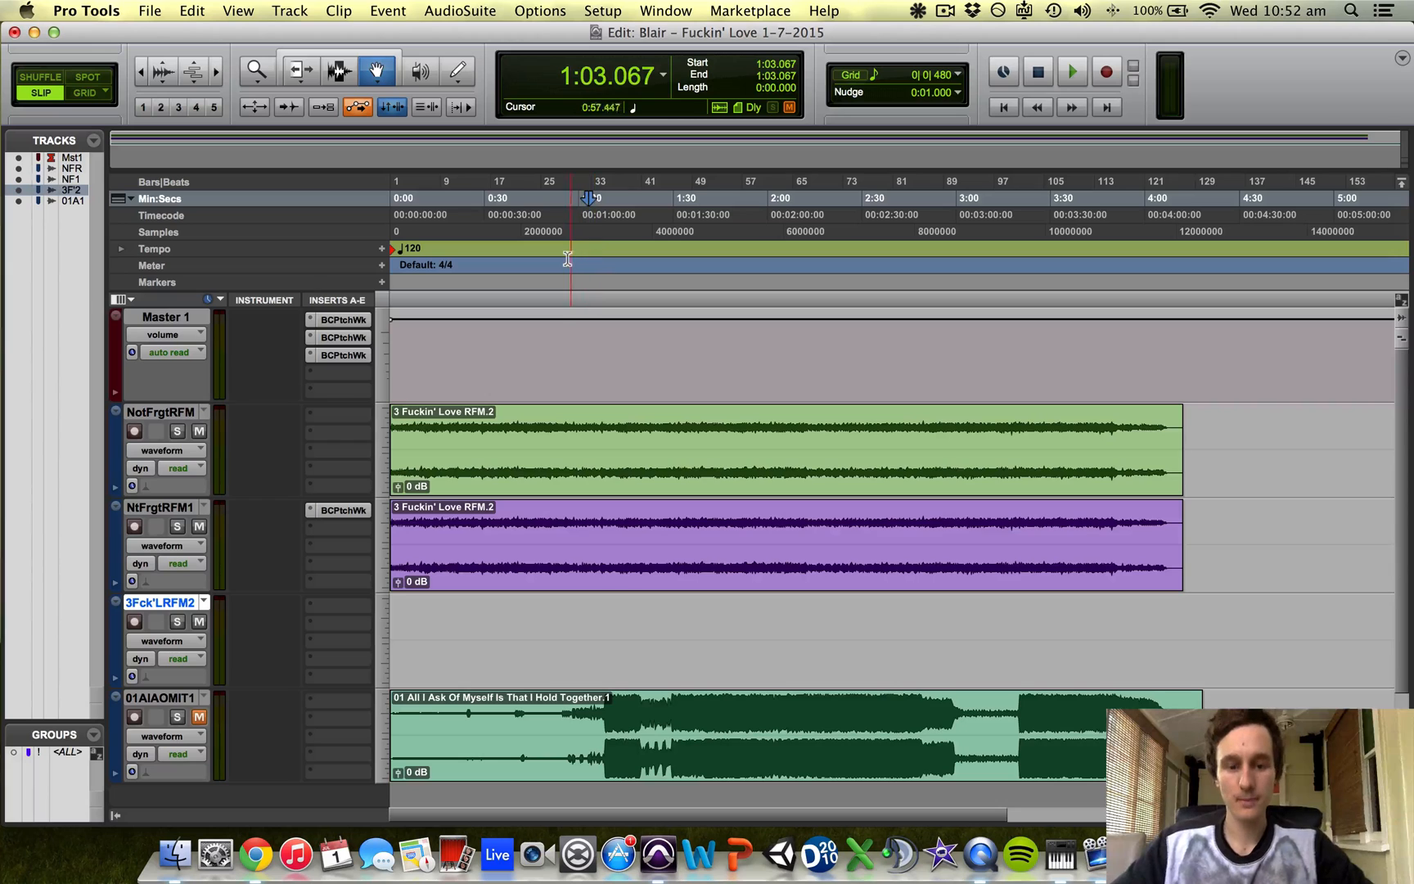
Play the song from about 0:56 and 0:39, then stop with the playback start at about 0:33
left_click(567, 258)
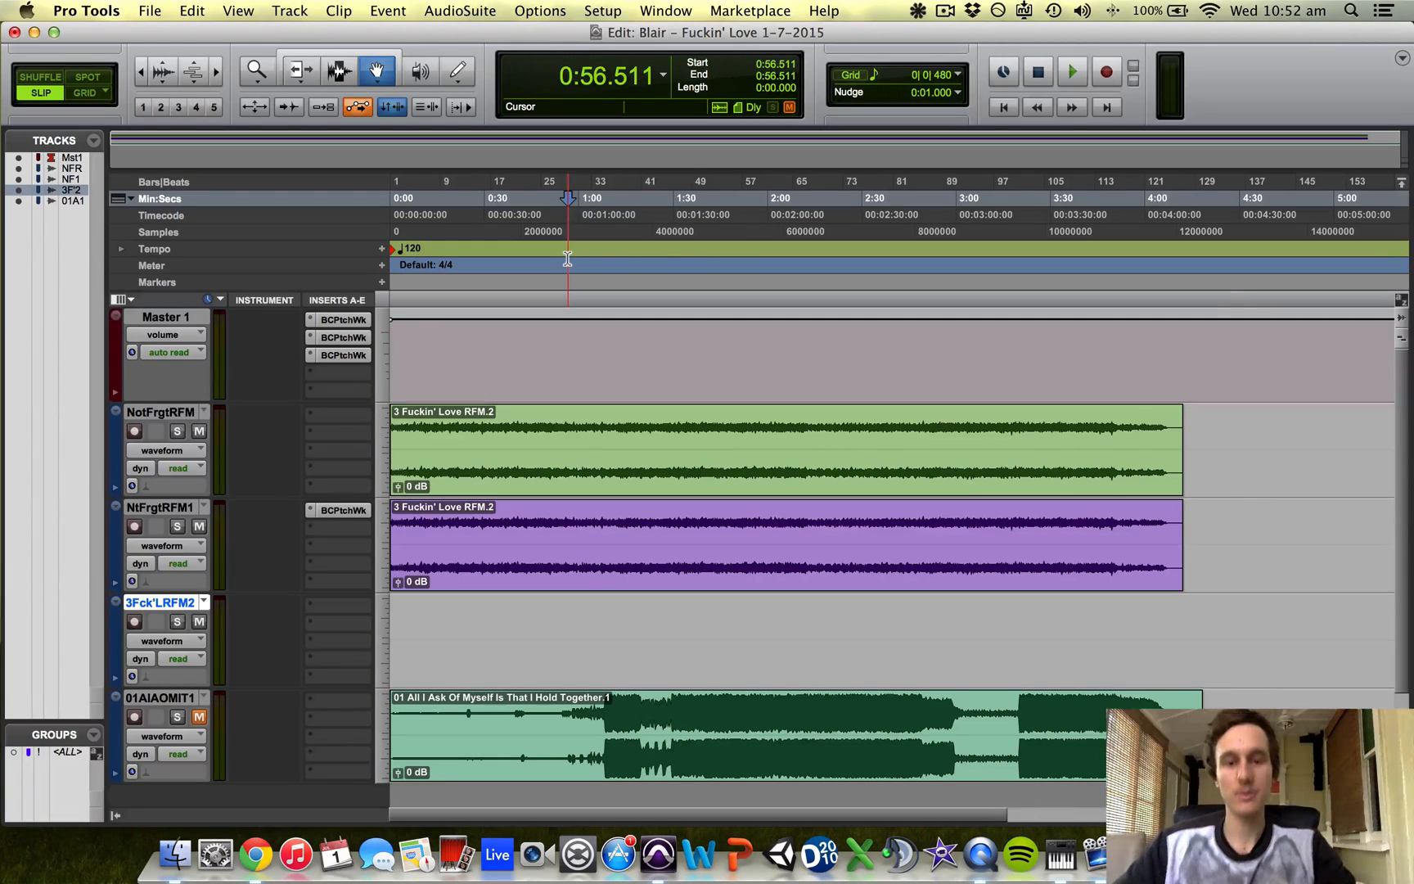
key("space")
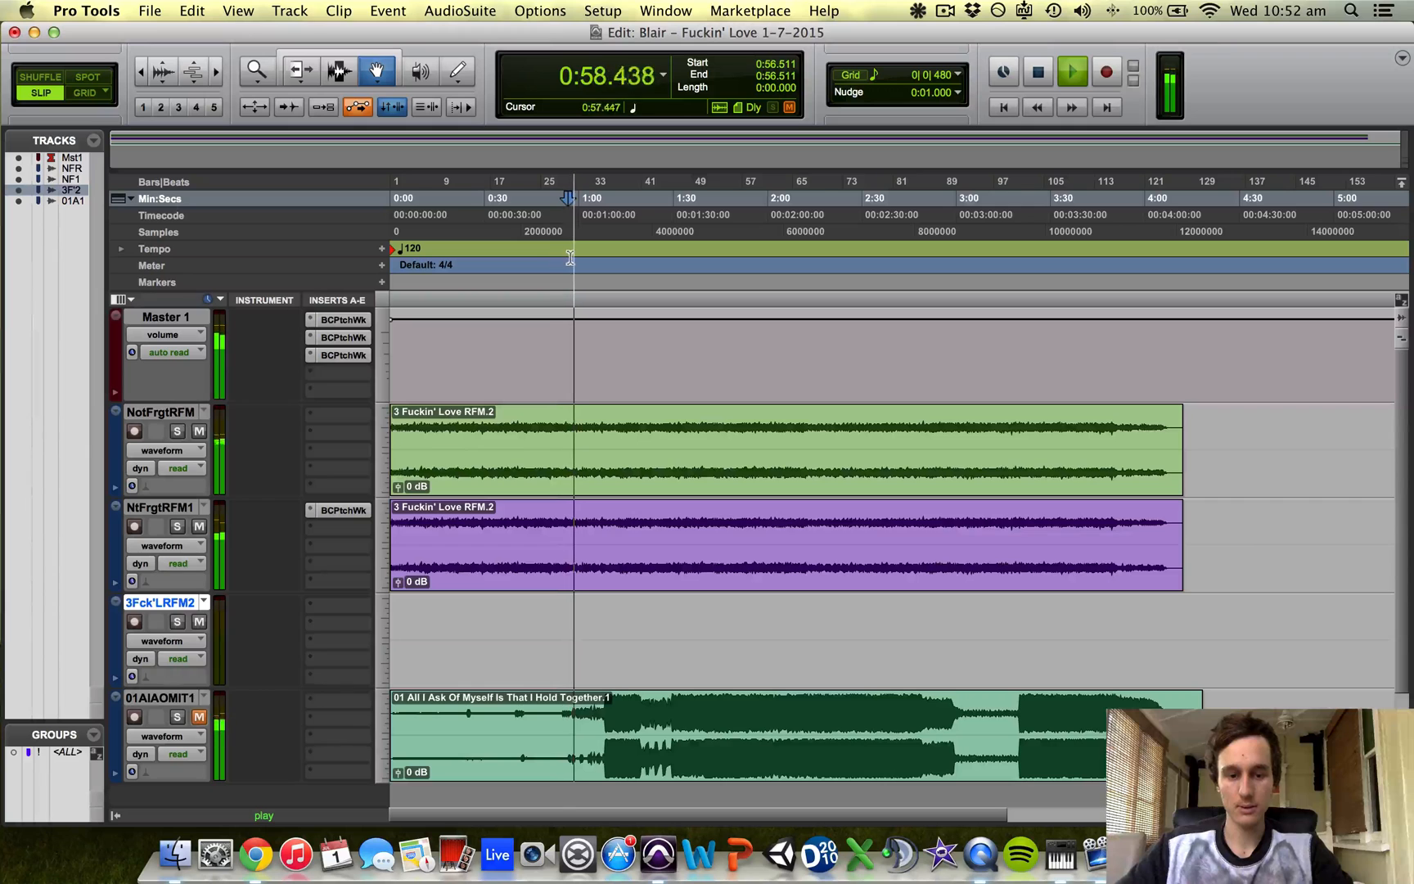
left_click(512, 260)
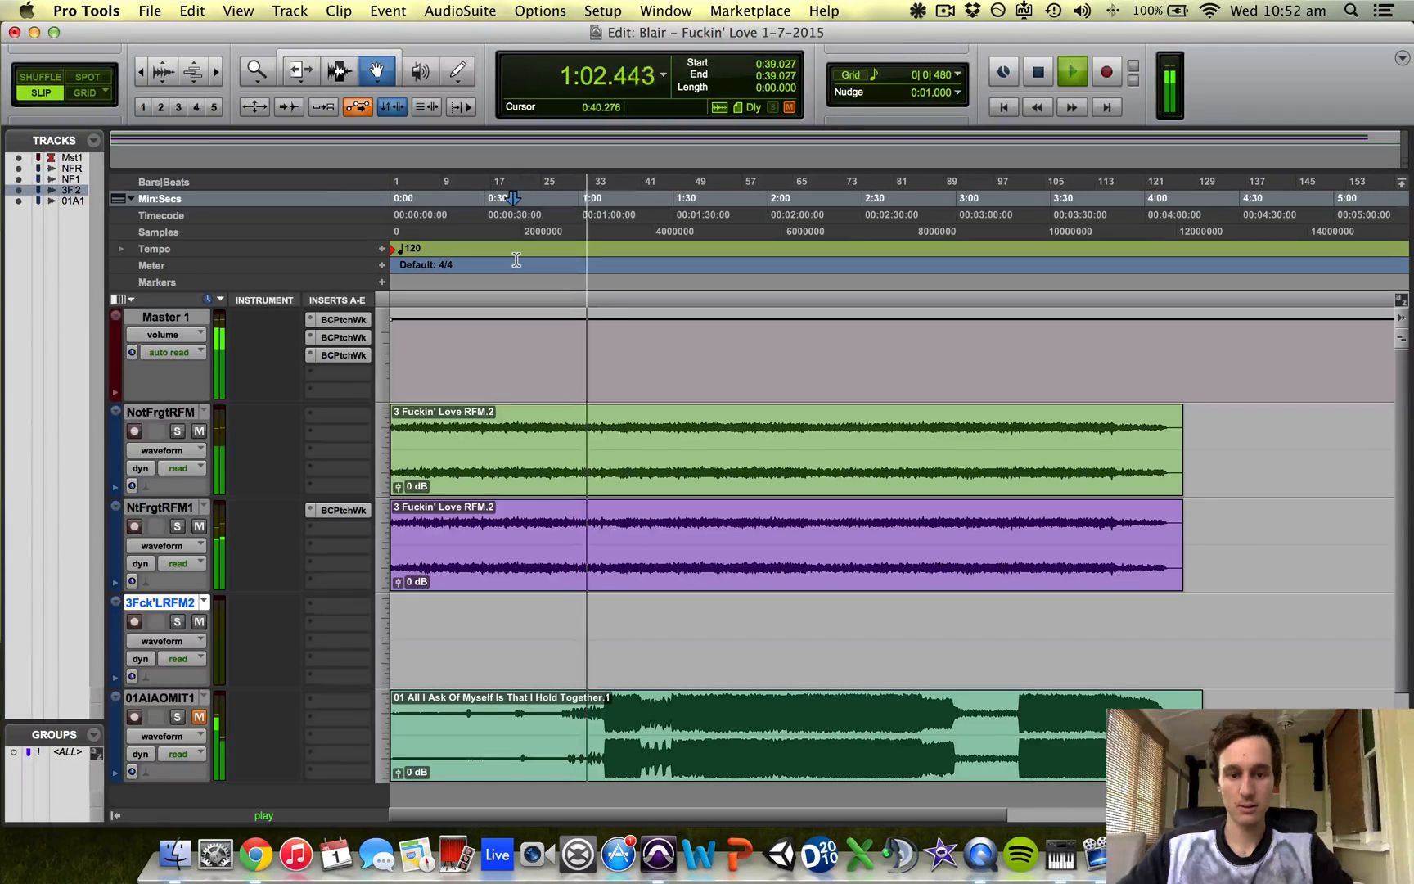
key("space")
key("space")
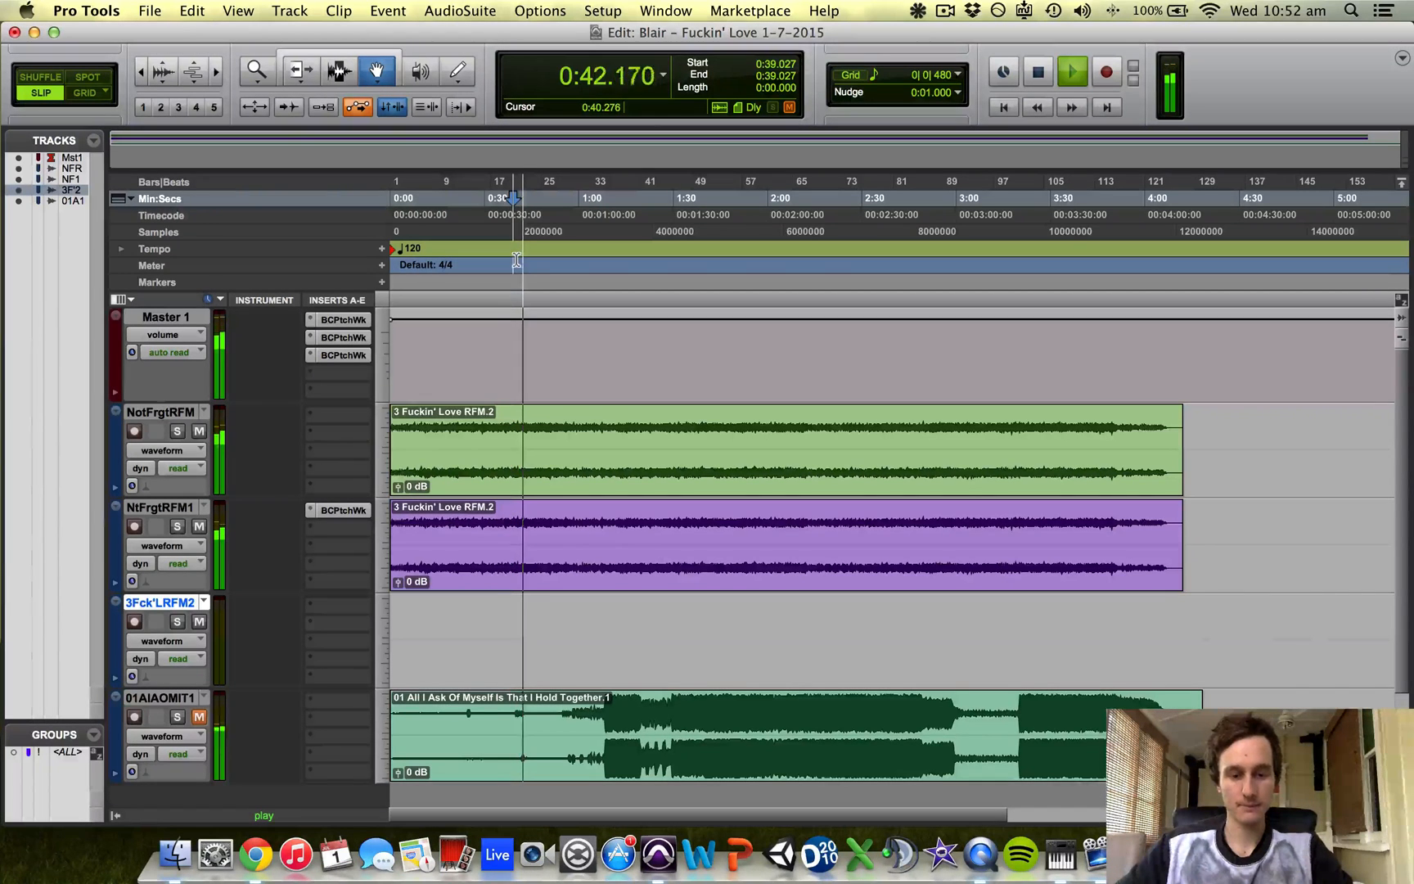
left_click(495, 265)
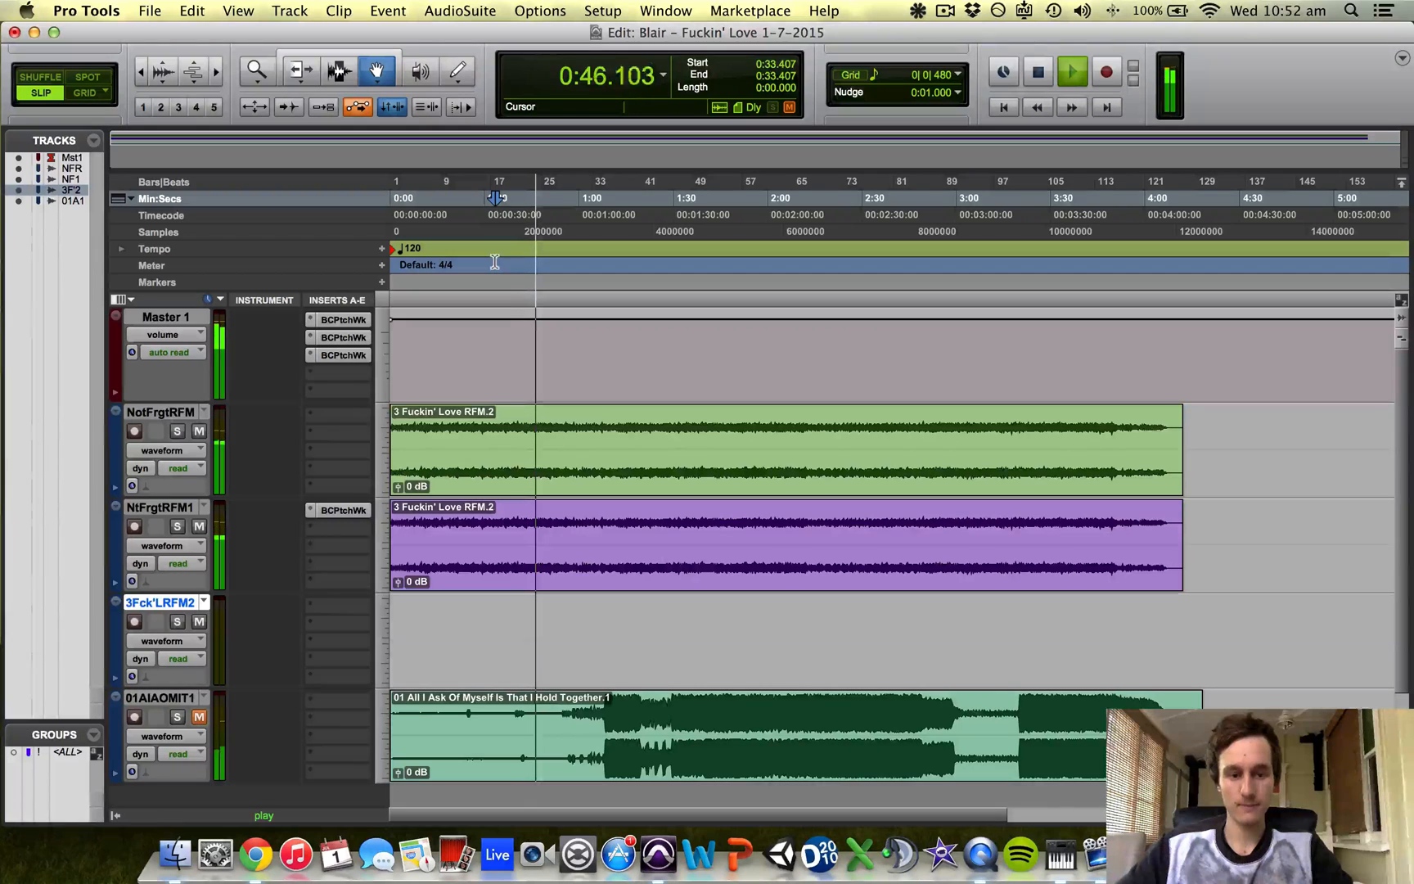
key("space")
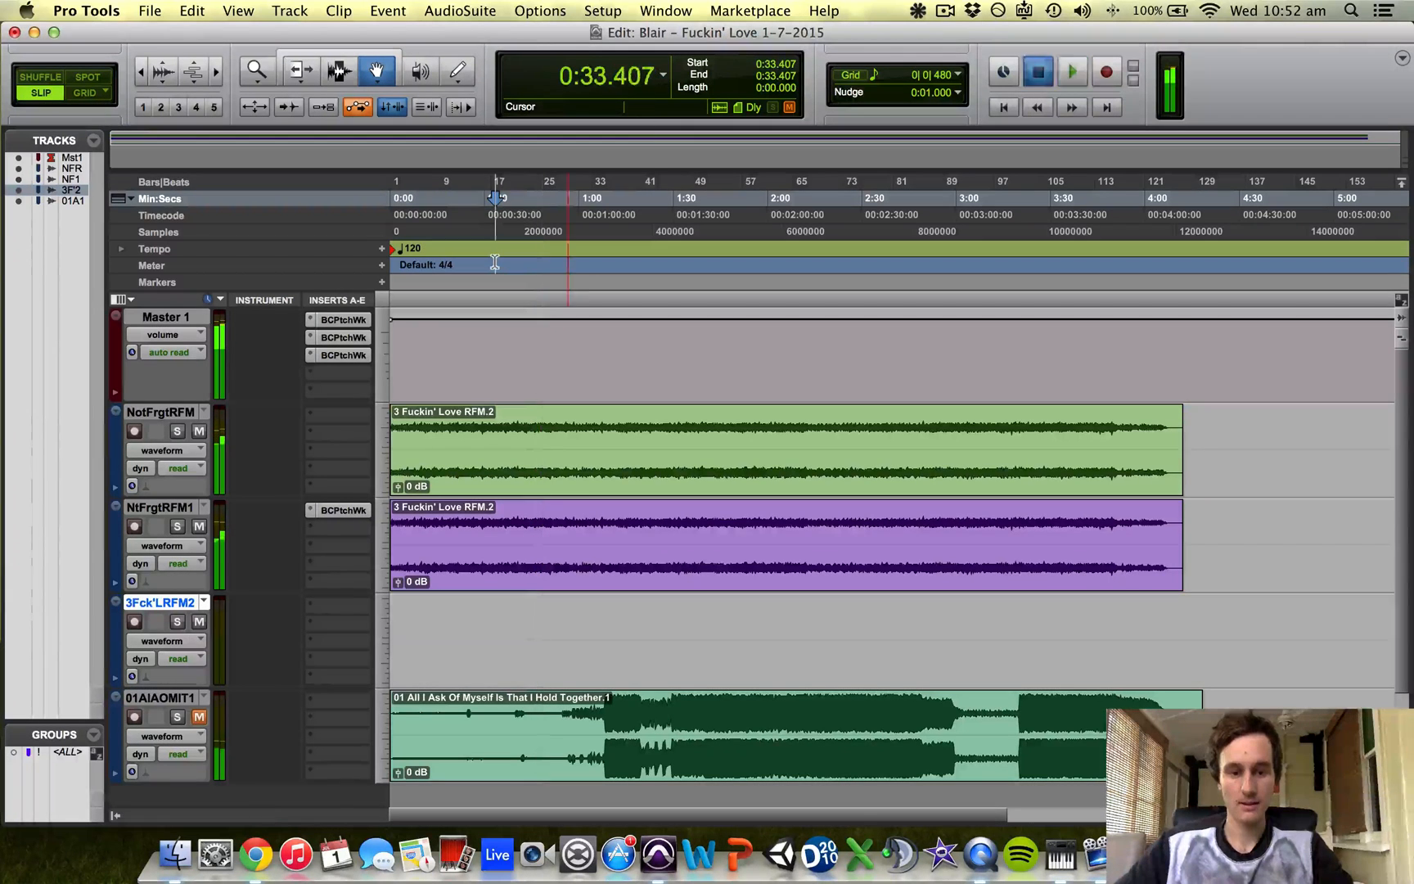
Open the first Blue Cat's PatchWork insert on Master 1 and close the SSLComp editor
left_click(339, 320)
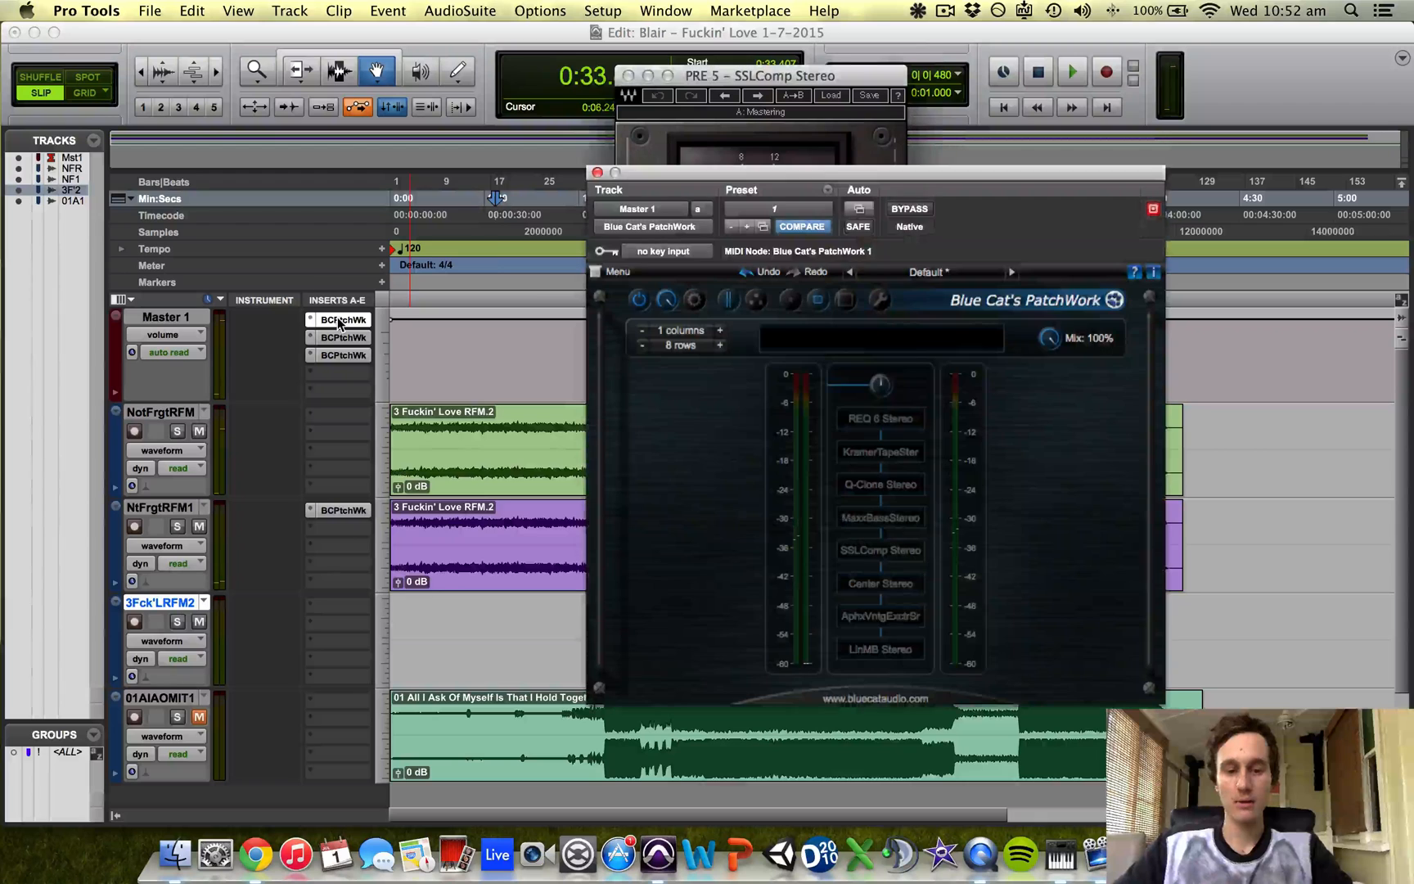
left_click(627, 75)
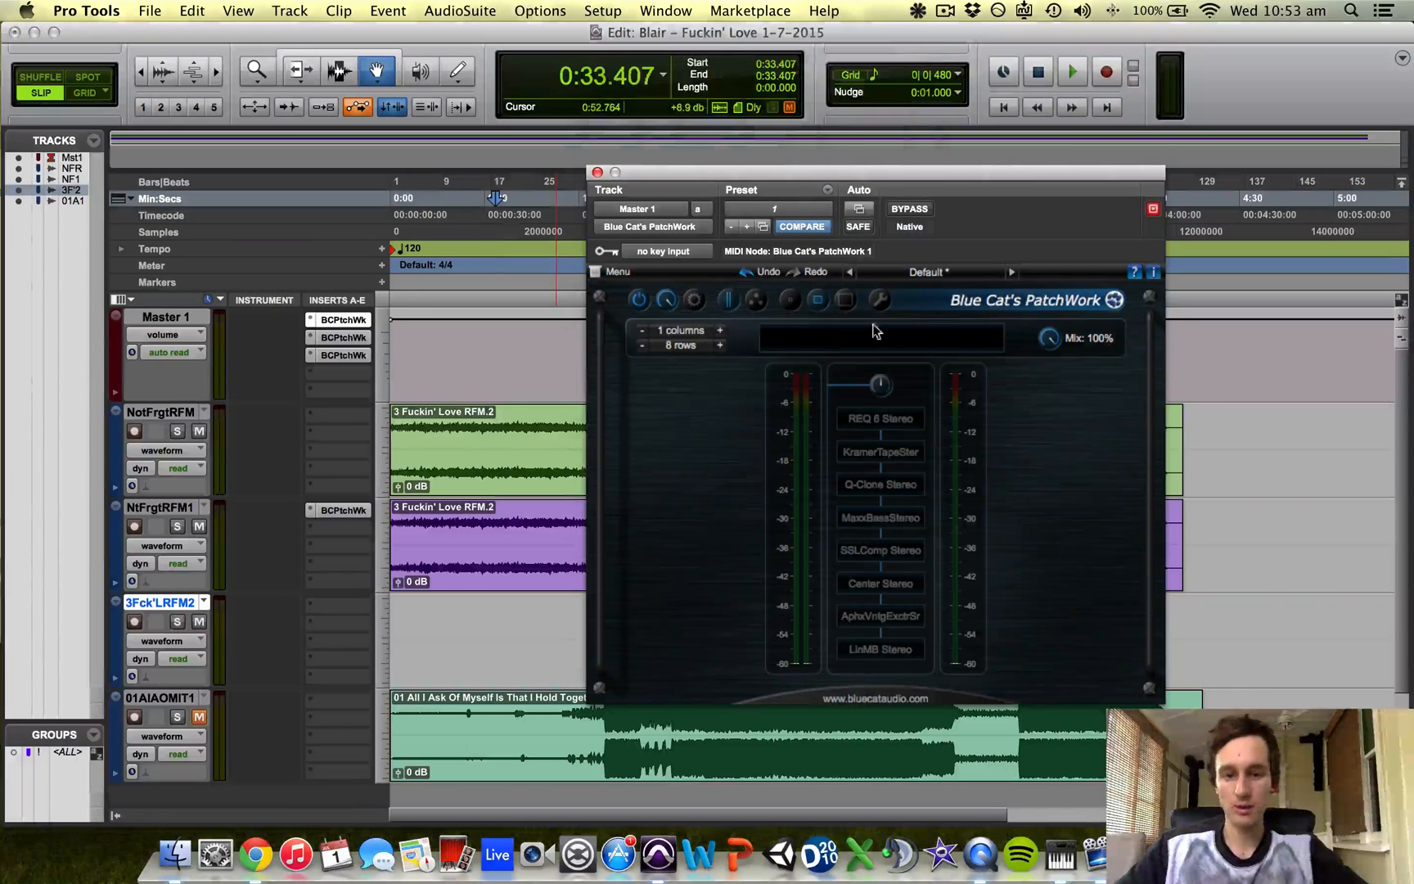
left_click_drag(883, 167, 855, 158)
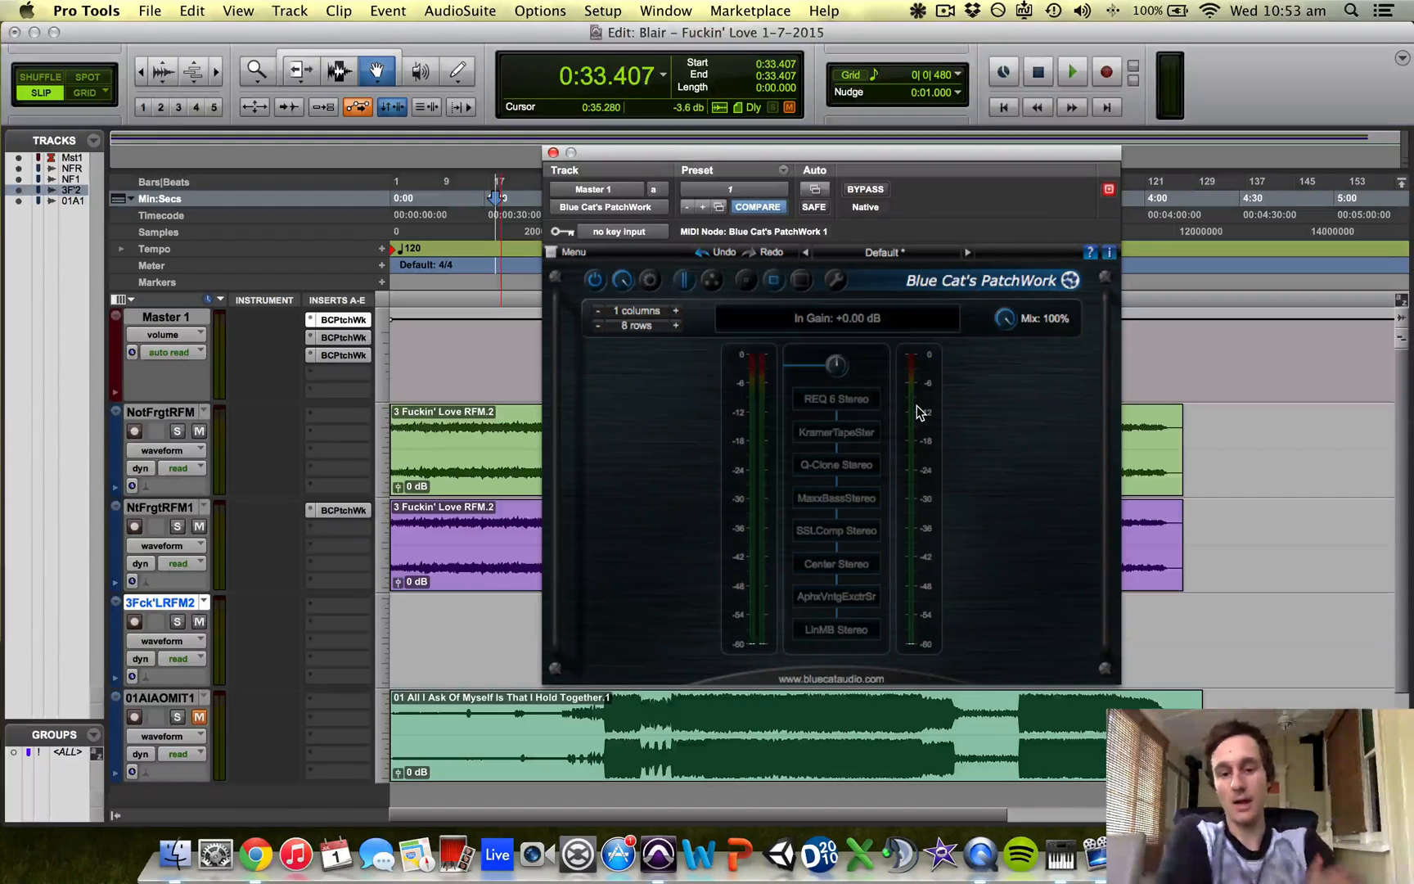
mouse_move(854, 403)
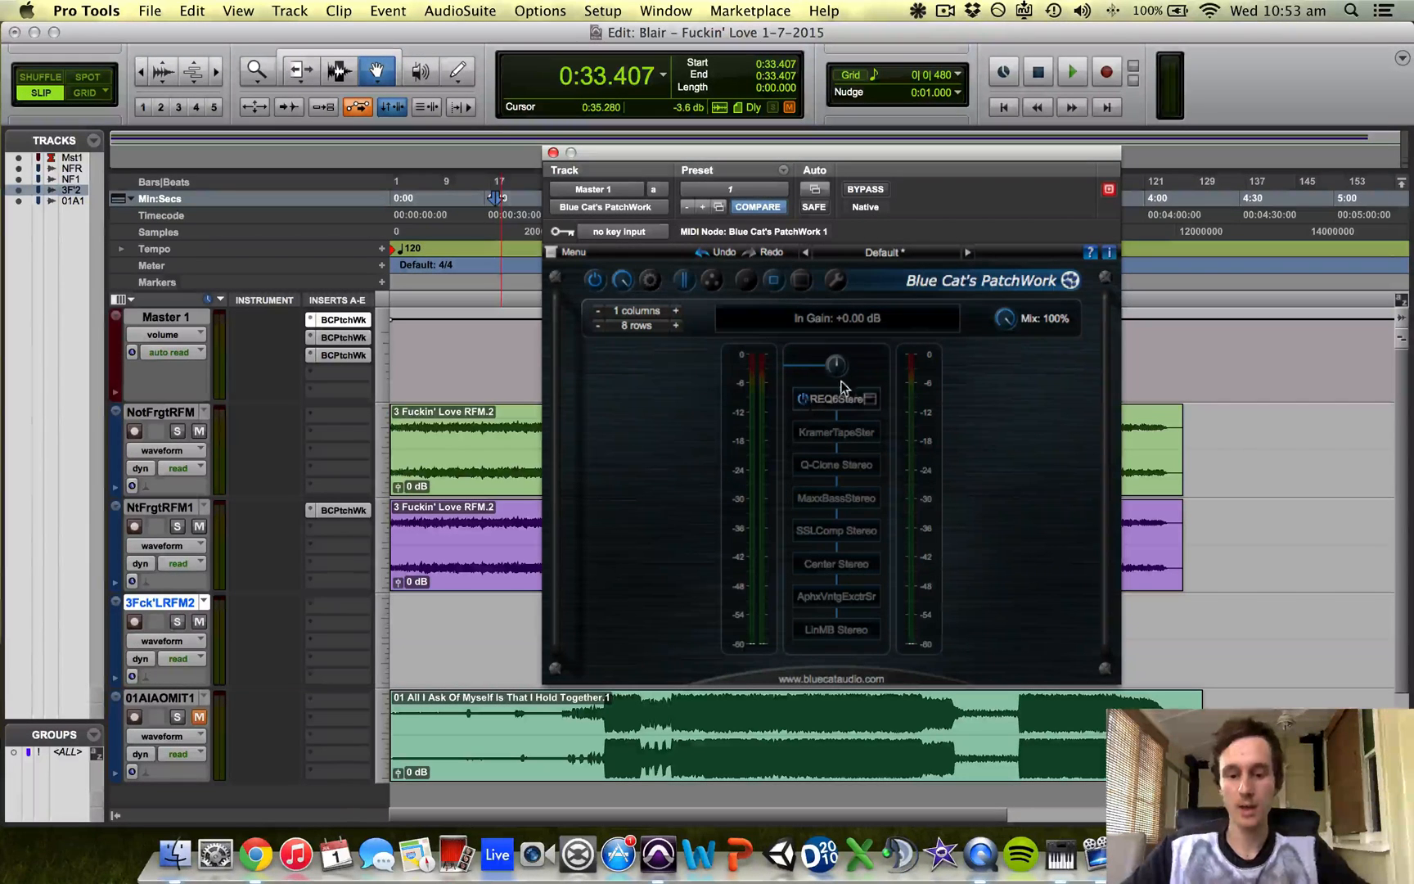
Enable REQ 6 Stereo, show its editor, and reset the gains of bands 2 and 5 to 0
left_click(809, 403)
left_click(828, 404)
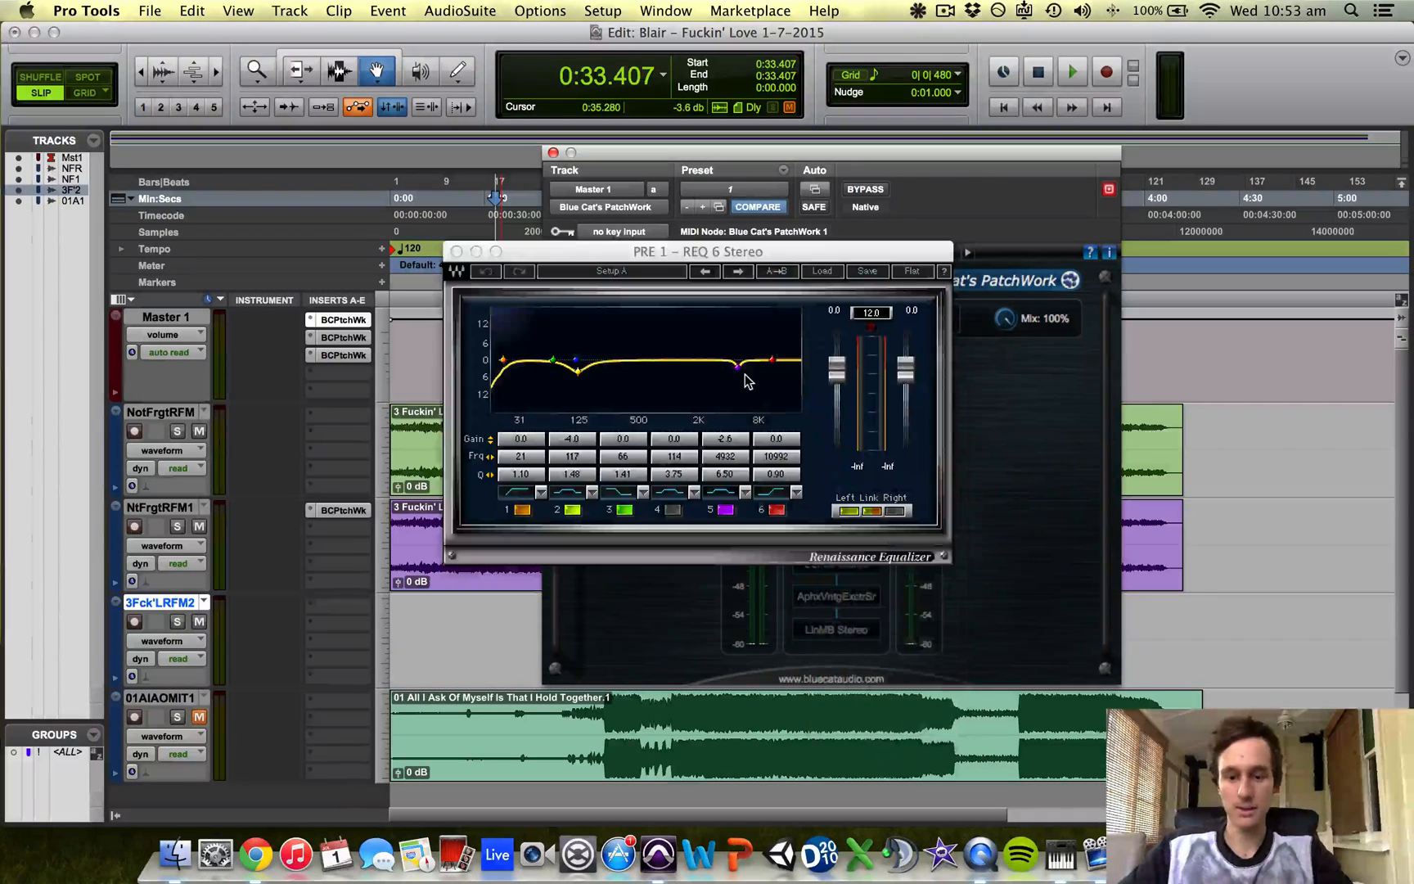
left_click(725, 439, "alt")
left_click(572, 439, "alt")
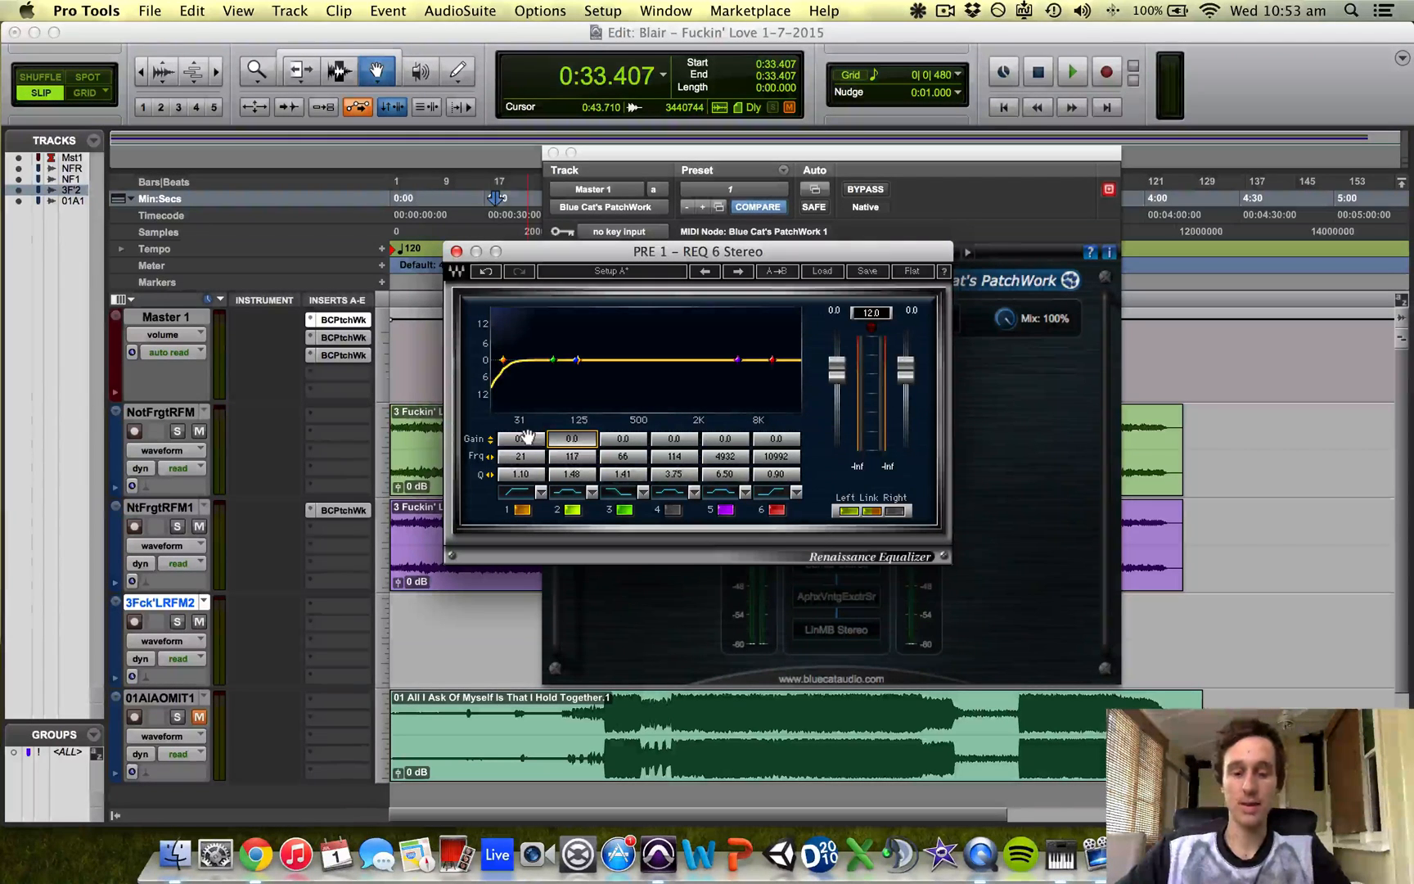
During playback, set REQ 6 band 1 to 23 Hz with a Q of 1.33
key("space")
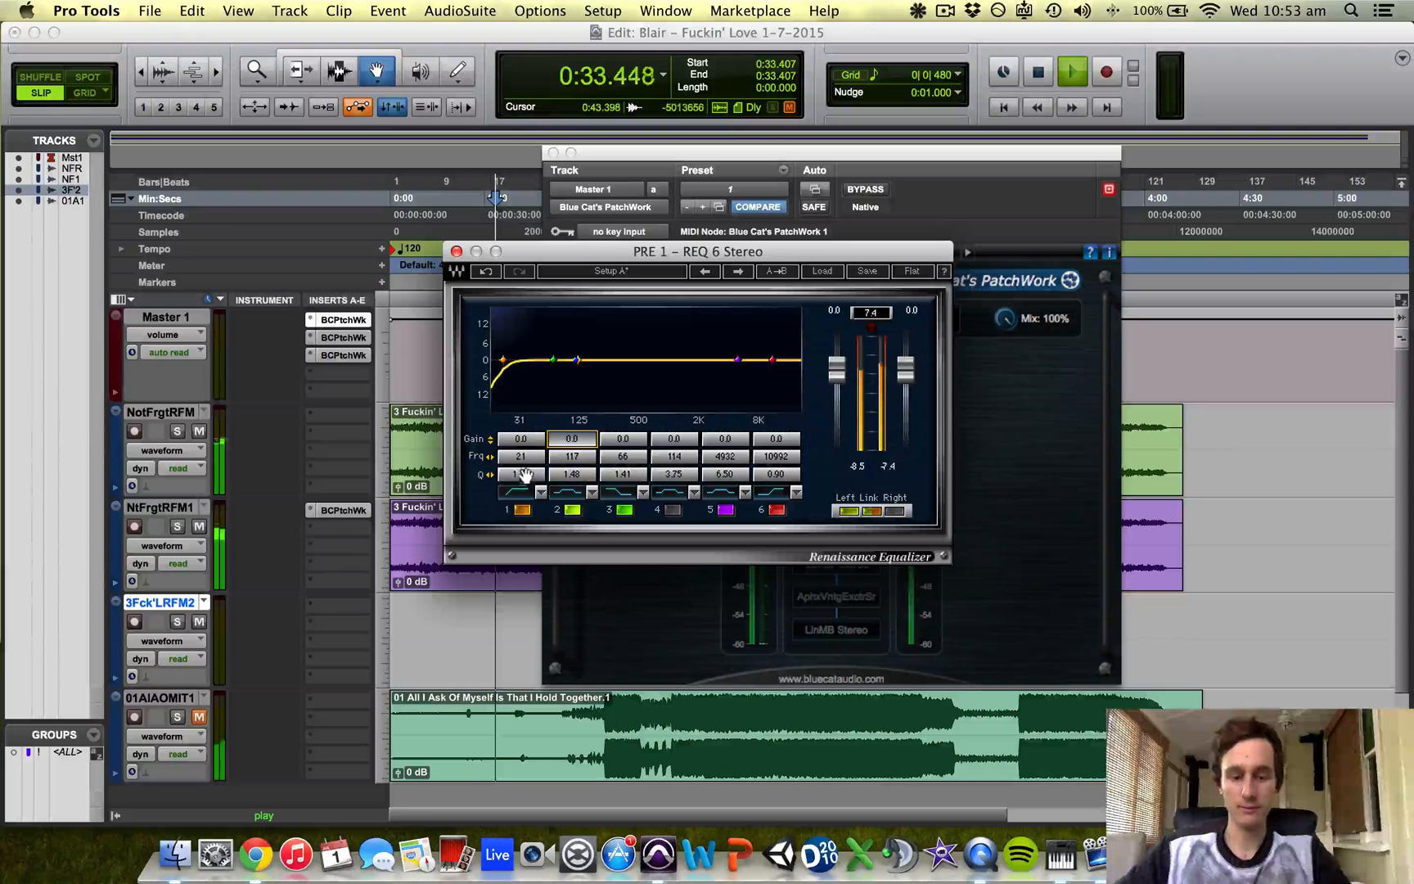
left_click(524, 476)
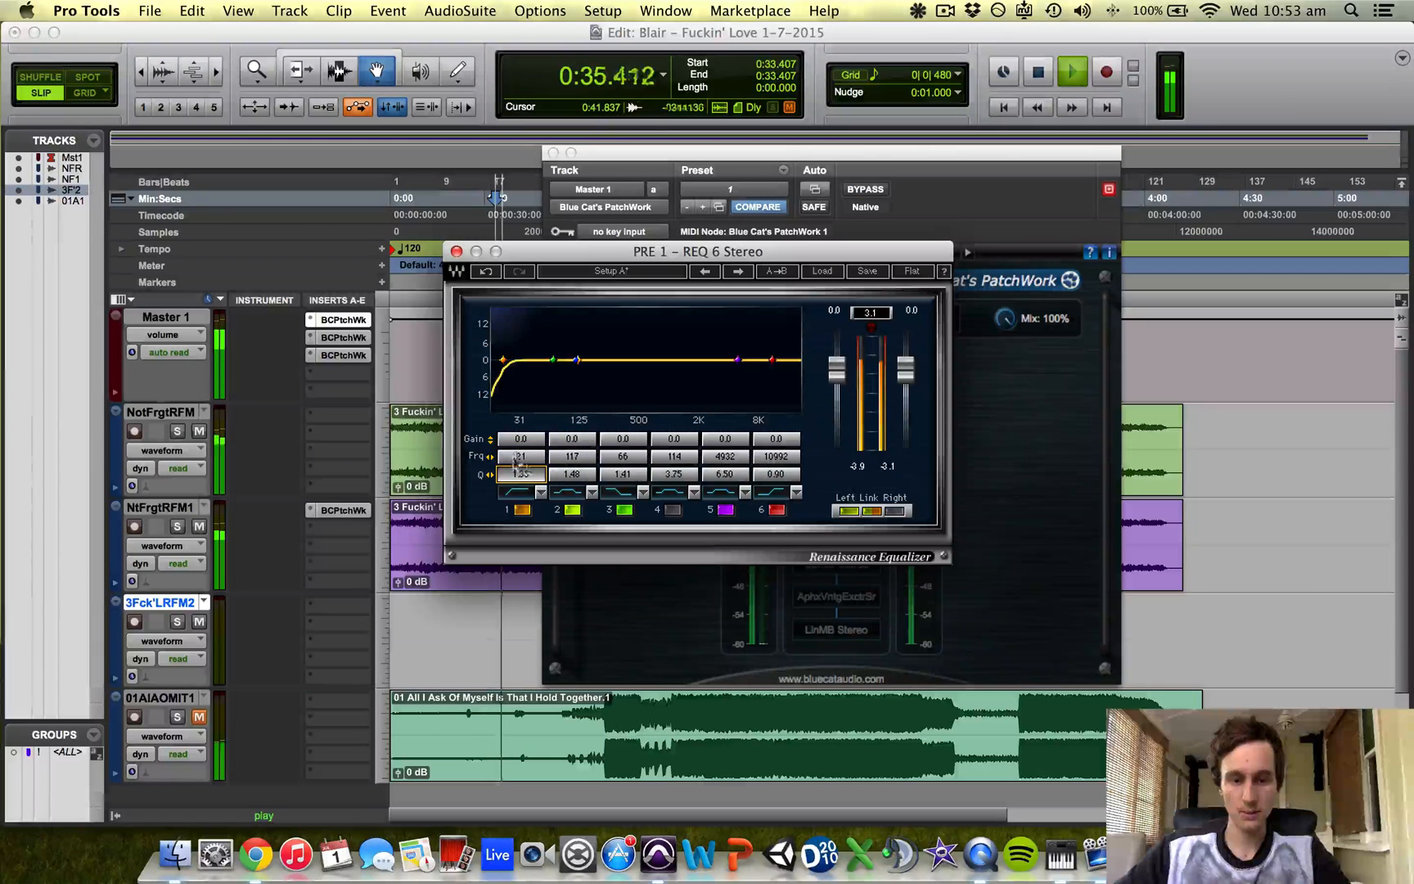
left_click_drag(517, 456, 572, 453)
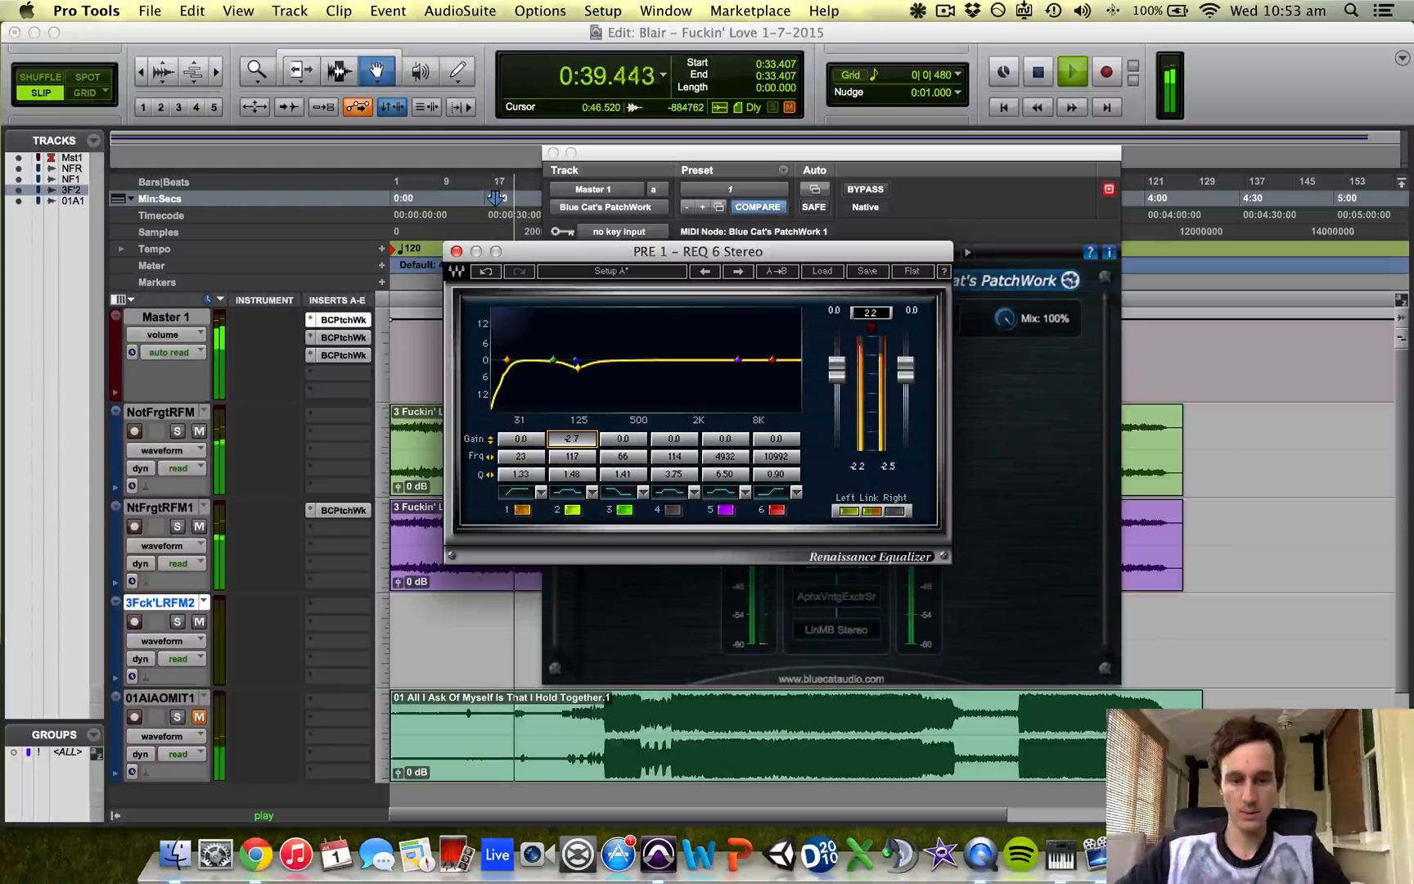
Set REQ 6 band 2's gain to -3.5 and its Q to 1.92 while auditioning the song
left_click(569, 472)
left_click_drag(571, 473, 571, 446)
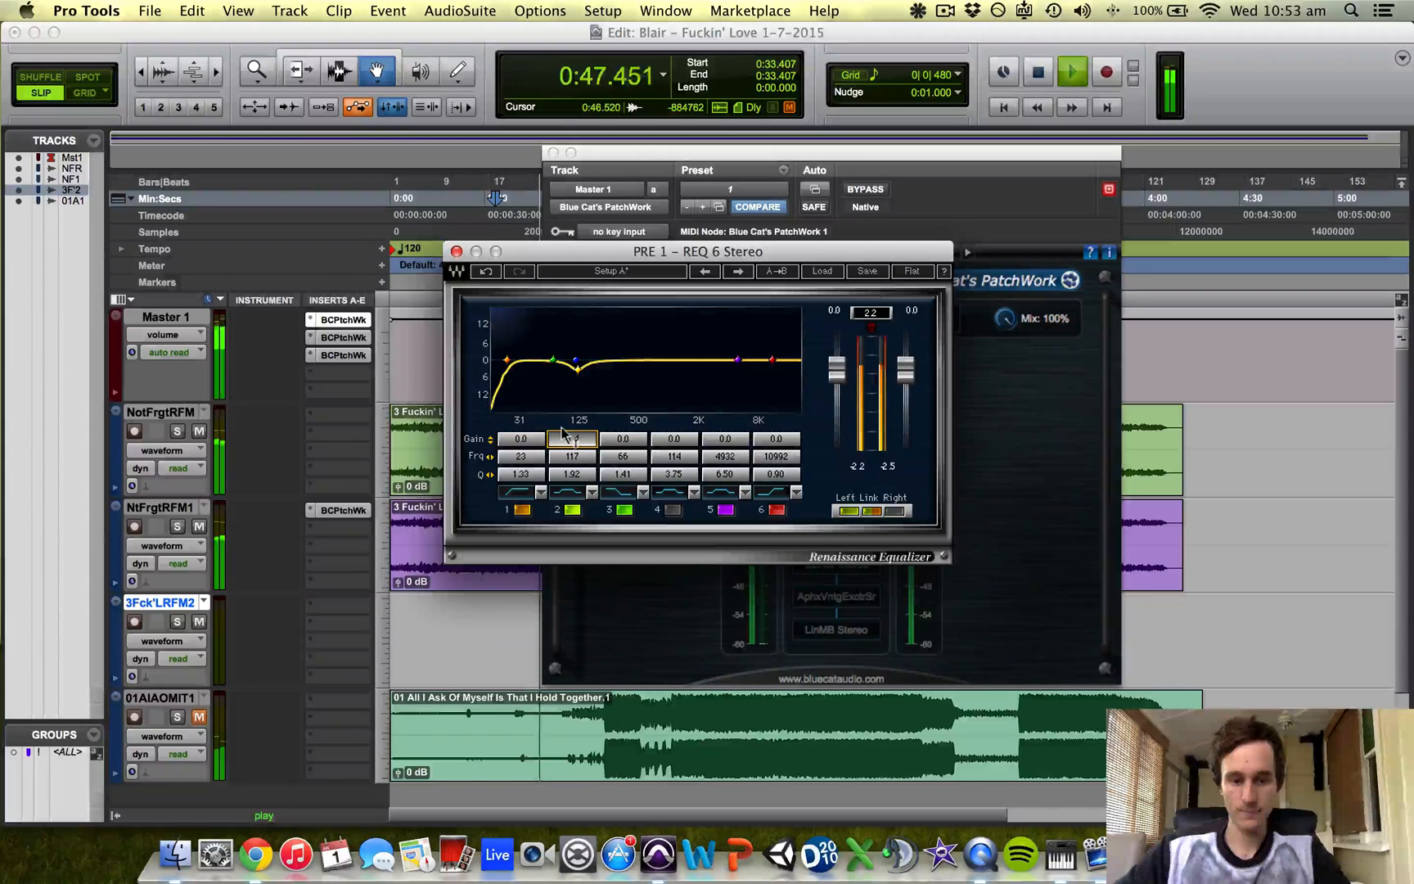
key("space")
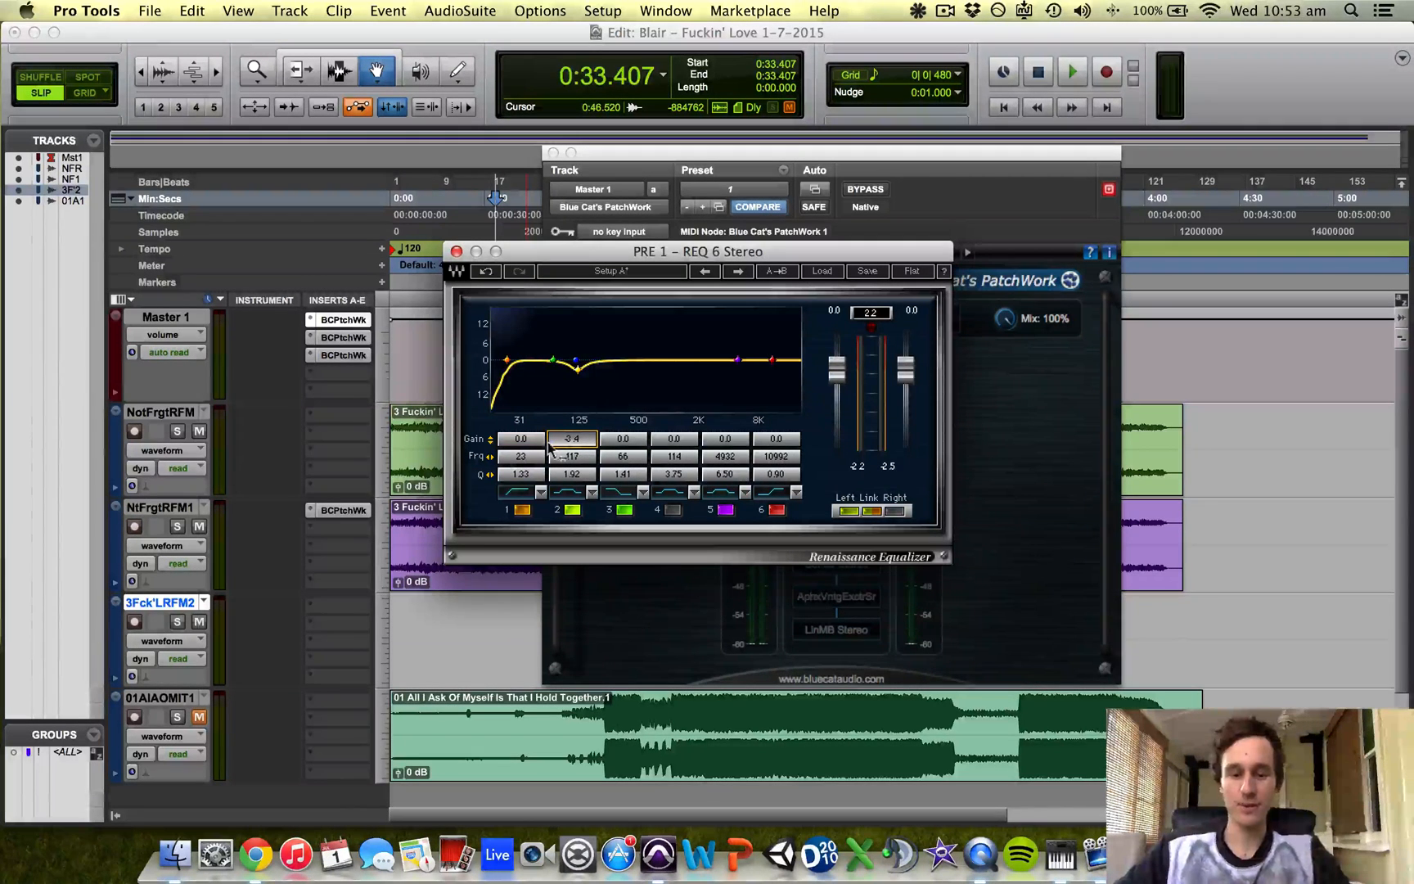
key("space")
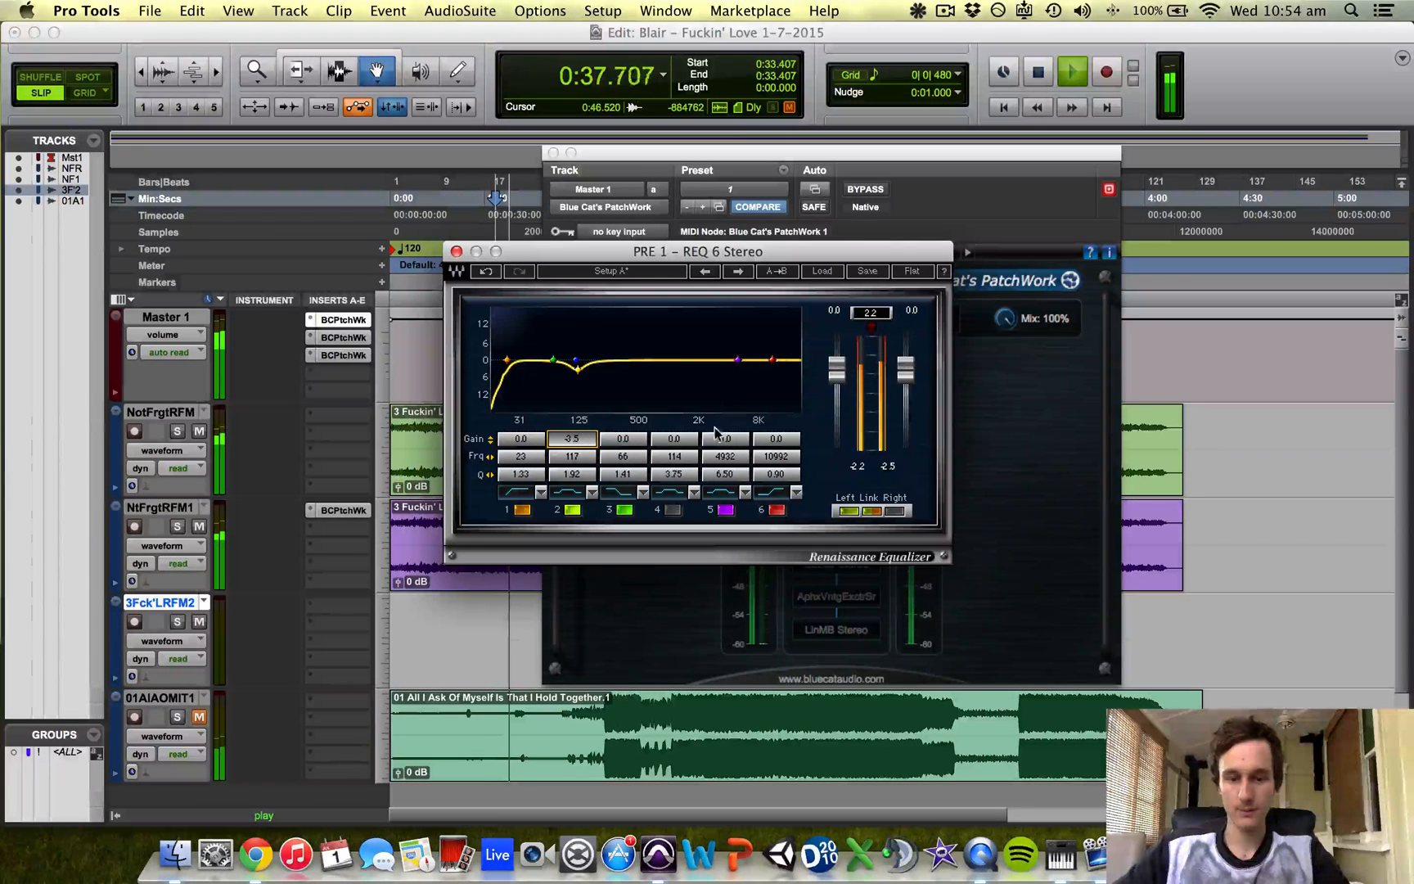
Set REQ 6 band 5 to 13358 Hz with a gain of -1.6, stop playback and close the equalizer
left_click_drag(738, 359, 782, 364)
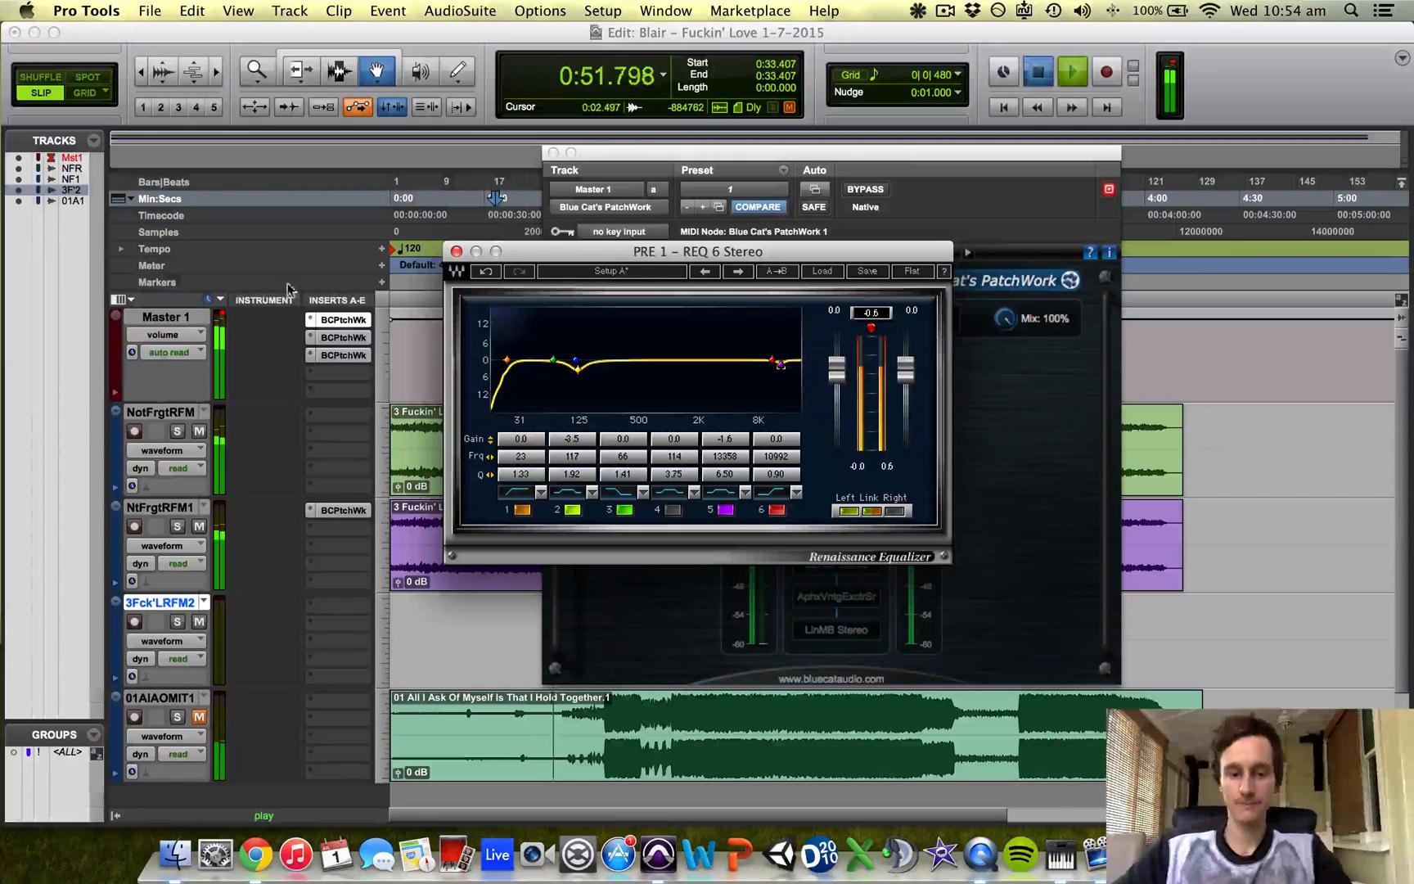
key("space")
left_click(456, 252)
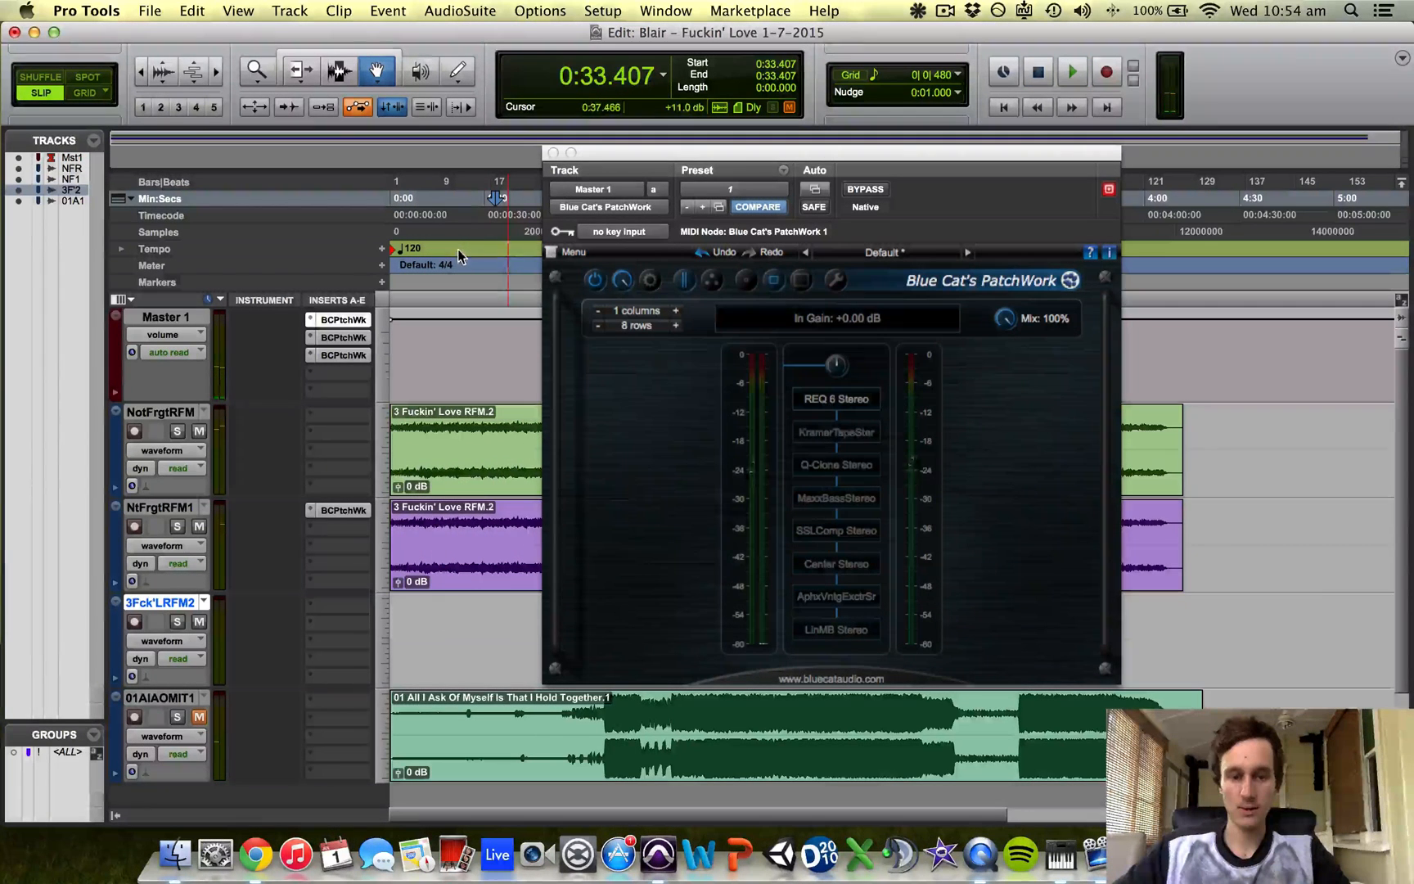
Show the Kramer Tape editor beside the PatchWork window and enable Kramer Tape in the chain
right_click(830, 431)
left_click(835, 436)
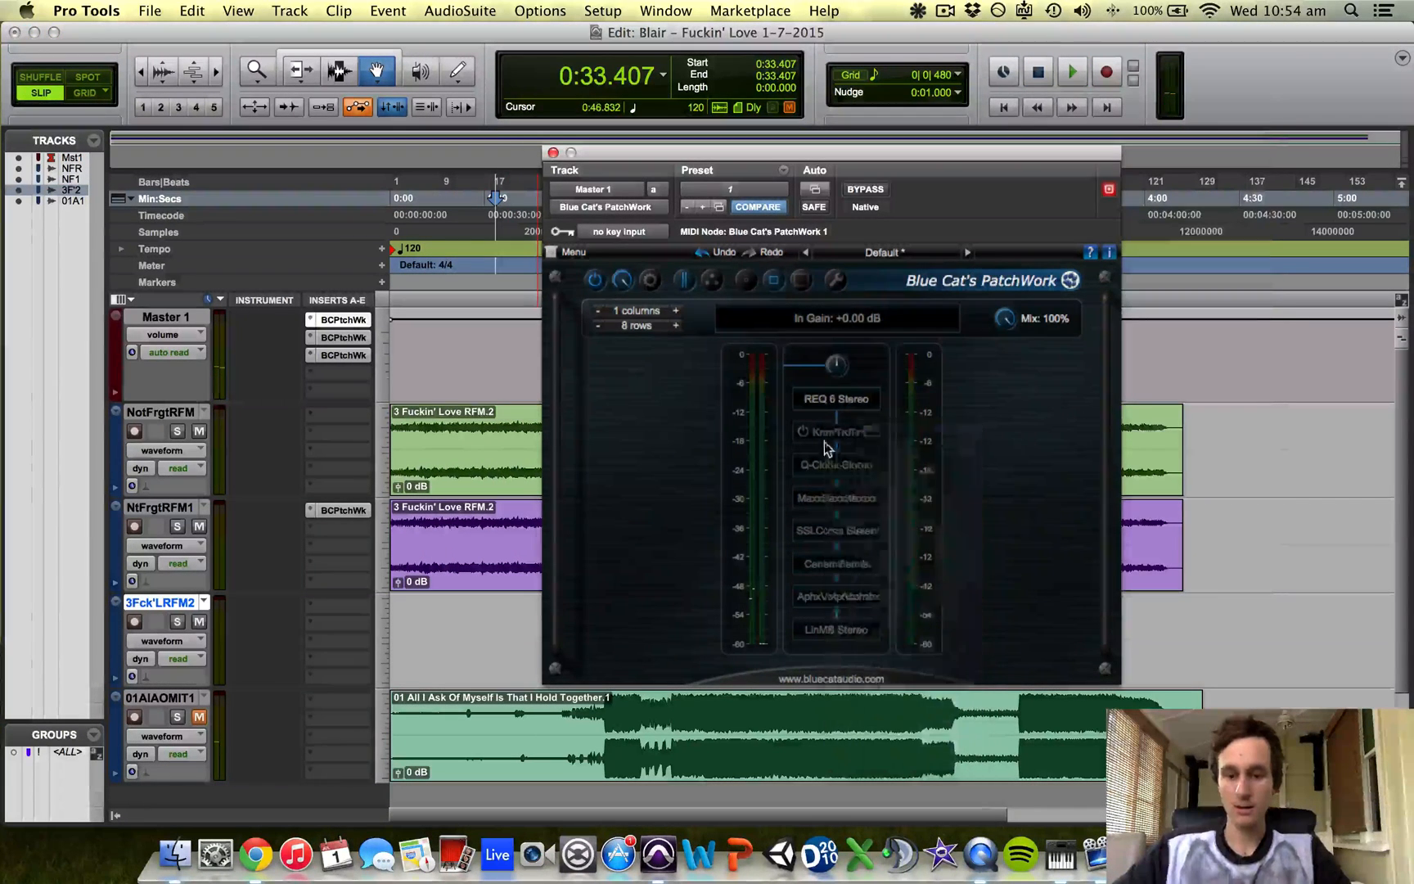
left_click_drag(840, 112, 365, 58)
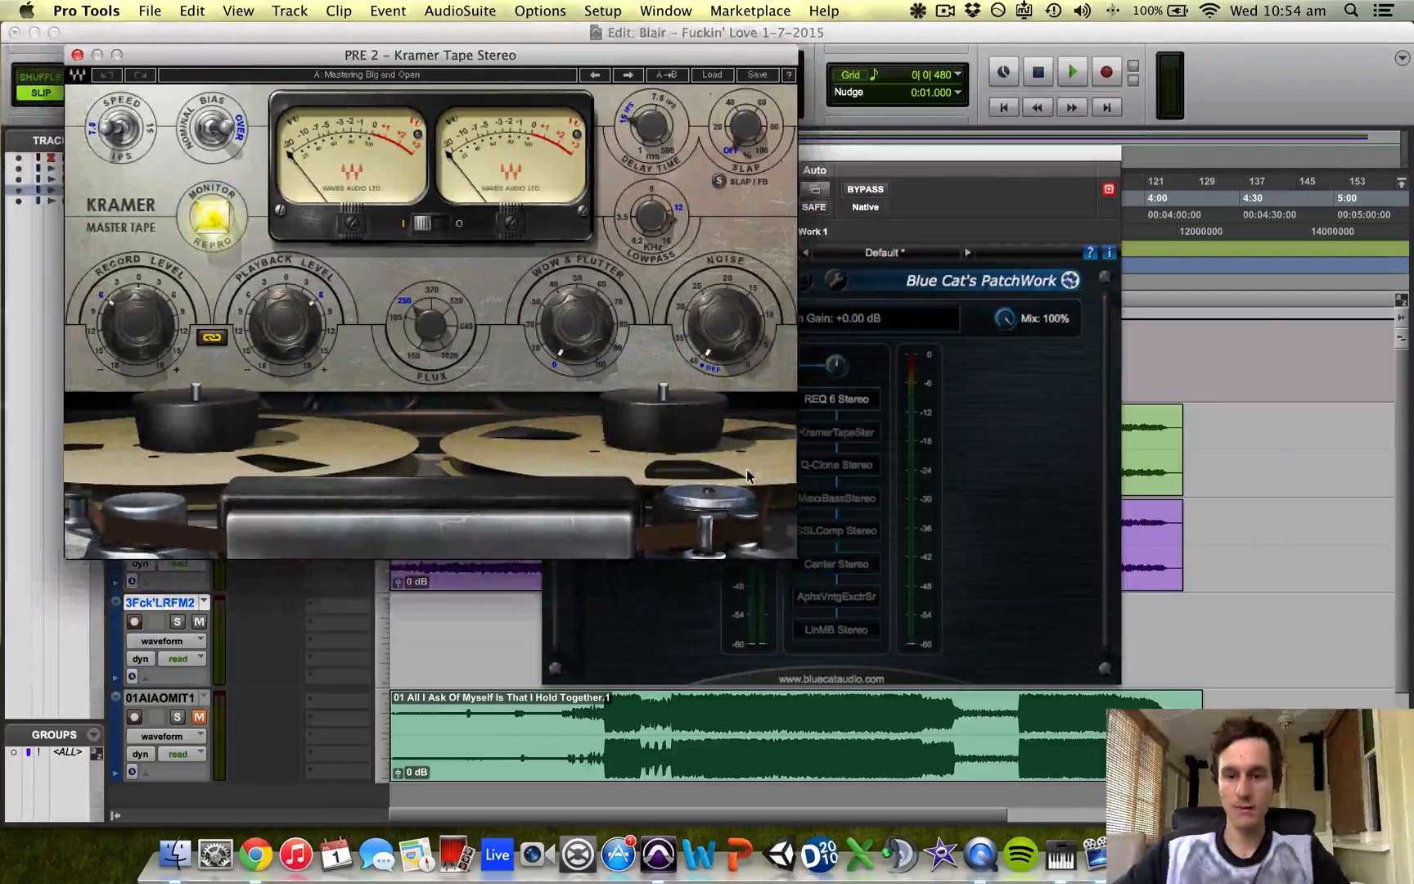
left_click_drag(958, 138, 1113, 140)
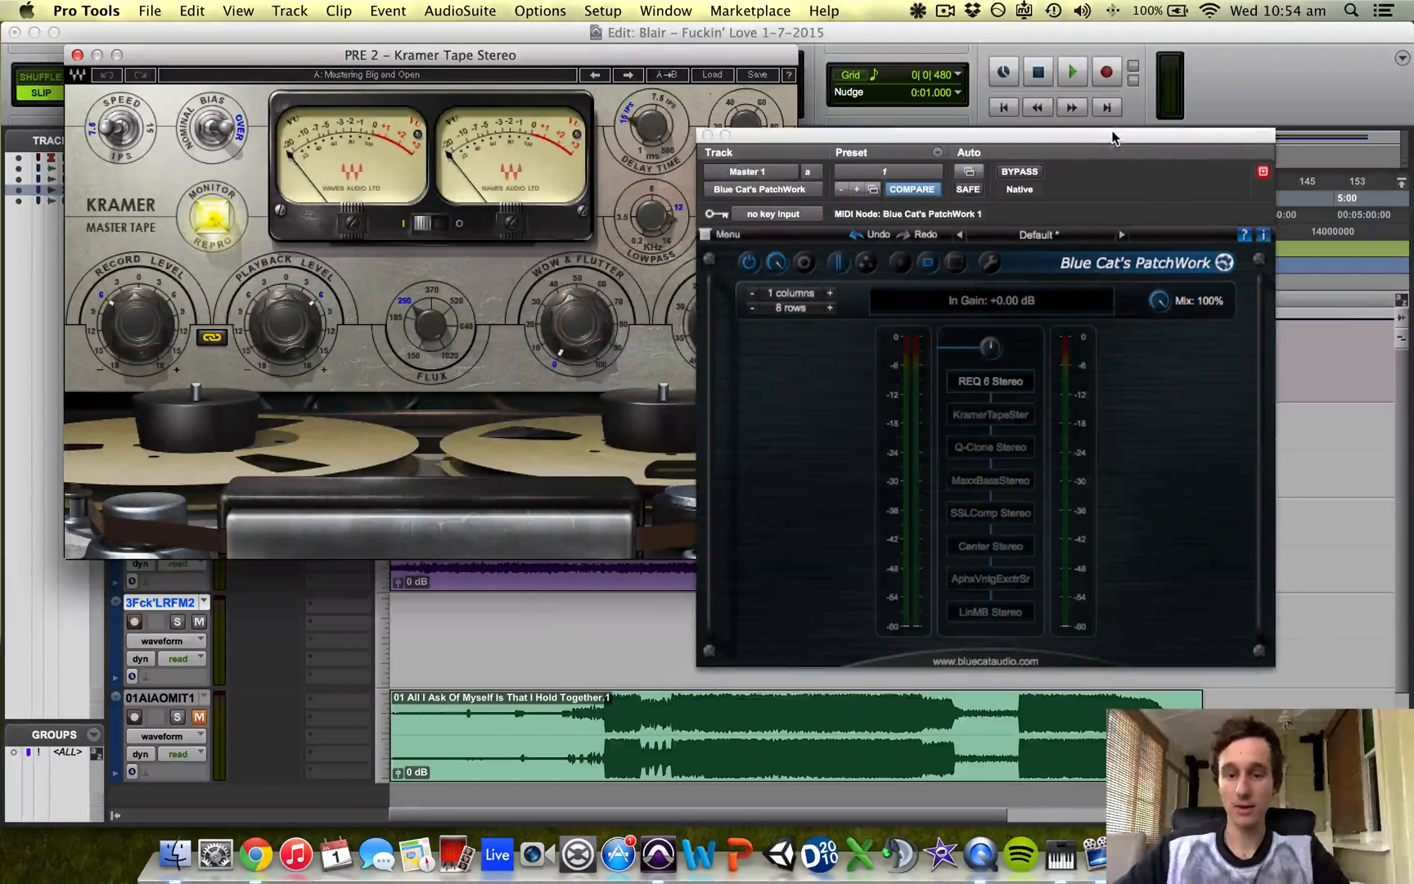
left_click(958, 414)
left_click(958, 415)
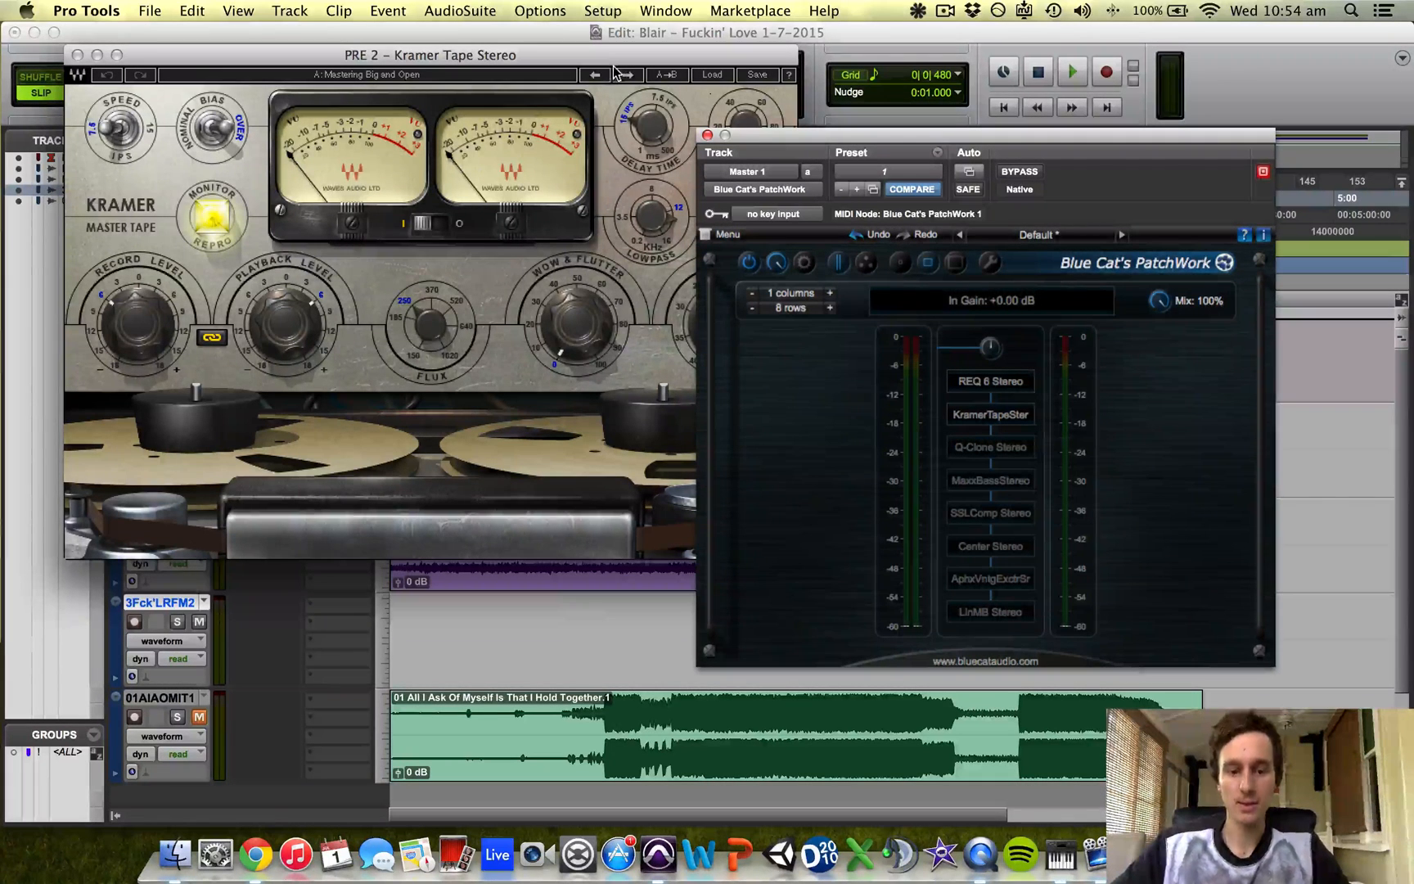
Play the song through Kramer Tape and check its VU meters and the mixer levels
key("space")
left_click_drag(569, 55, 698, 80)
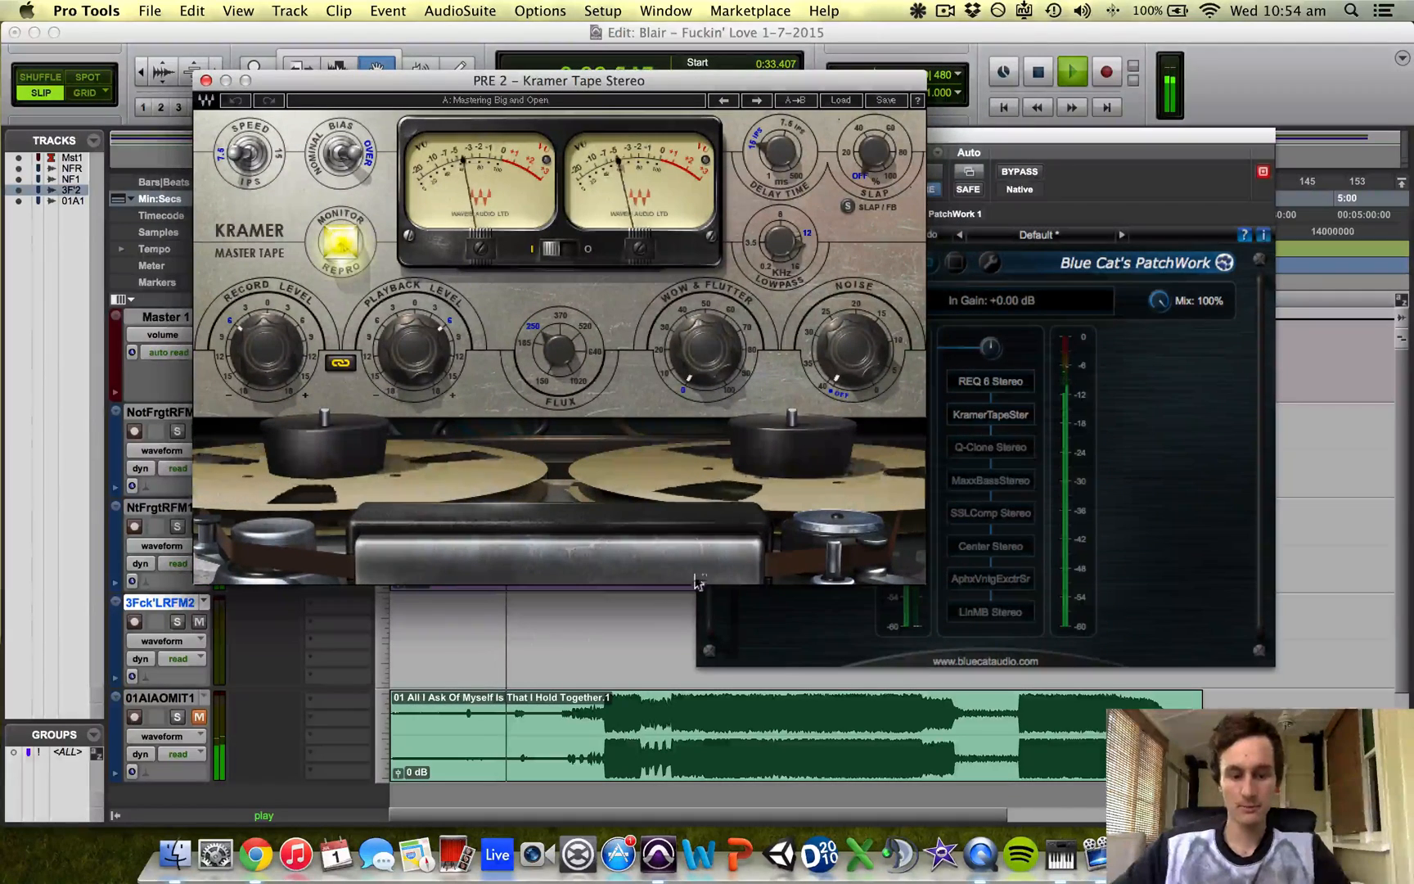
key("super+equal")
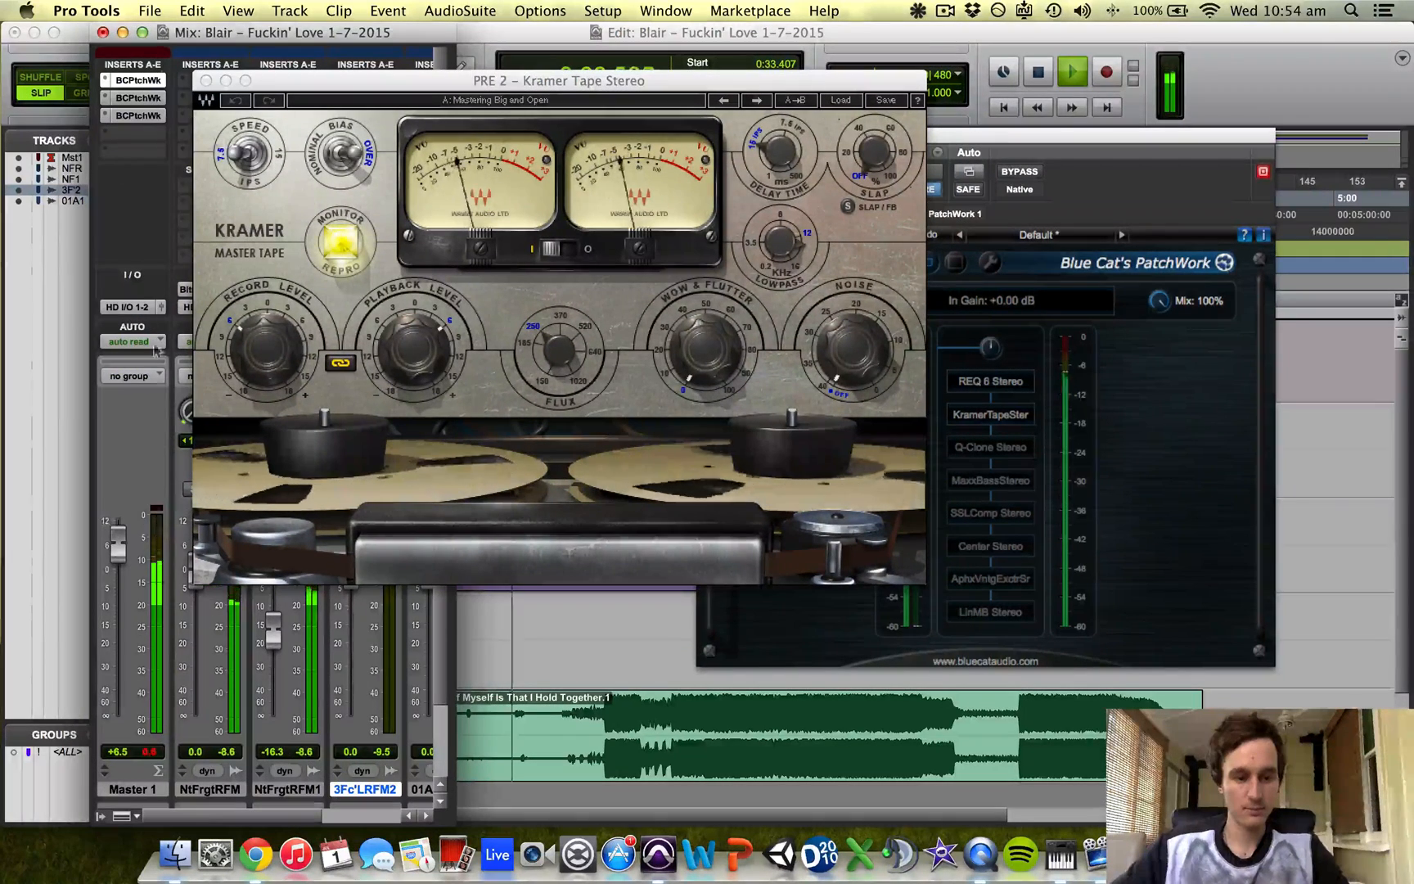
key("super+equal")
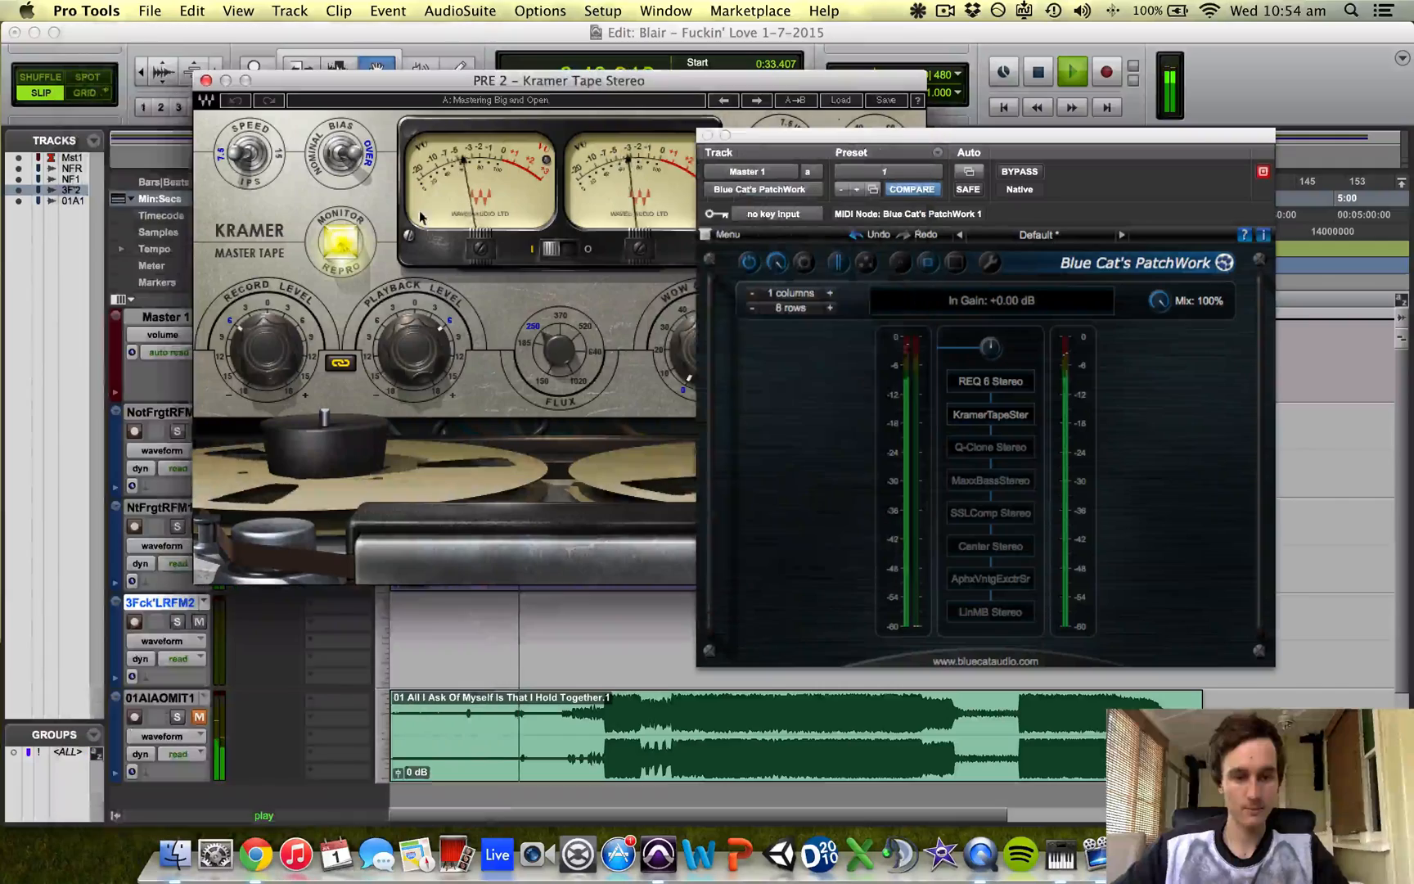
left_click_drag(596, 84, 526, 60)
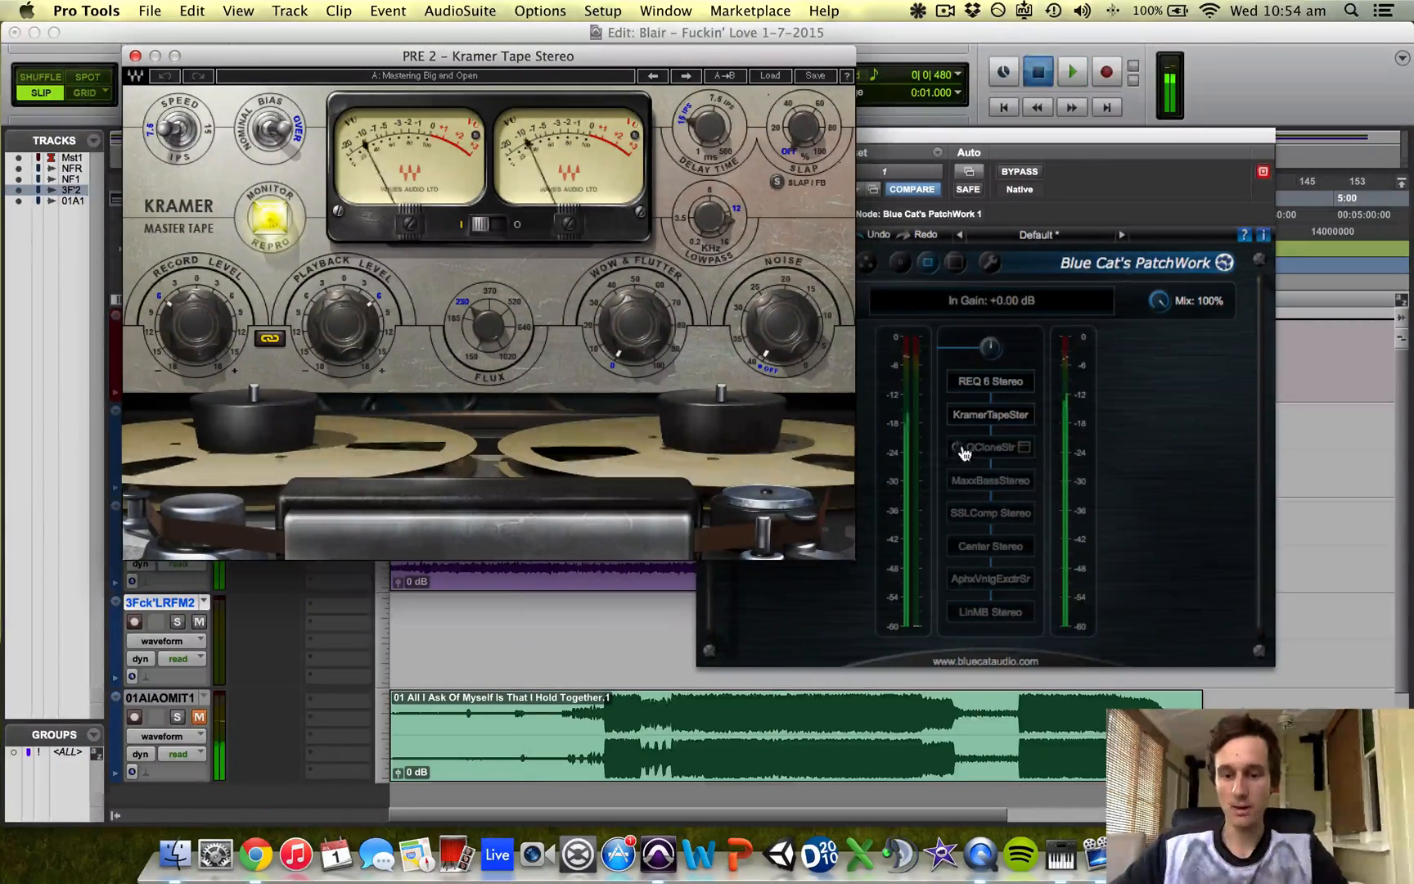
key("space")
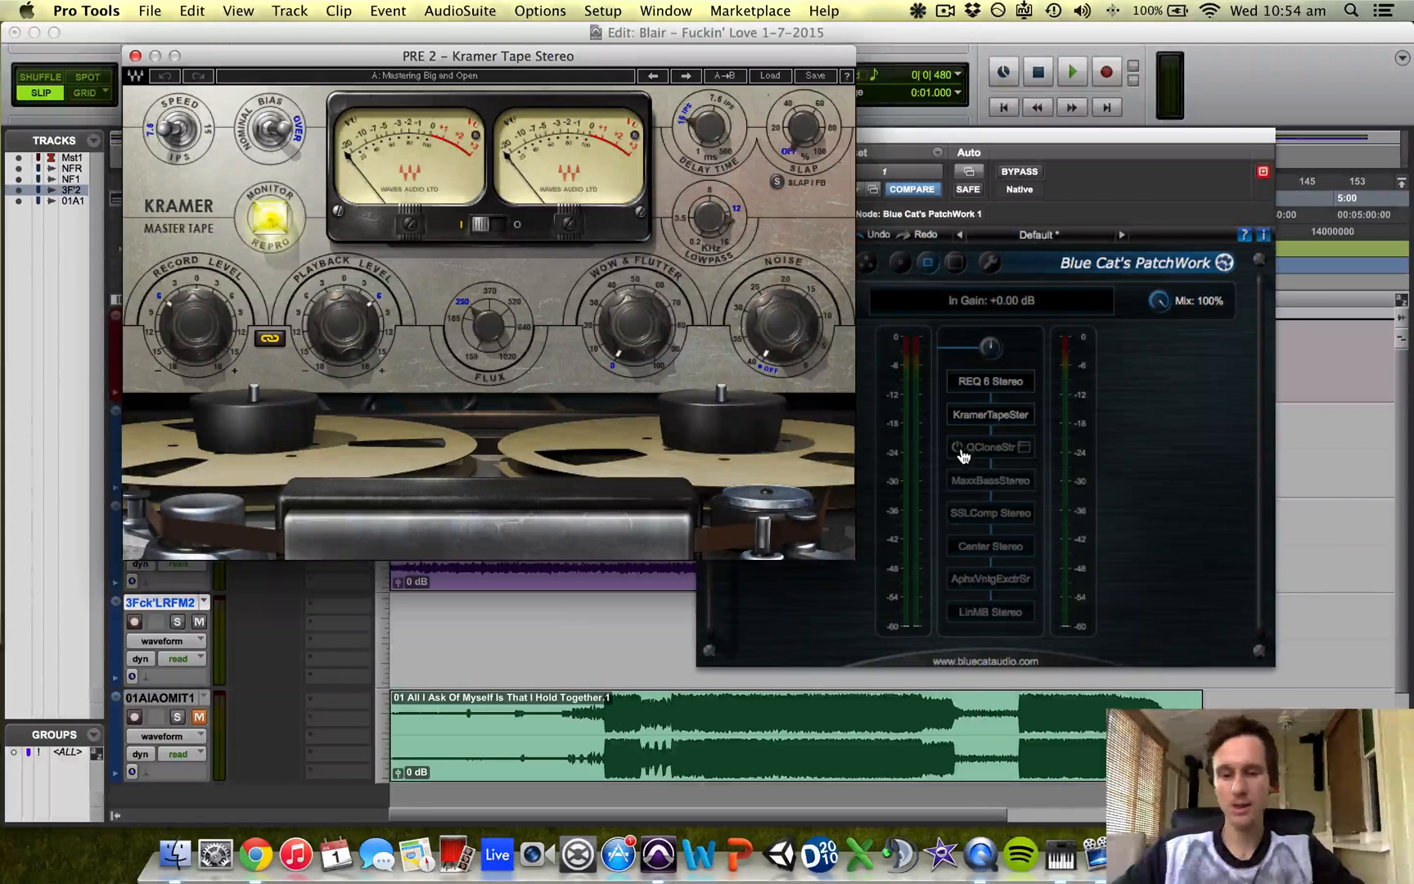
Enable Q-Clone Stereo in the PatchWork chain and show its editor beside the chain
left_click(956, 449)
right_click(991, 451)
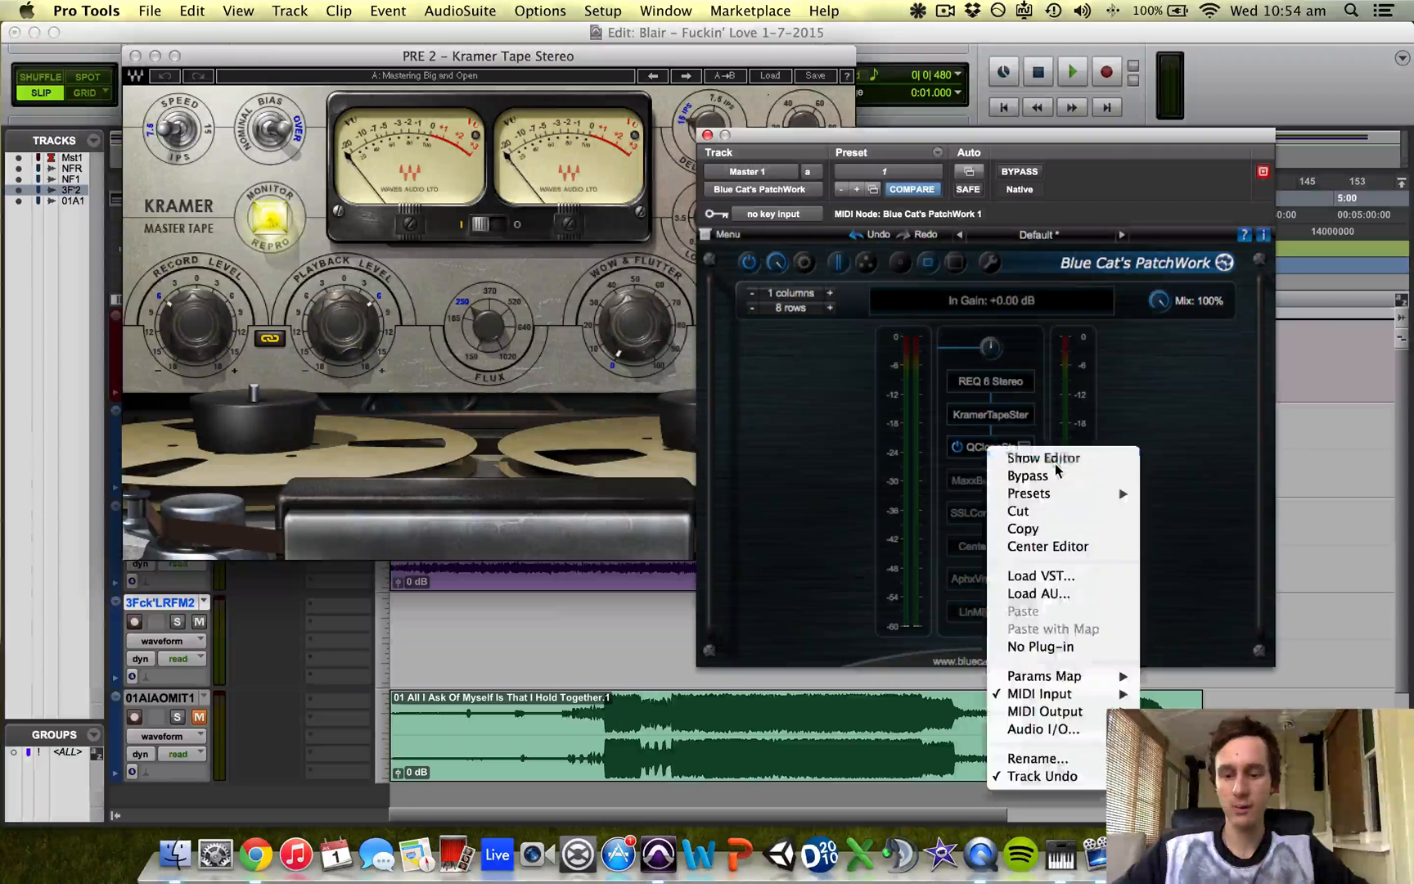
left_click(1048, 463)
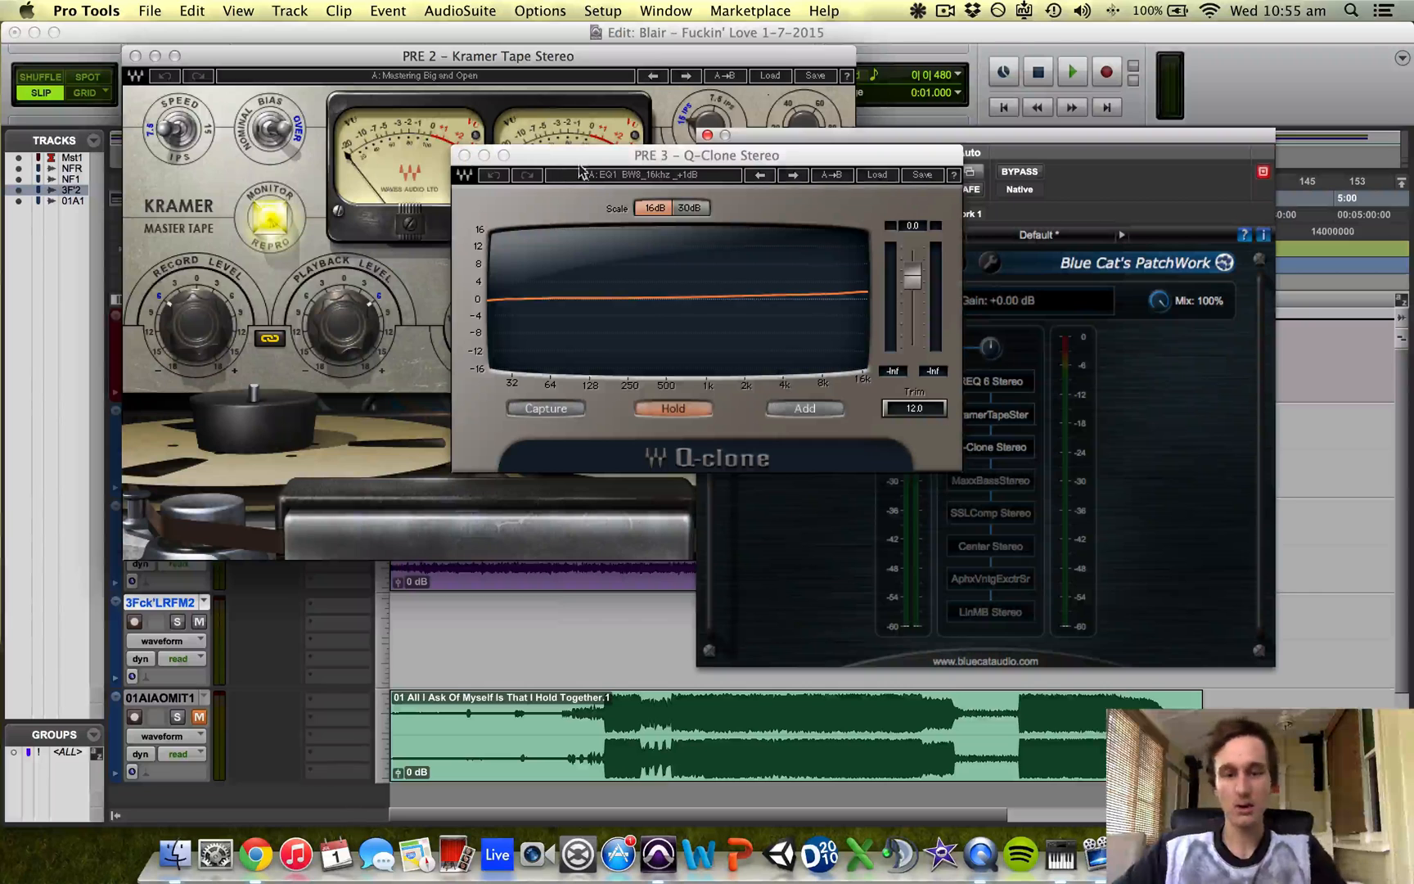
mouse_move(578, 166)
left_mouse_down()
mouse_move(436, 136)
mouse_move(377, 152)
left_mouse_up()
Play the song and compare the sound with Q-Clone bypassed and enabled, leaving it enabled
key("space")
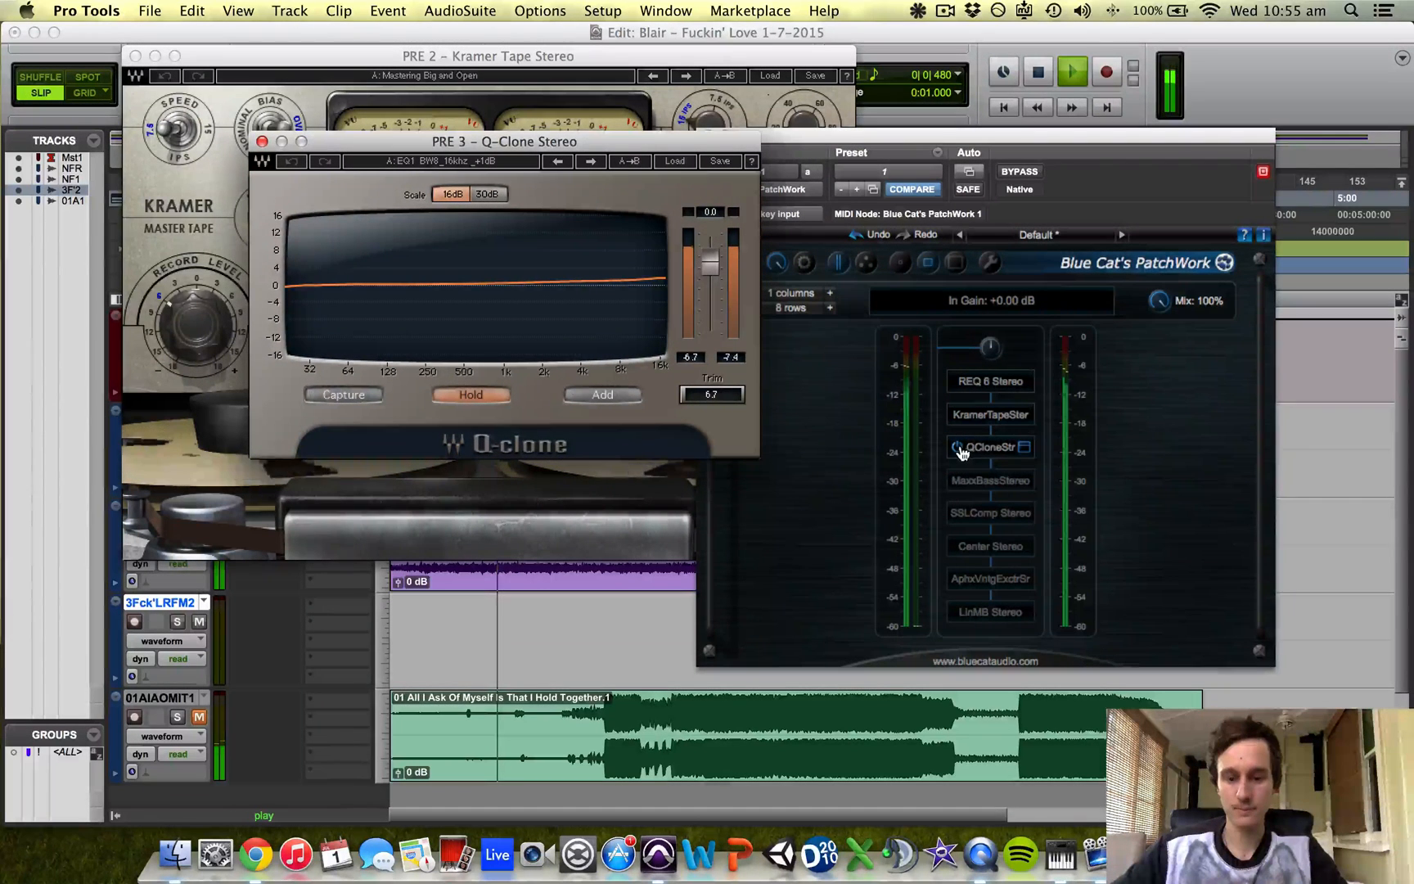
left_click(959, 449)
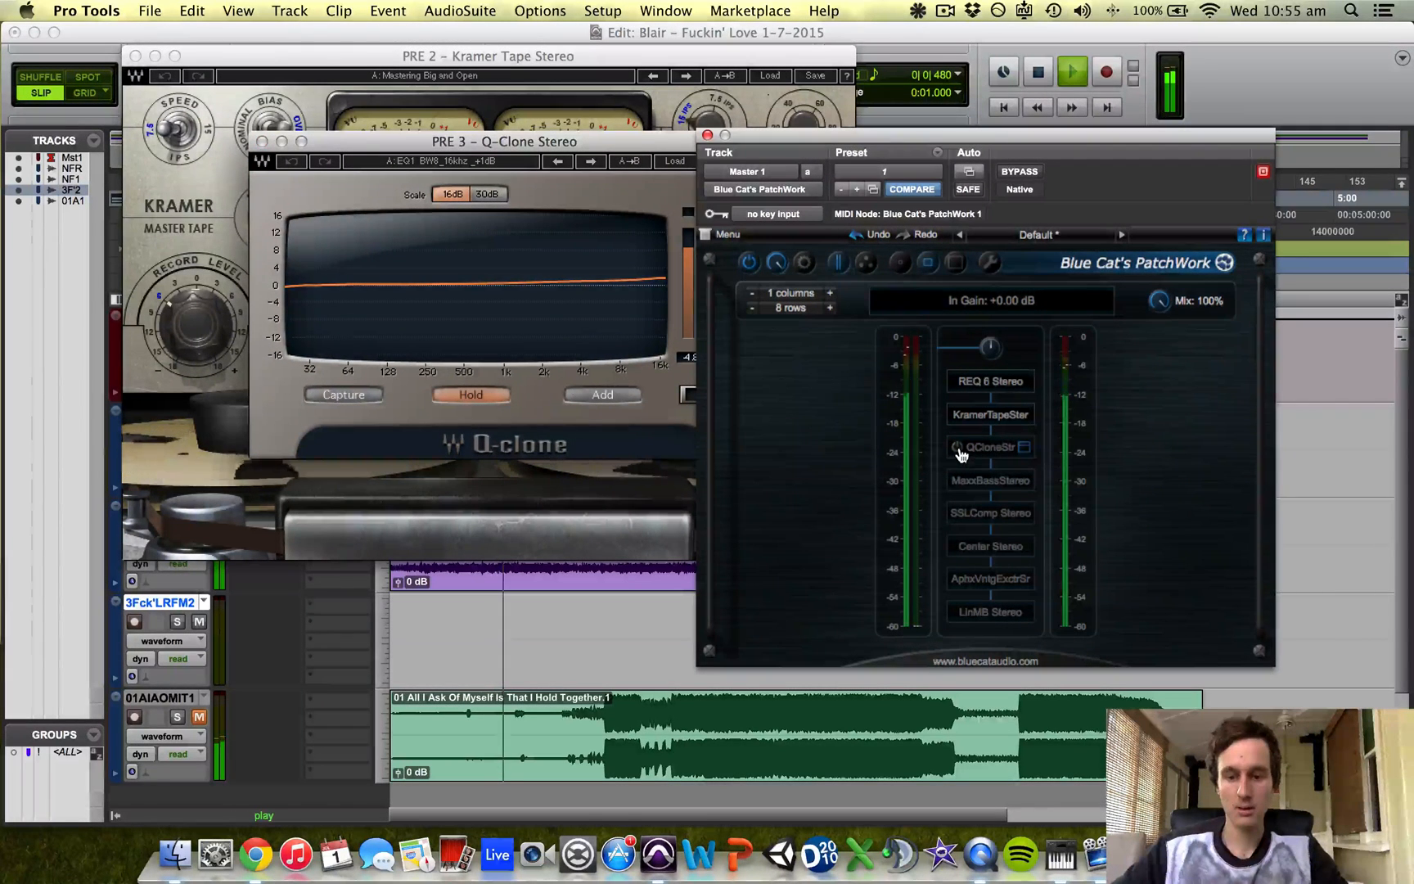
left_click(959, 449)
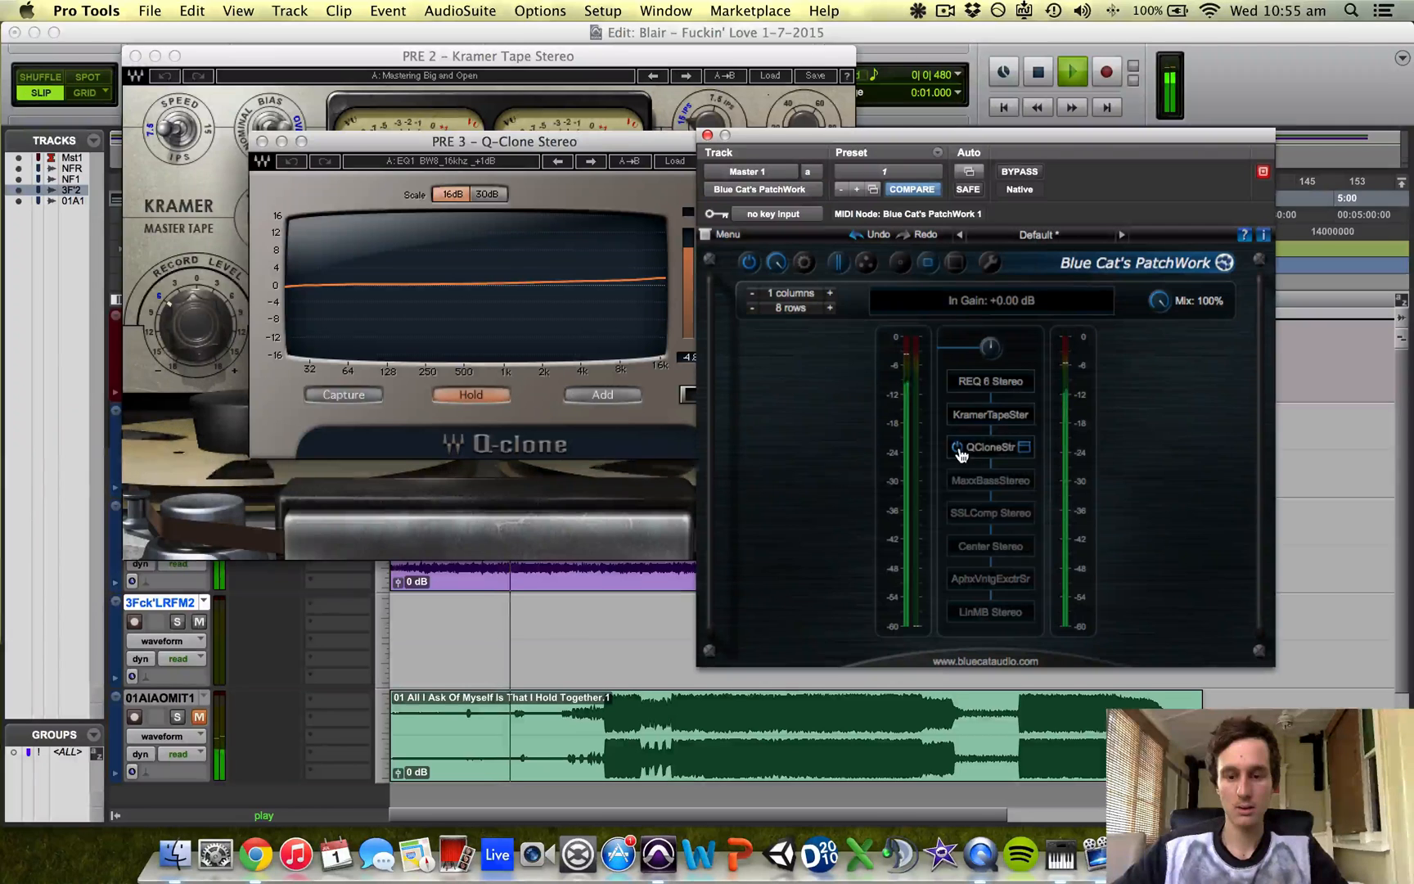
key("space")
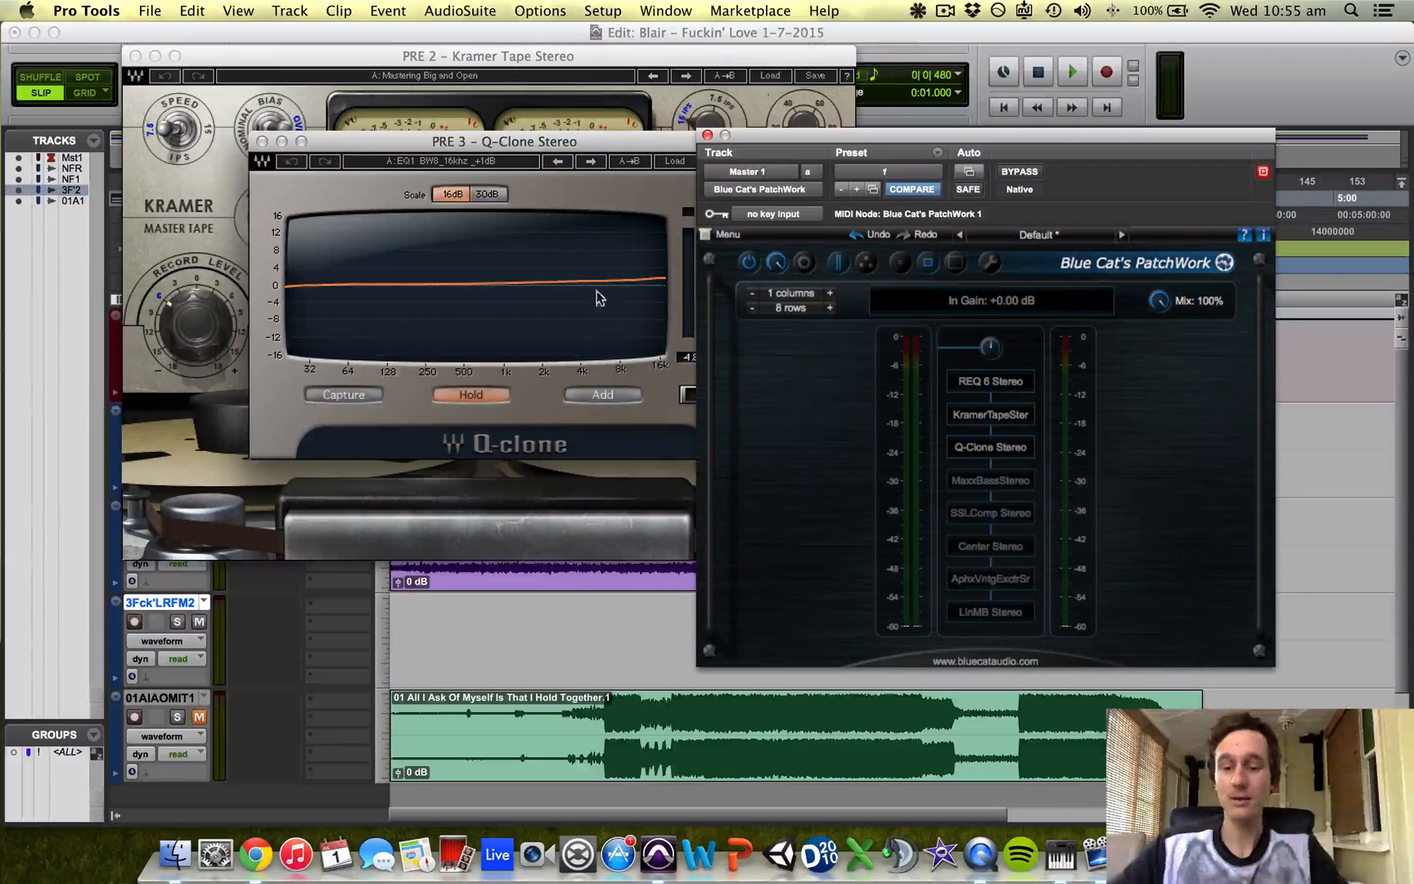
Enable MaxxBass Stereo in the PatchWork chain and show its editor beside the chain
right_click(988, 489)
left_click(1006, 489)
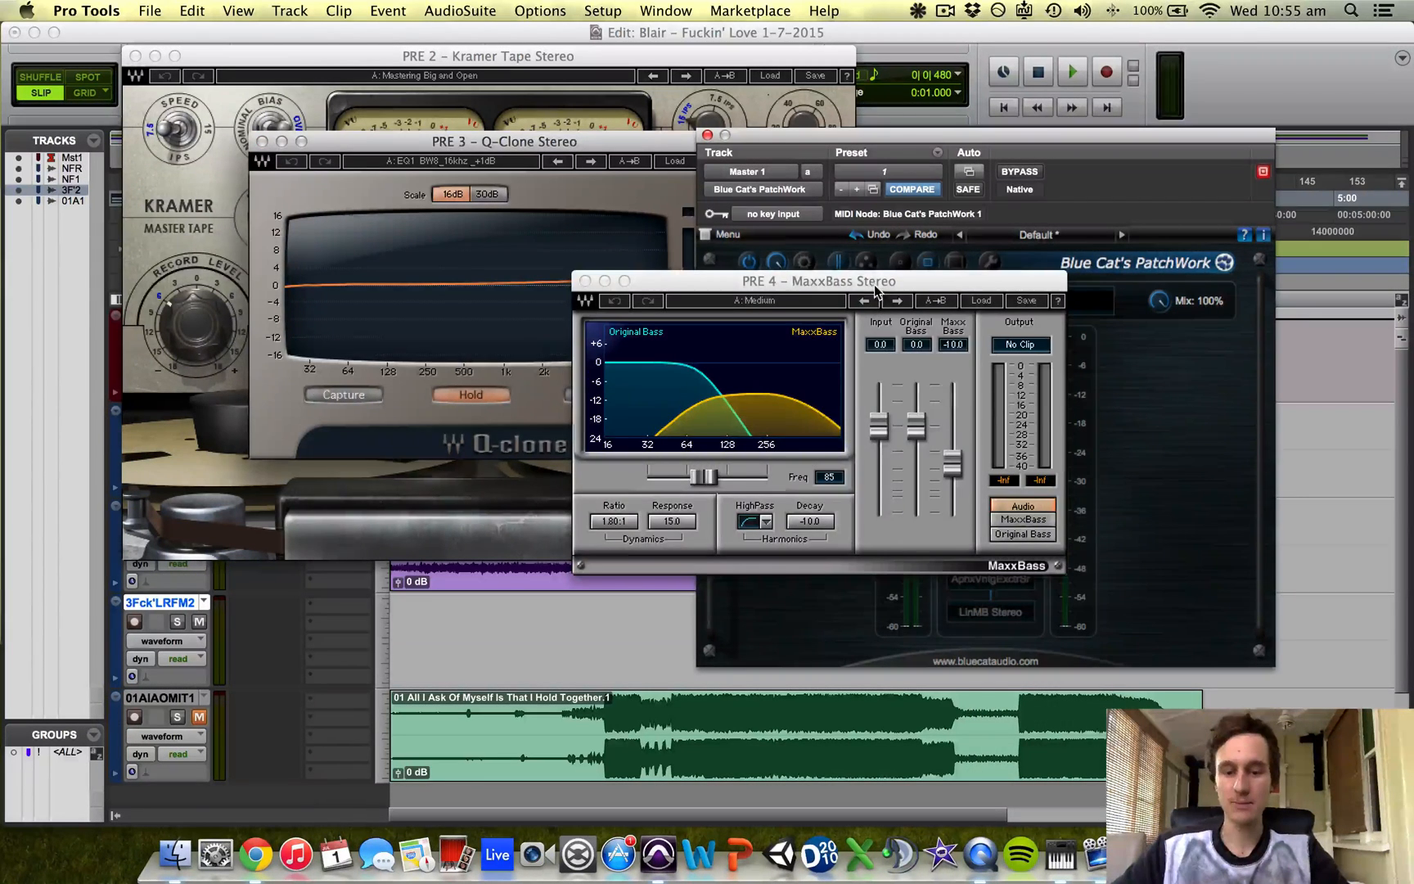
left_click_drag(875, 291, 691, 264)
Pull the MaxxBass level almost fully down, and bring it back up to -18.8
left_click_drag(768, 442, 764, 489)
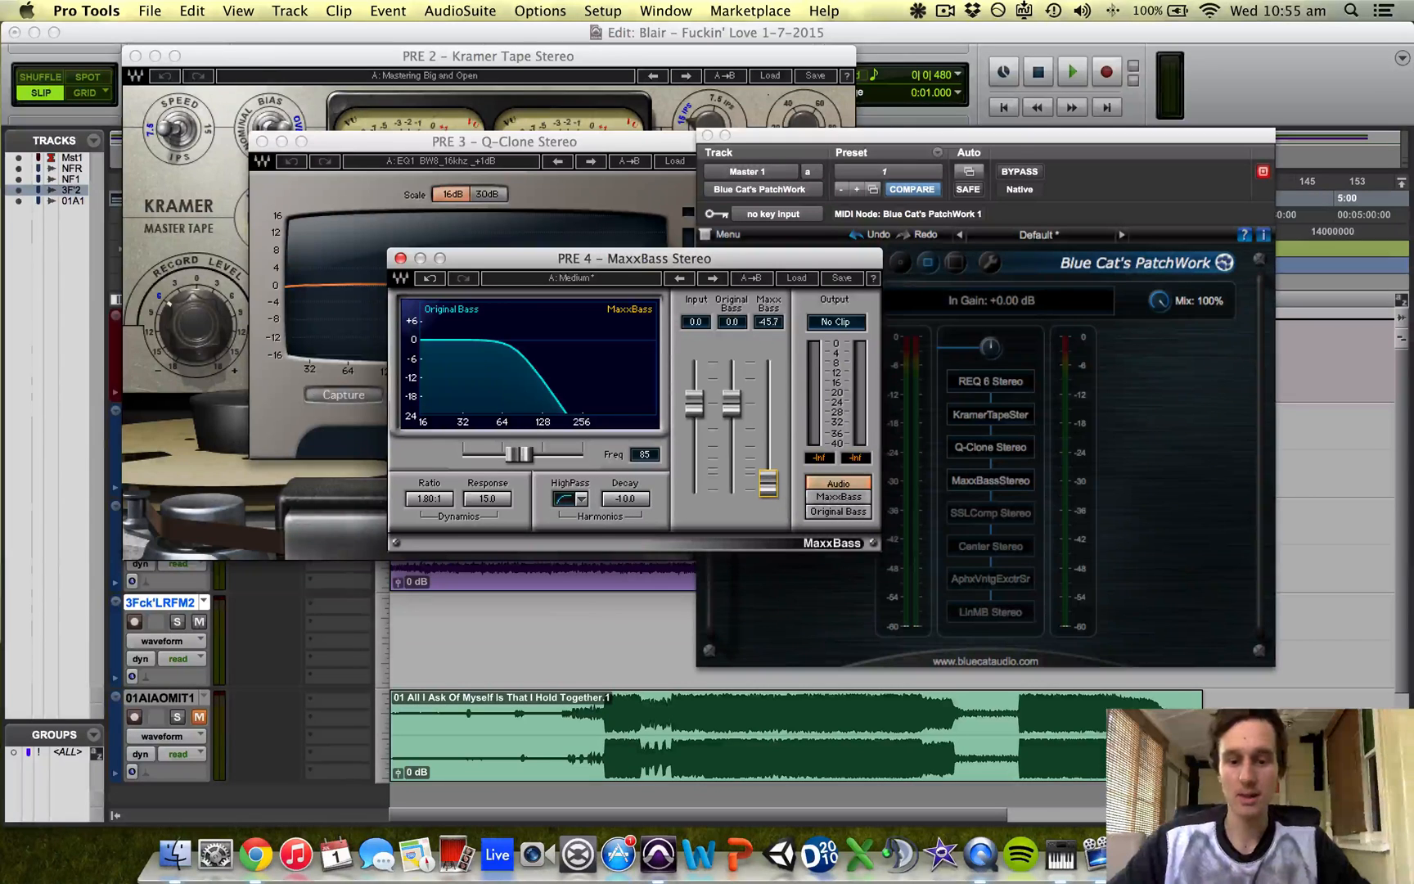
left_click_drag(767, 483, 776, 491)
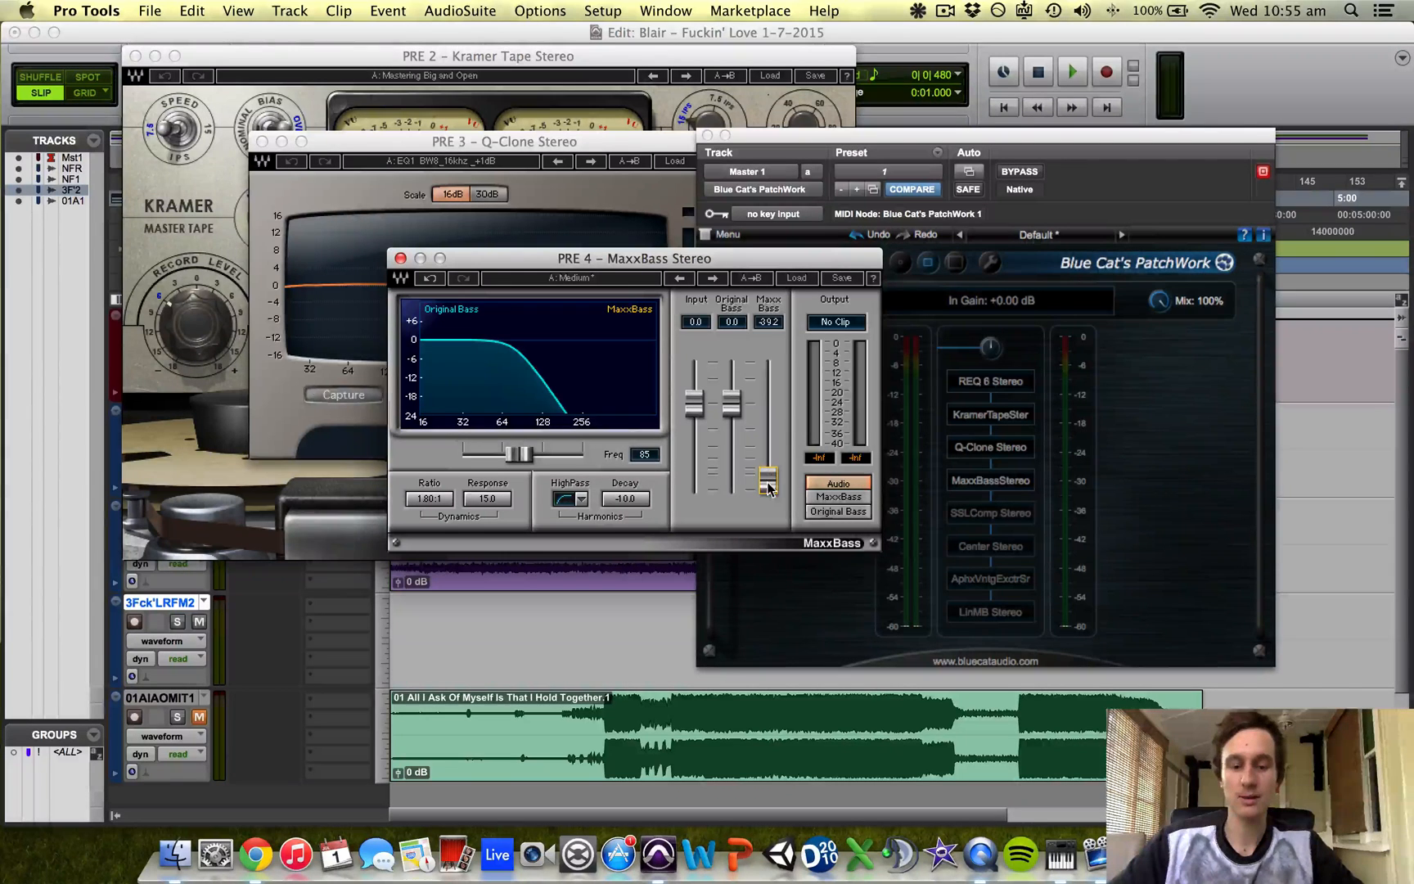
left_click_drag(767, 472, 767, 460)
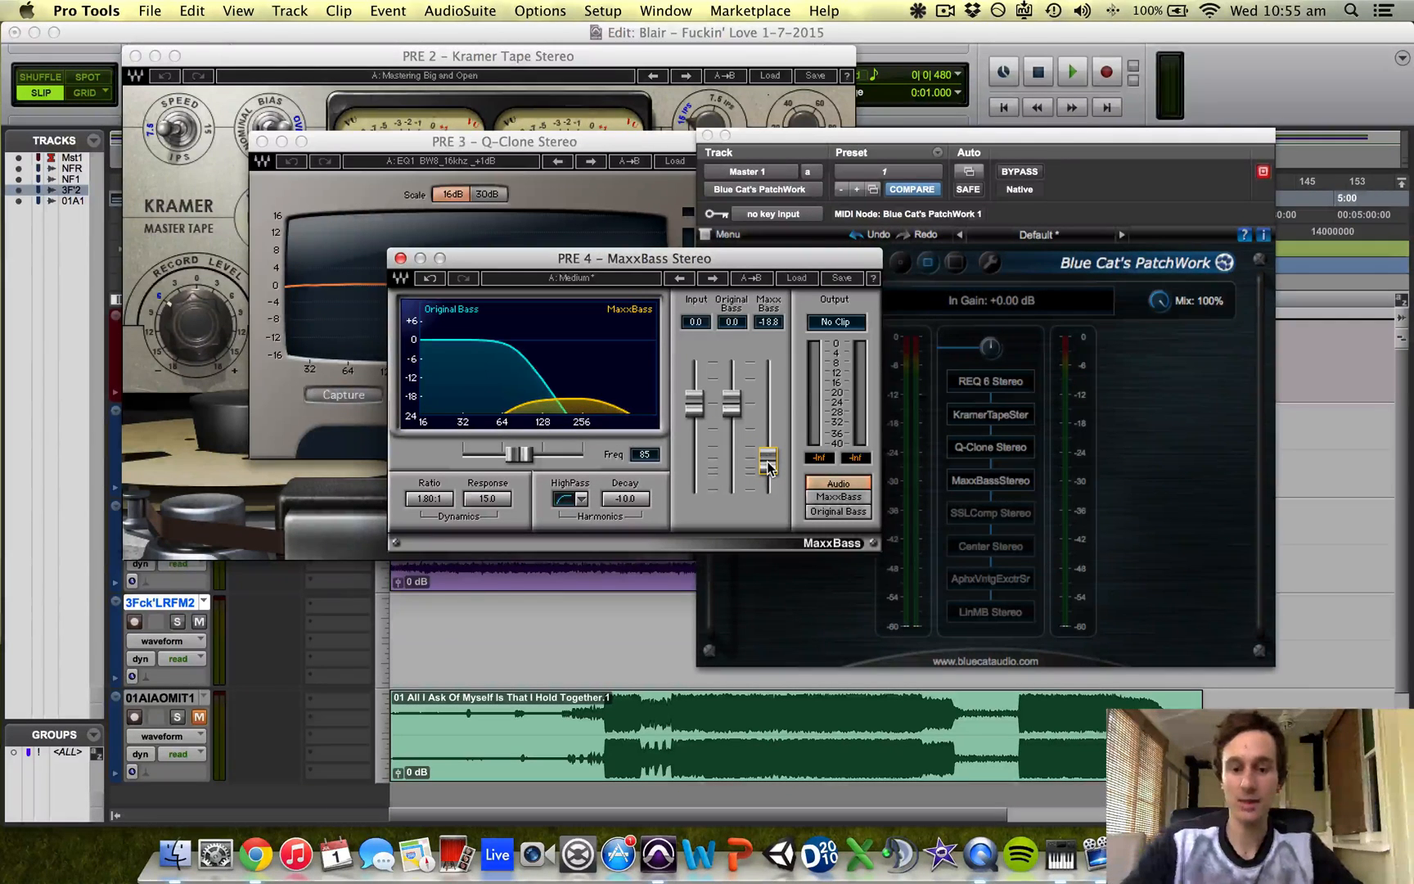
Play the song while raising the MaxxBass level to 5.5 to hear an exaggerated setting, and stop playback
key("space")
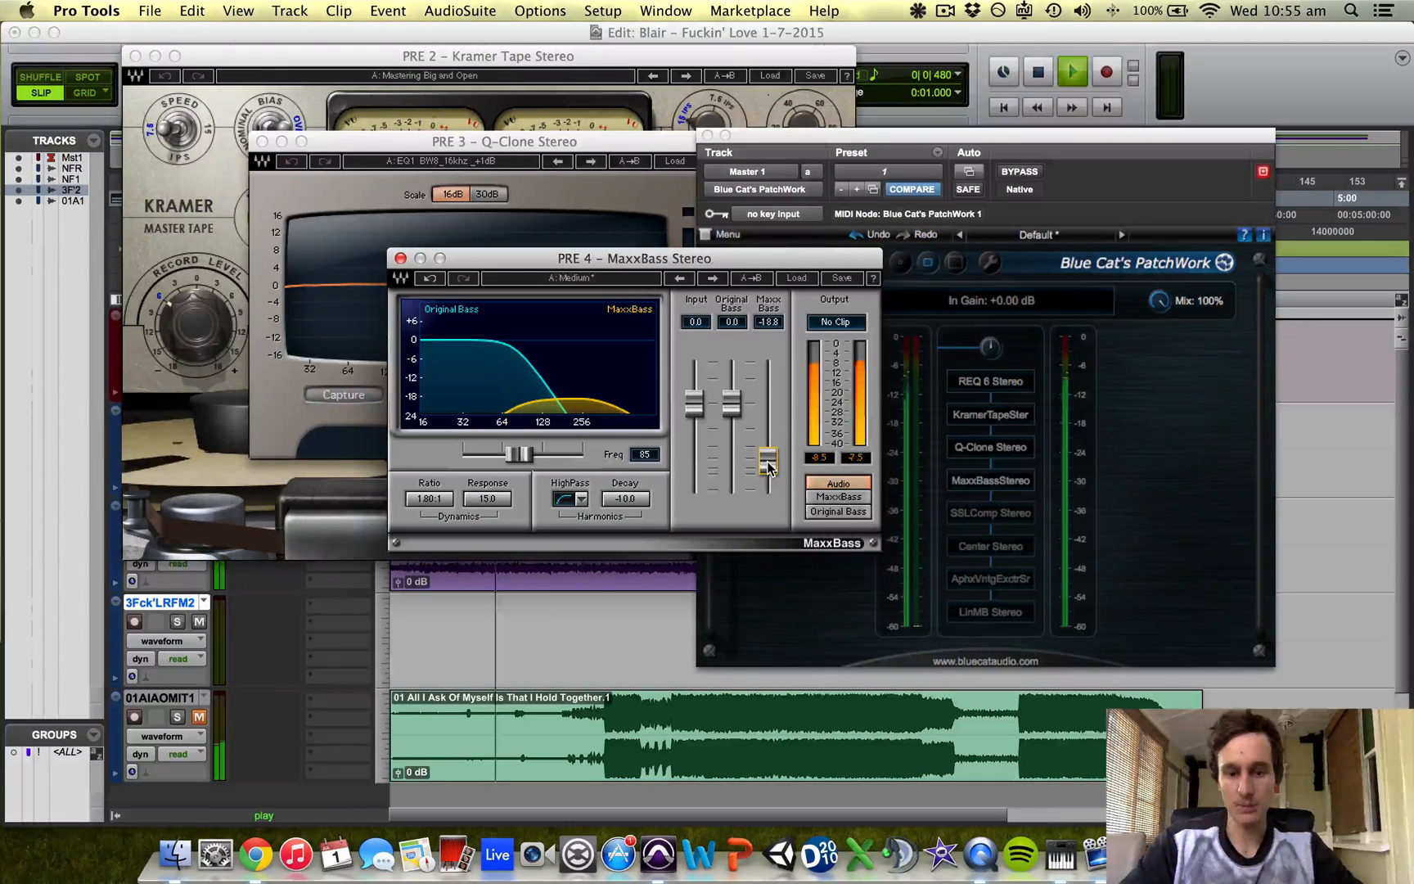
left_click_drag(767, 460, 767, 380)
key("space")
key("space")
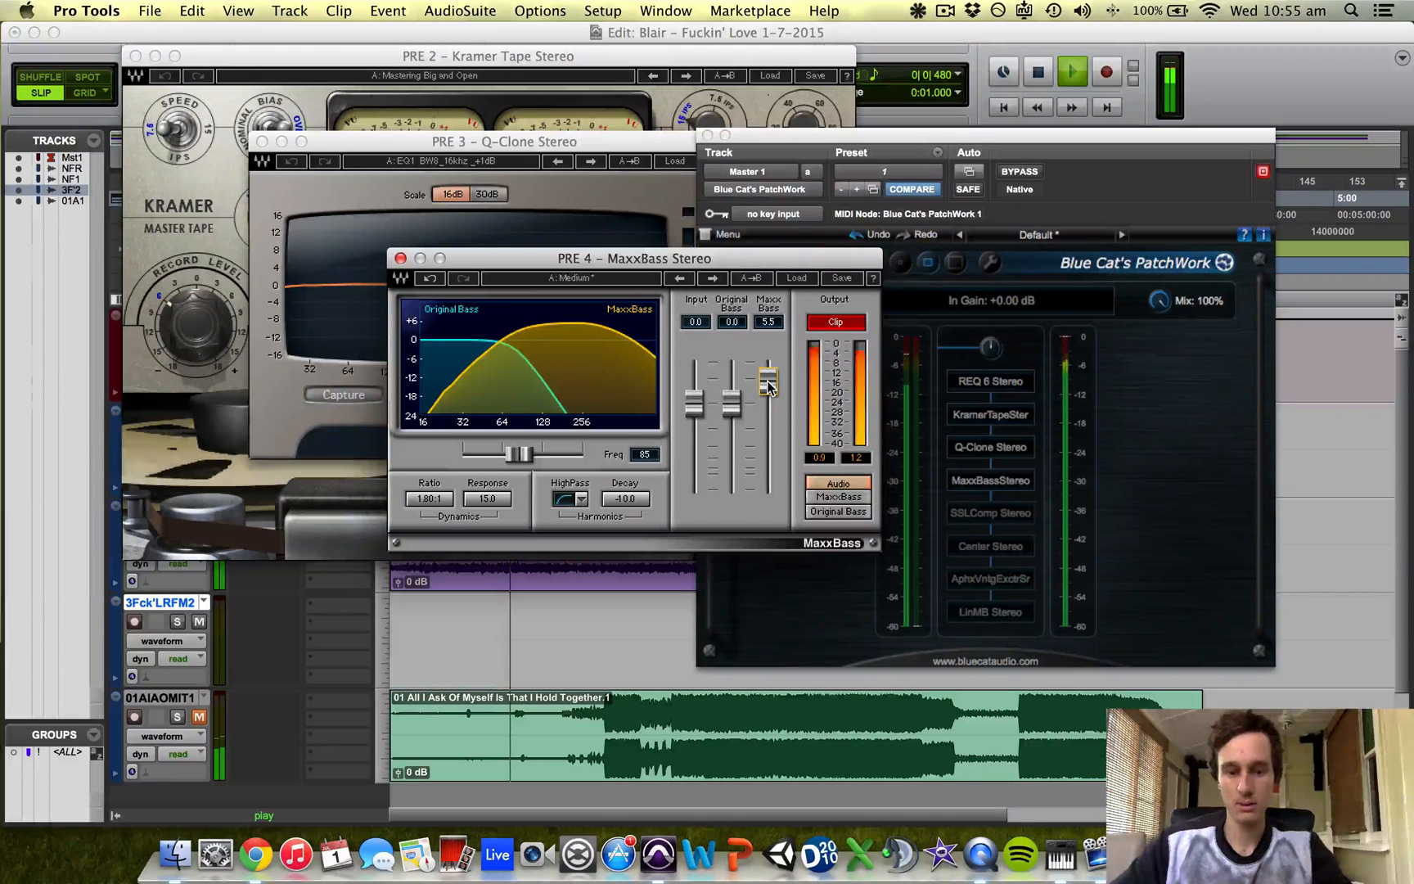
key("space")
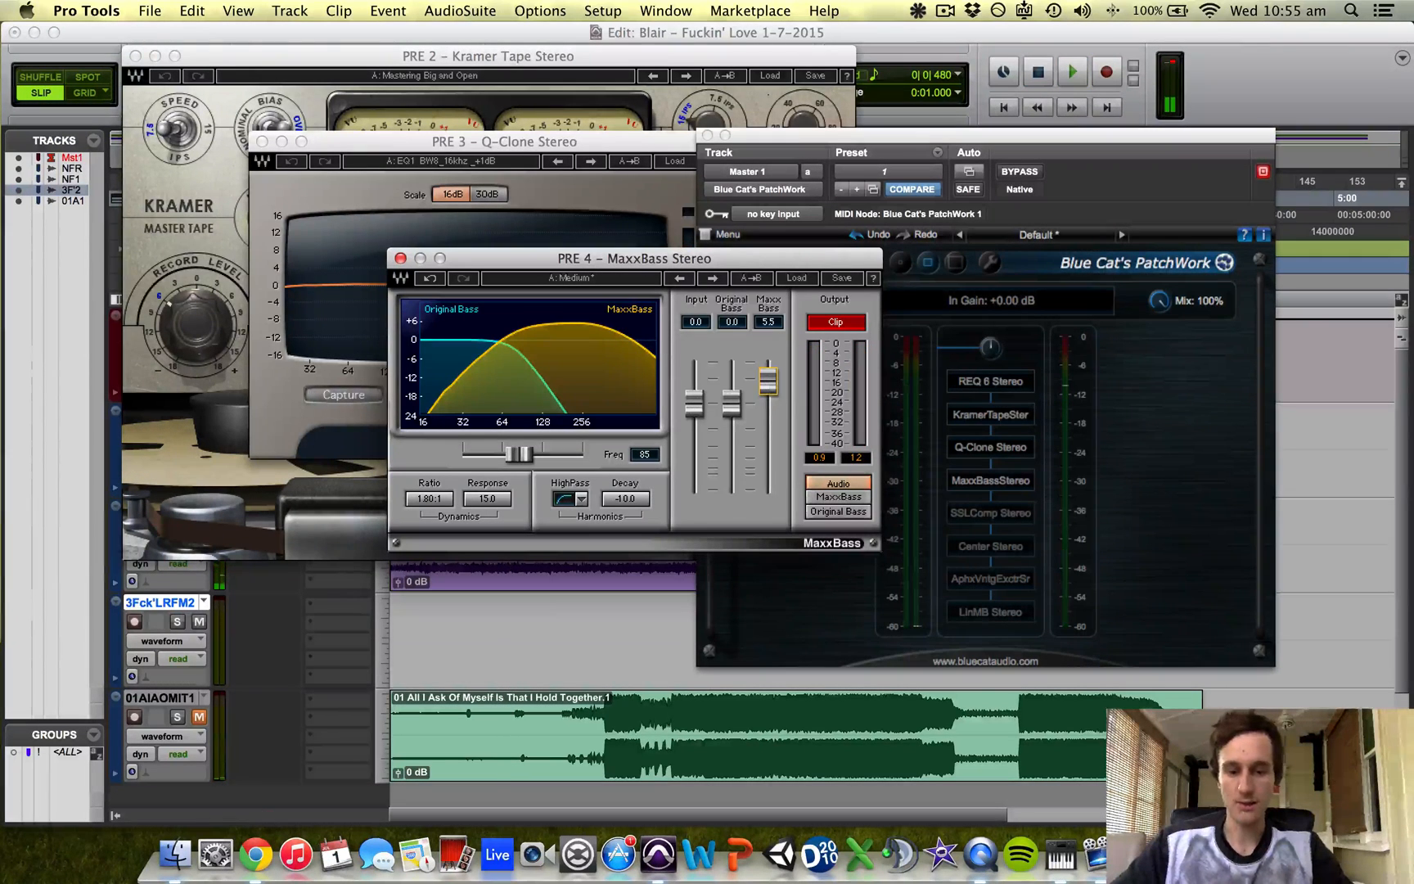
Set the MaxxBass level to about -10.4 while playing the song, resetting the clip indicator and stopping playback
left_click_drag(767, 381, 771, 460)
key("space")
left_click_drag(767, 455, 776, 441)
left_click(836, 323)
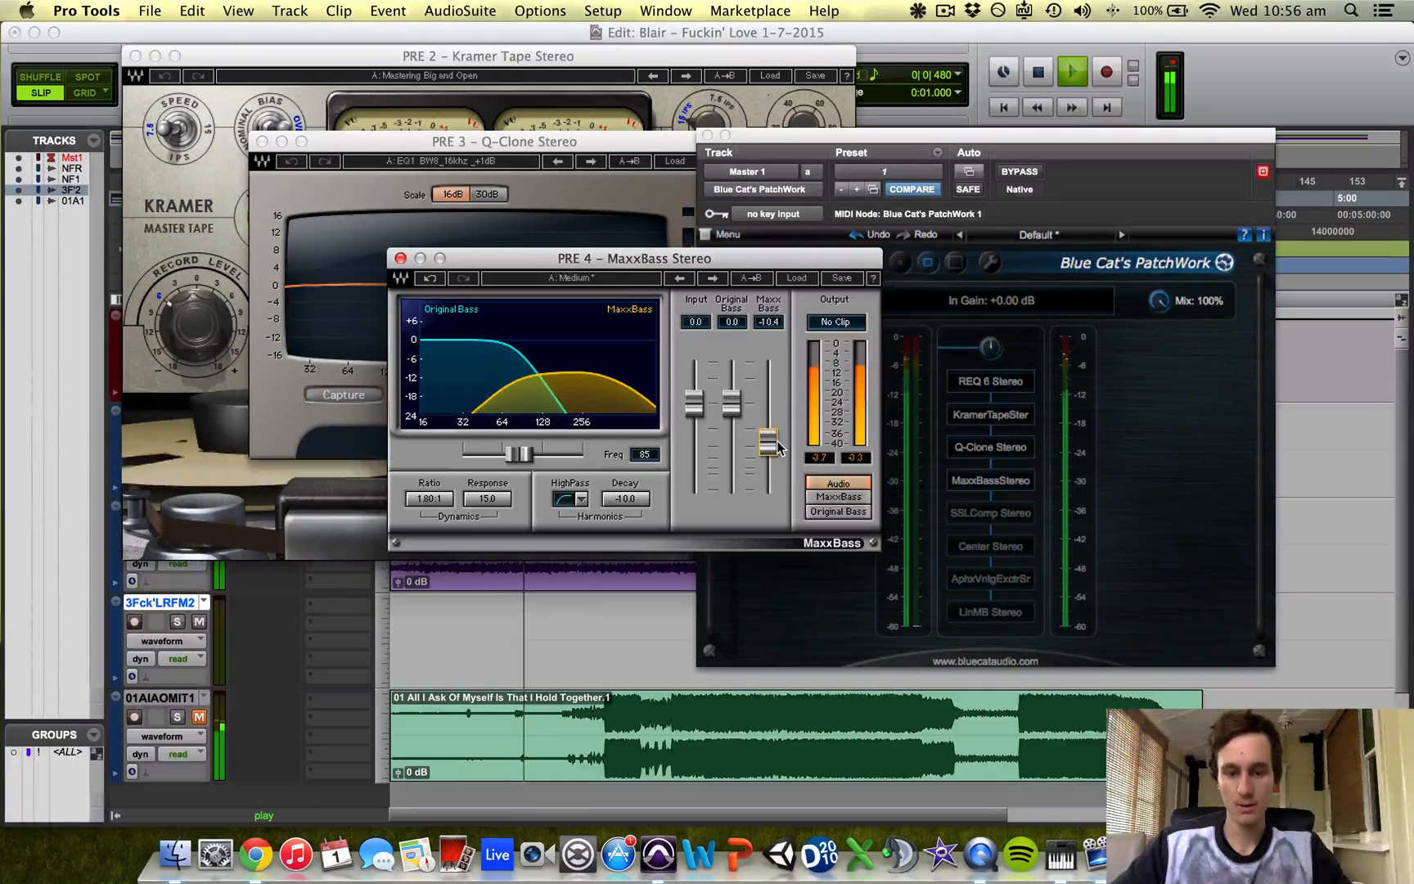
key("space")
Close the MaxxBass, Q-Clone and Kramer Tape editors
left_click(400, 258)
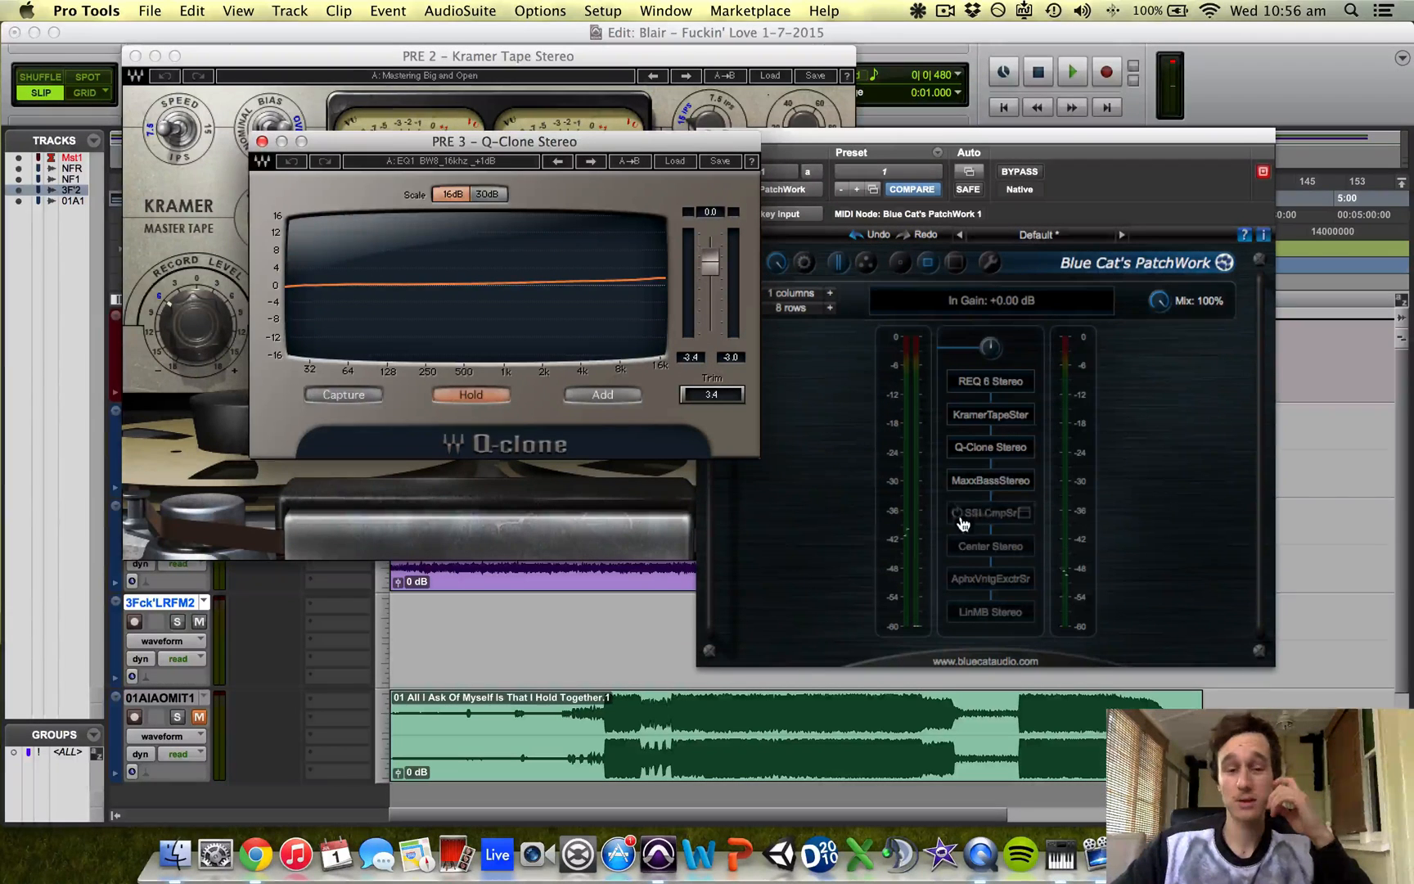
left_click(261, 144)
left_click(135, 56)
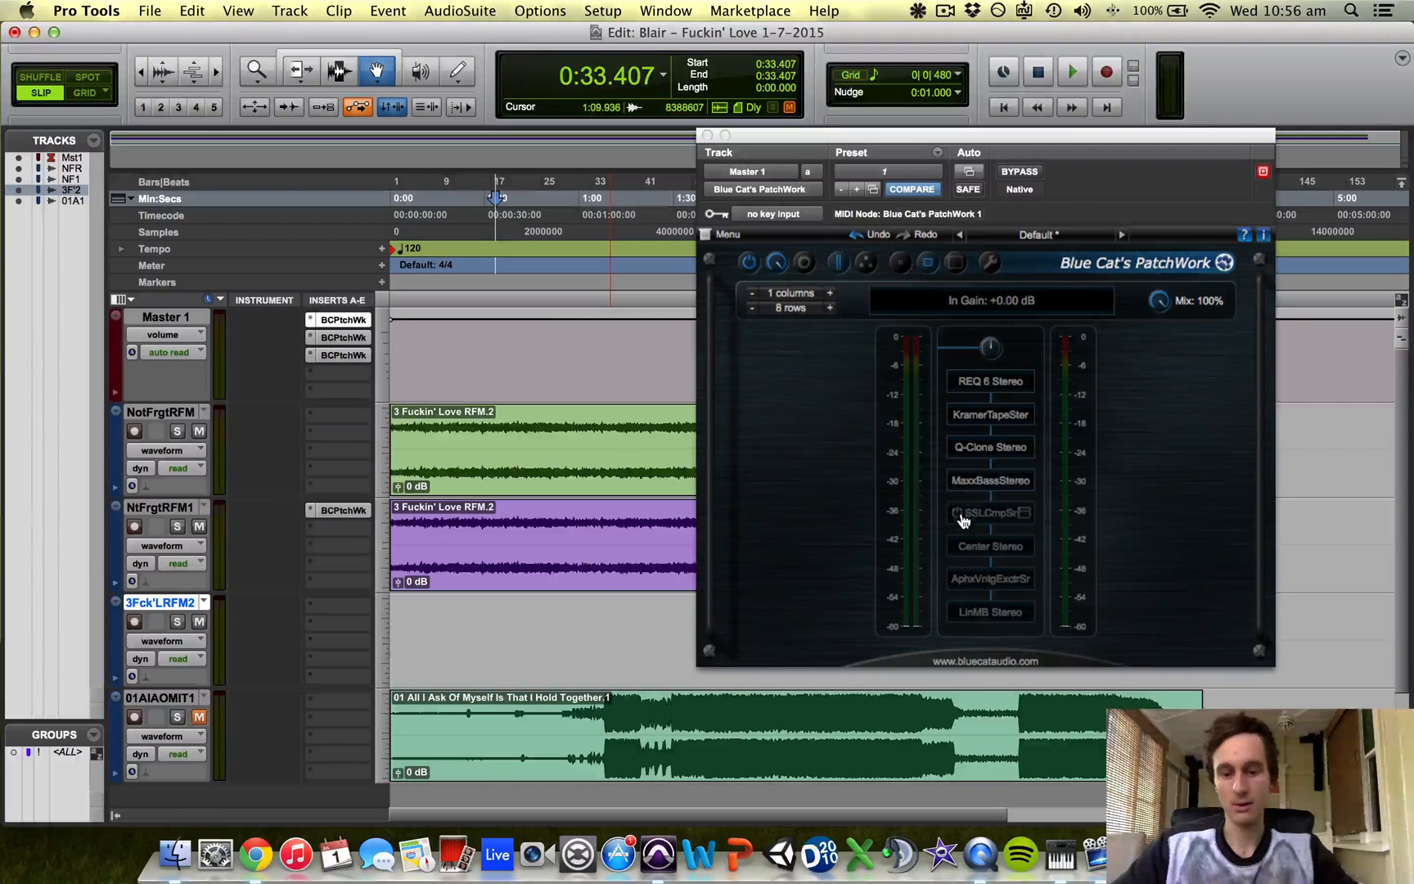
Show the mixer and lower the Master 1 fader to +5.0
key("super+equal")
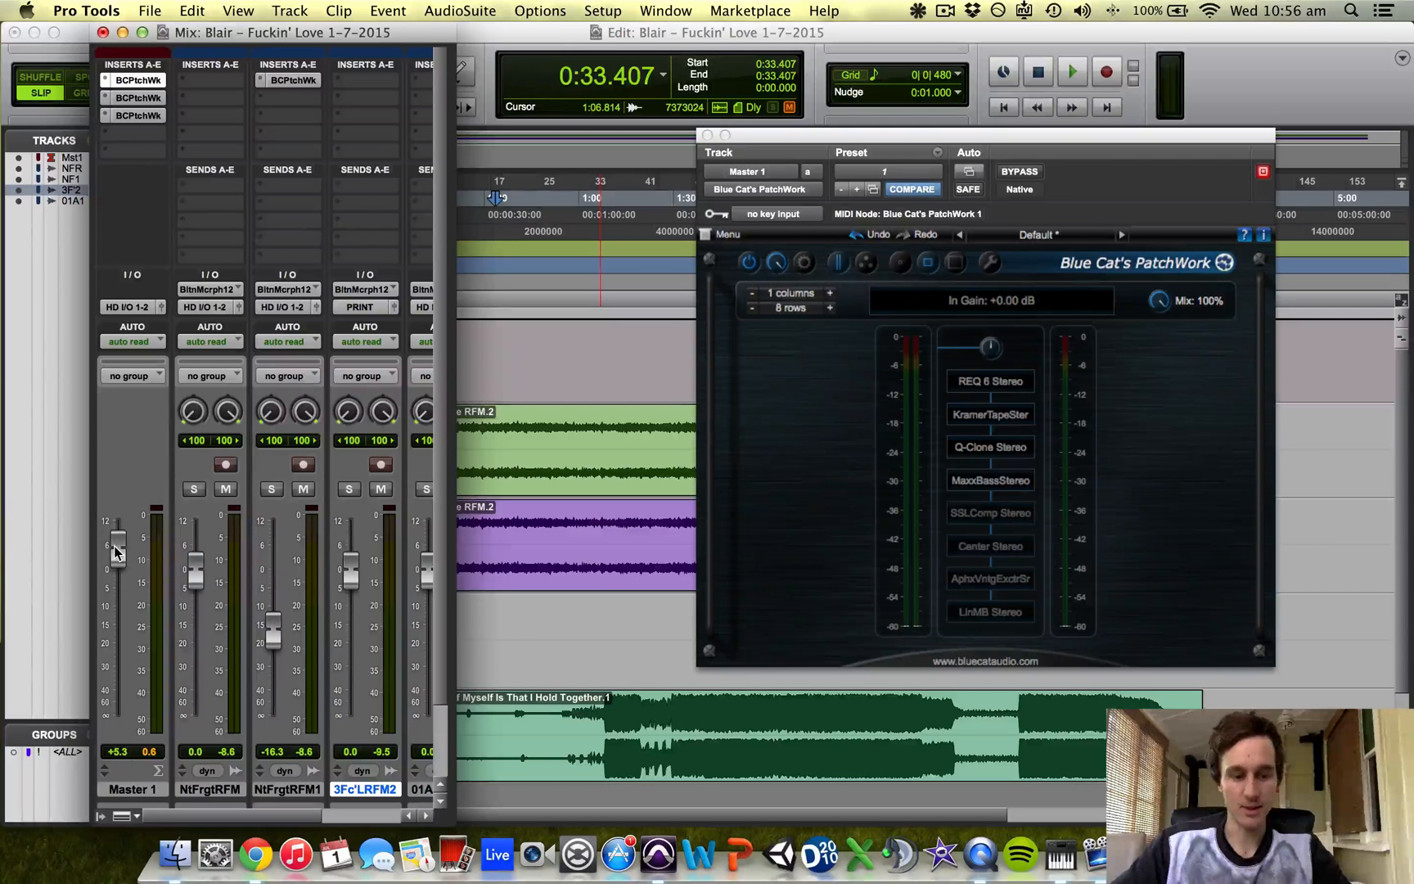
left_click_drag(113, 542, 117, 545)
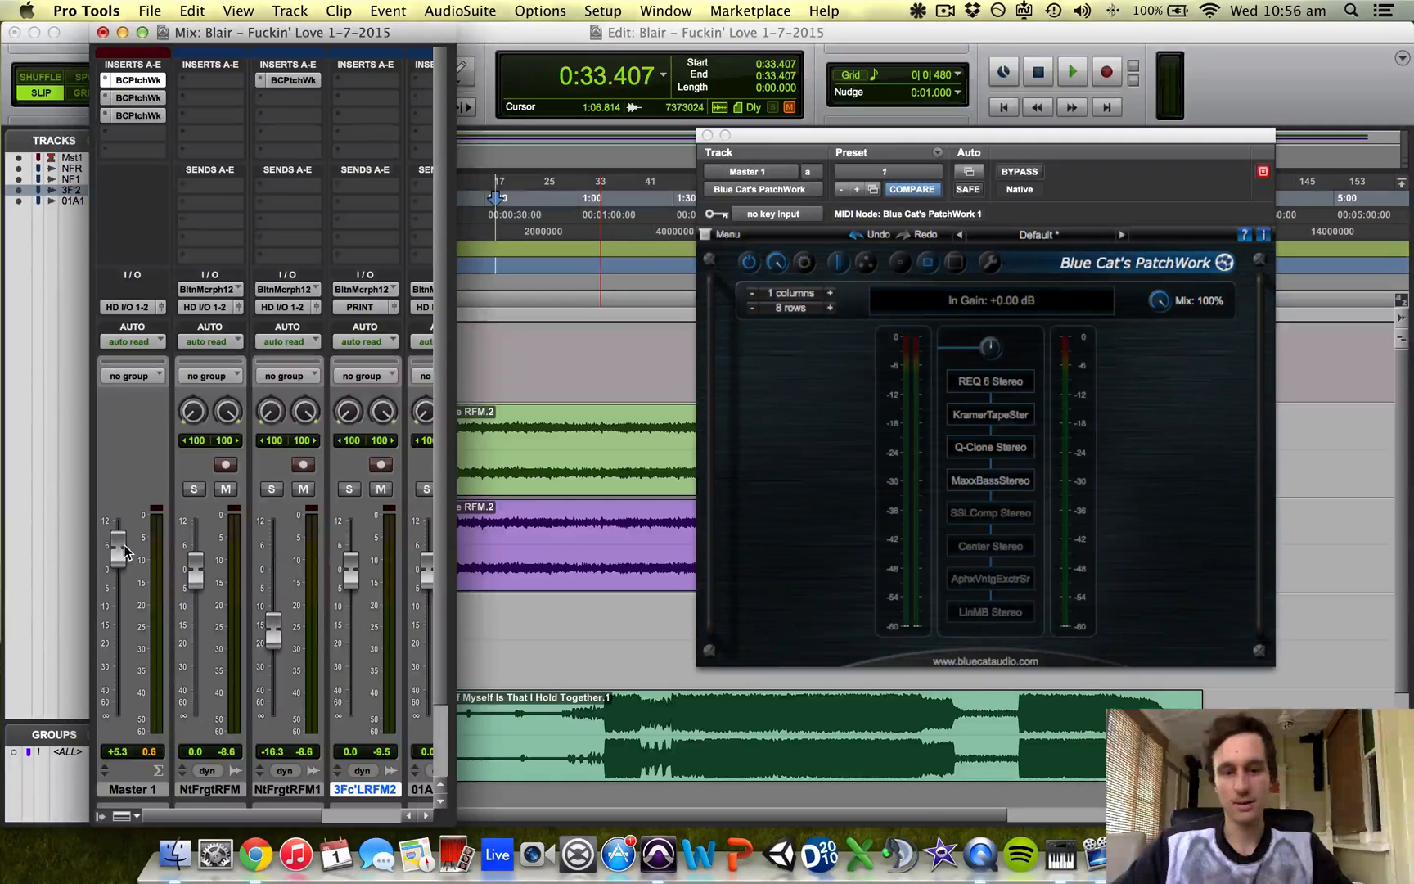
left_click_drag(124, 545, 122, 551)
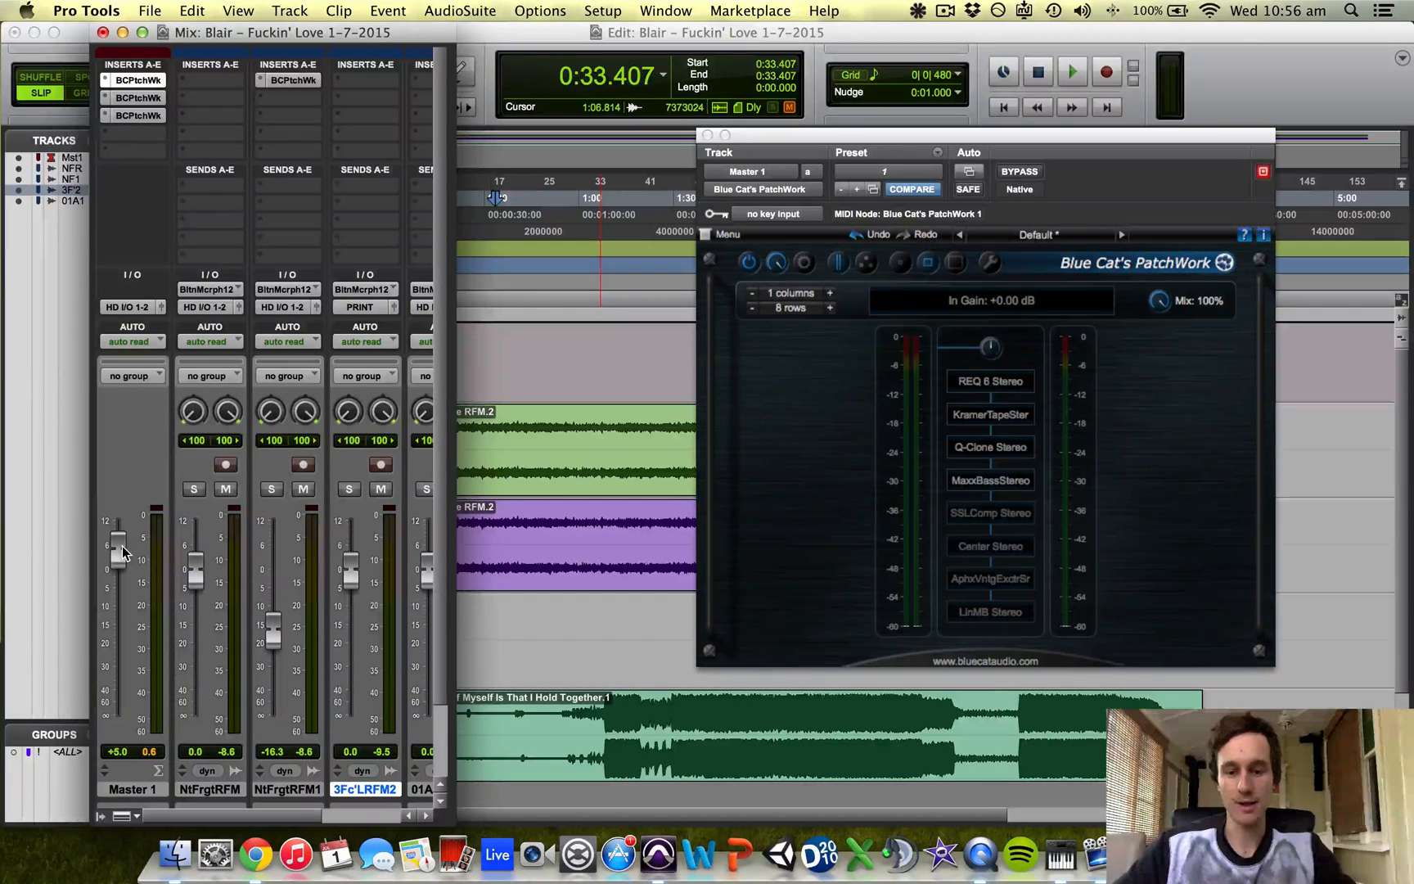
Show the SSLComp Stereo editor and raise its threshold to about +15
mouse_move(973, 513)
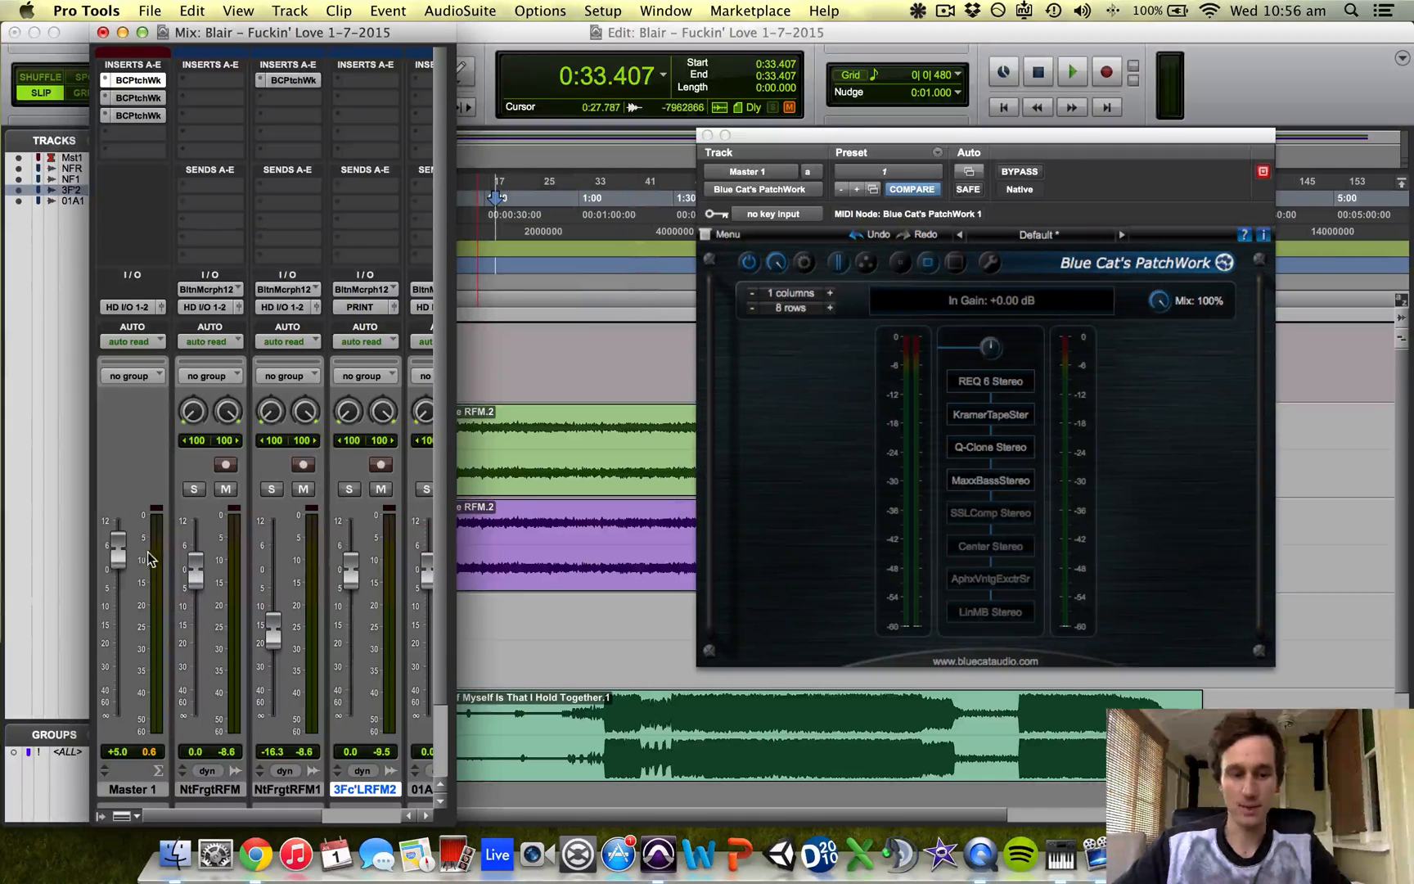
right_click(984, 511)
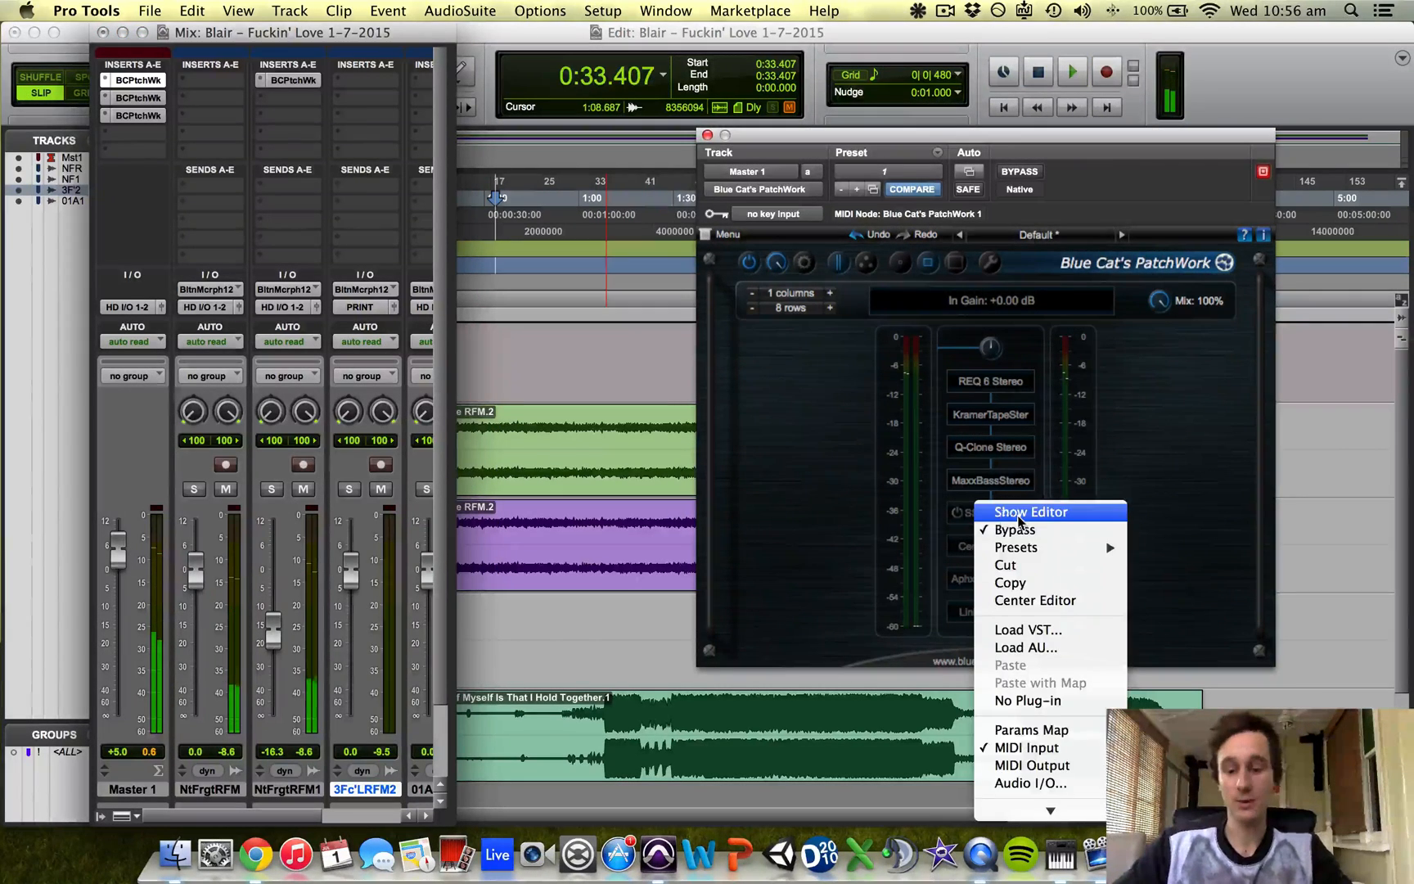
left_click(1019, 512)
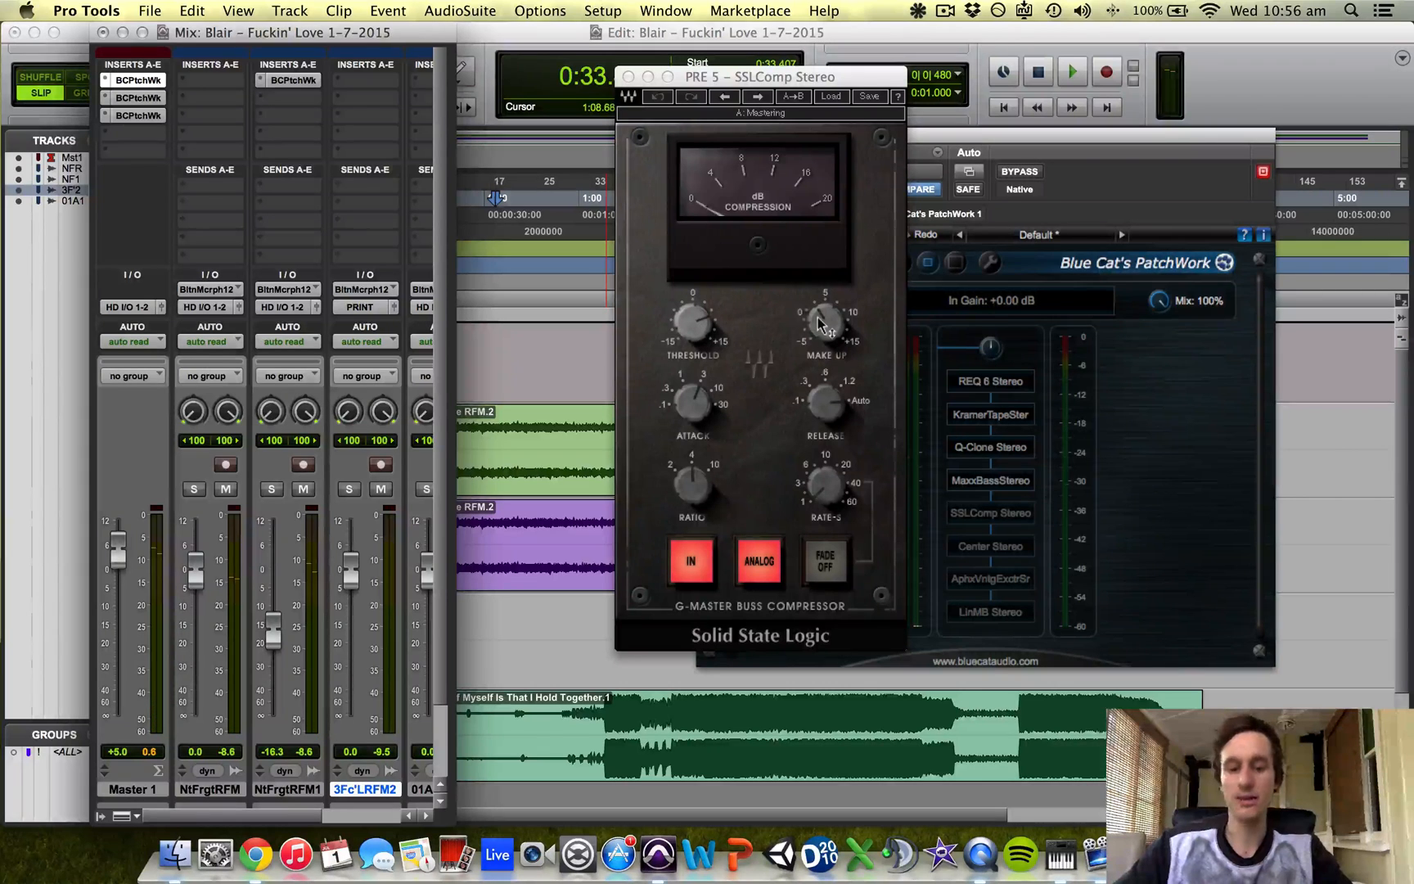
mouse_move(820, 323)
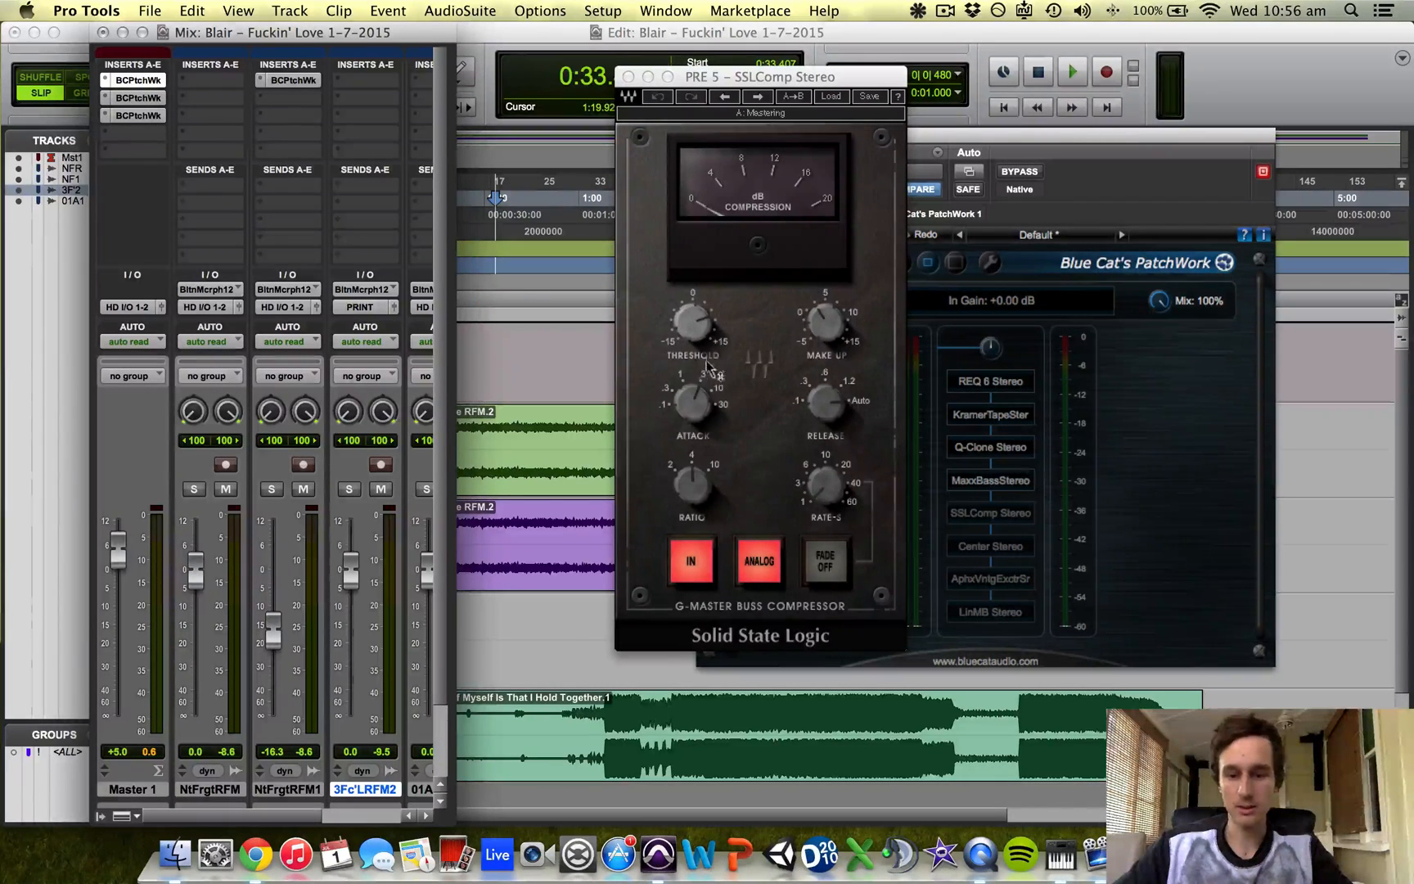
left_click(699, 326)
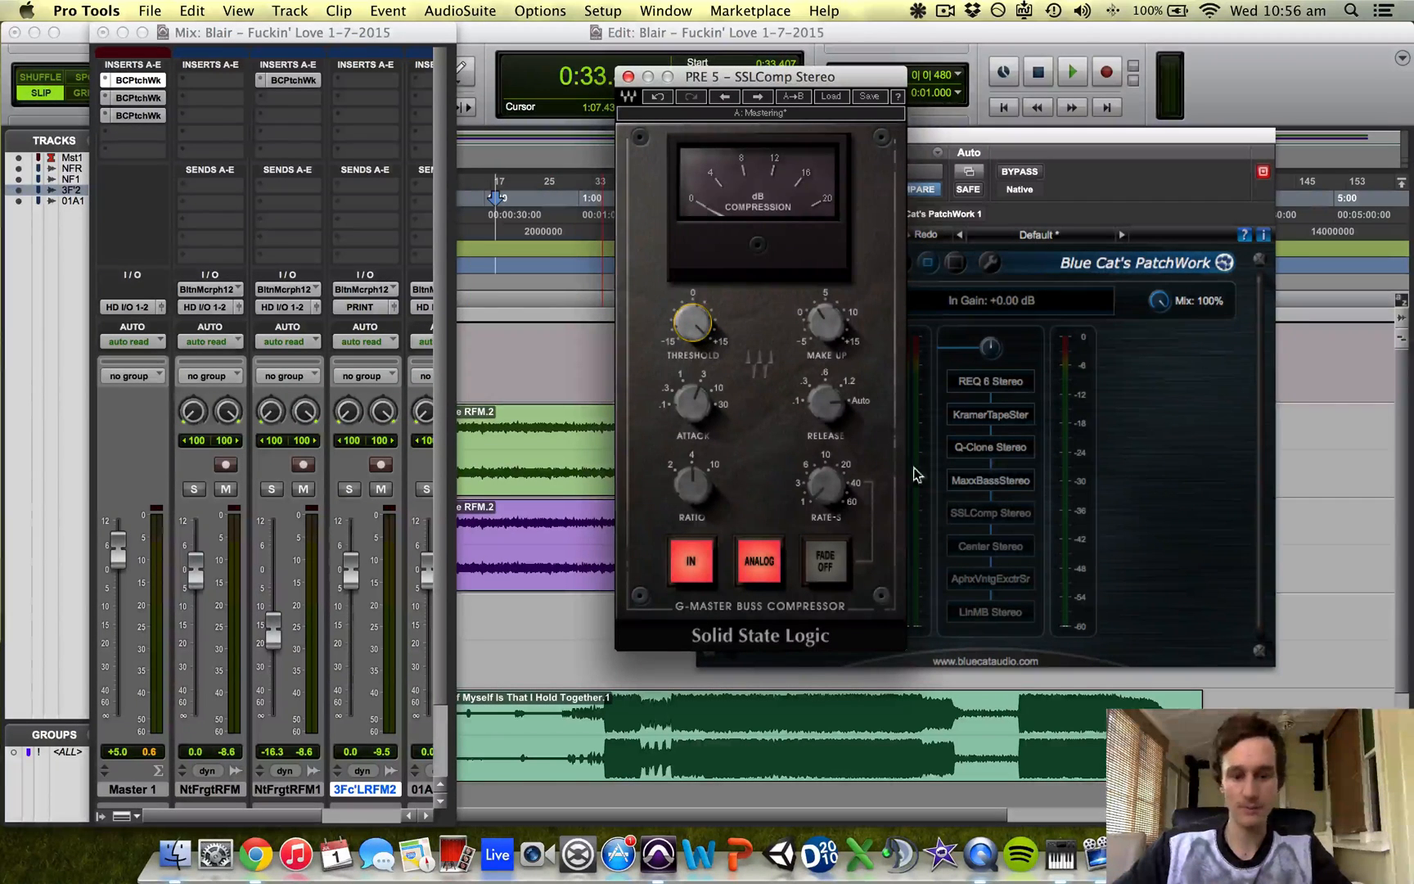
Play the song, enable SSLComp Stereo in the chain and lower its threshold until it compresses lightly
key("space")
left_click(957, 513)
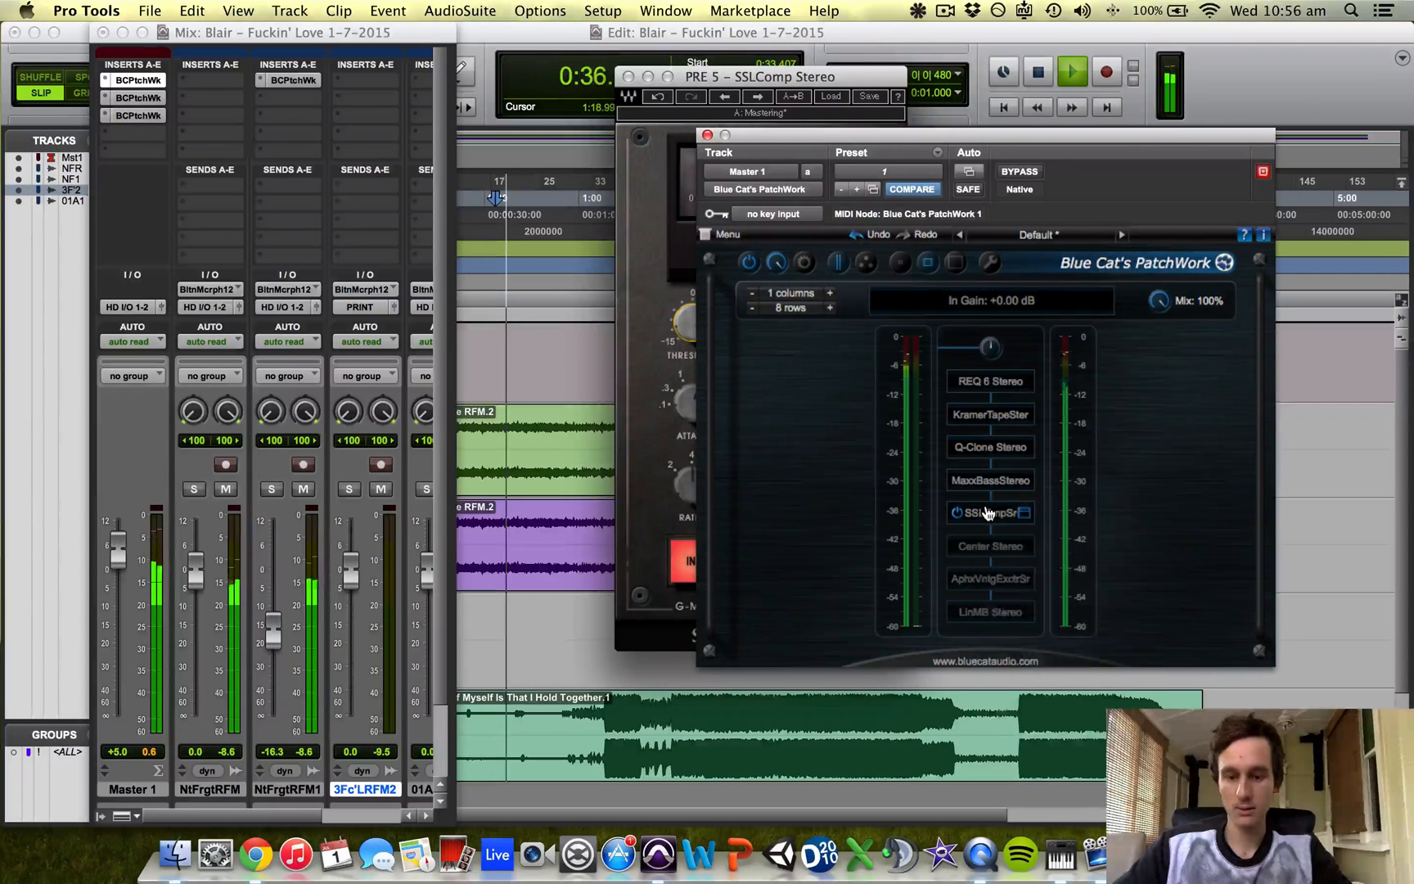
right_click(985, 506)
left_click(641, 511)
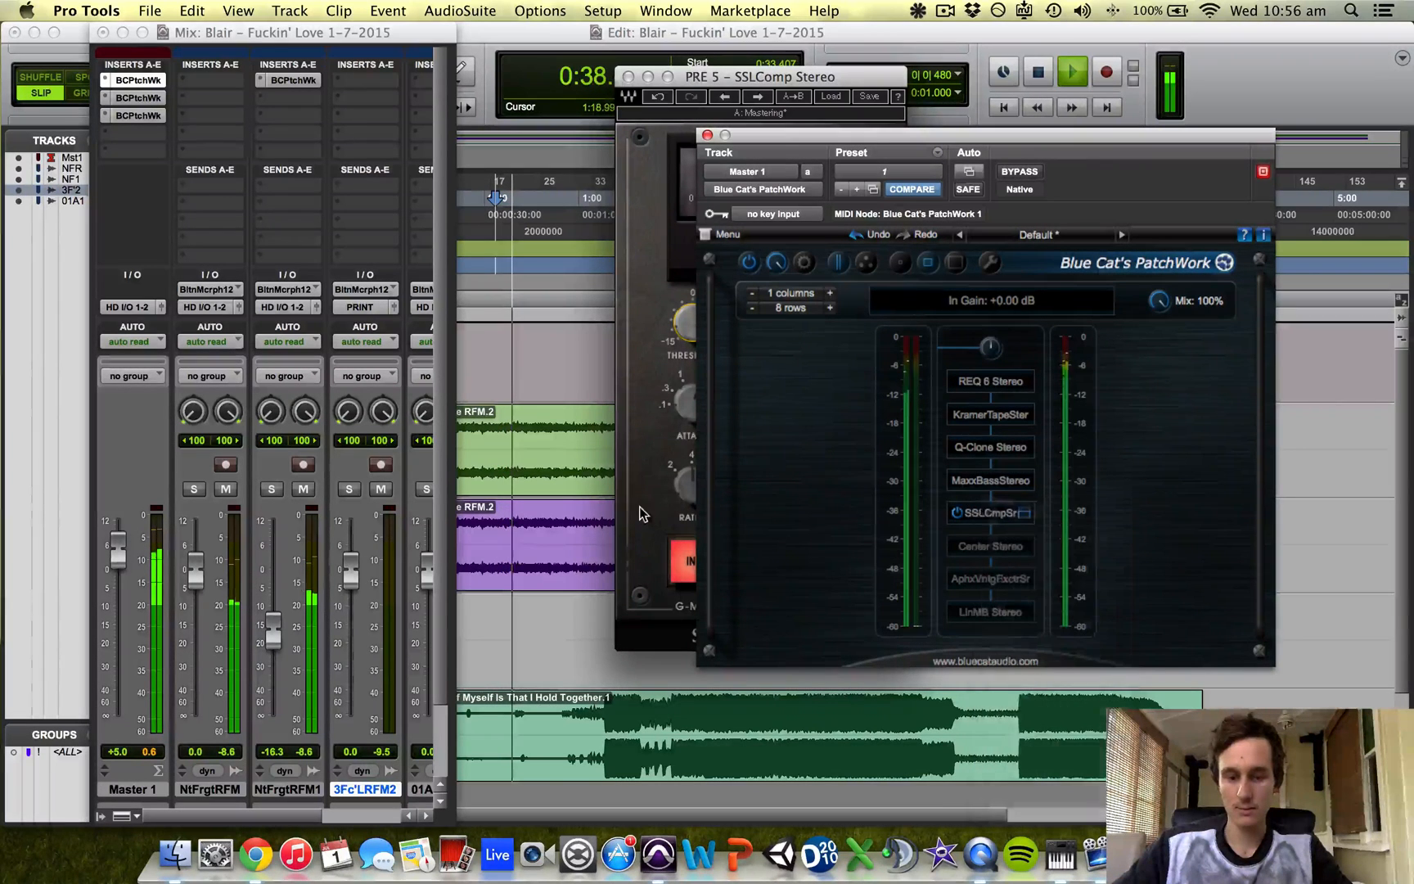
left_click(736, 83)
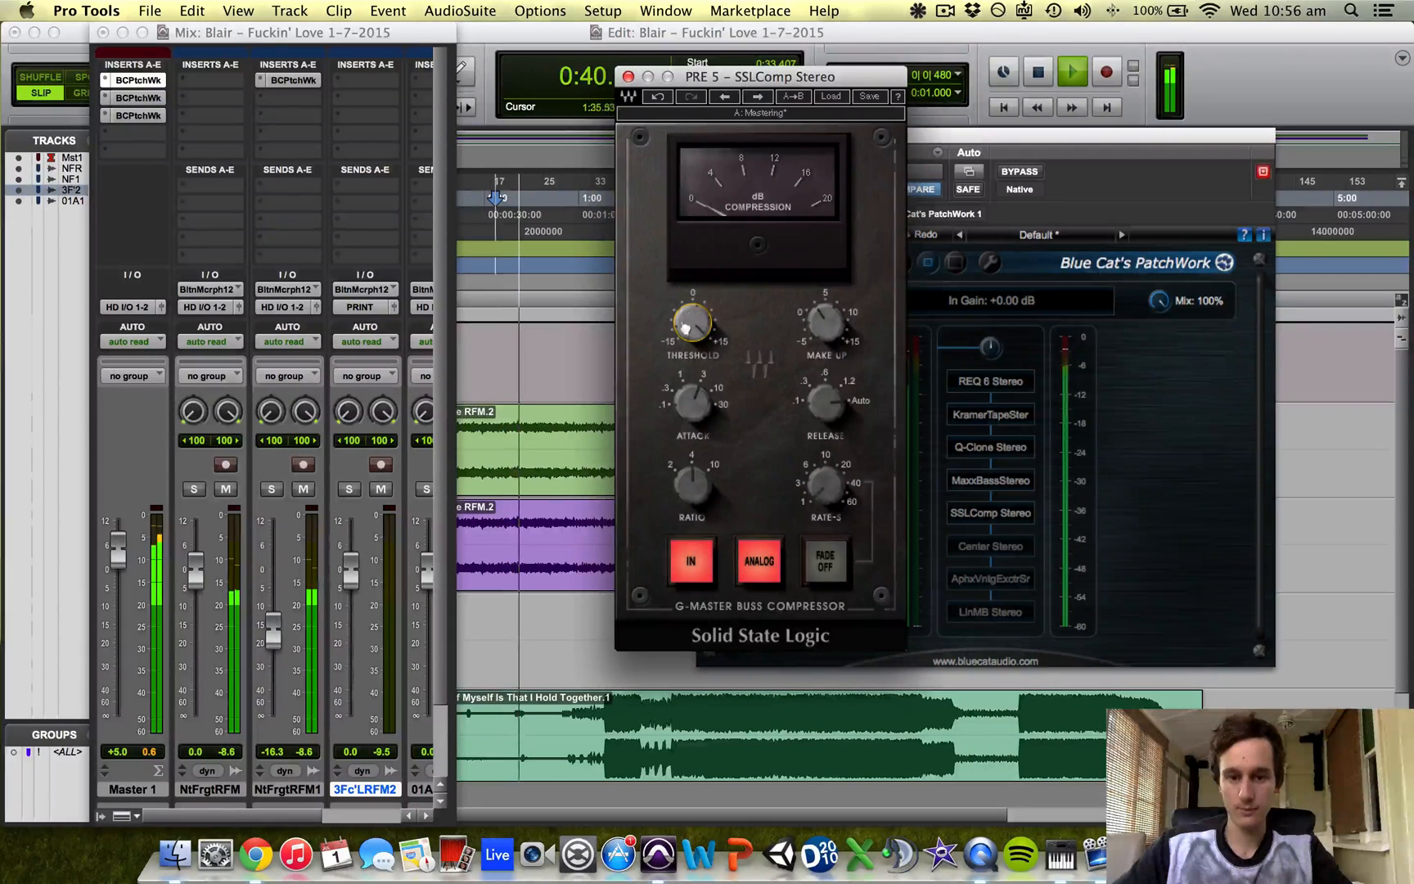
left_click_drag(692, 324, 692, 348)
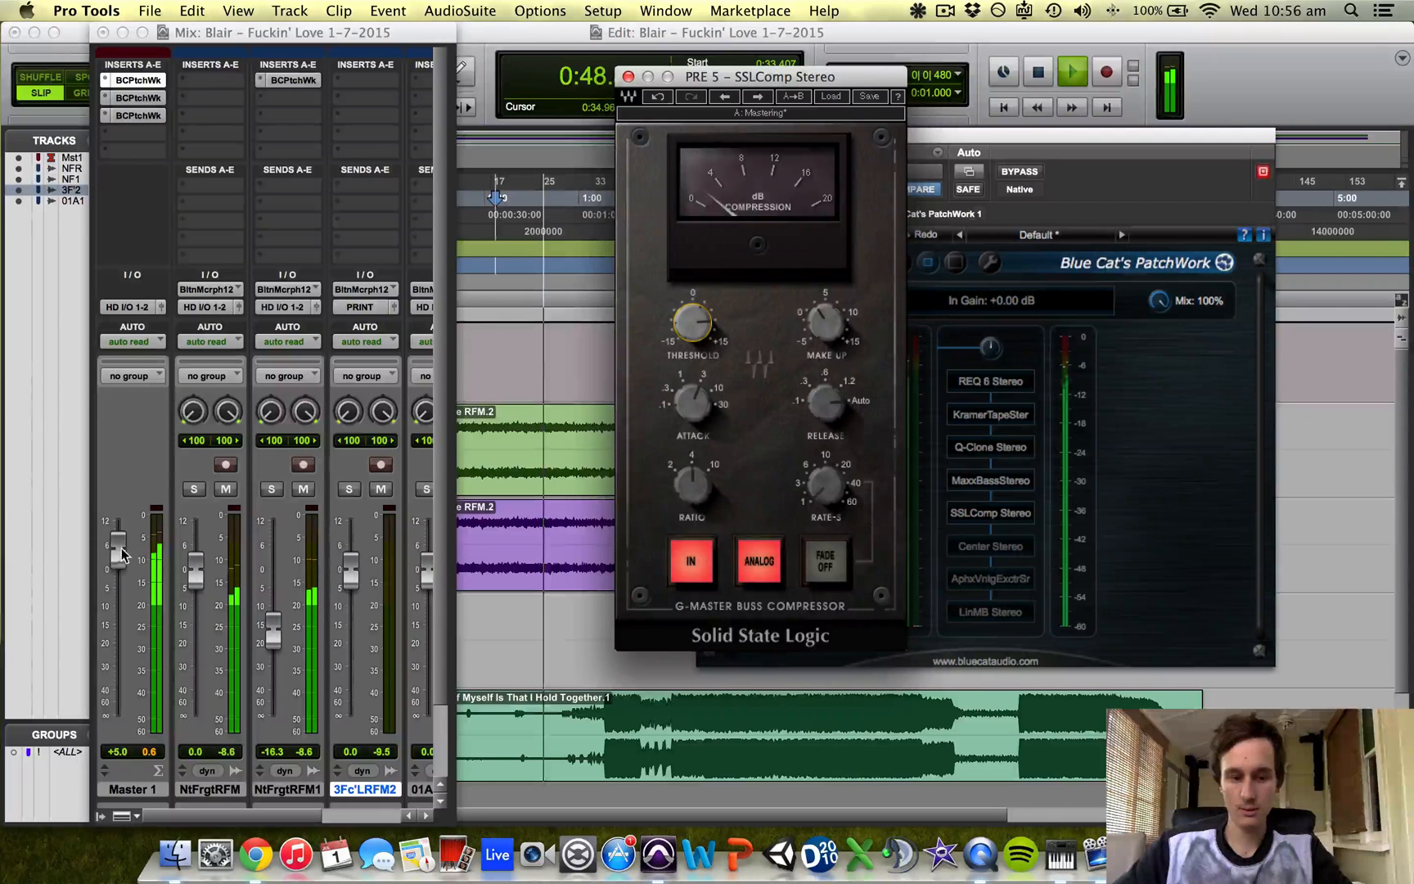
Raise the Master 1 fader to +6.2 and set SSLComp to 2.9 make-up and 10.6 threshold before stopping playback
left_click_drag(120, 556, 120, 549)
left_click(808, 81)
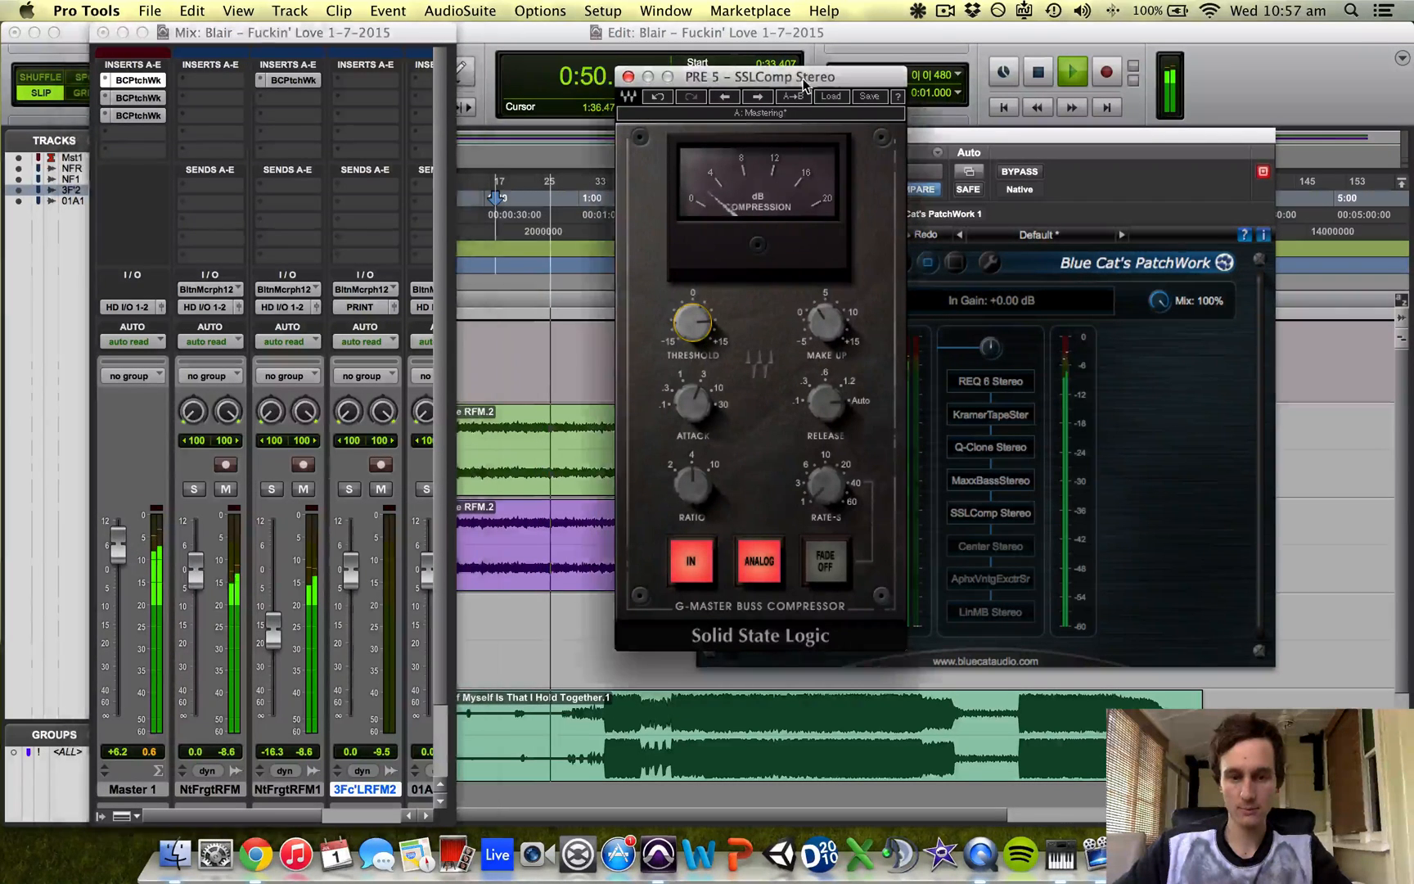
left_click_drag(826, 323, 825, 320)
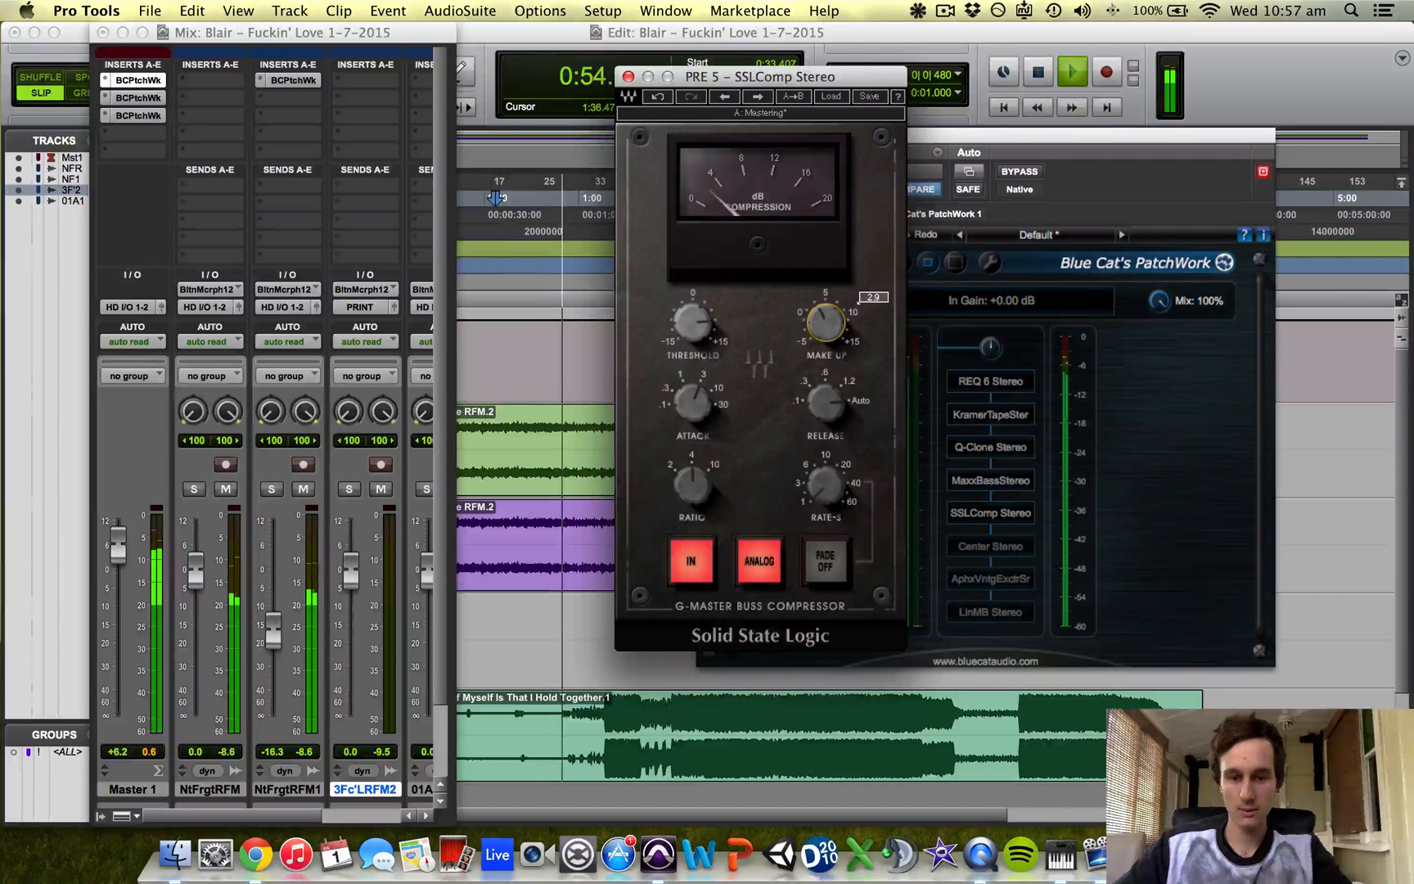
left_click(693, 324)
key("space")
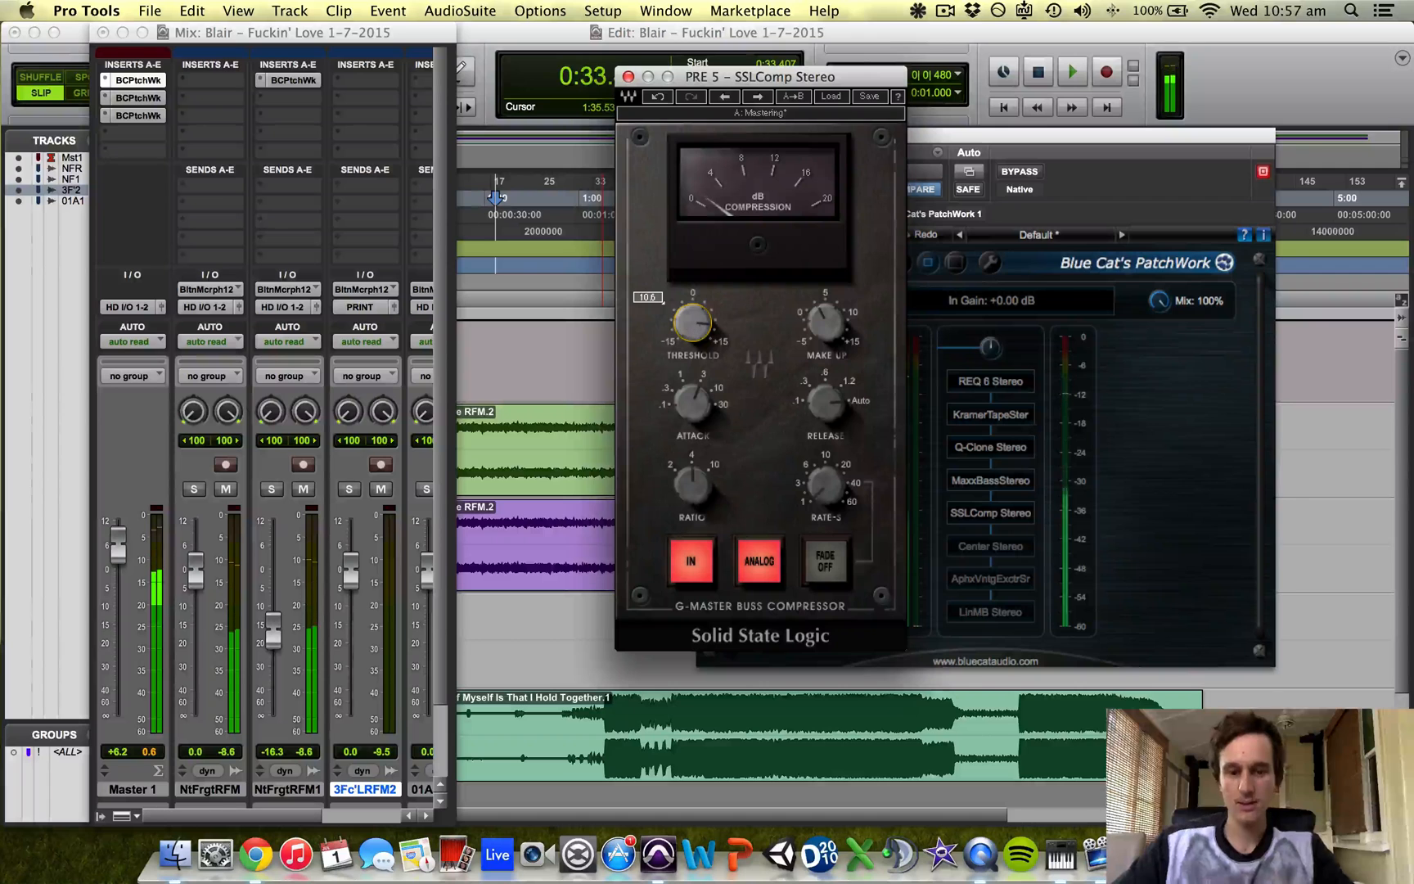
Move the SSLComp editor aside, enable Center Stereo in the PatchWork chain and show its editor beside the chain
left_click(1149, 537)
mouse_move(980, 559)
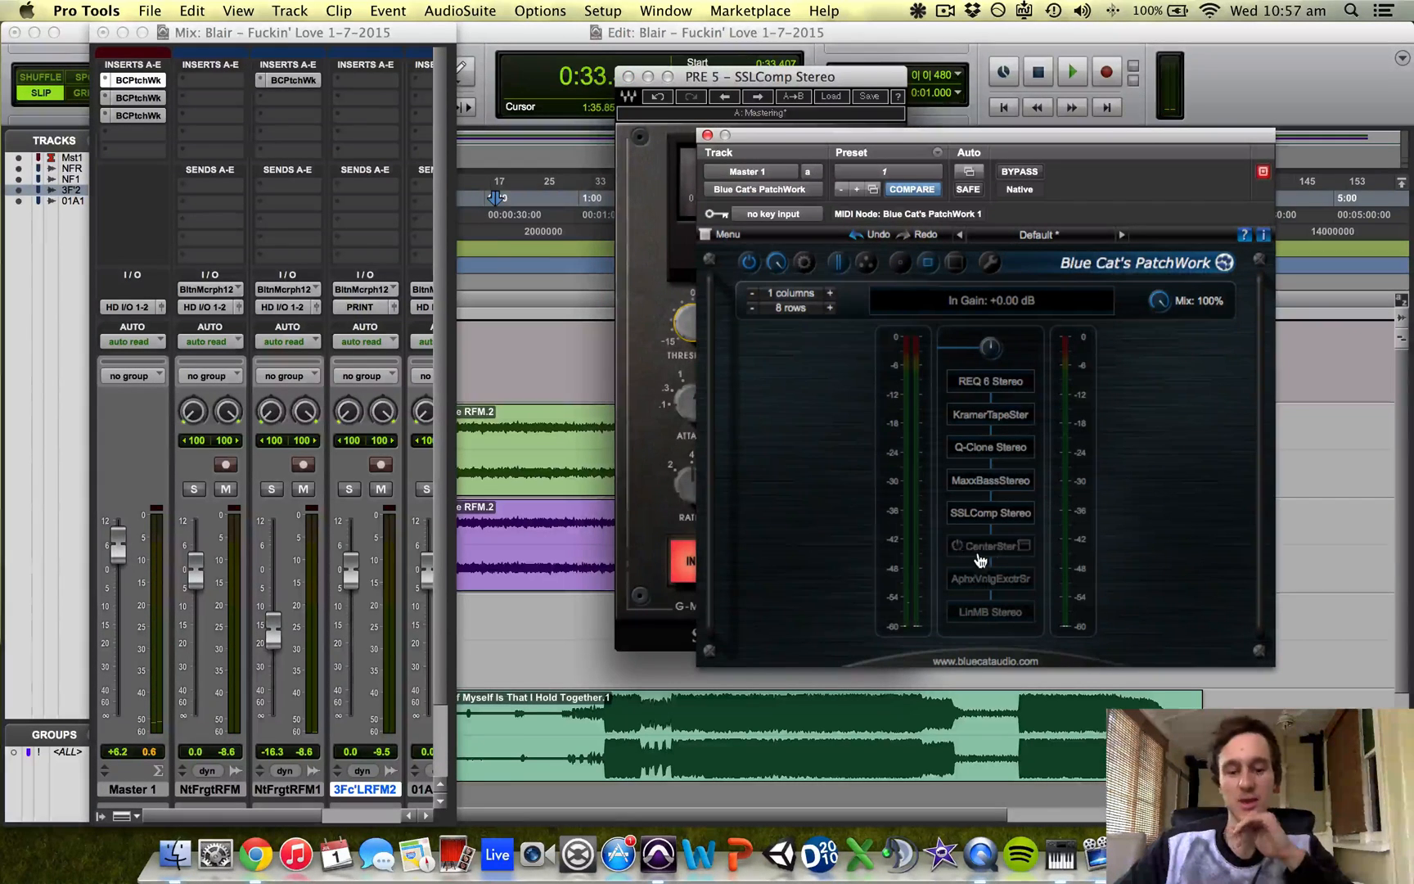
left_click_drag(810, 74, 737, 67)
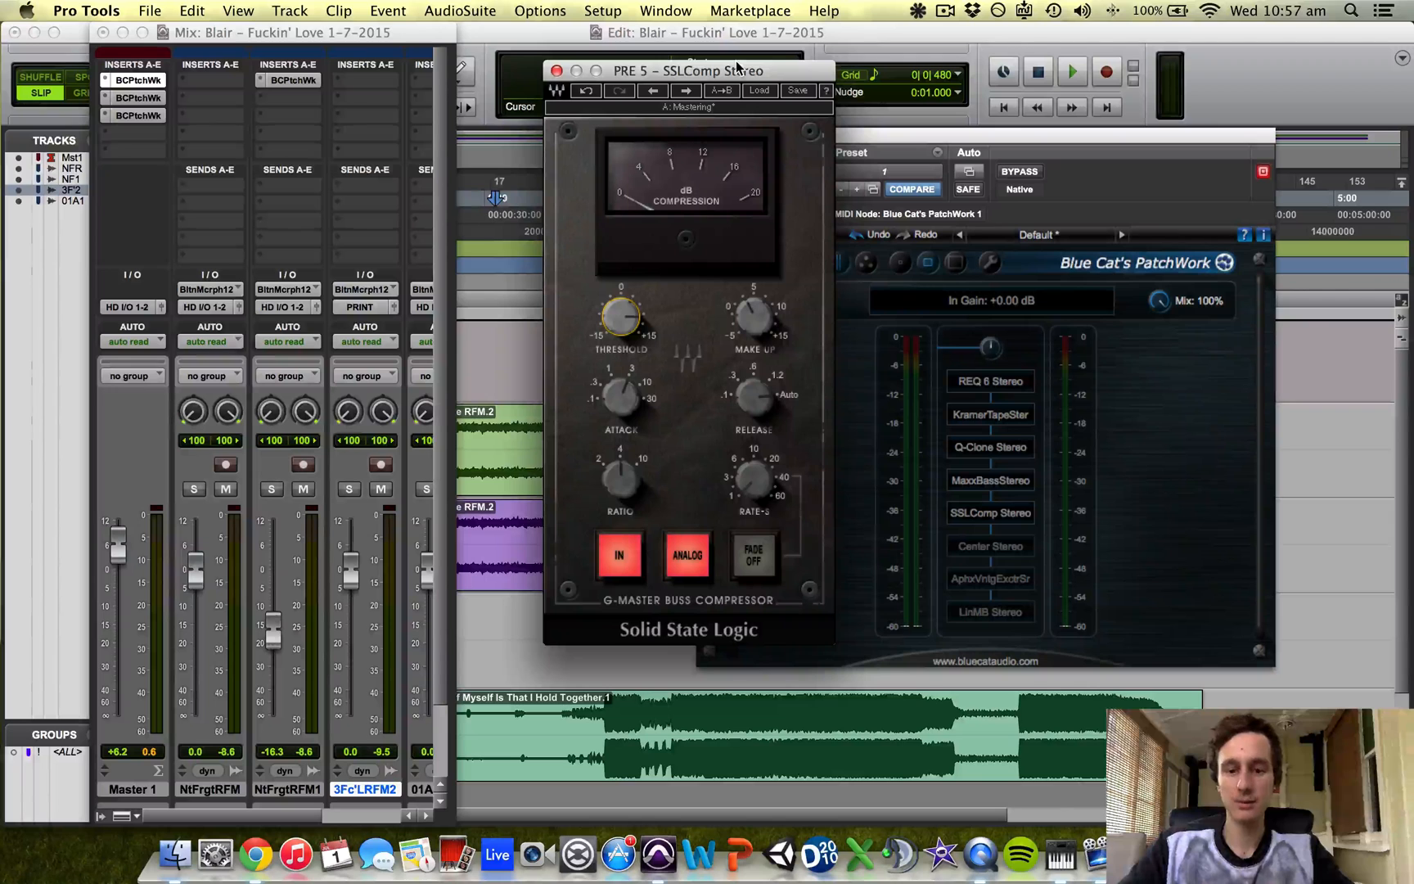
left_click(1110, 479)
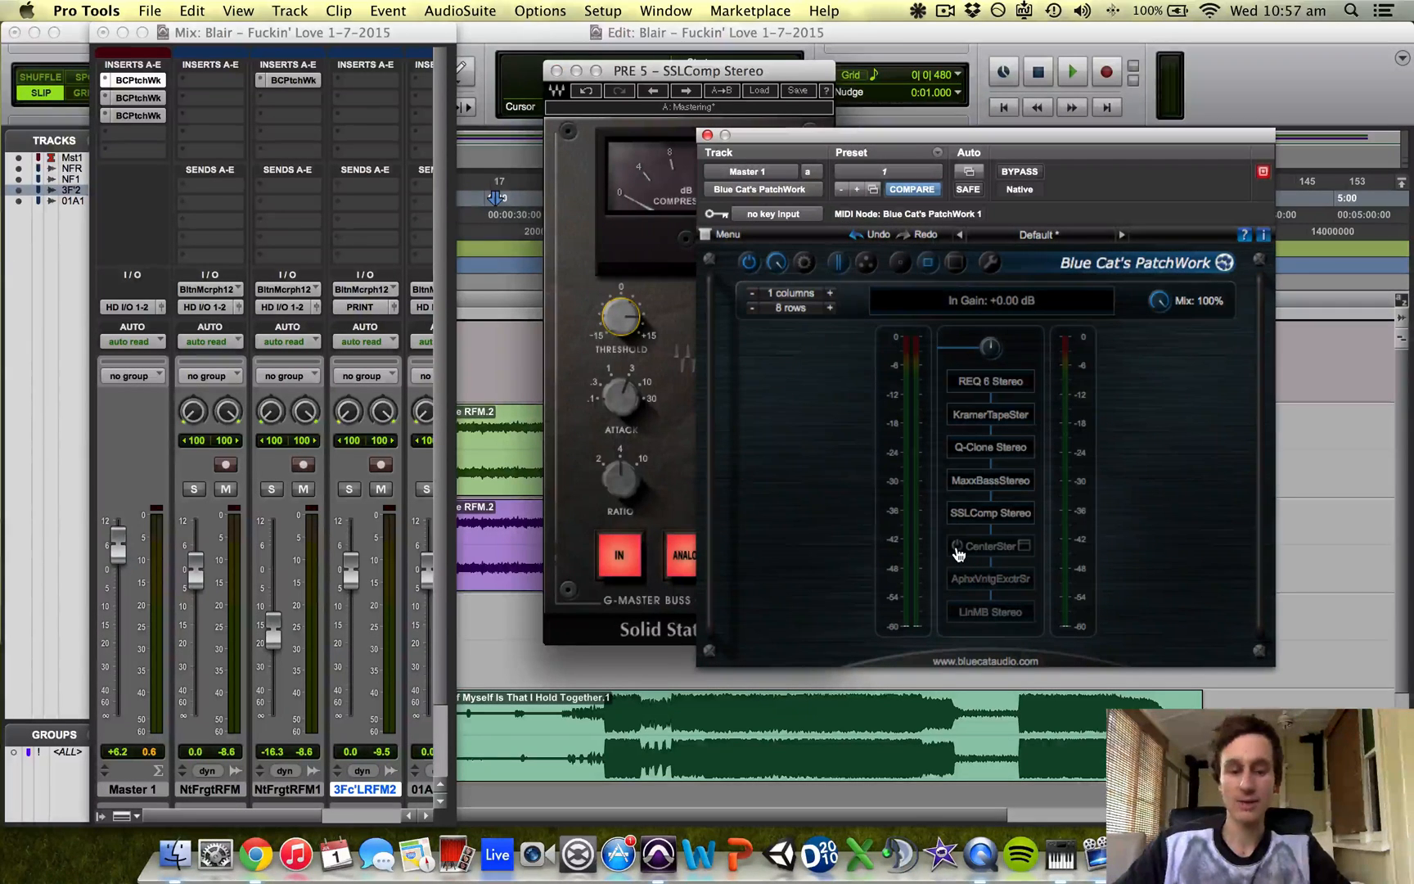
right_click(993, 546)
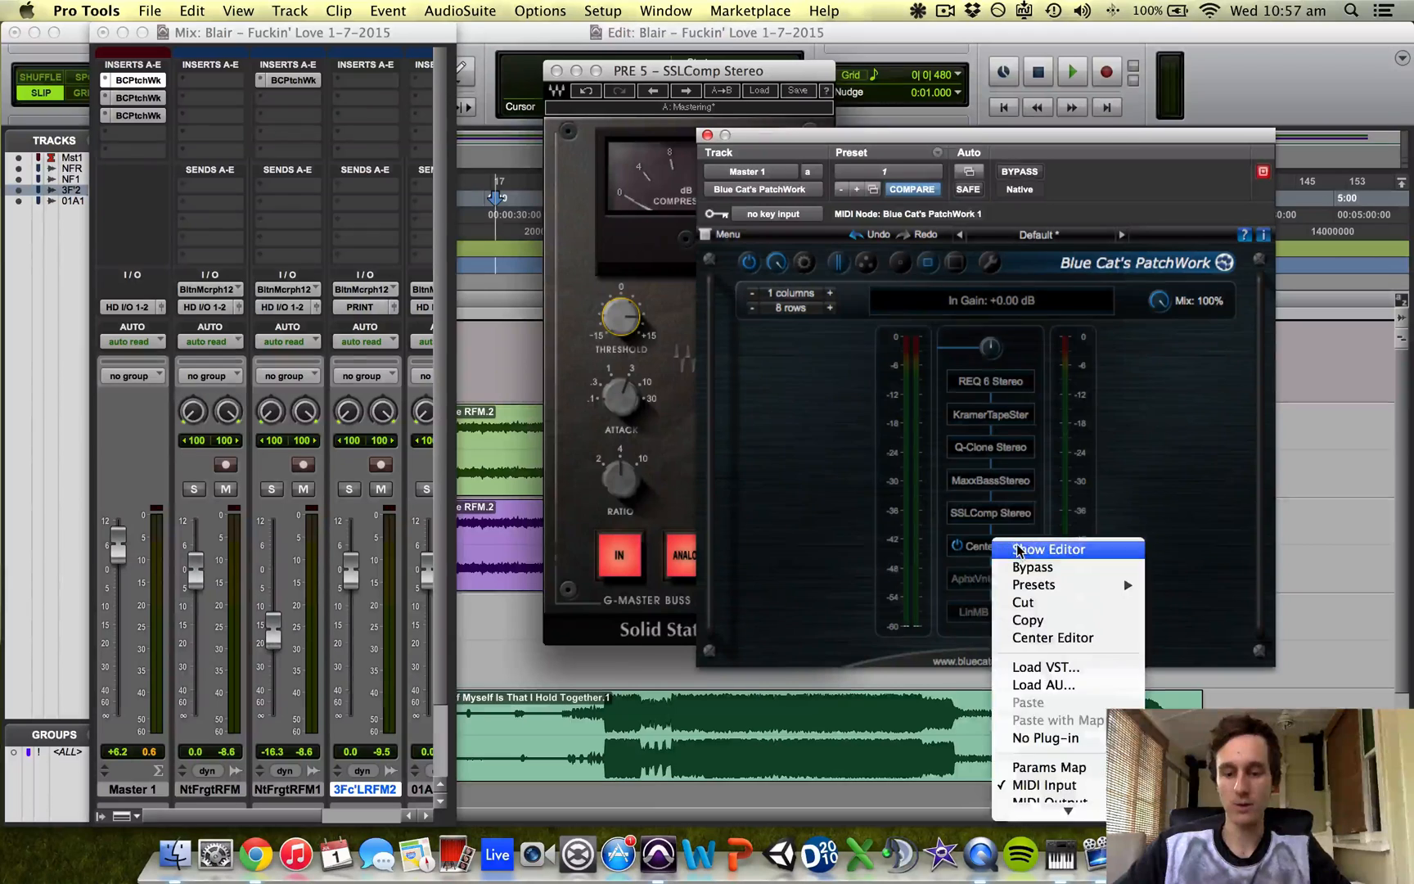
left_click(1015, 547)
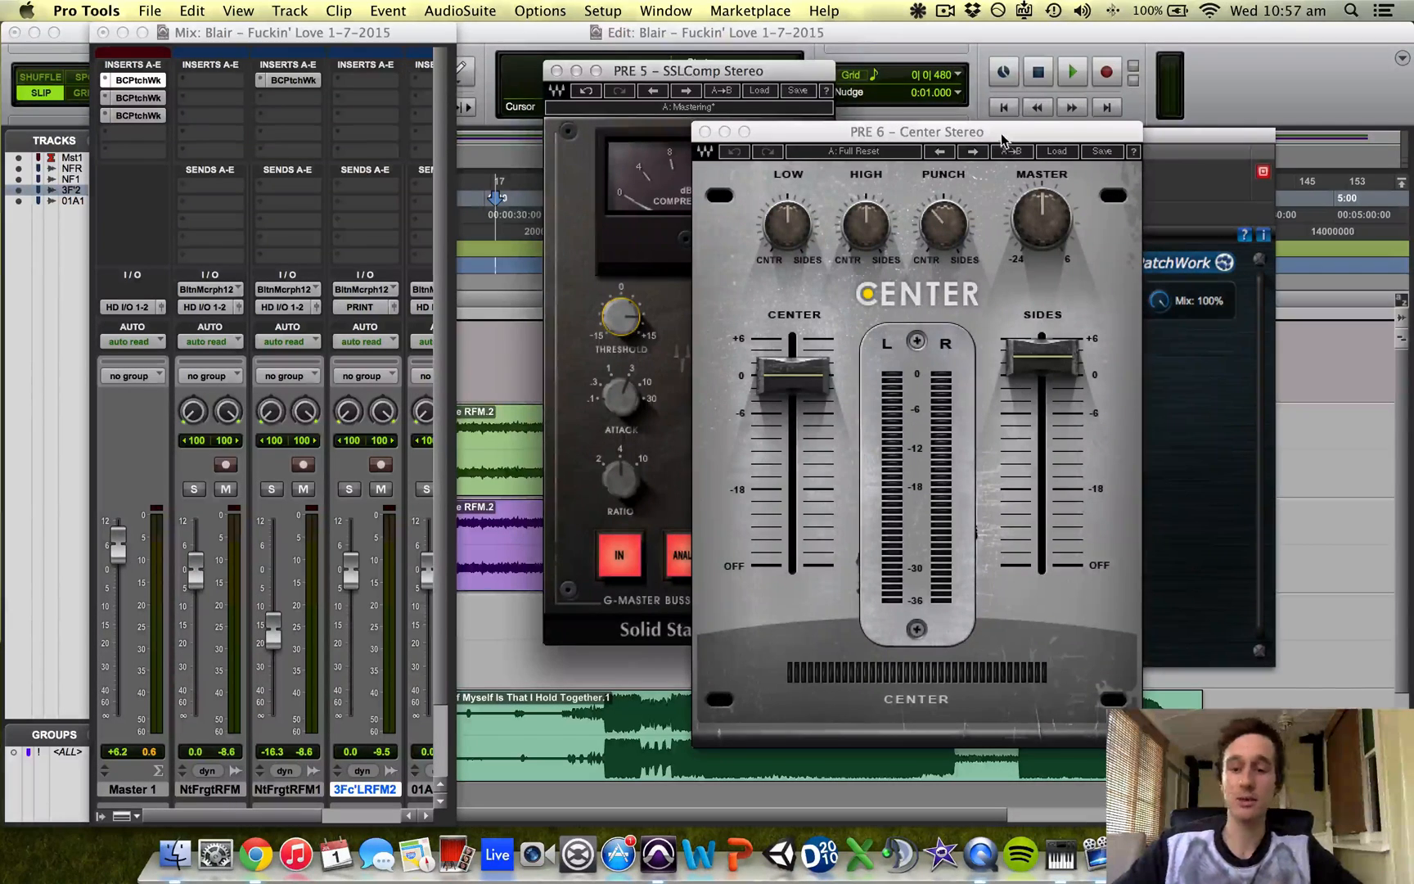
left_click_drag(1002, 136, 745, 110)
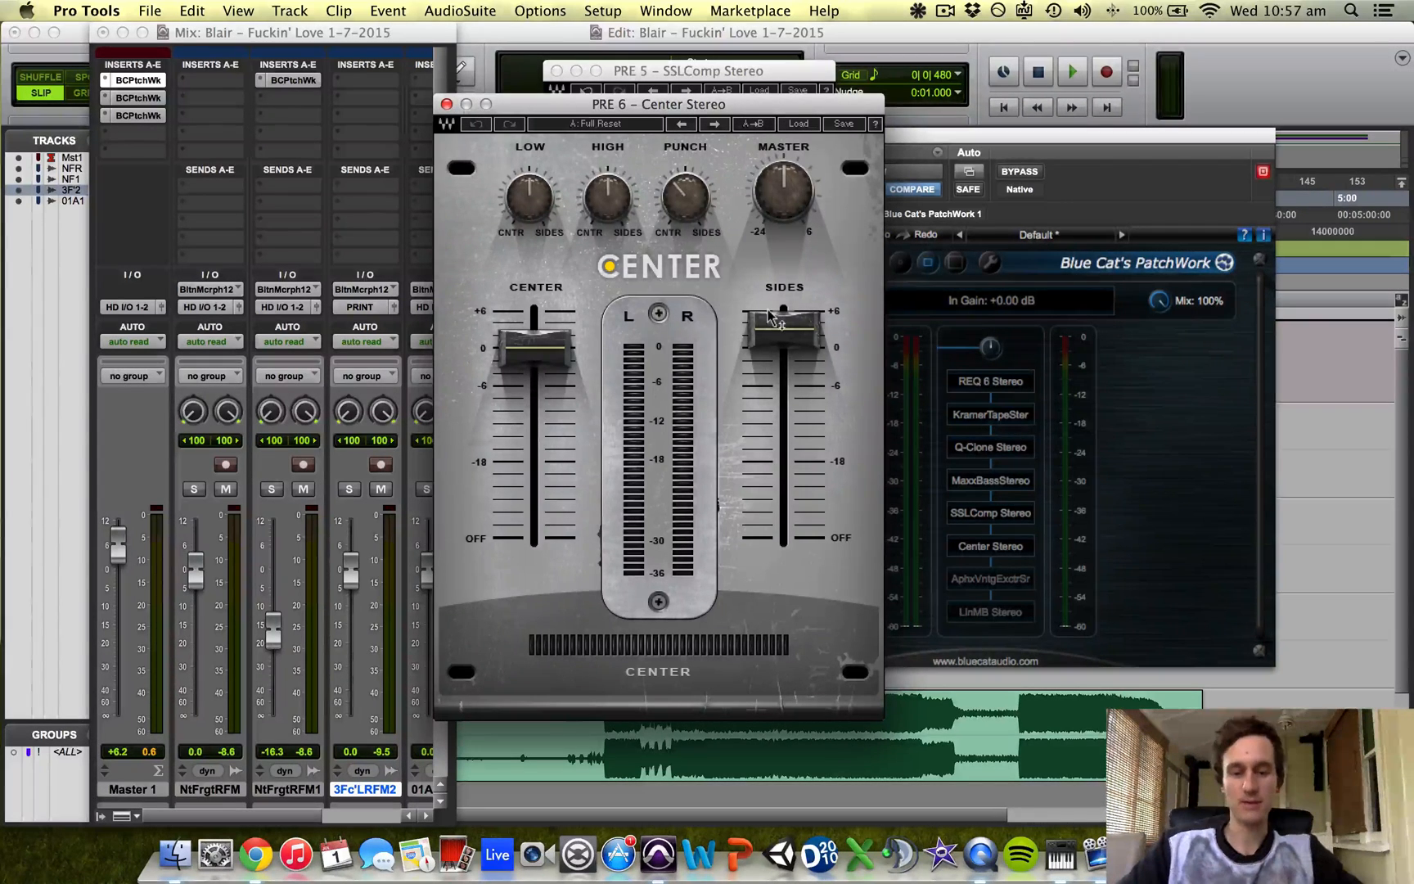
Move the Center Stereo editor up, play the song and compare Center Stereo bypassed and enabled in the chain
mouse_move(769, 327)
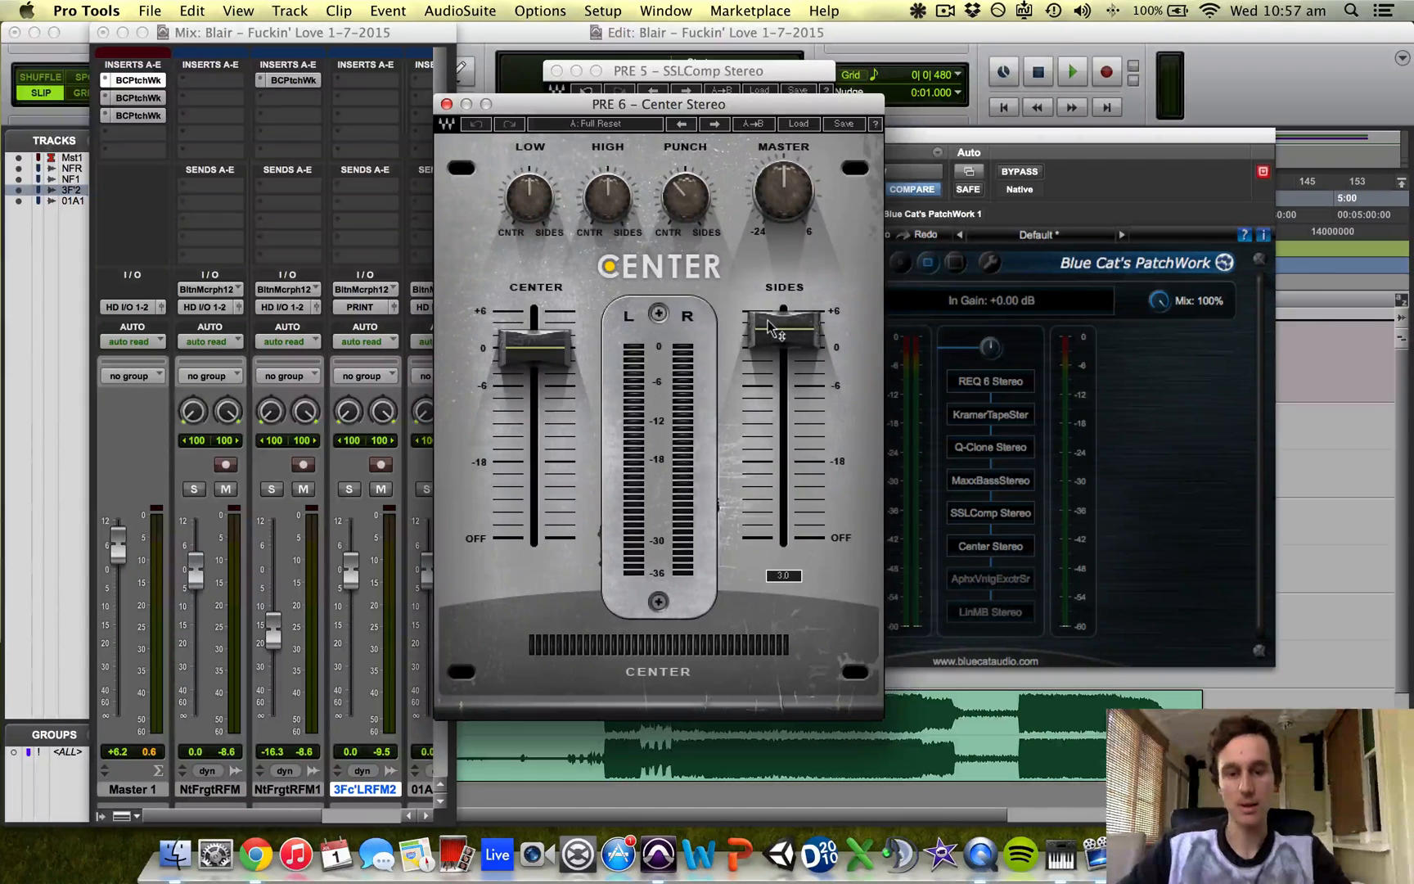
left_click_drag(741, 104, 701, 80)
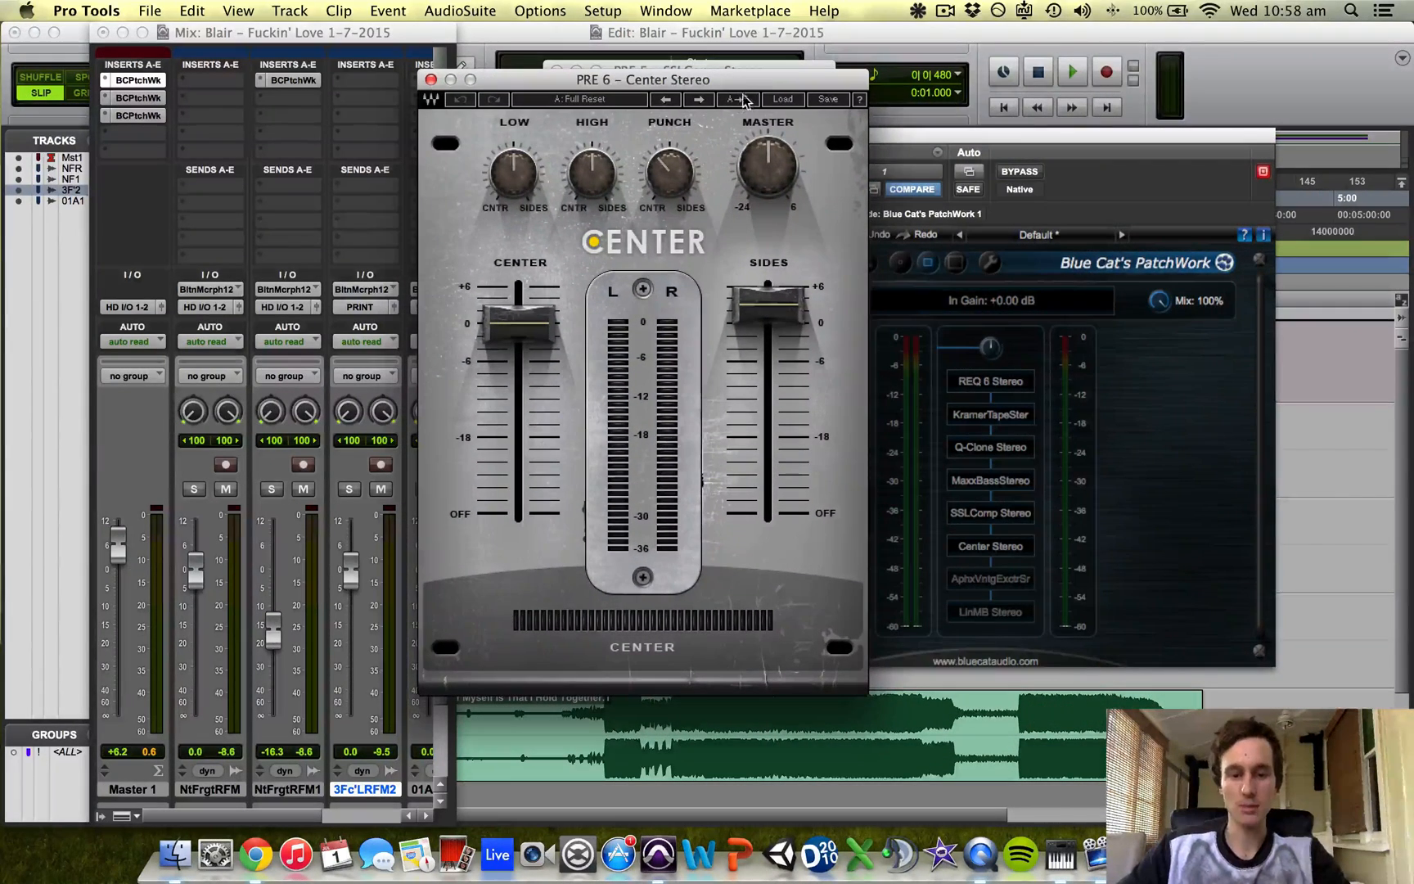
key("space")
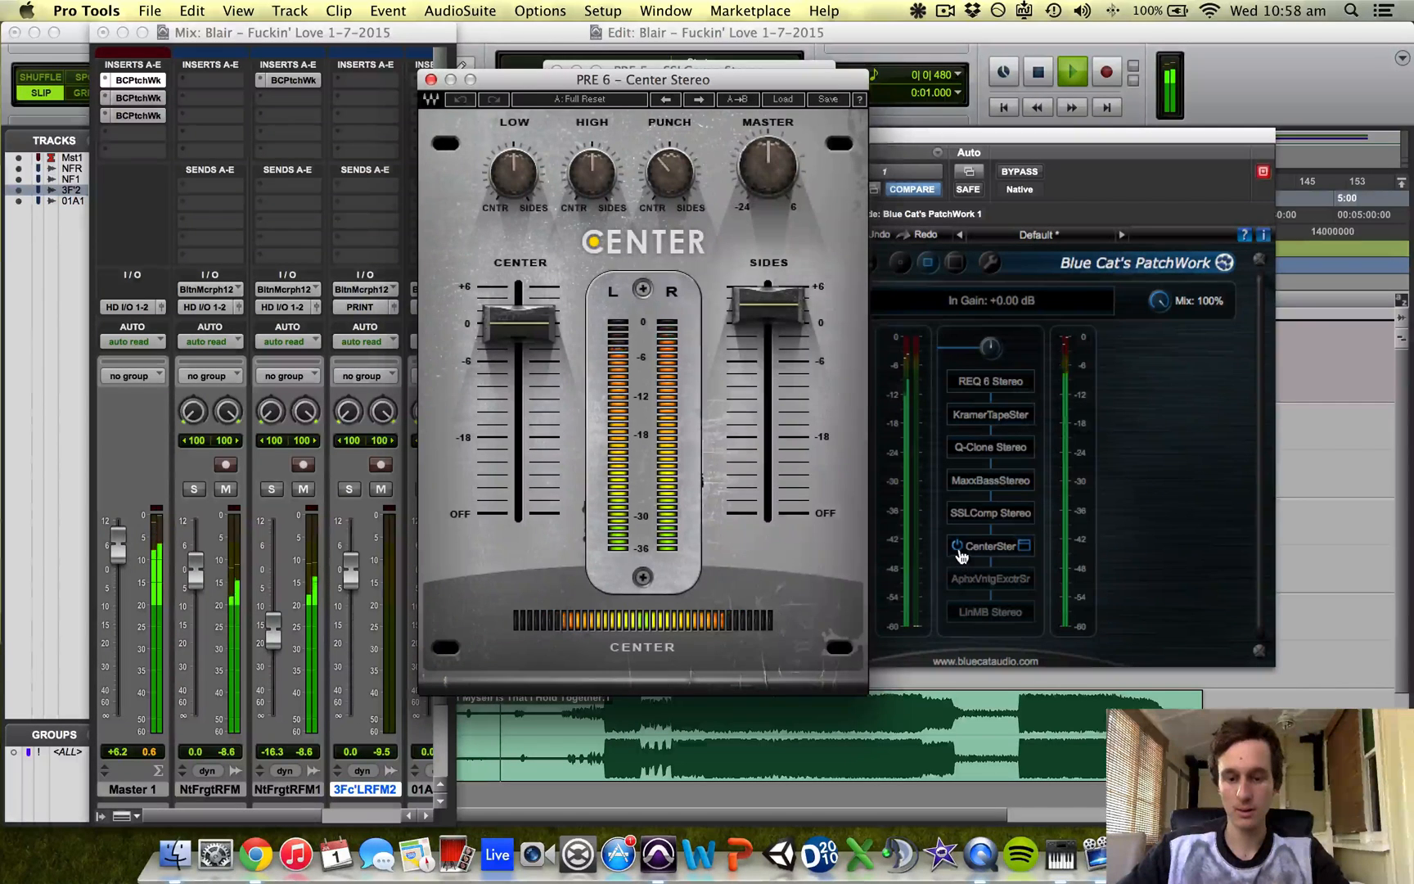
left_click(958, 546)
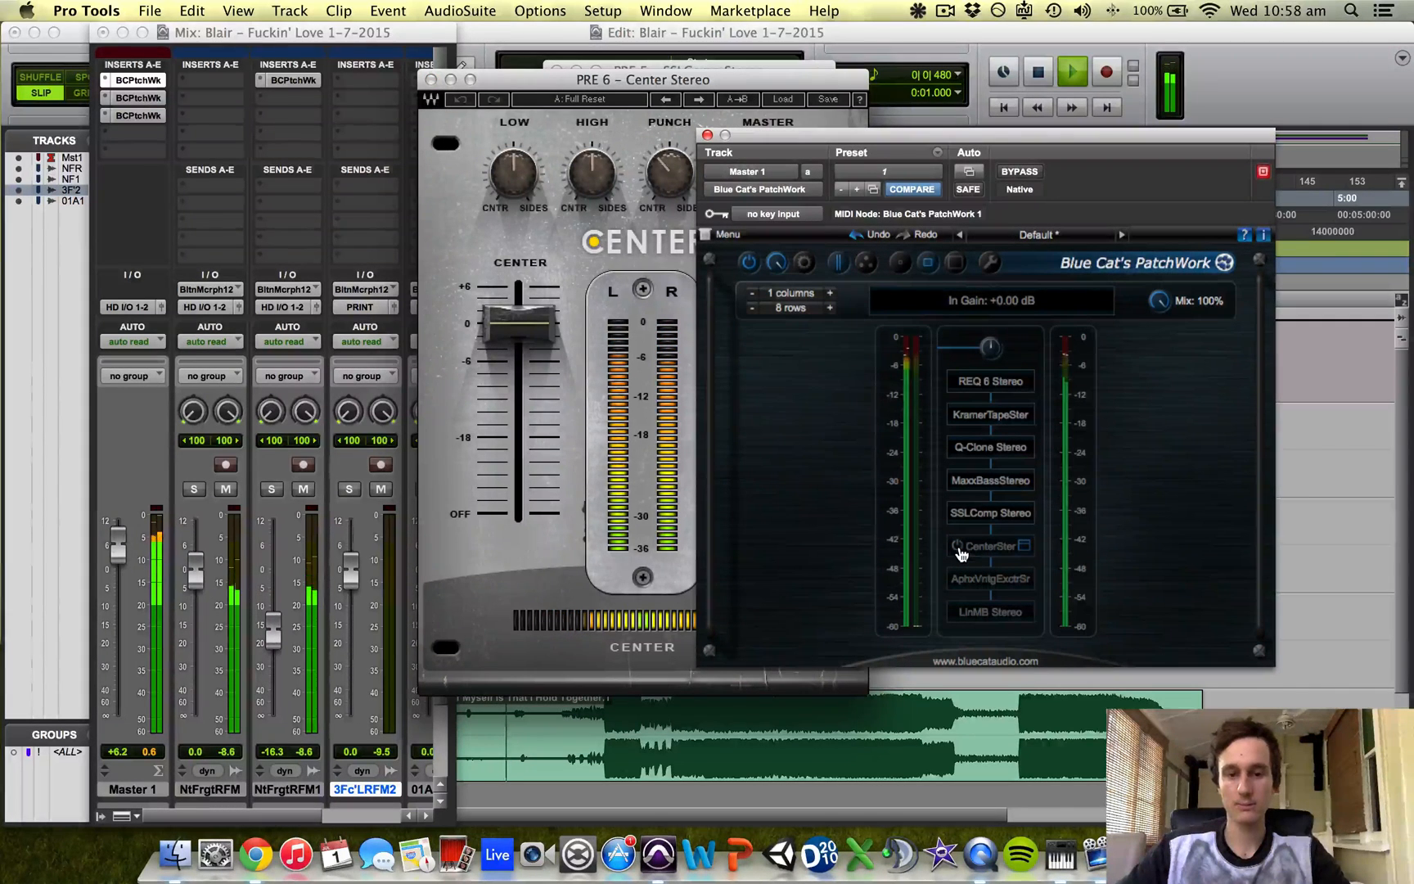
left_click(957, 547)
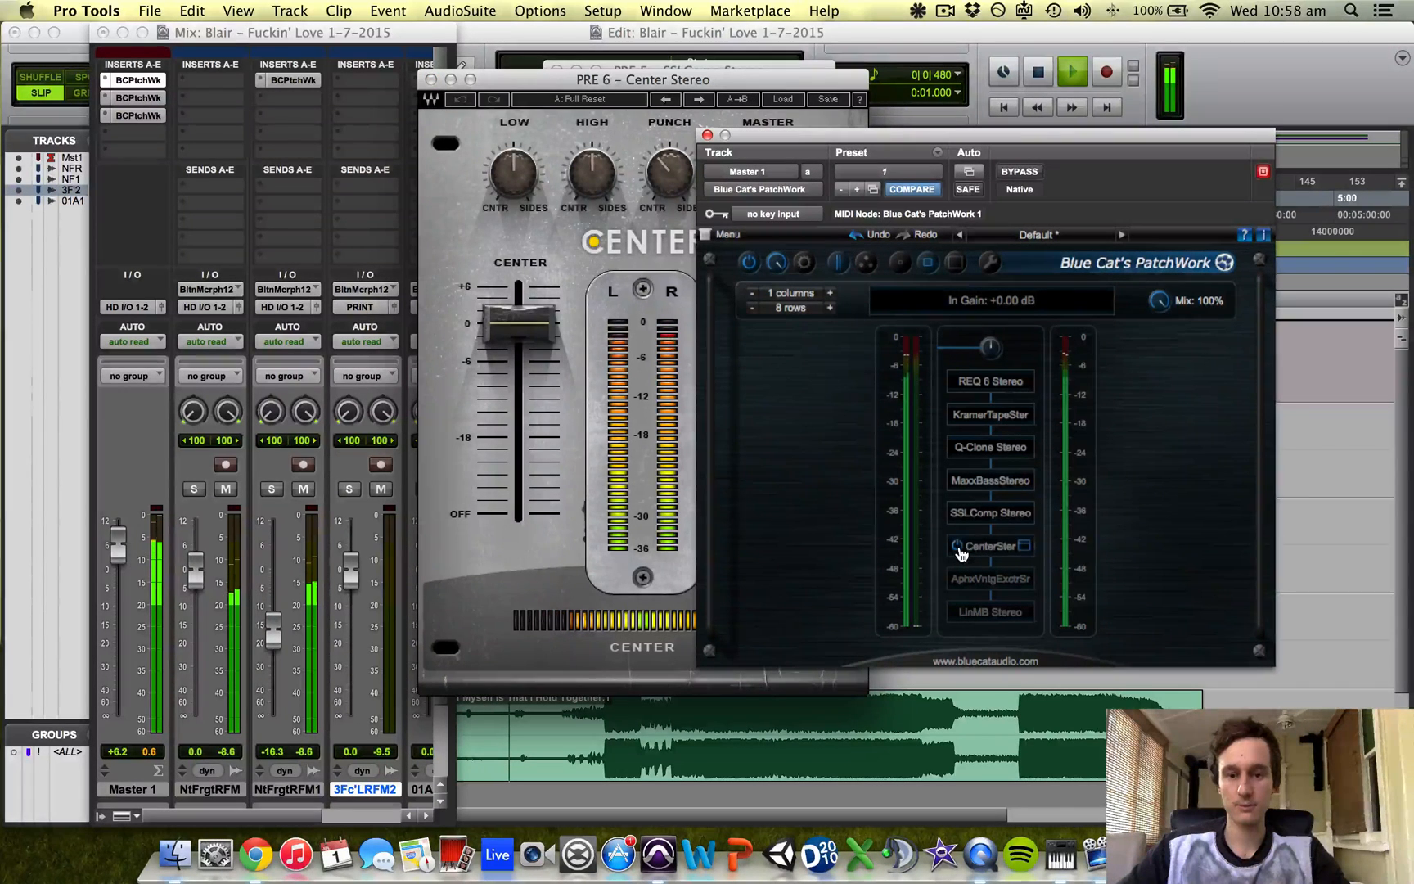
left_click(726, 81)
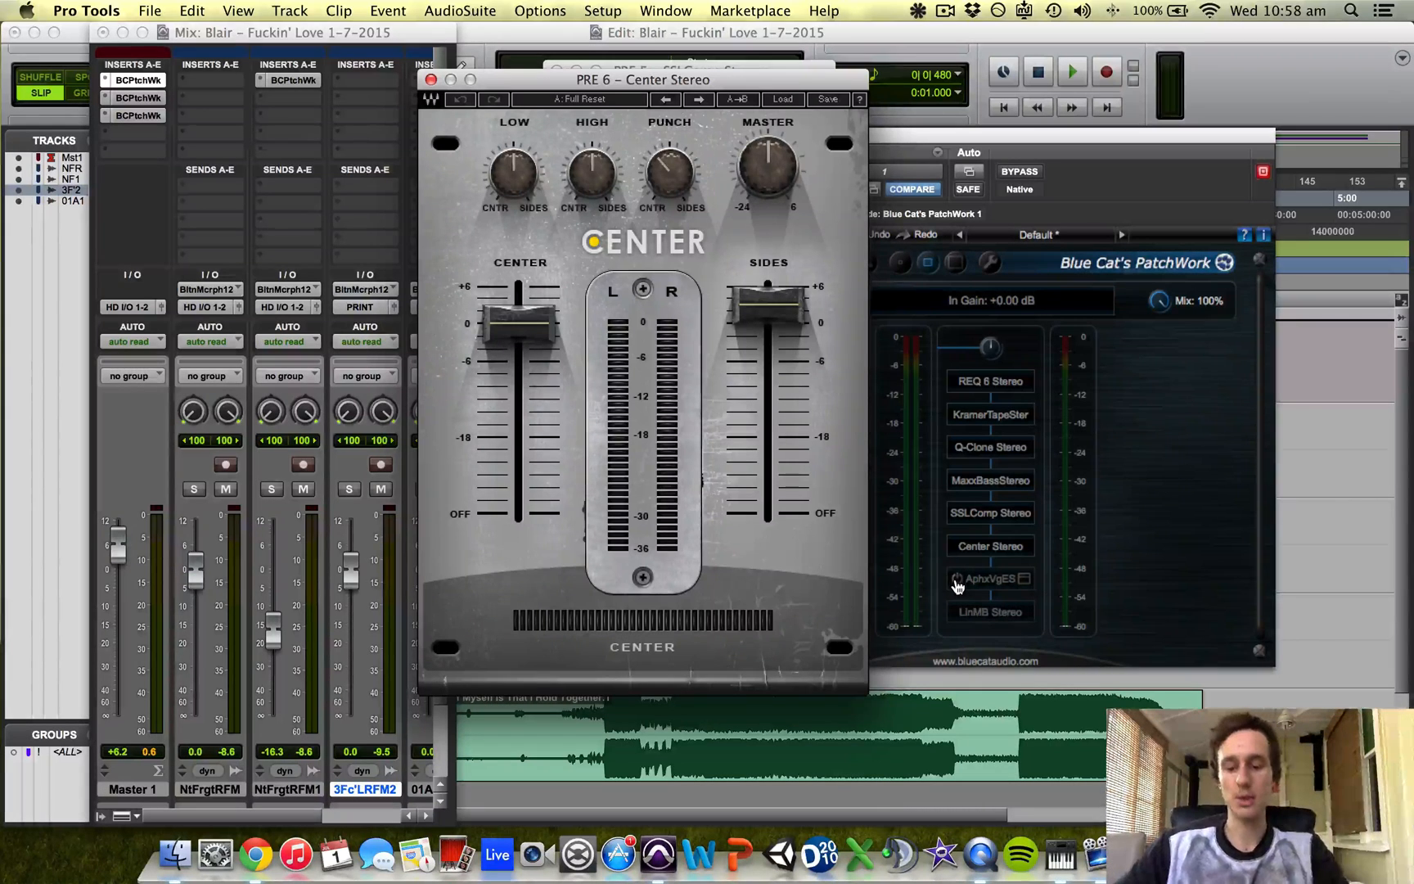
Show the Aphex Vintage Exciter Stereo editor and place it so the PatchWork chain stays accessible
left_click(957, 585)
left_click(959, 582)
left_click(994, 587)
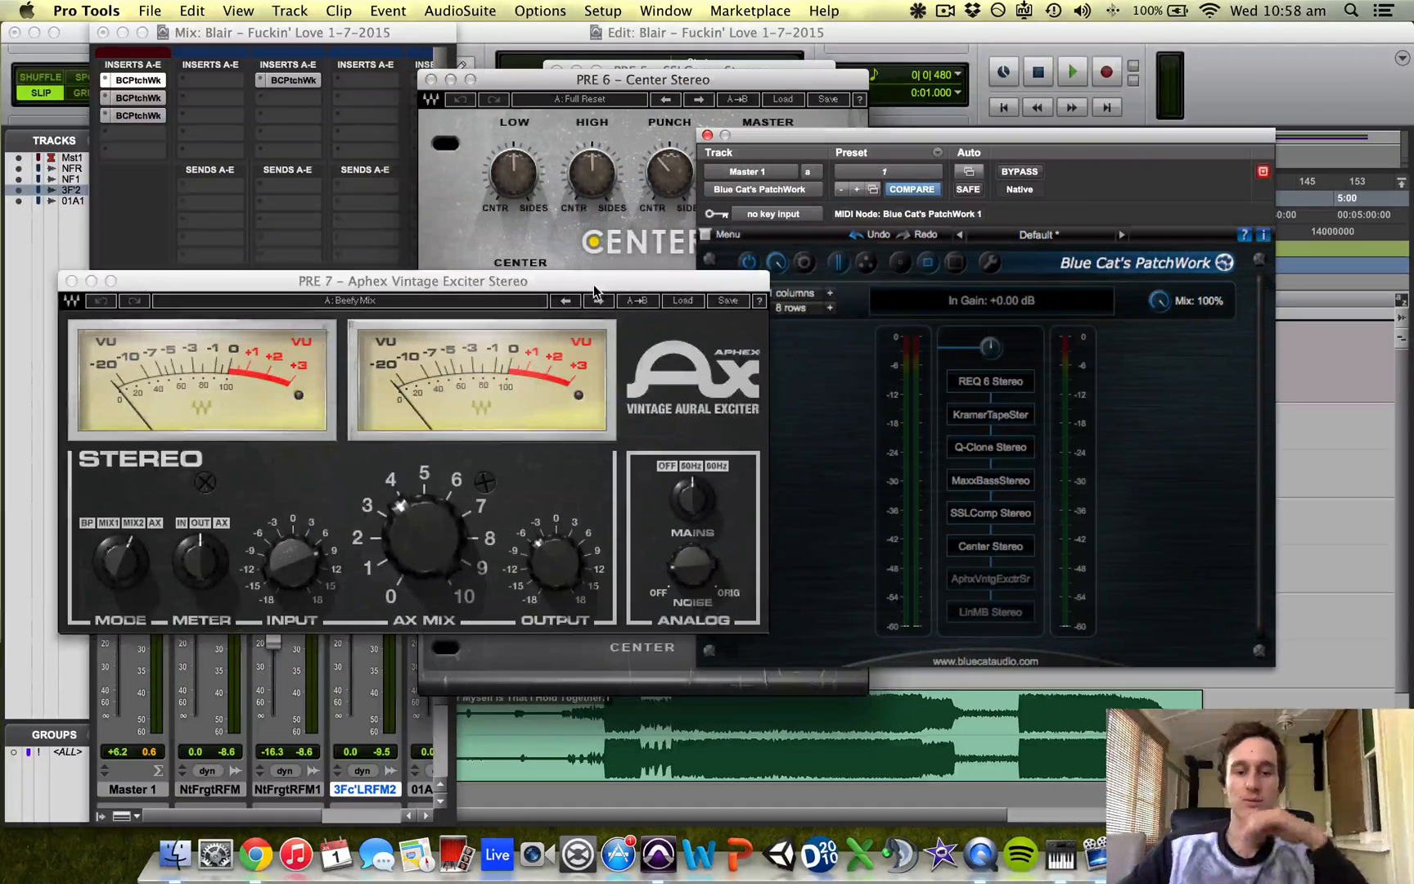
left_click_drag(594, 288, 651, 227)
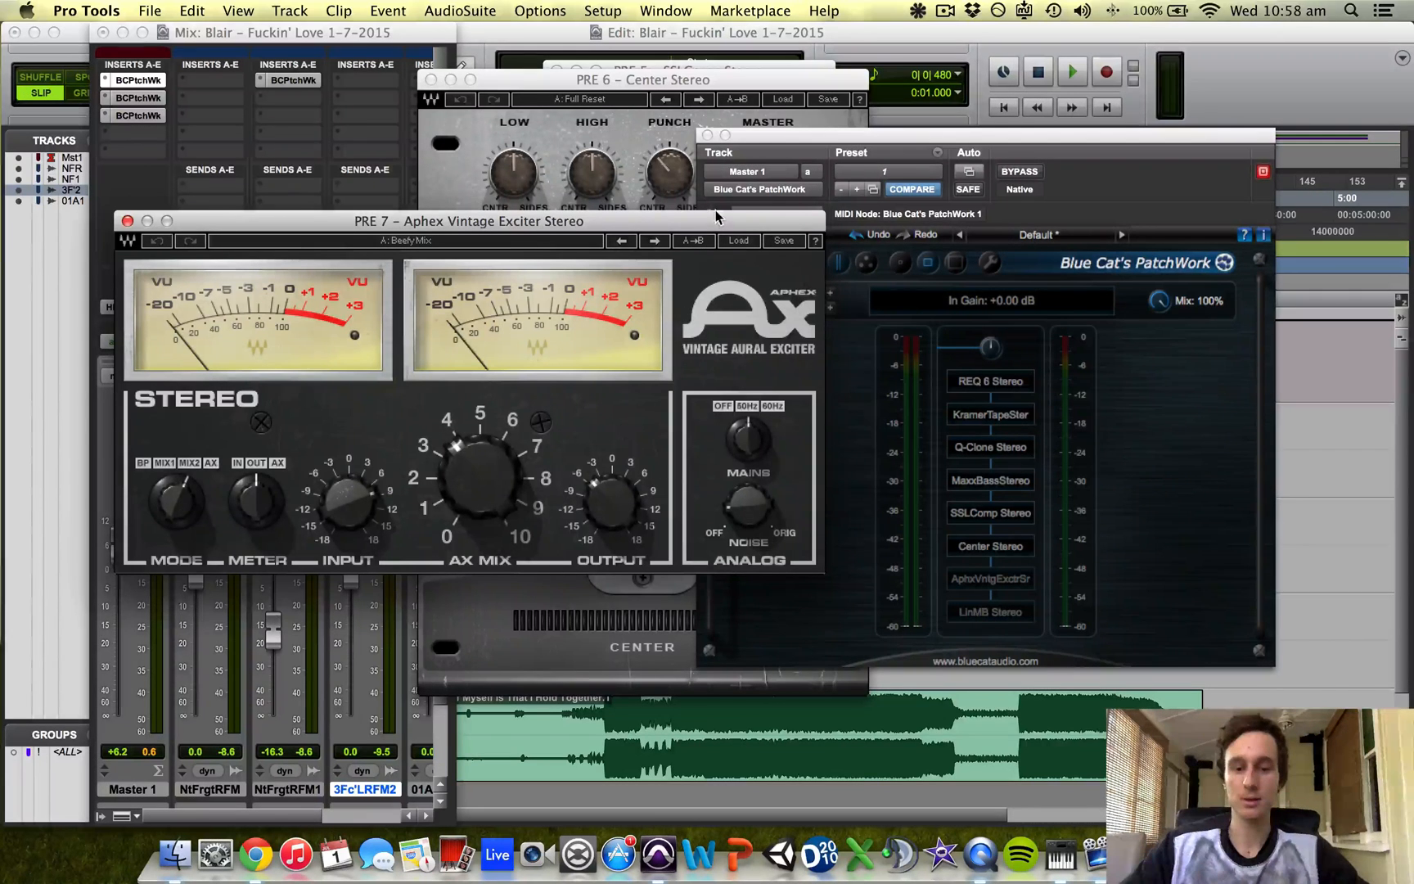
left_click_drag(716, 214, 739, 219)
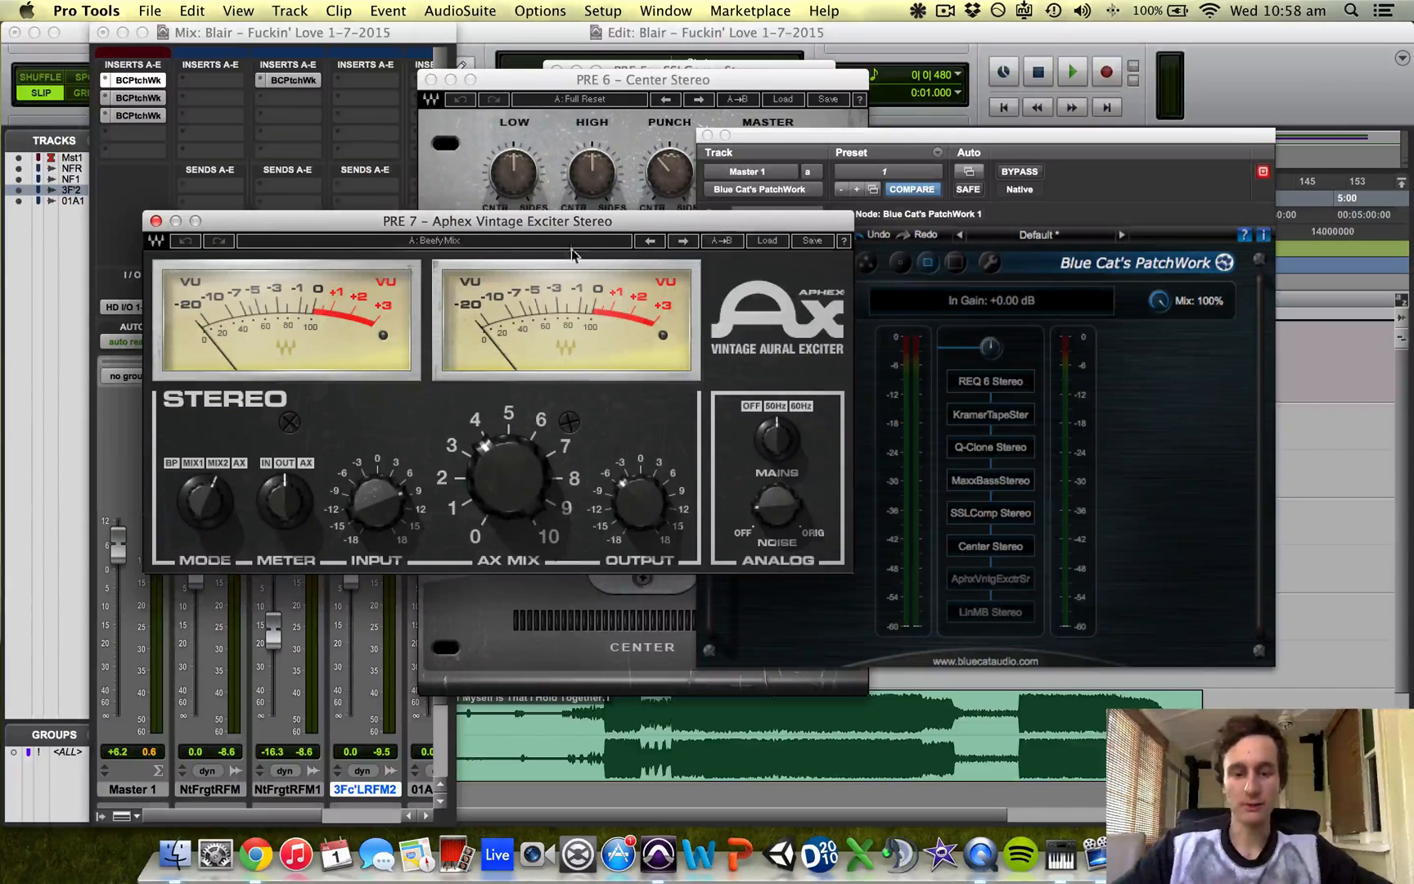
Play the song, move the Aphex editor clear of the faders, lower the Master 1 fader to about +3.8 and restart playback
mouse_move(962, 582)
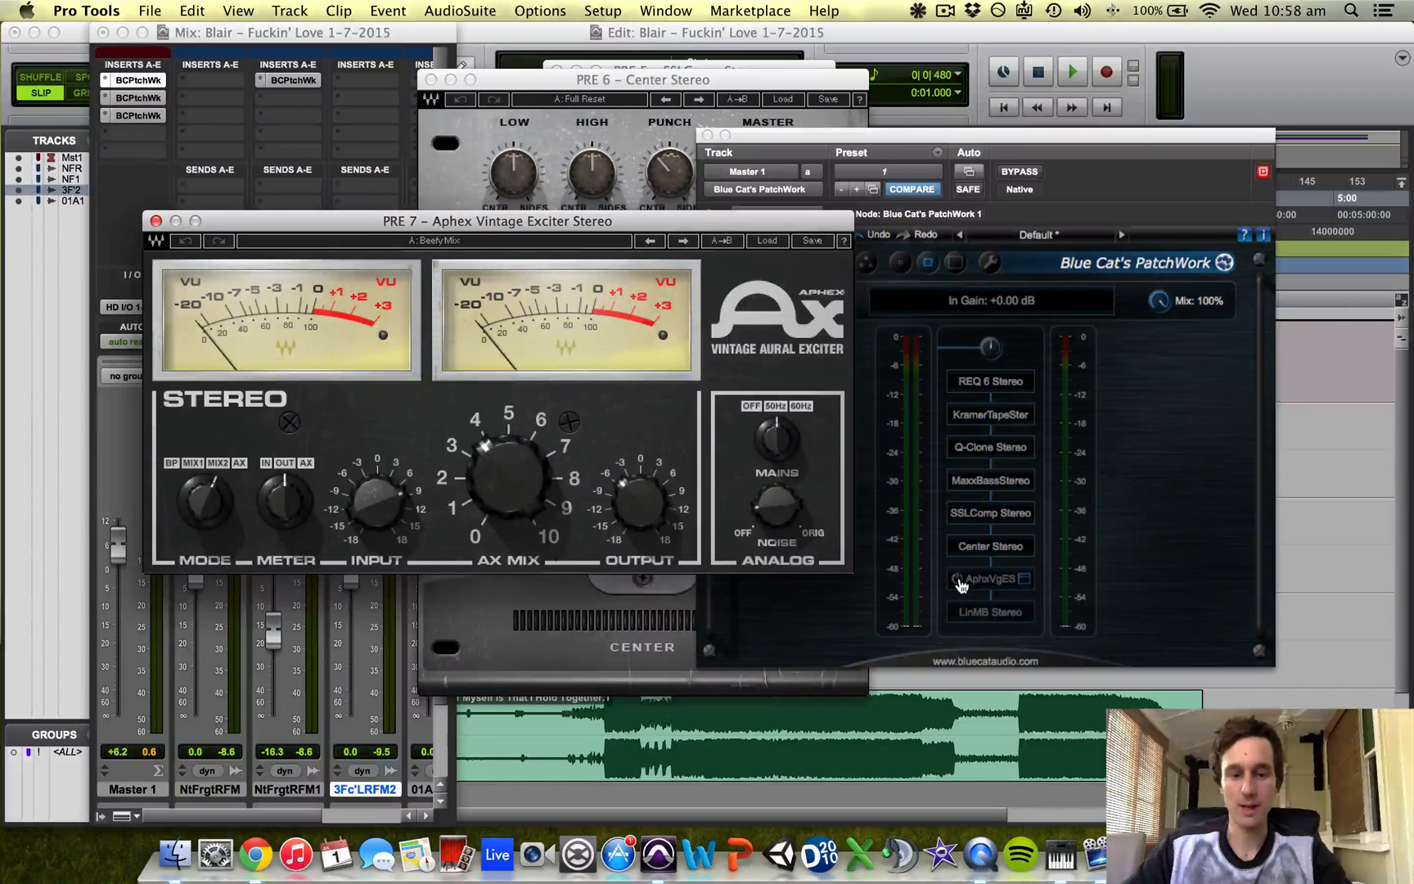
key("space")
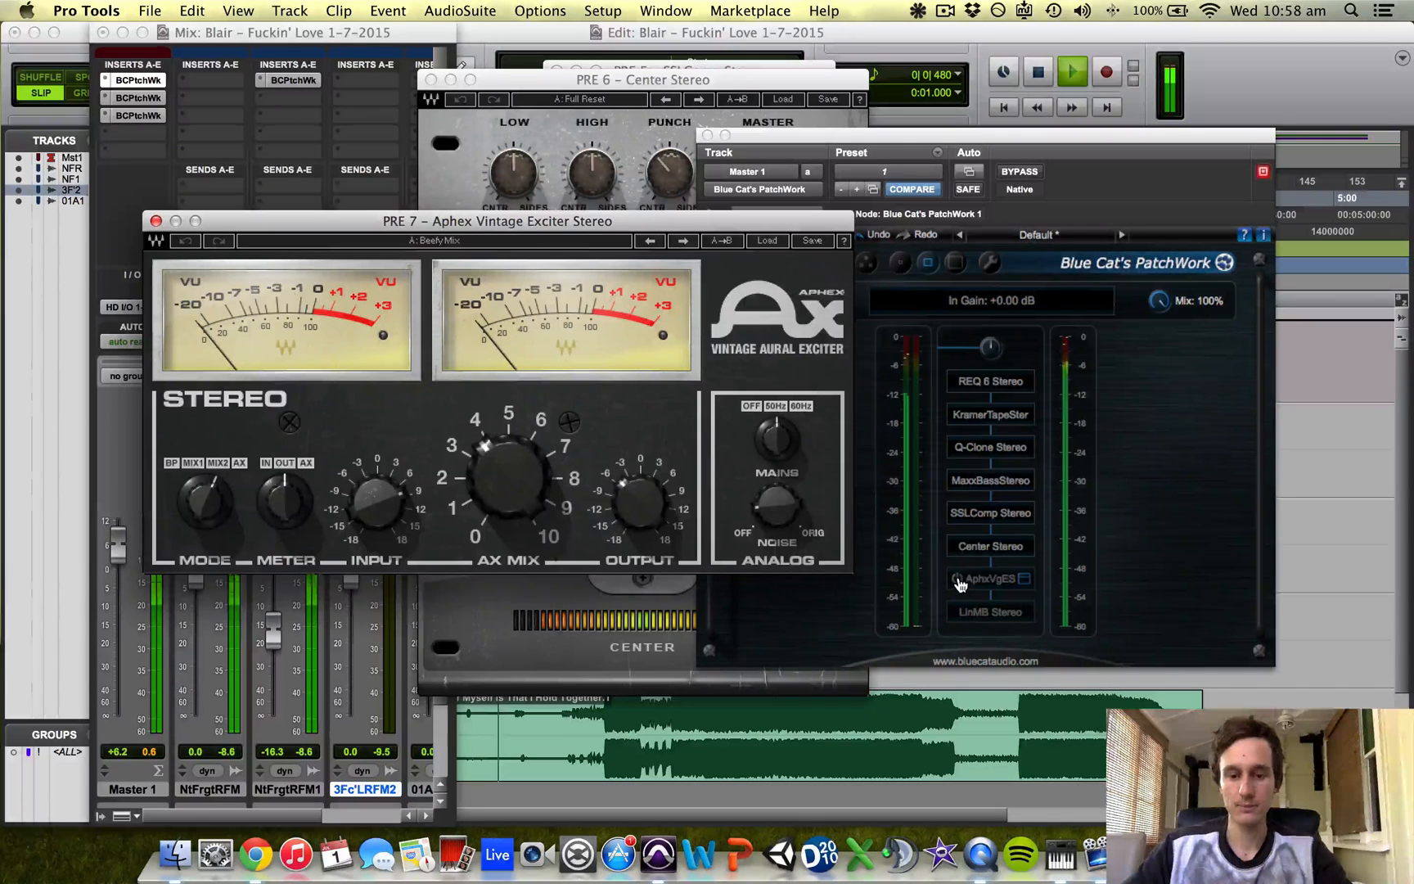
left_click_drag(443, 221, 532, 143)
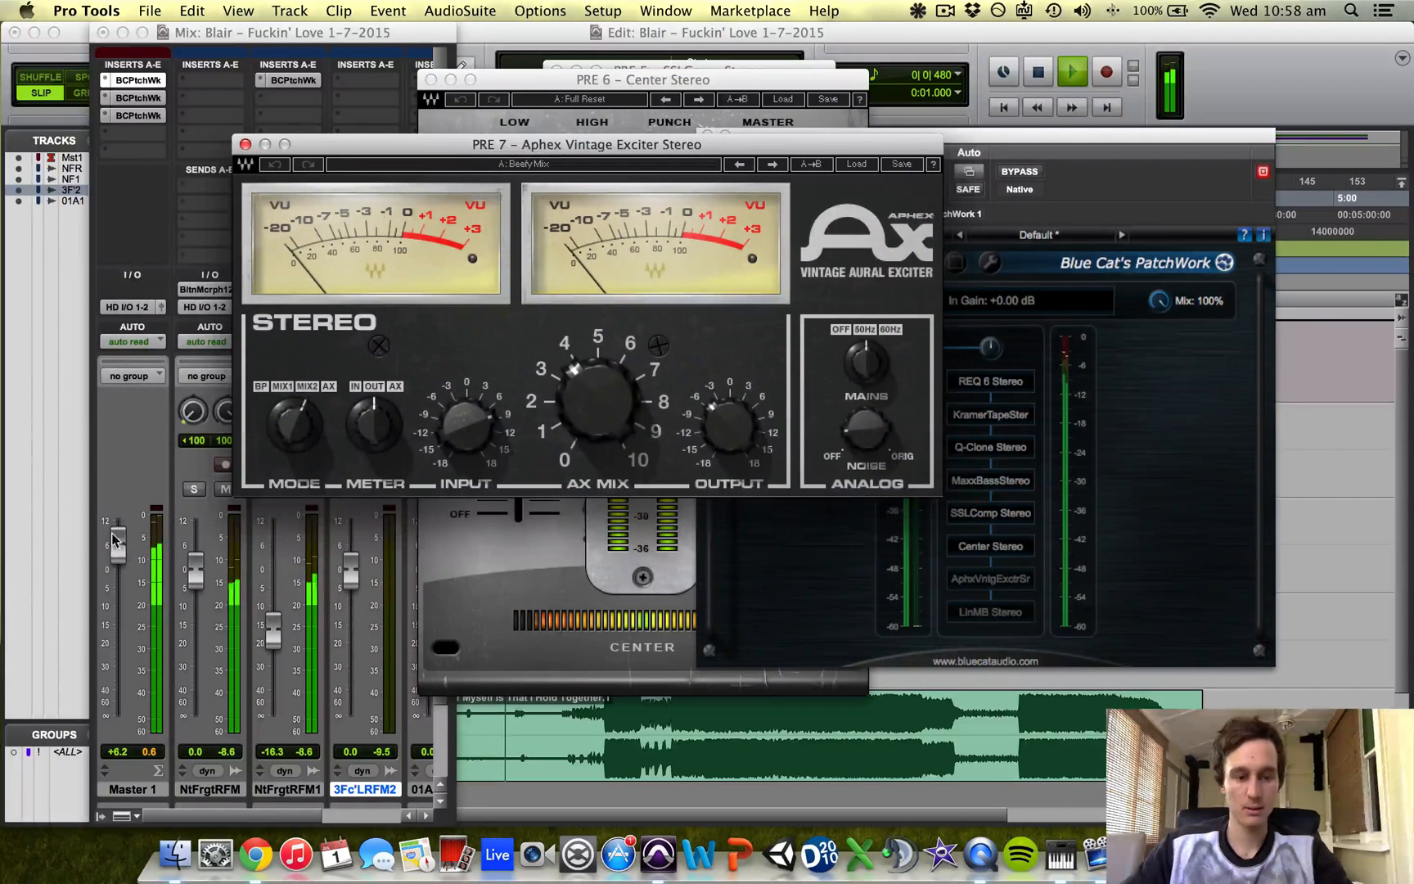
left_click(119, 544)
left_click_drag(118, 537, 117, 546)
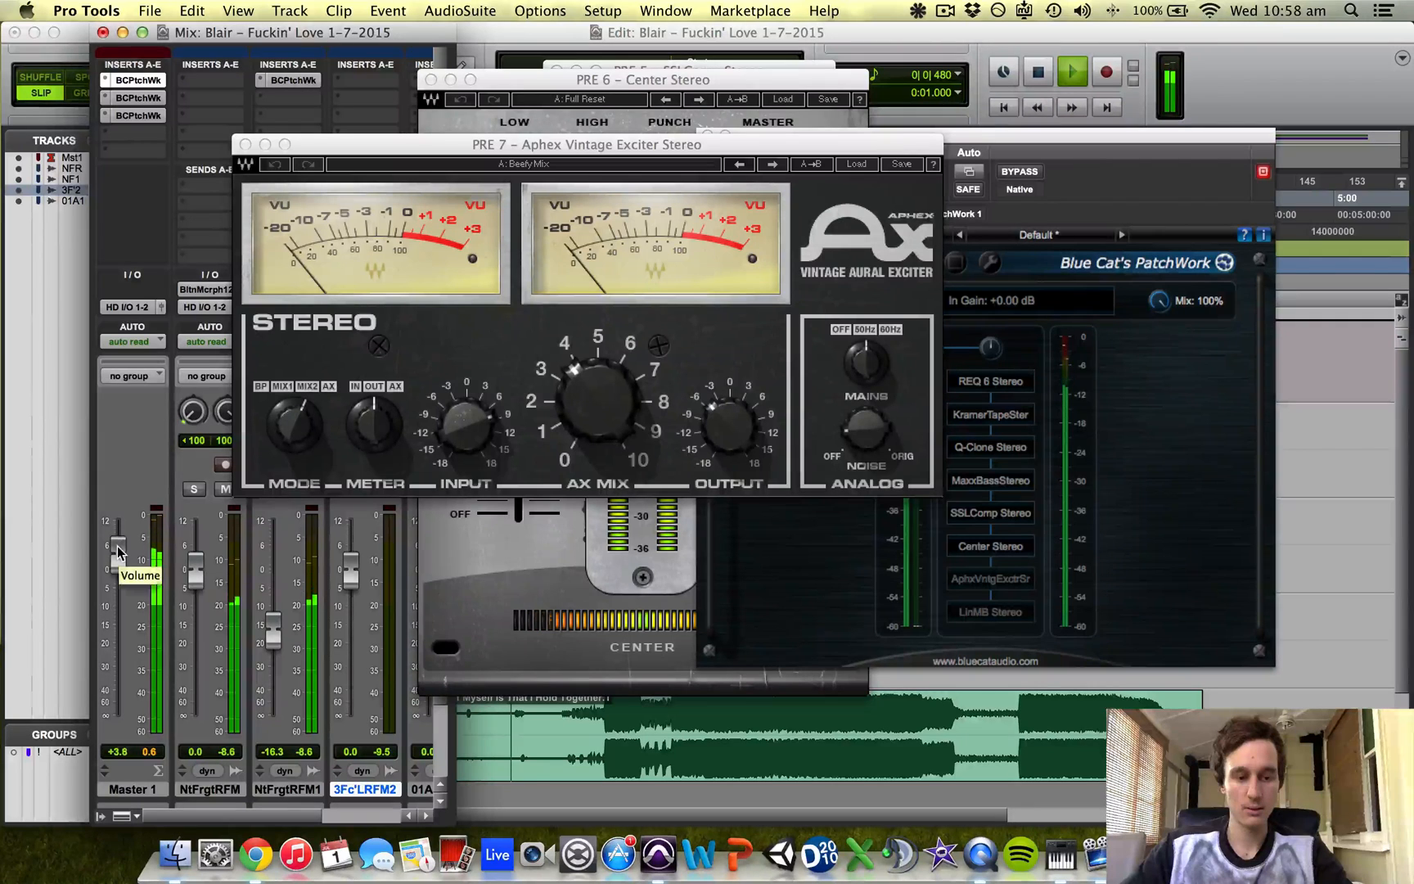
key("space")
key("space")
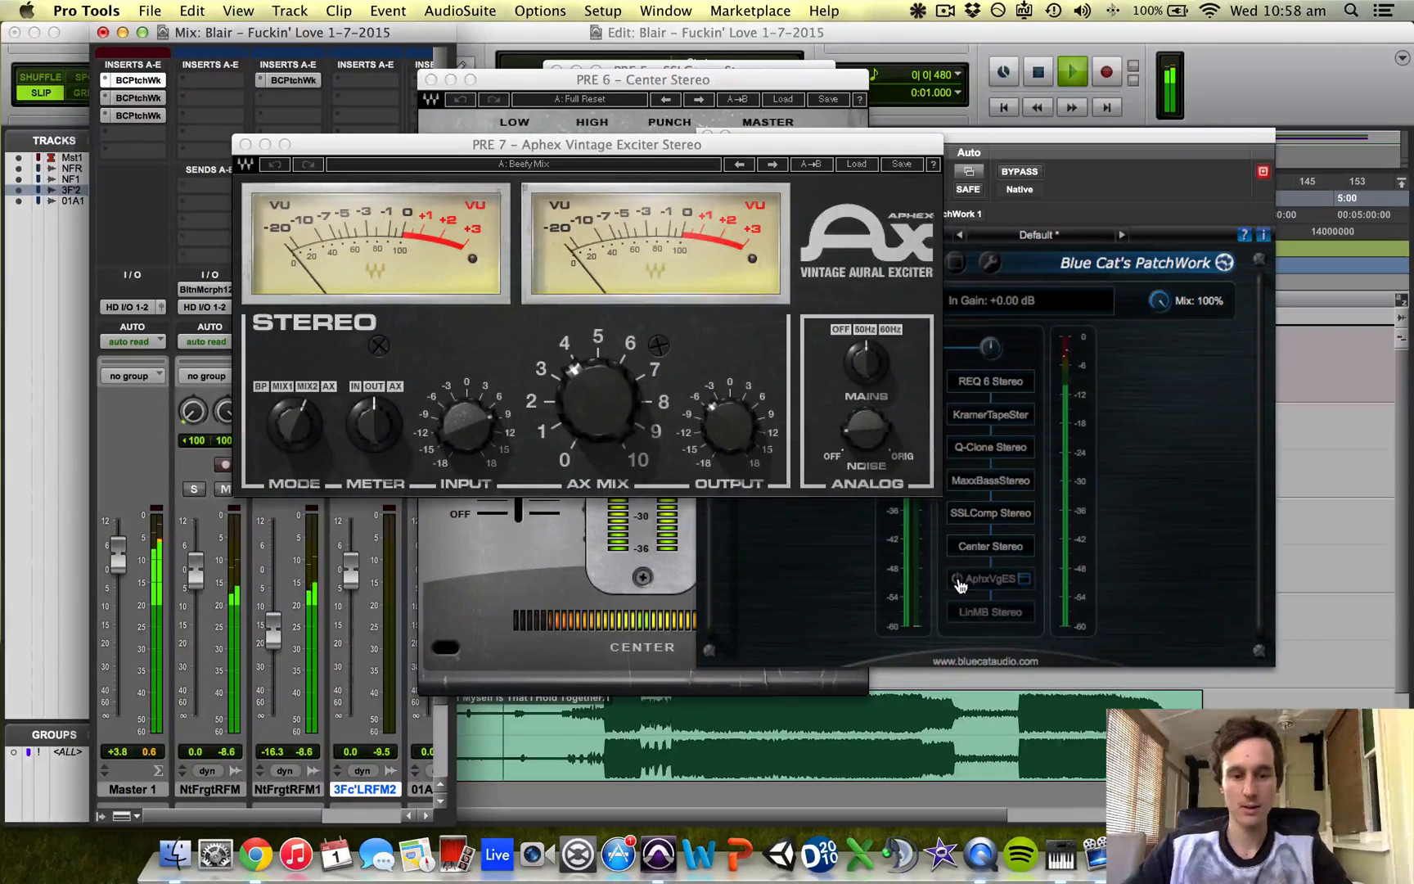
Enable Aphex Vintage Exciter in the chain, lower the Master 1 fader to +0.9 and stop playback
left_click(958, 582)
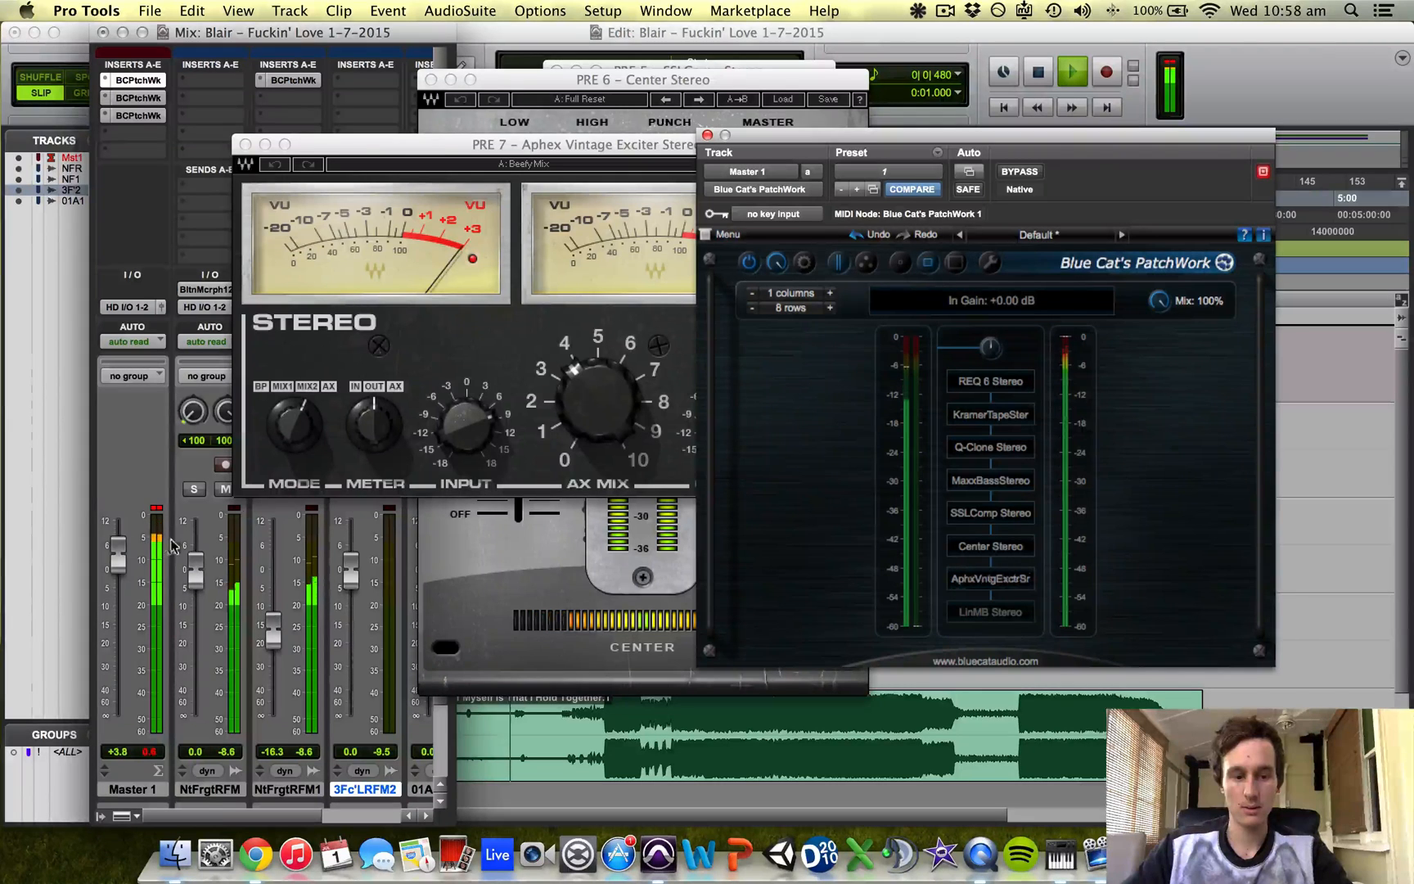
left_click_drag(118, 549, 120, 569)
left_click(156, 508)
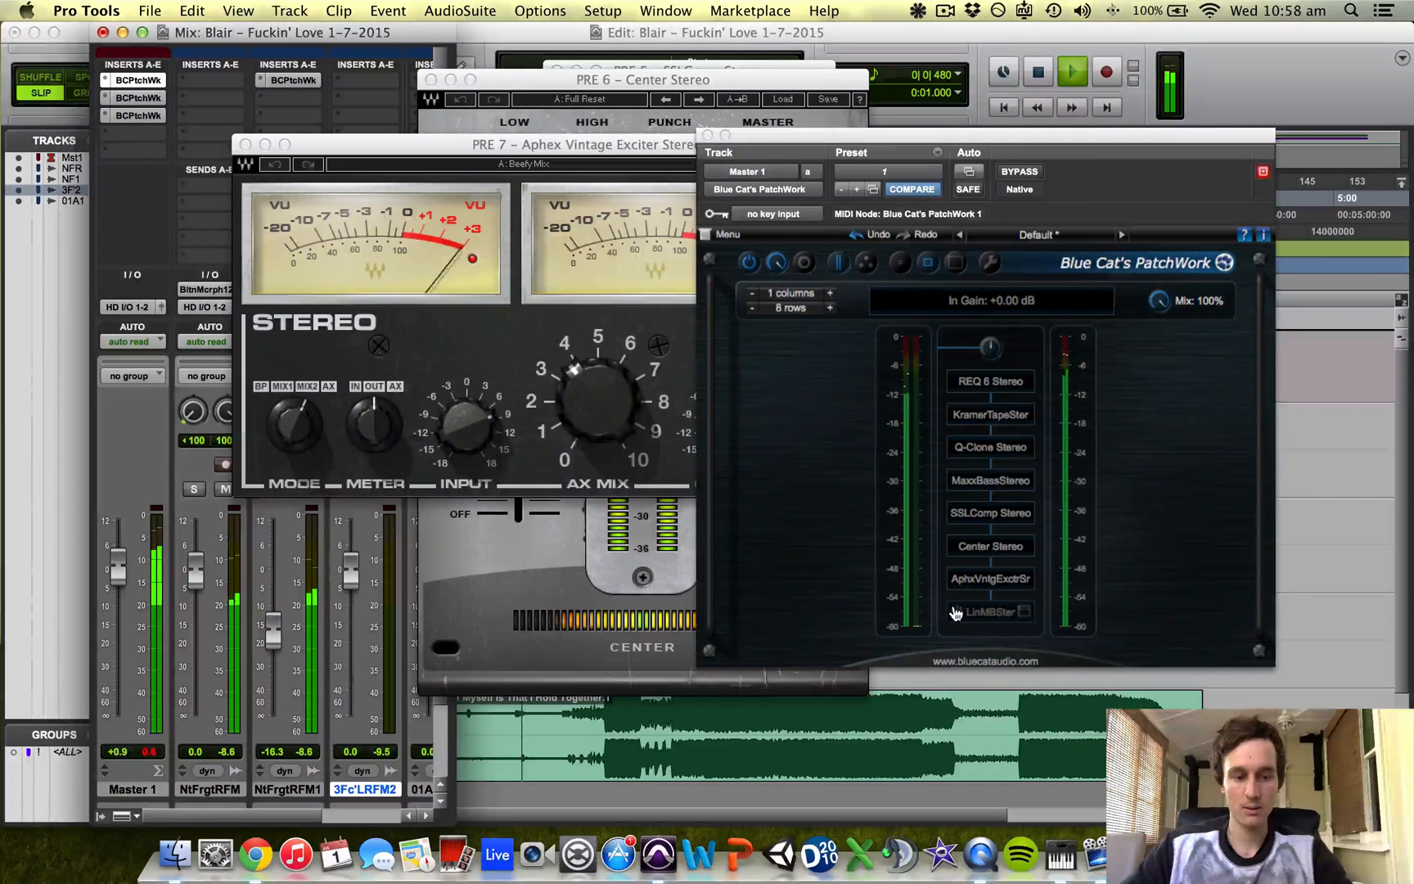
mouse_move(965, 584)
key("space")
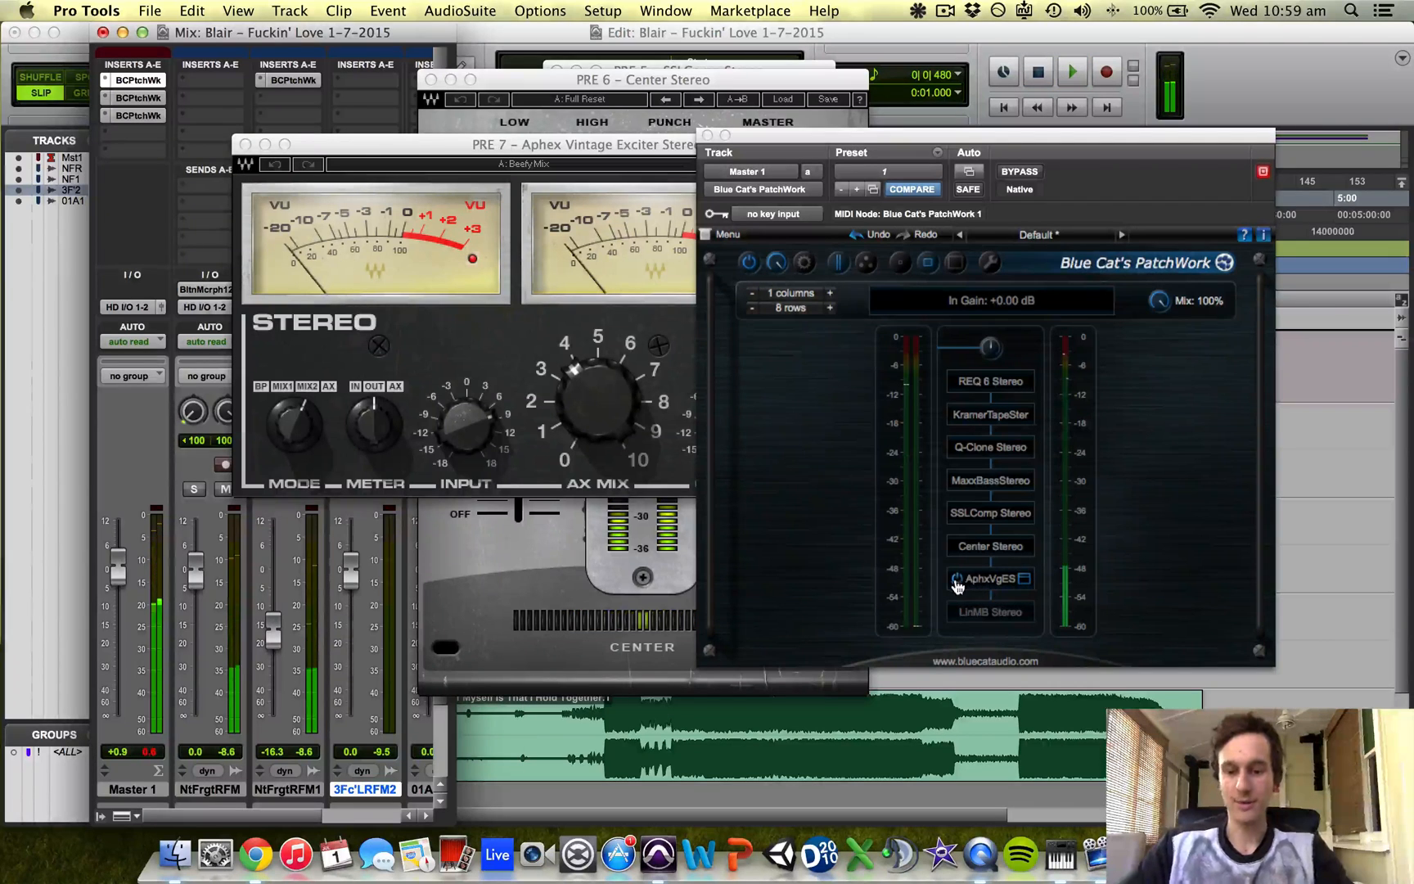
Play the song to compare it without and with the Aphex exciter, leave it enabled and reset Master 1's peak indicator
left_click(962, 582)
left_click(957, 579)
key("space")
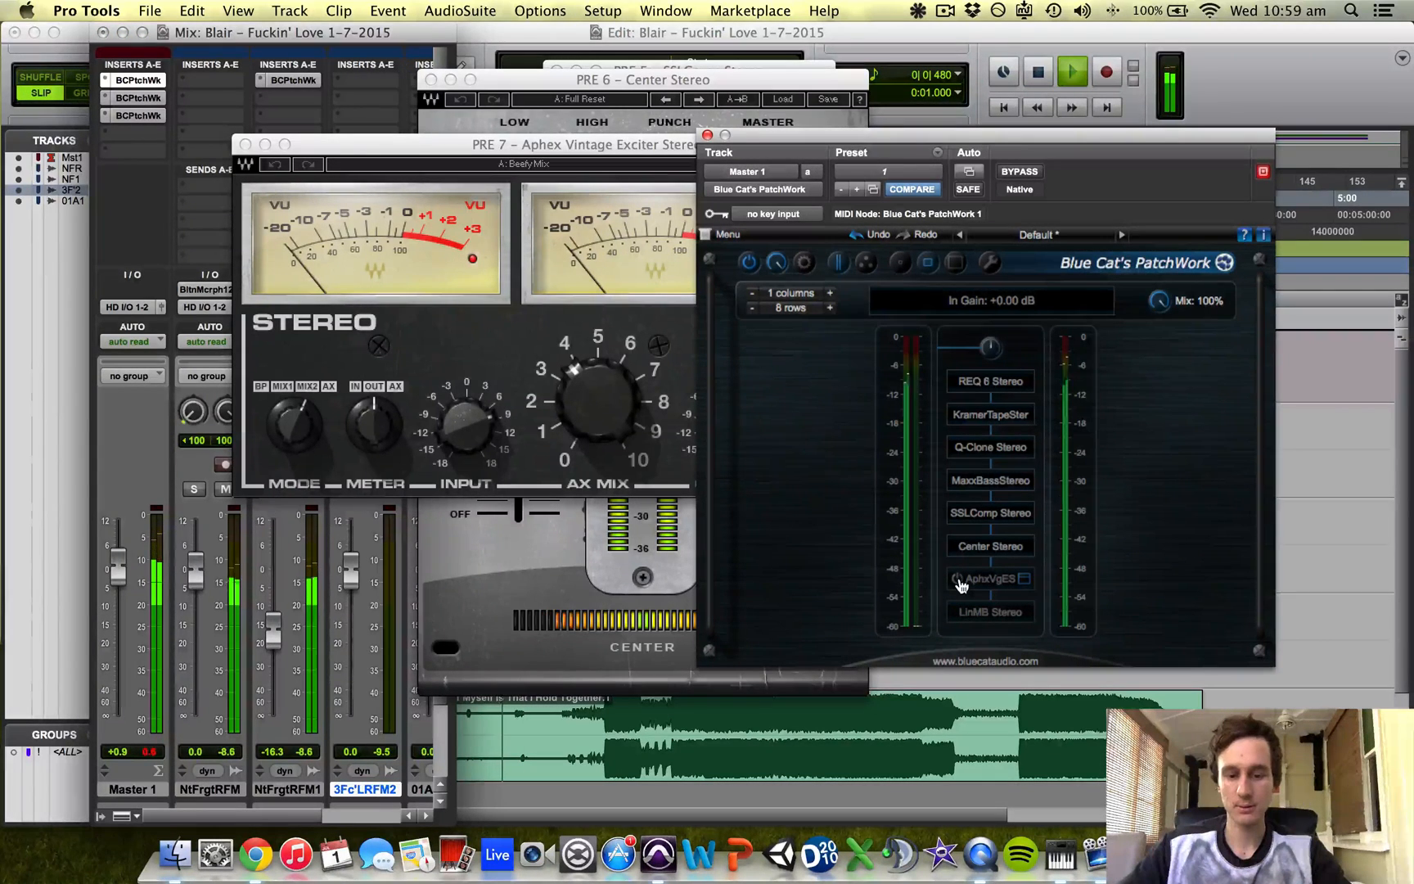
left_click(959, 580)
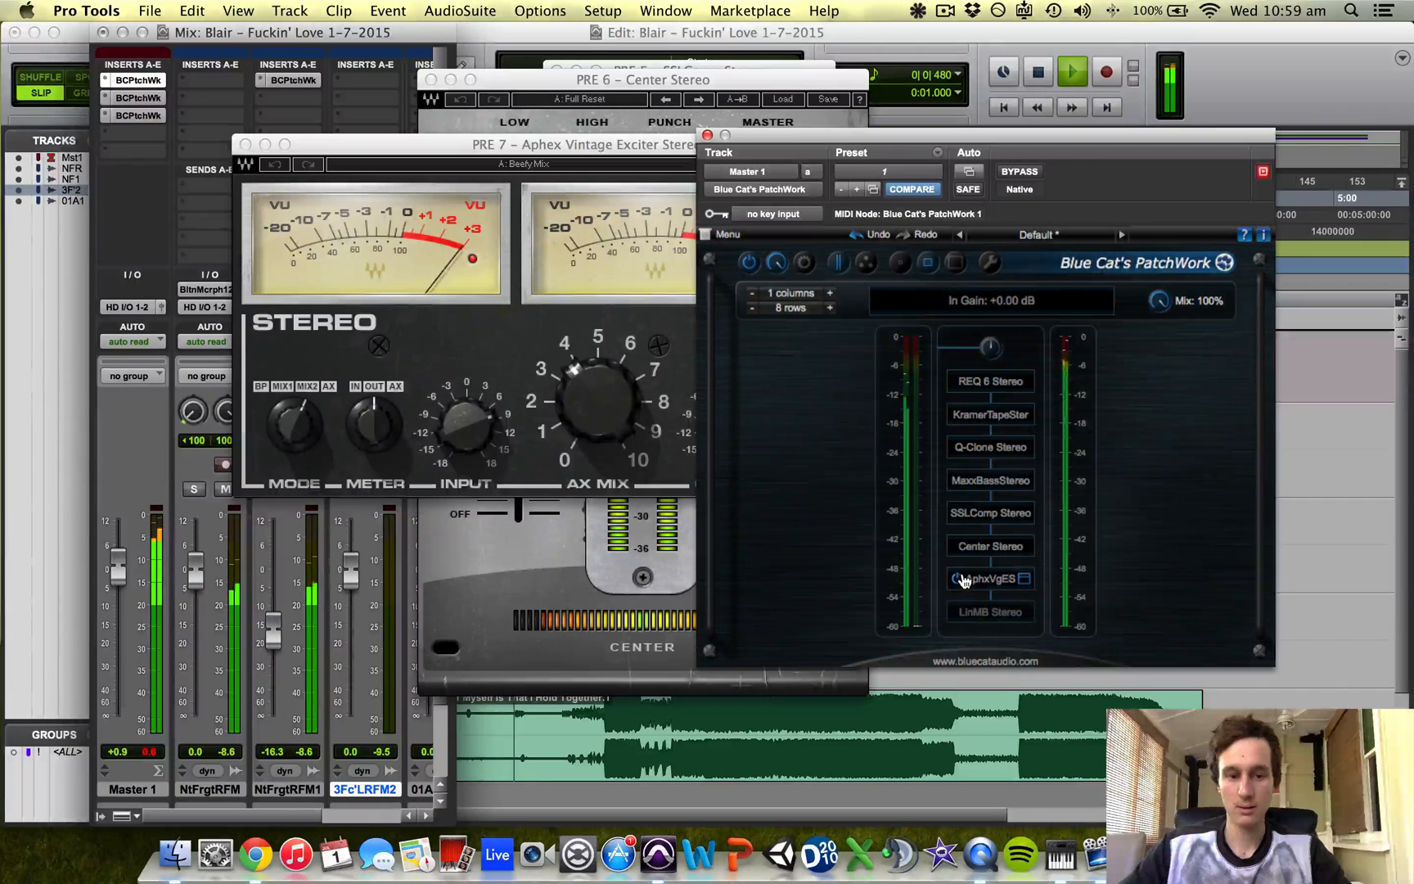
left_click(151, 749)
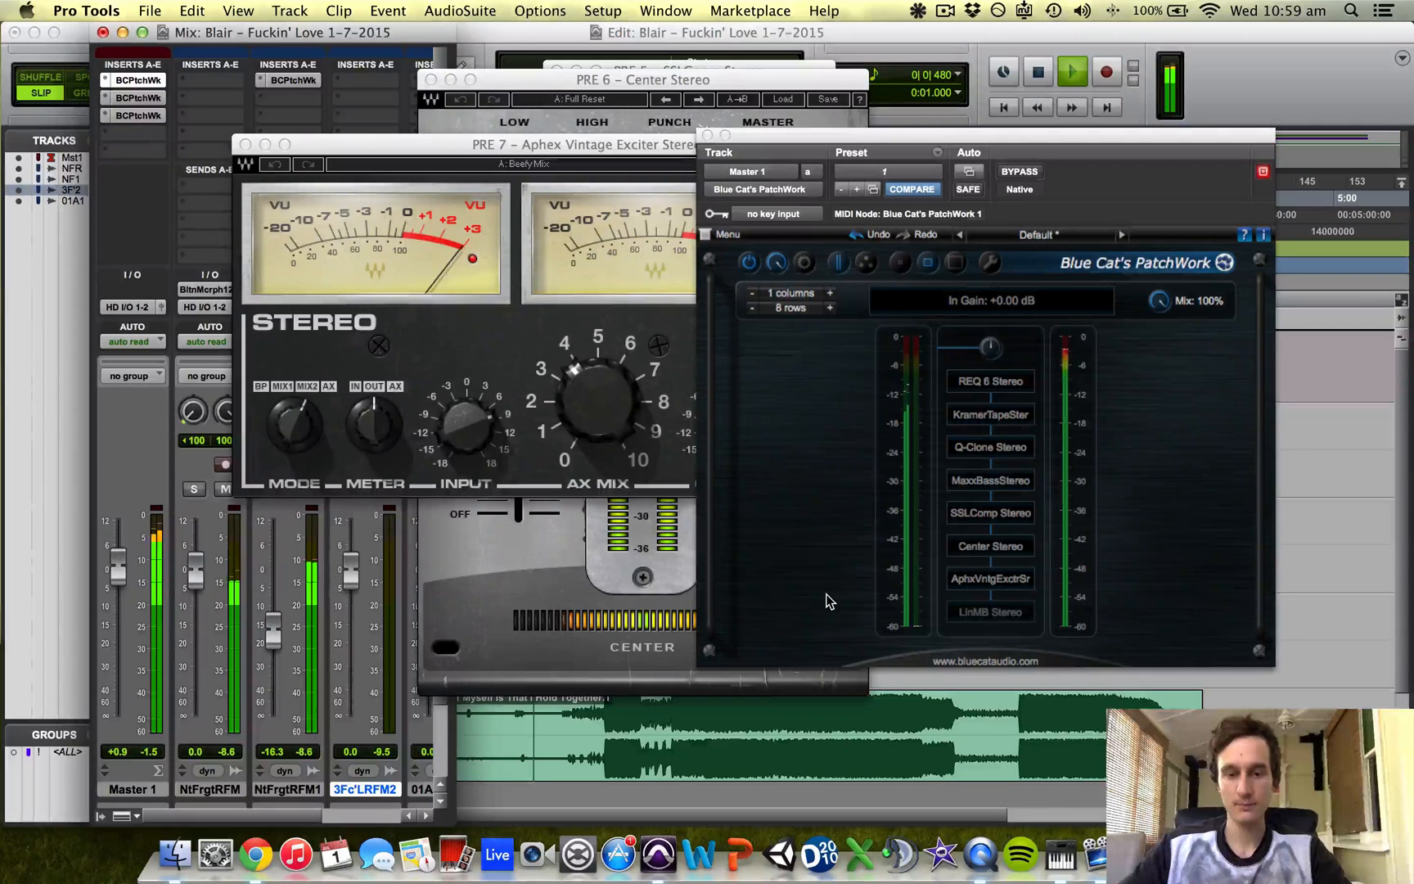
Enable LinMB Stereo in the PatchWork chain, show its editor and move it slightly up
mouse_move(979, 593)
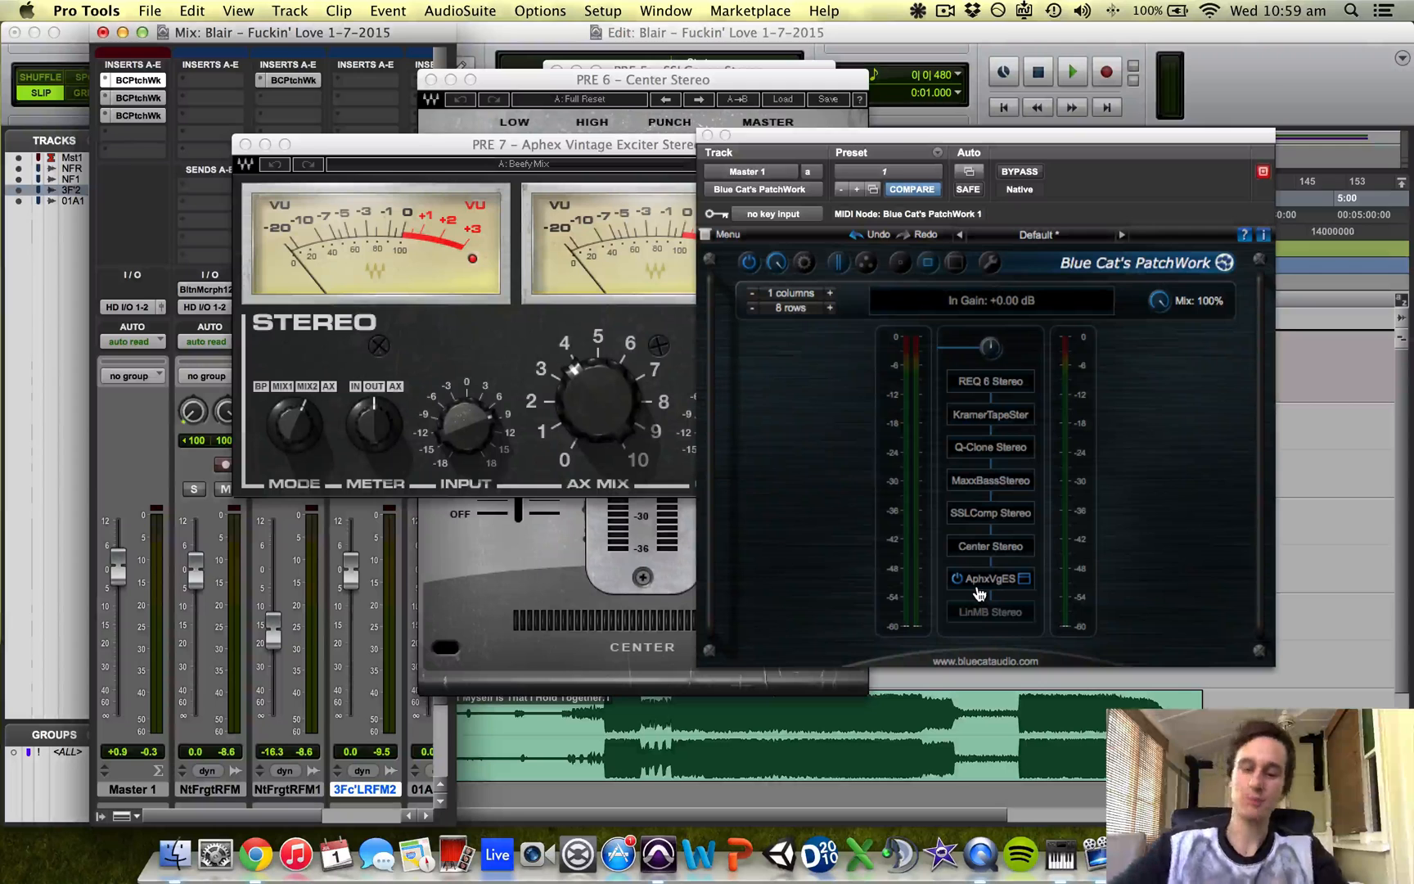
left_click(960, 608)
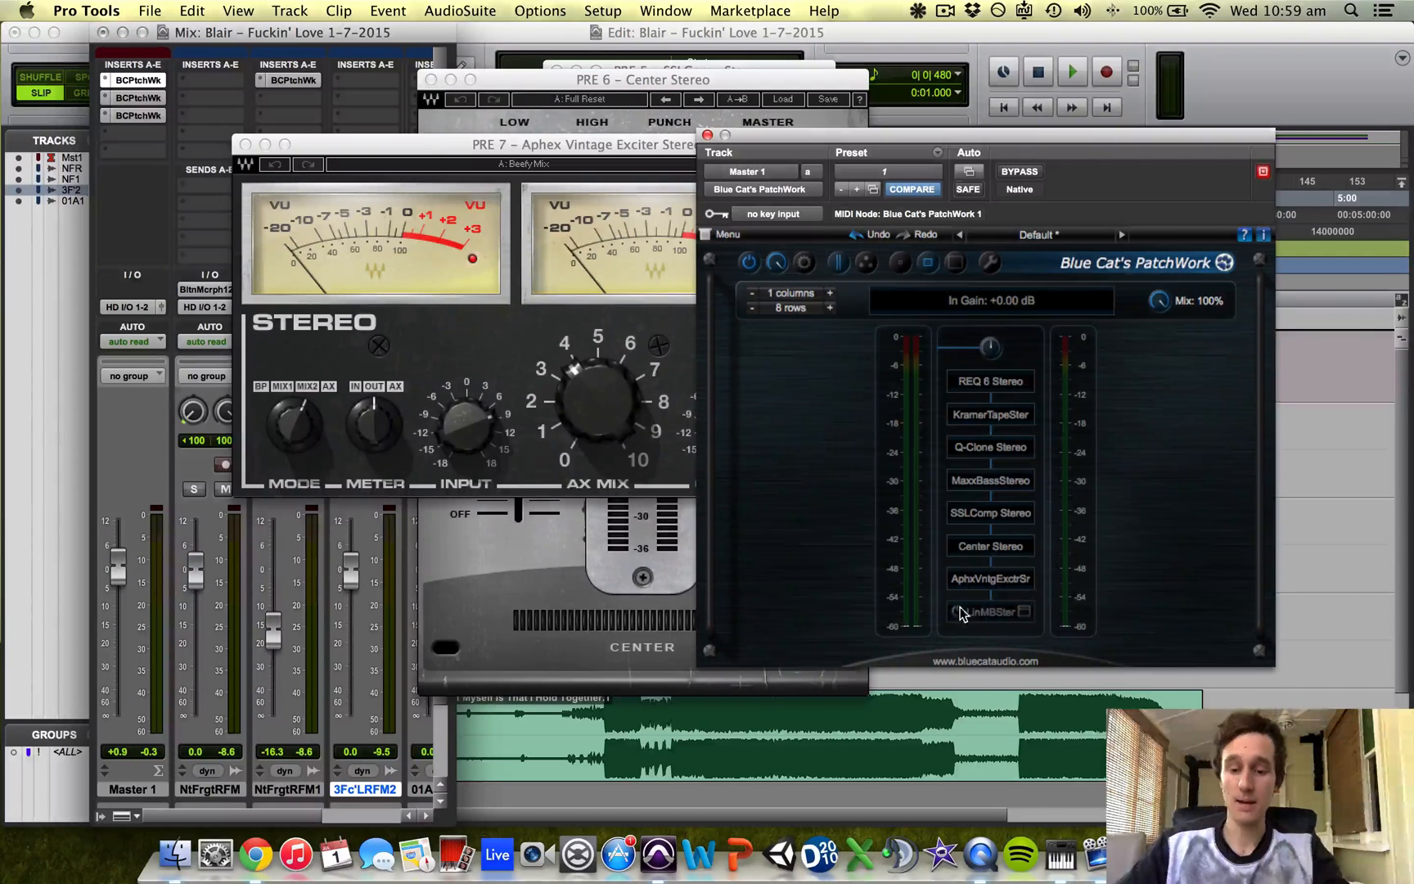
right_click(976, 615)
left_click(1129, 610)
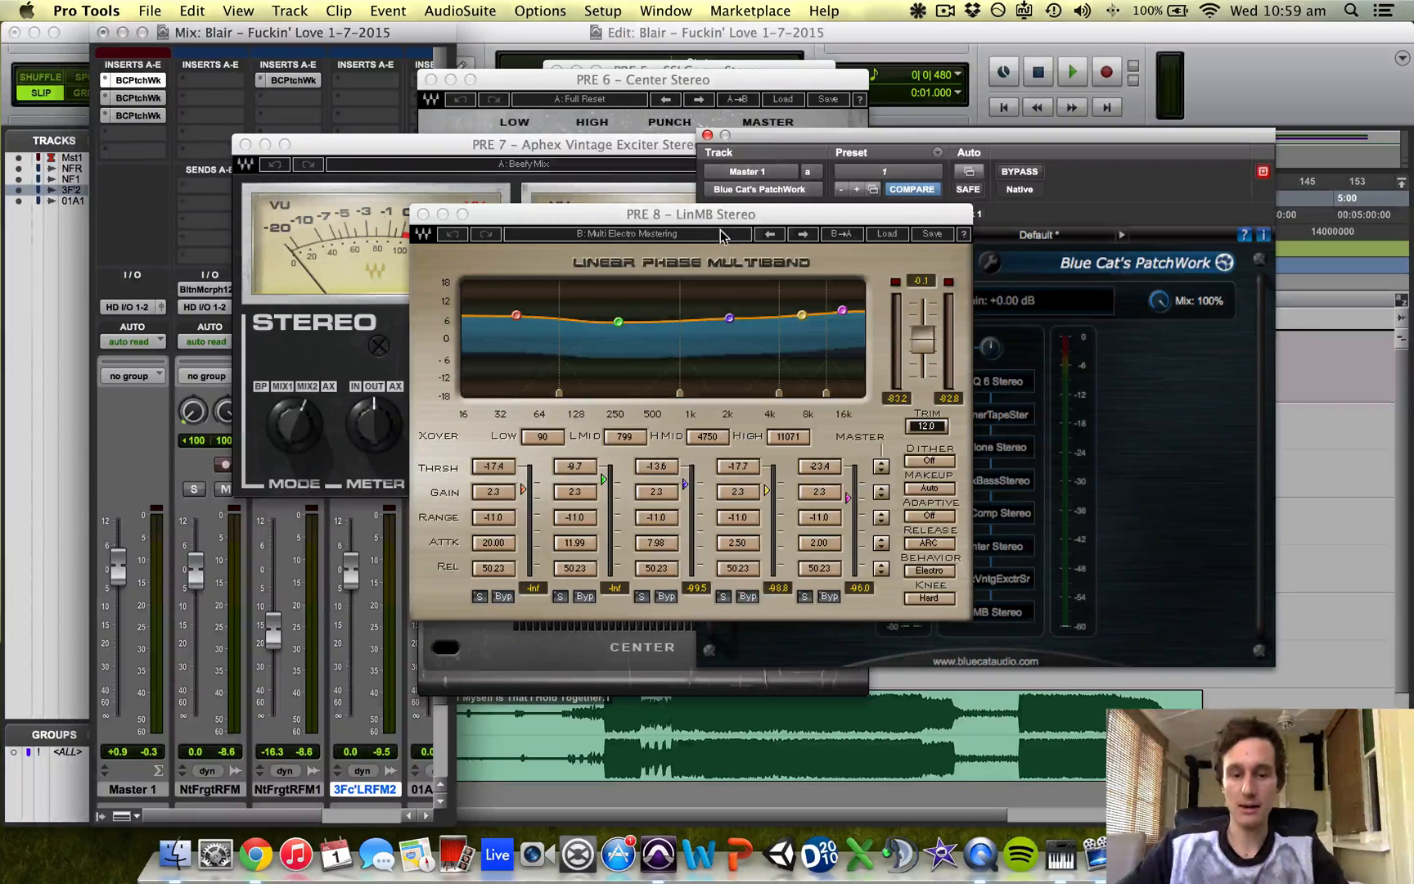
left_click_drag(710, 196, 705, 188)
Reset LinMB with the LinMB Full Reset preset and load the Multi Electro Mastering preset
left_click(868, 199)
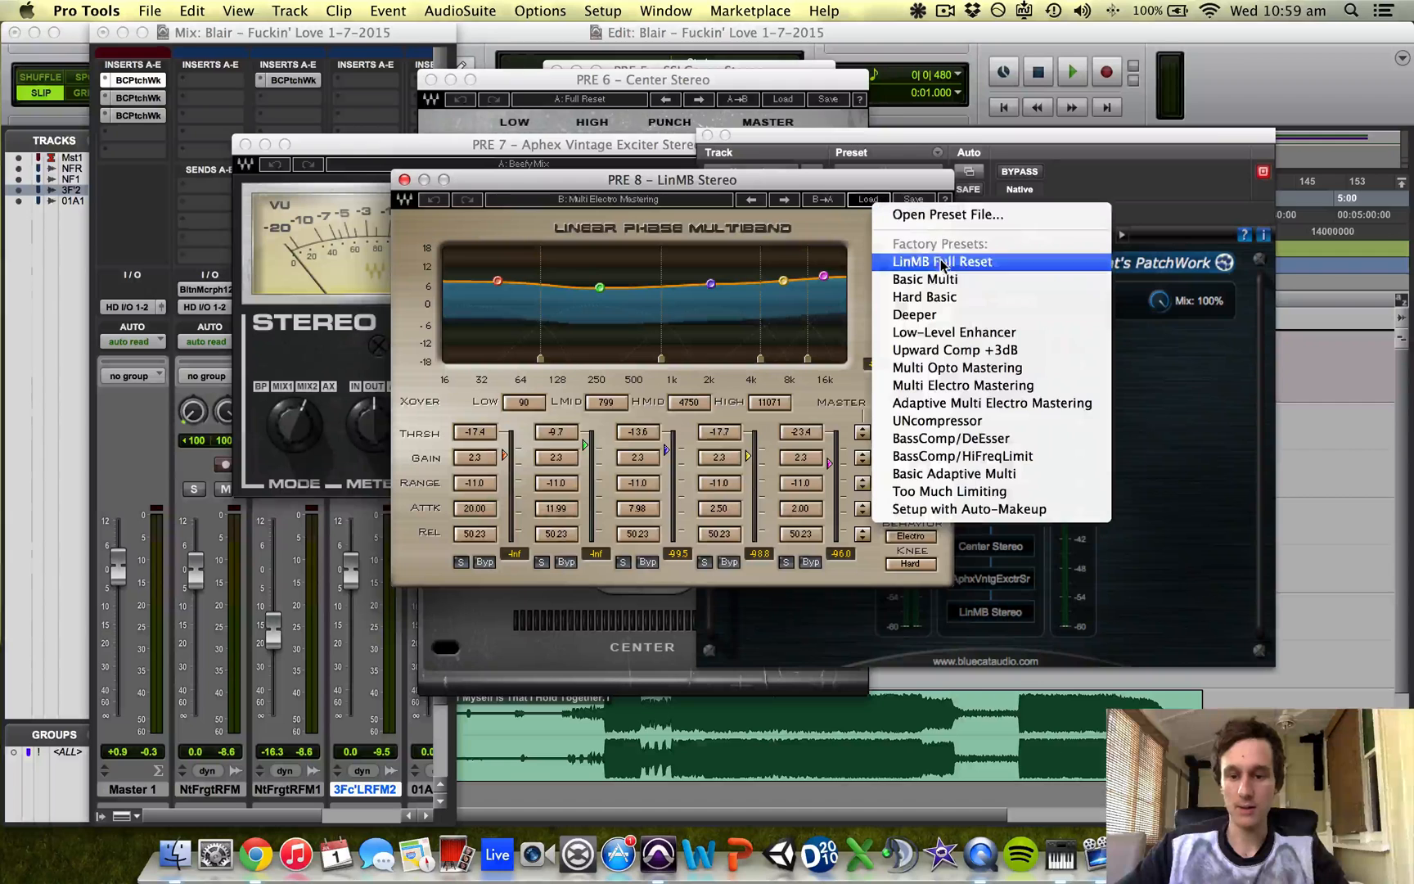
left_click(876, 220)
left_click(869, 199)
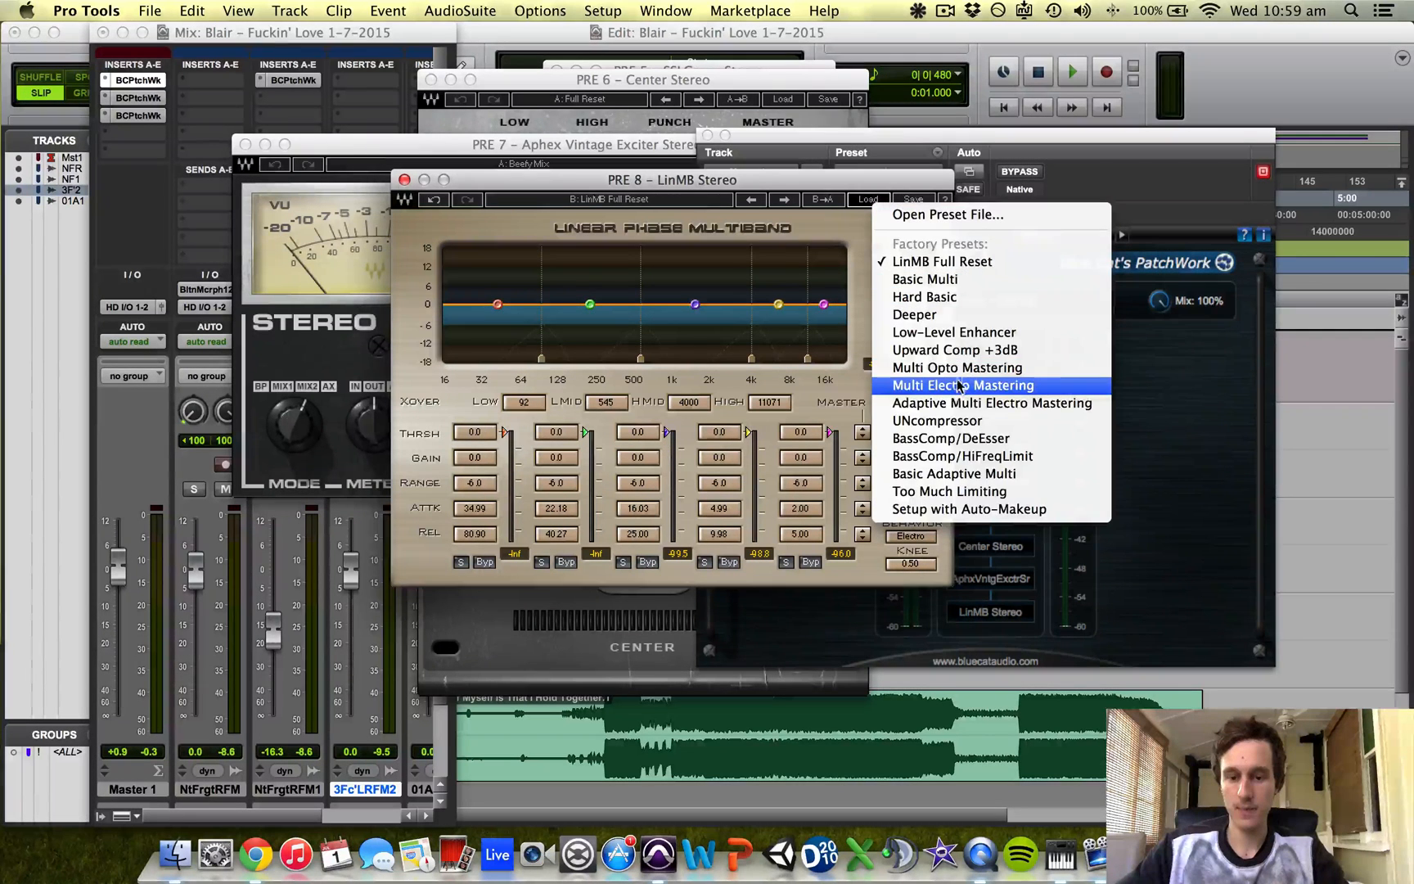
left_click(915, 388)
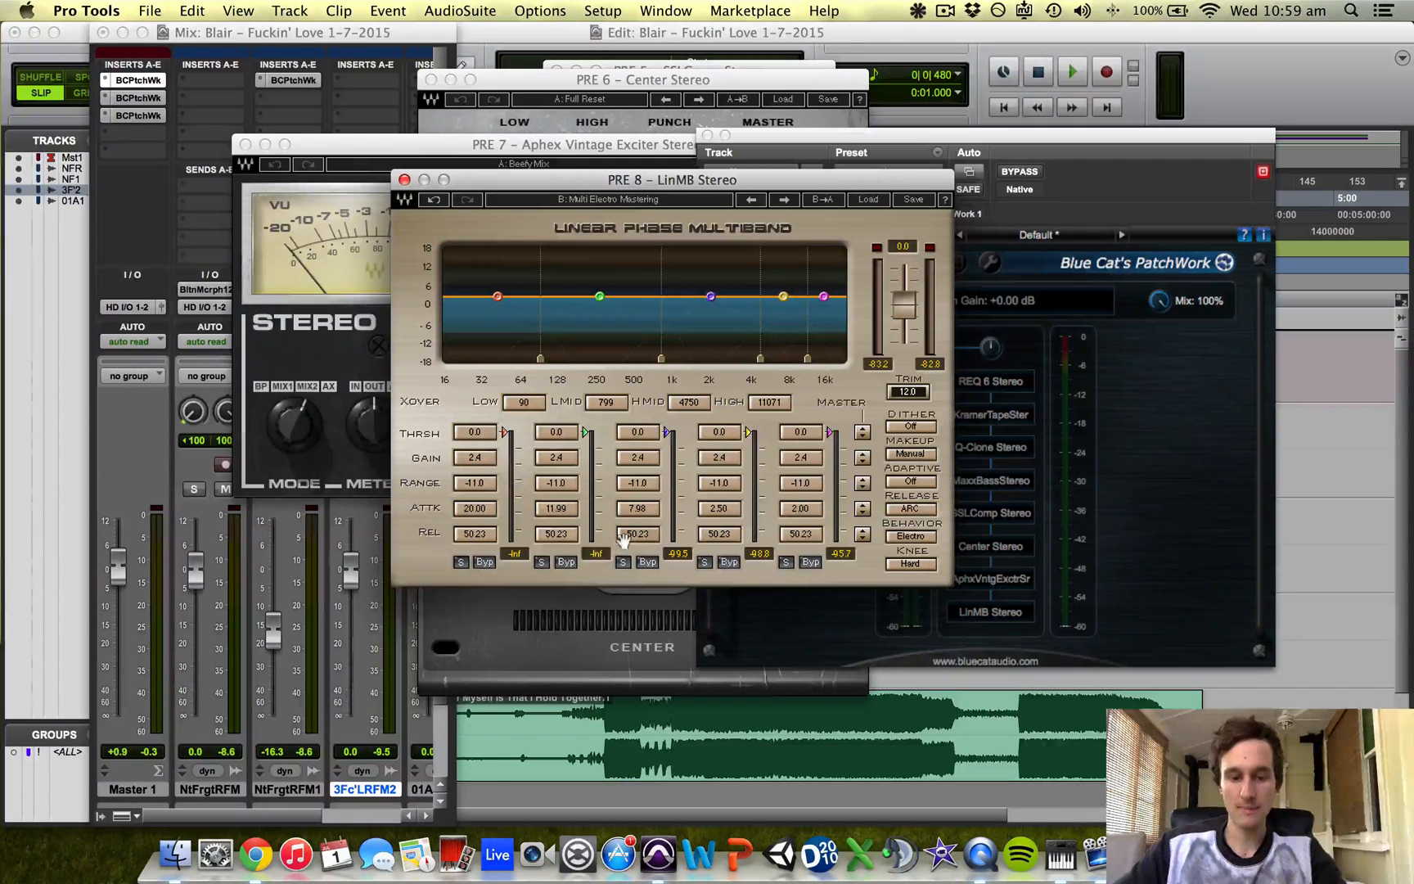
Play the song to capture each LinMB band's peak level, reset the Master 1 fader to 0.0 and stop playback
key("space")
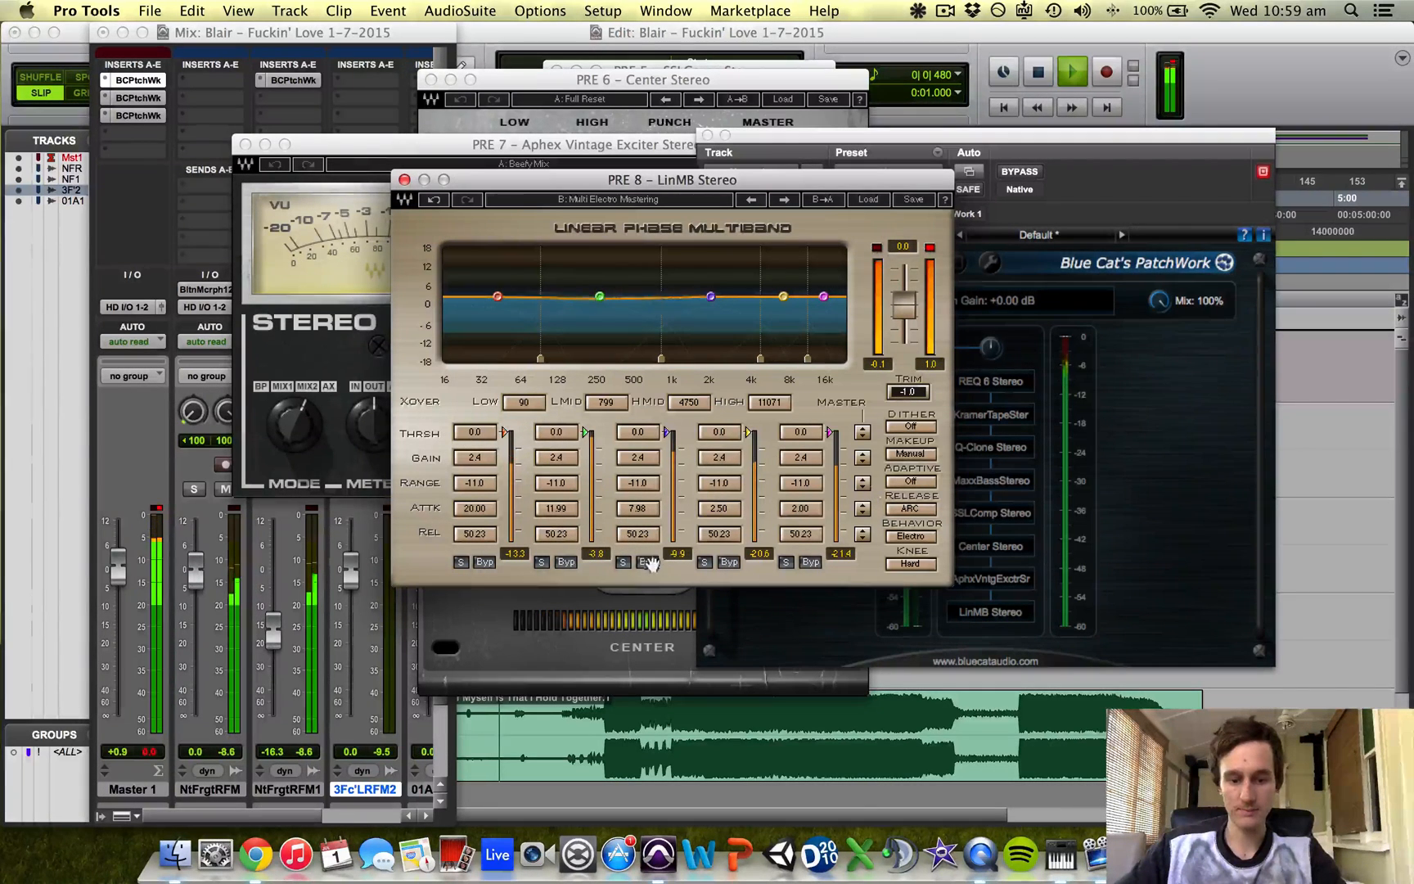
left_click(116, 568, "alt")
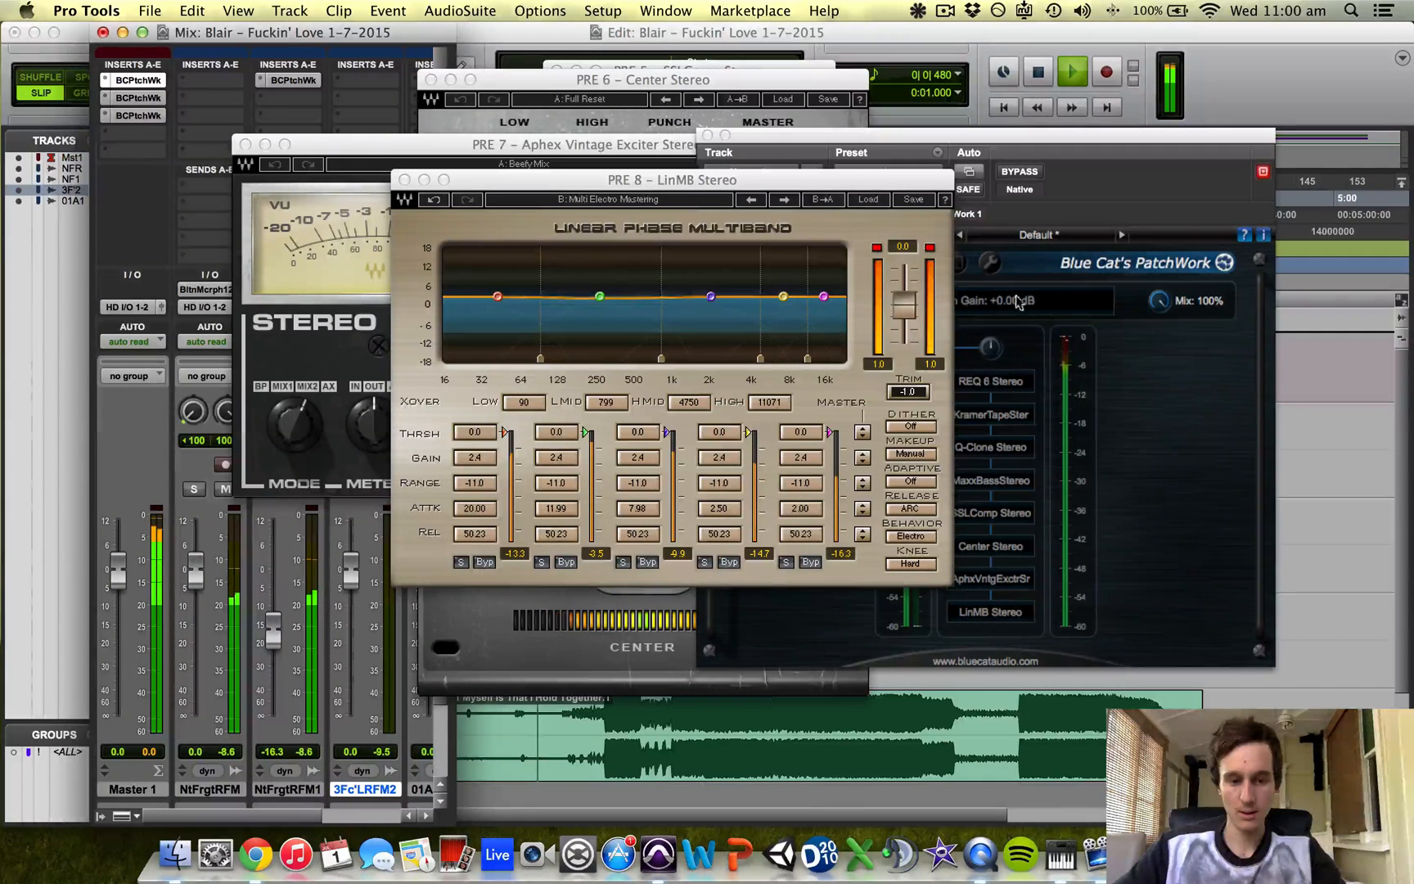
key("space")
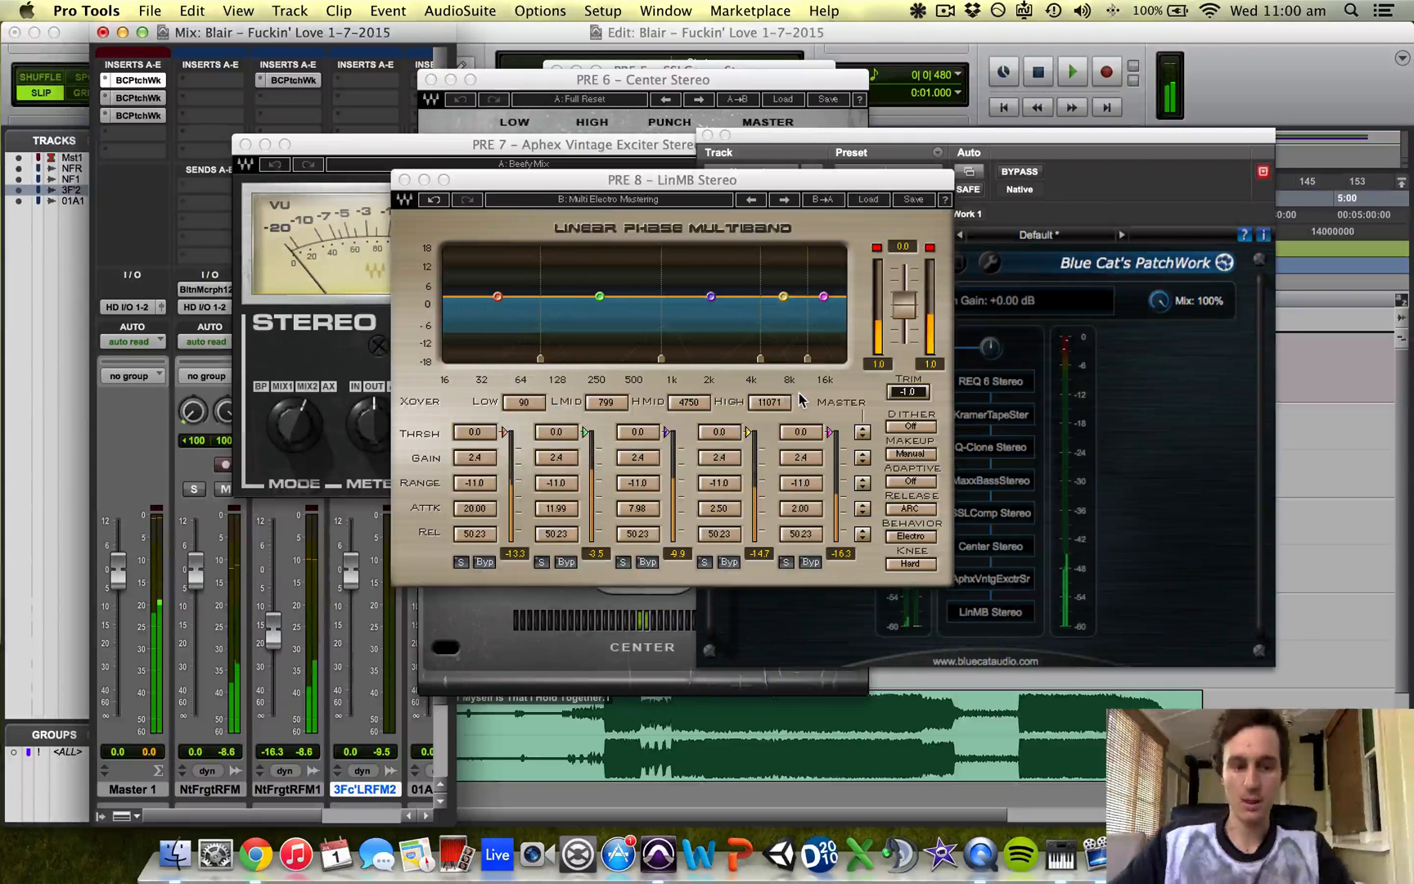
Set LinMB's first band threshold to -13.3 and its second band threshold to -3.5
left_click(483, 432)
left_click(484, 431)
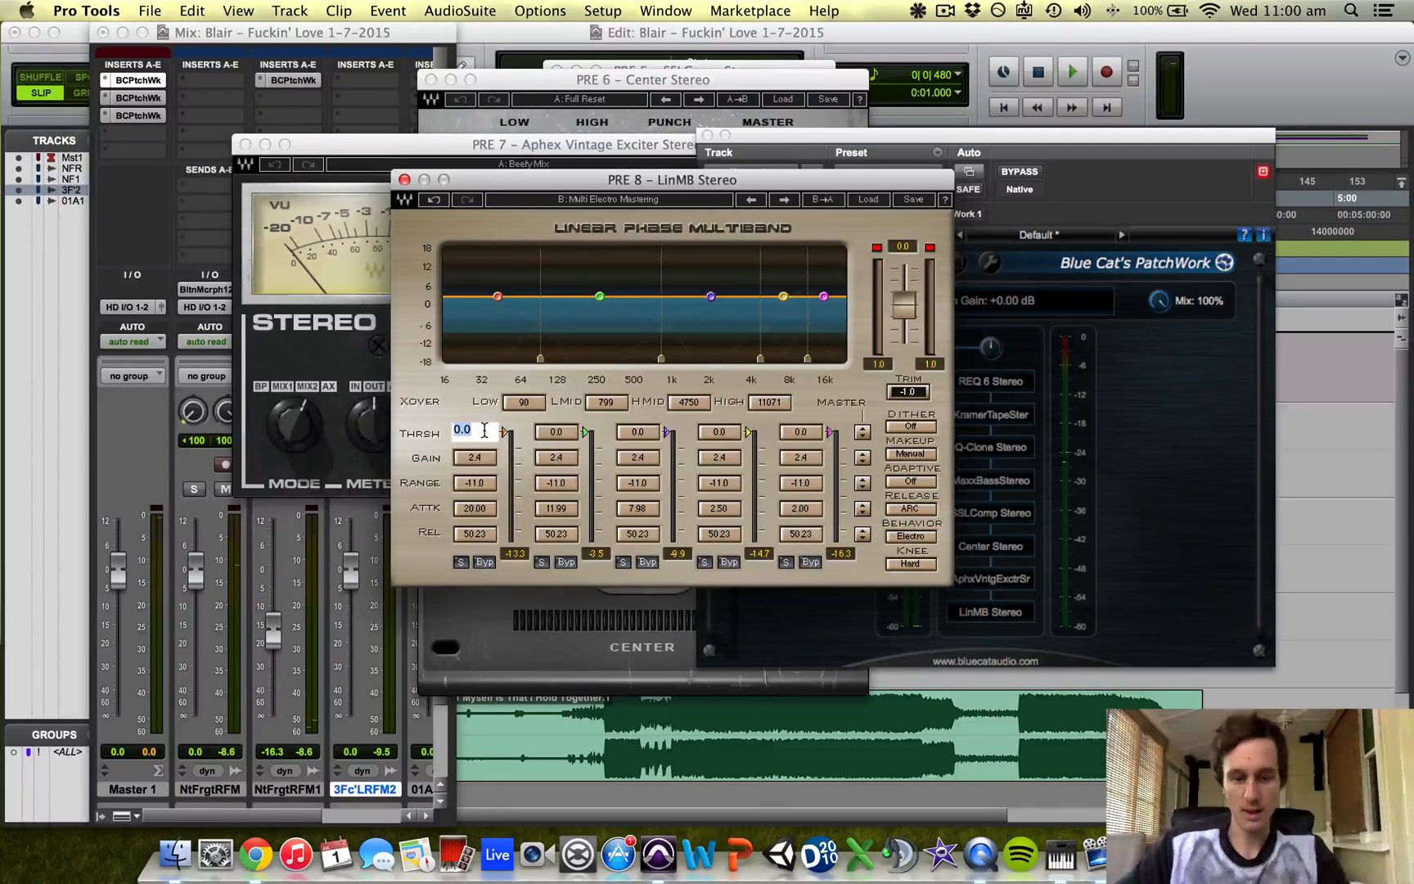
type("13.3")
key("Return")
left_click(556, 430)
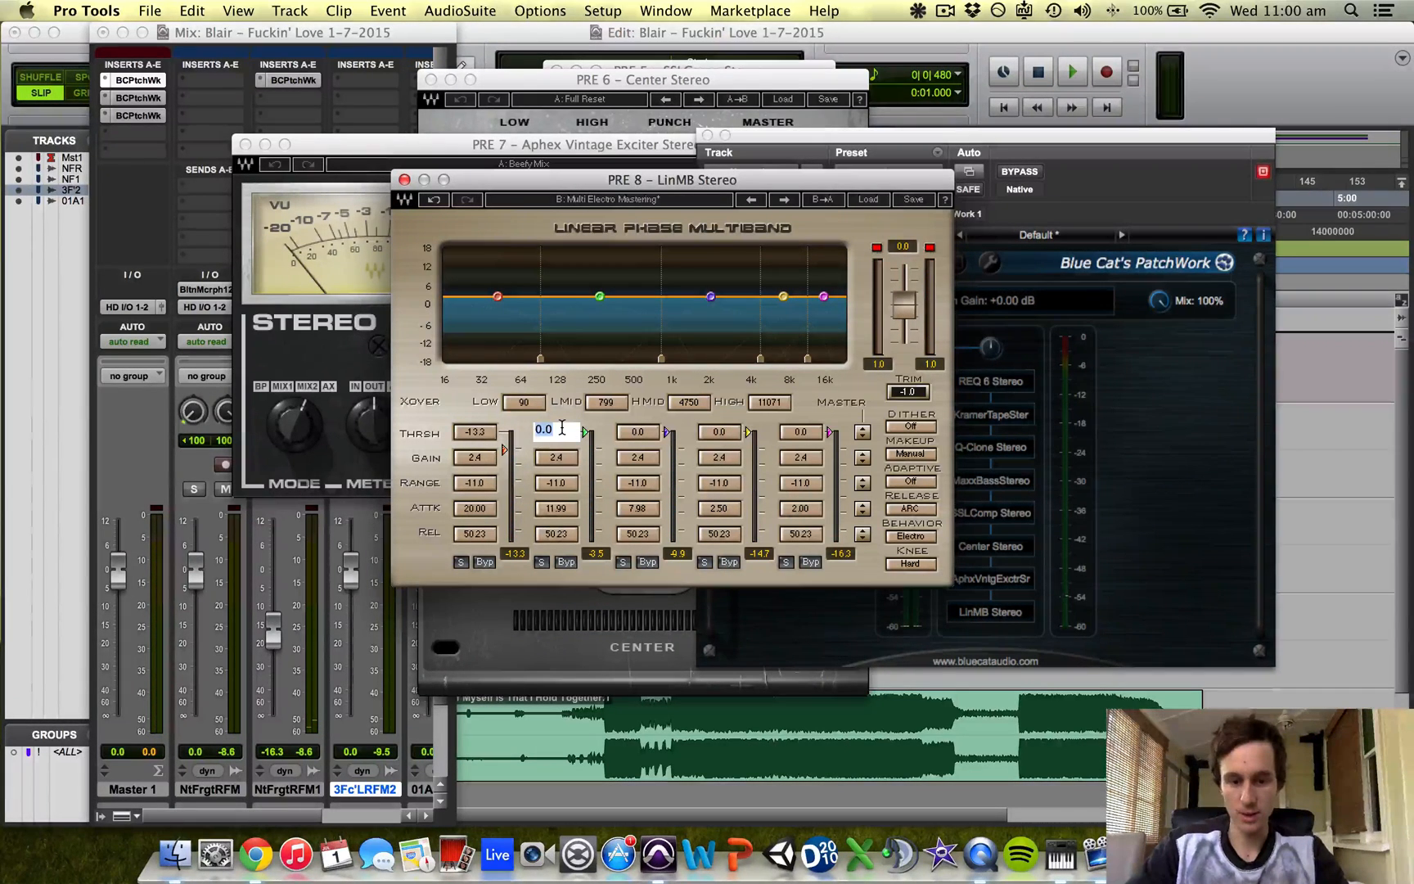
type("3.5")
key("Return")
Set LinMB's third, fourth and fifth band thresholds to -9.9, -14.7 and -16.3
left_click(640, 431)
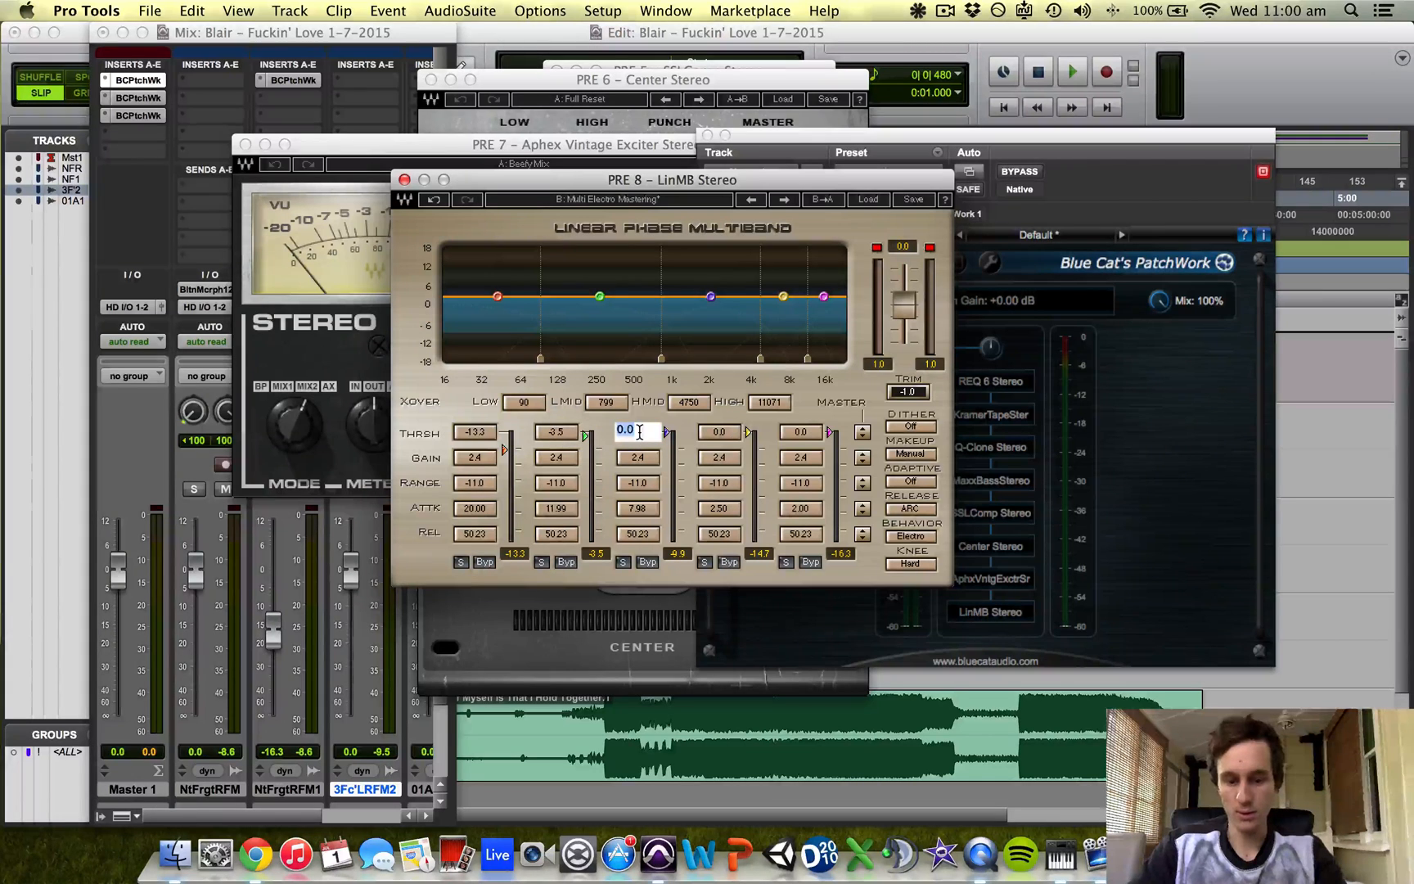
type("9.5")
key("BackSpace")
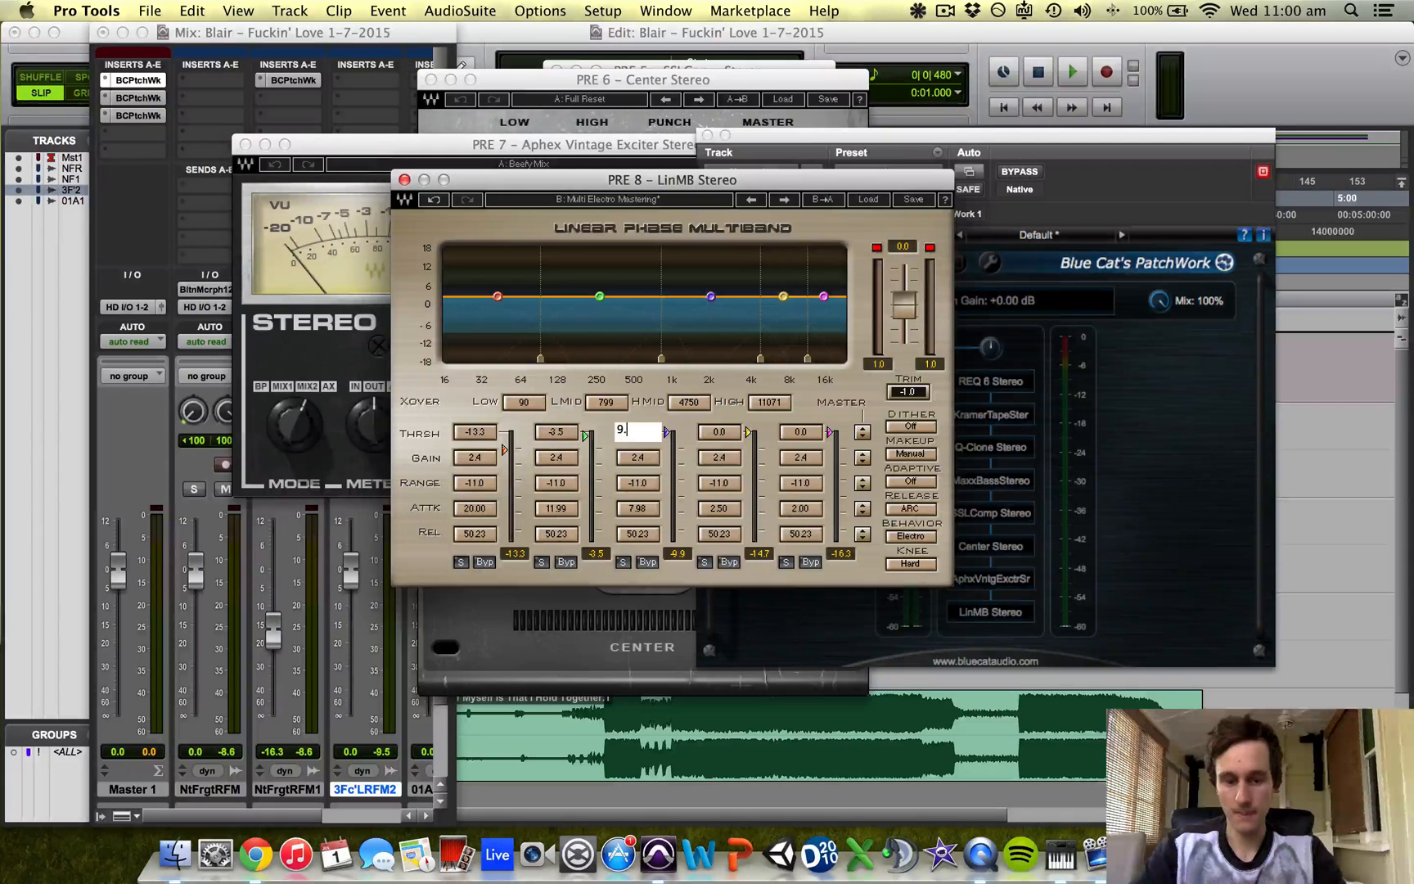
type("9")
key("Tab")
type("14.7")
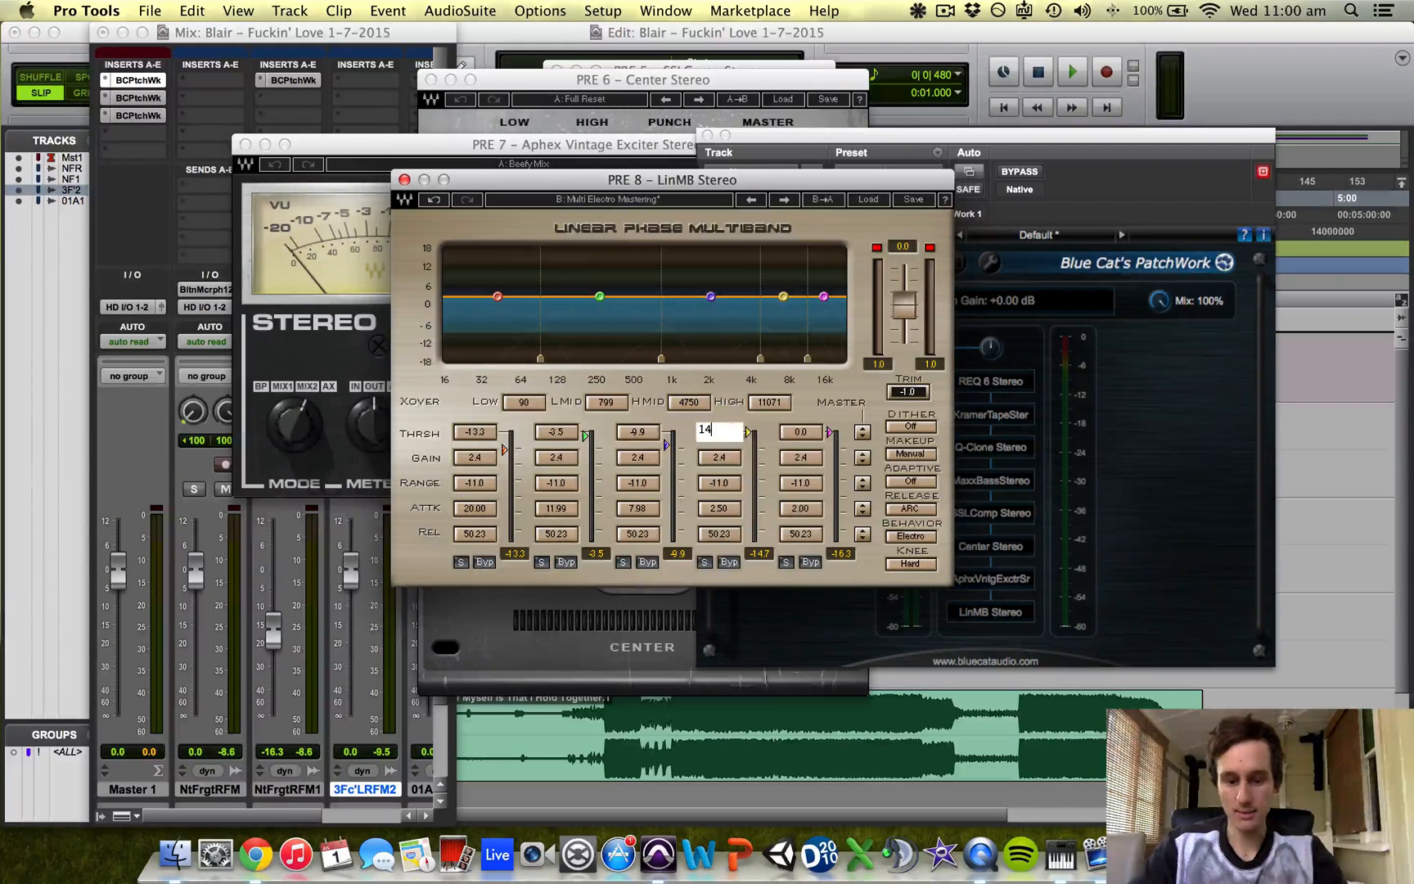
key("Return")
left_click(808, 429)
type("16.")
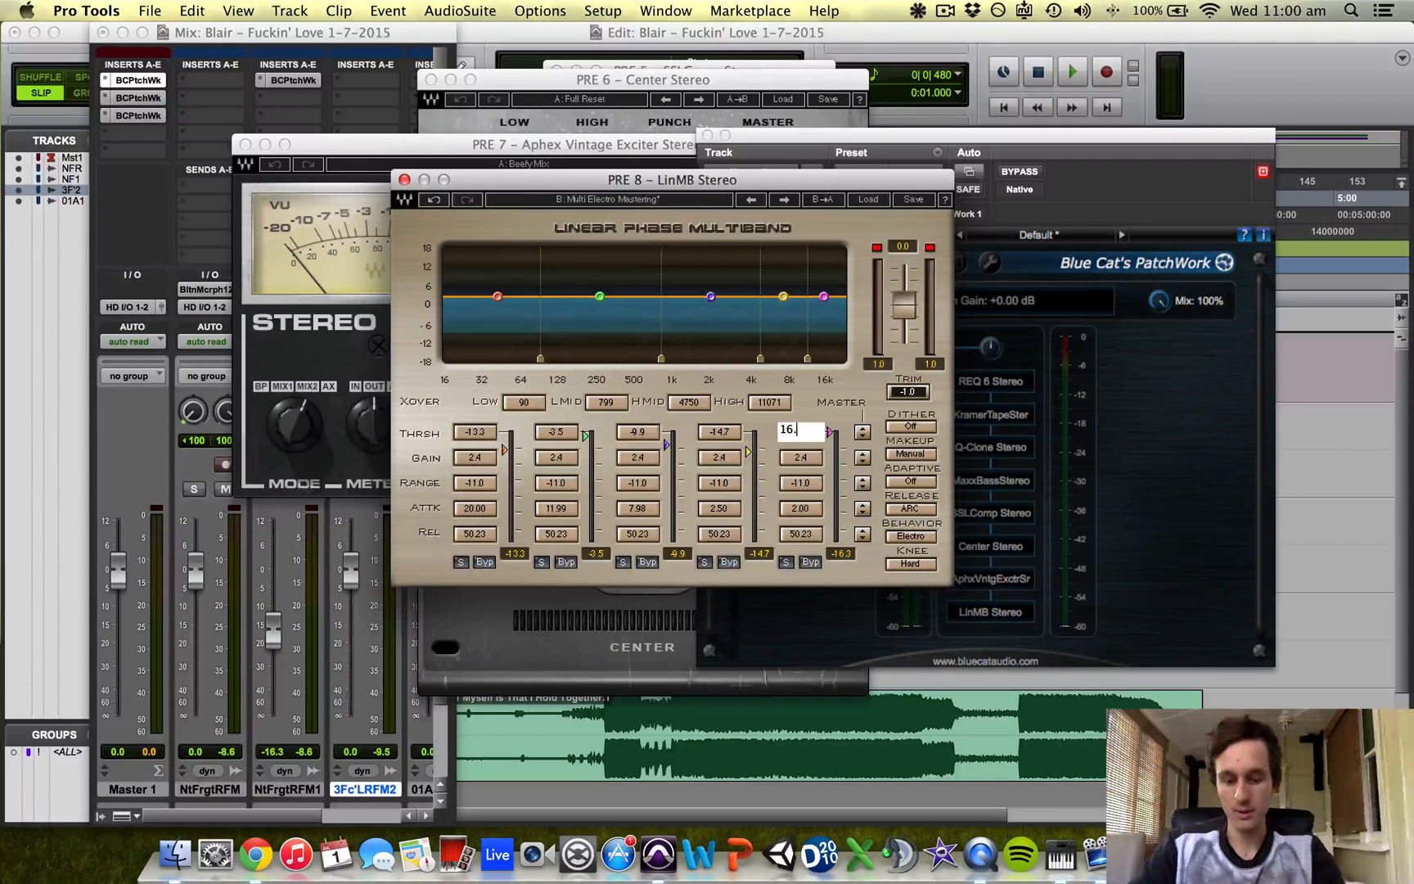
type("3")
key("Return")
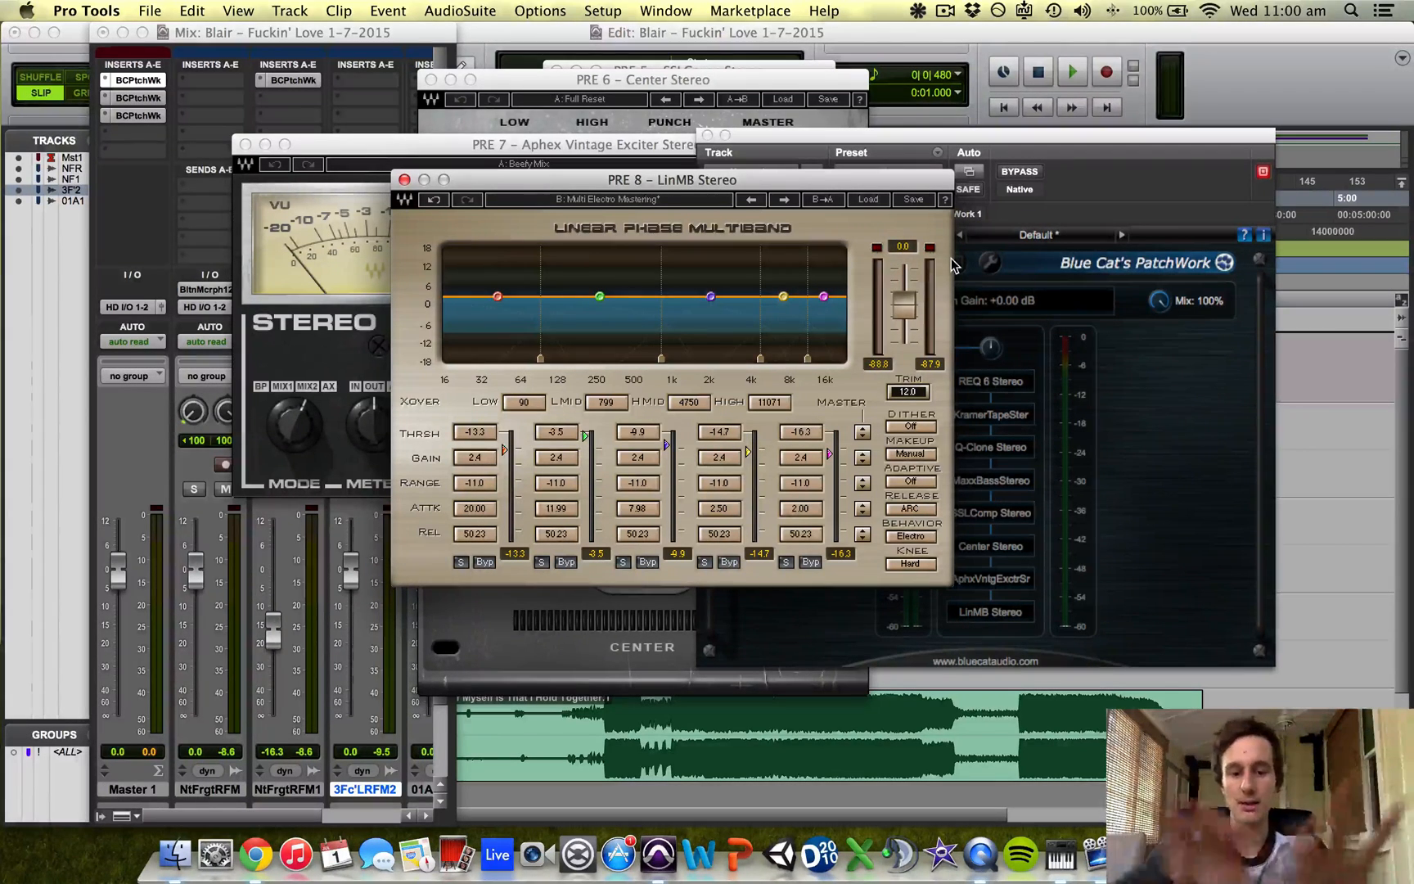
Set LinMB's makeup to Auto while the song plays, then stop playback and set its output gain to -0.1
key("space")
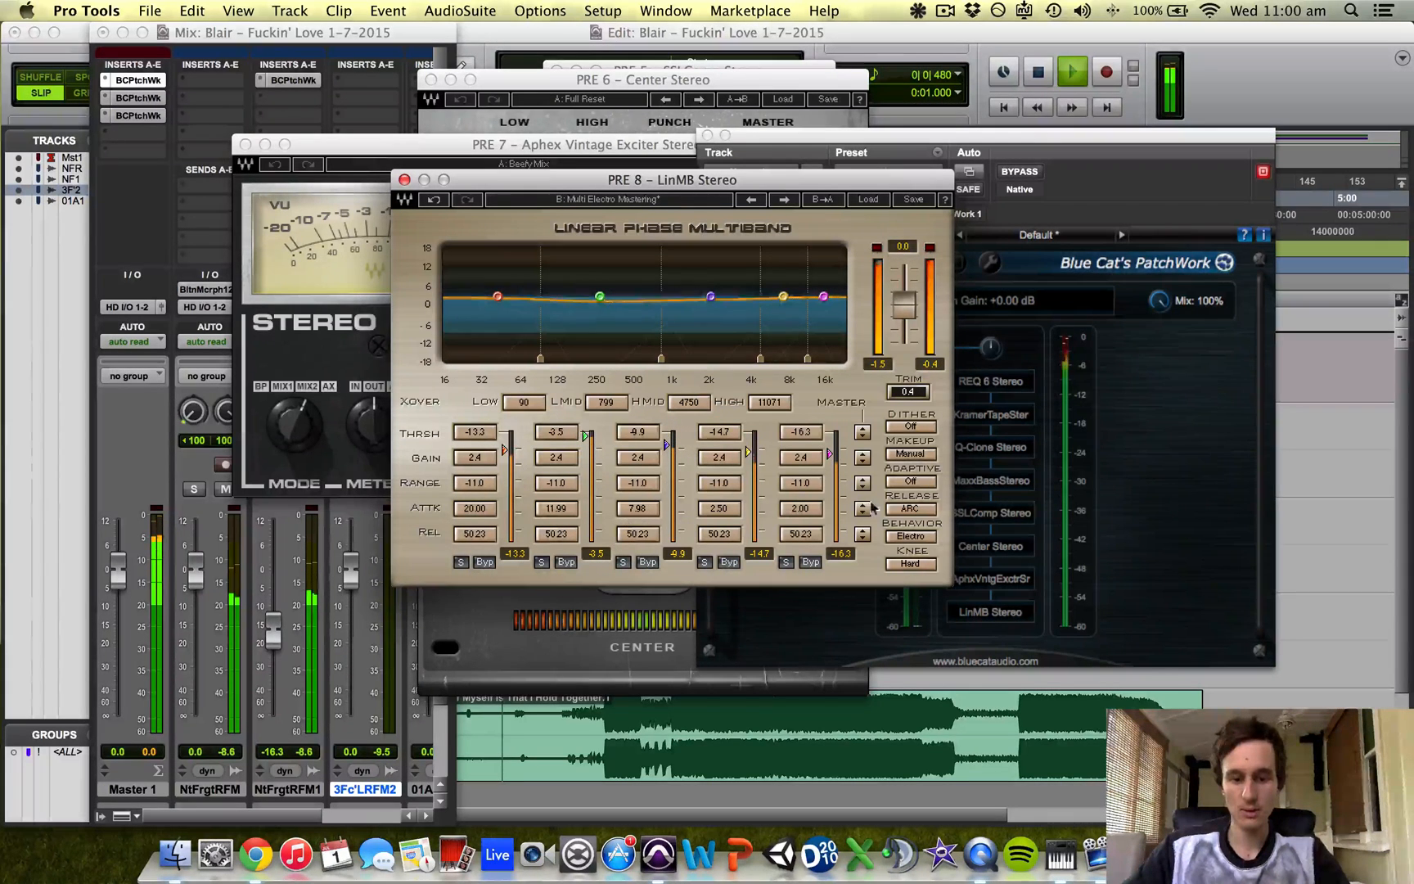
left_click(910, 454)
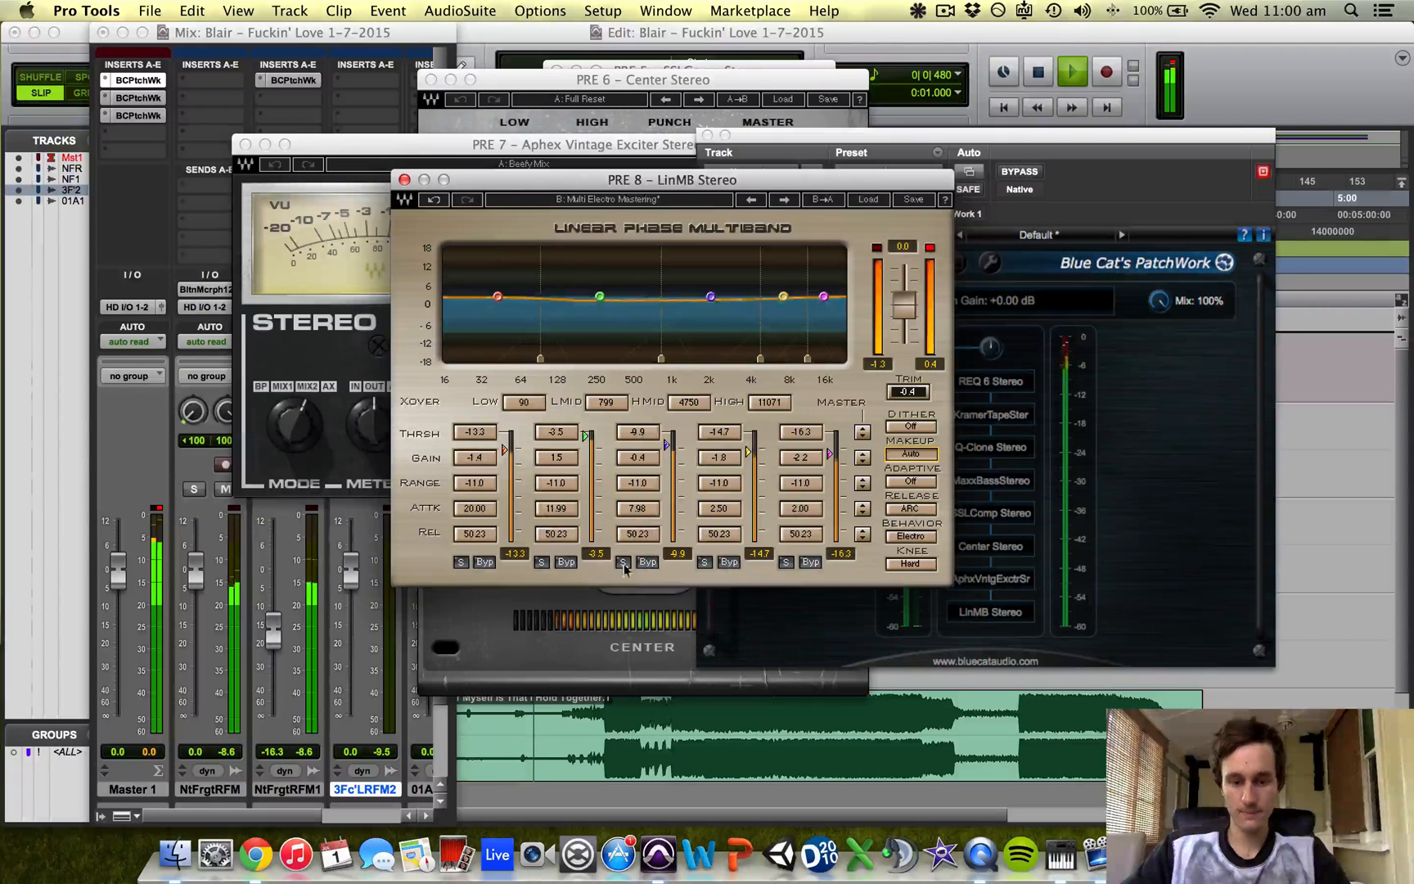
key("space")
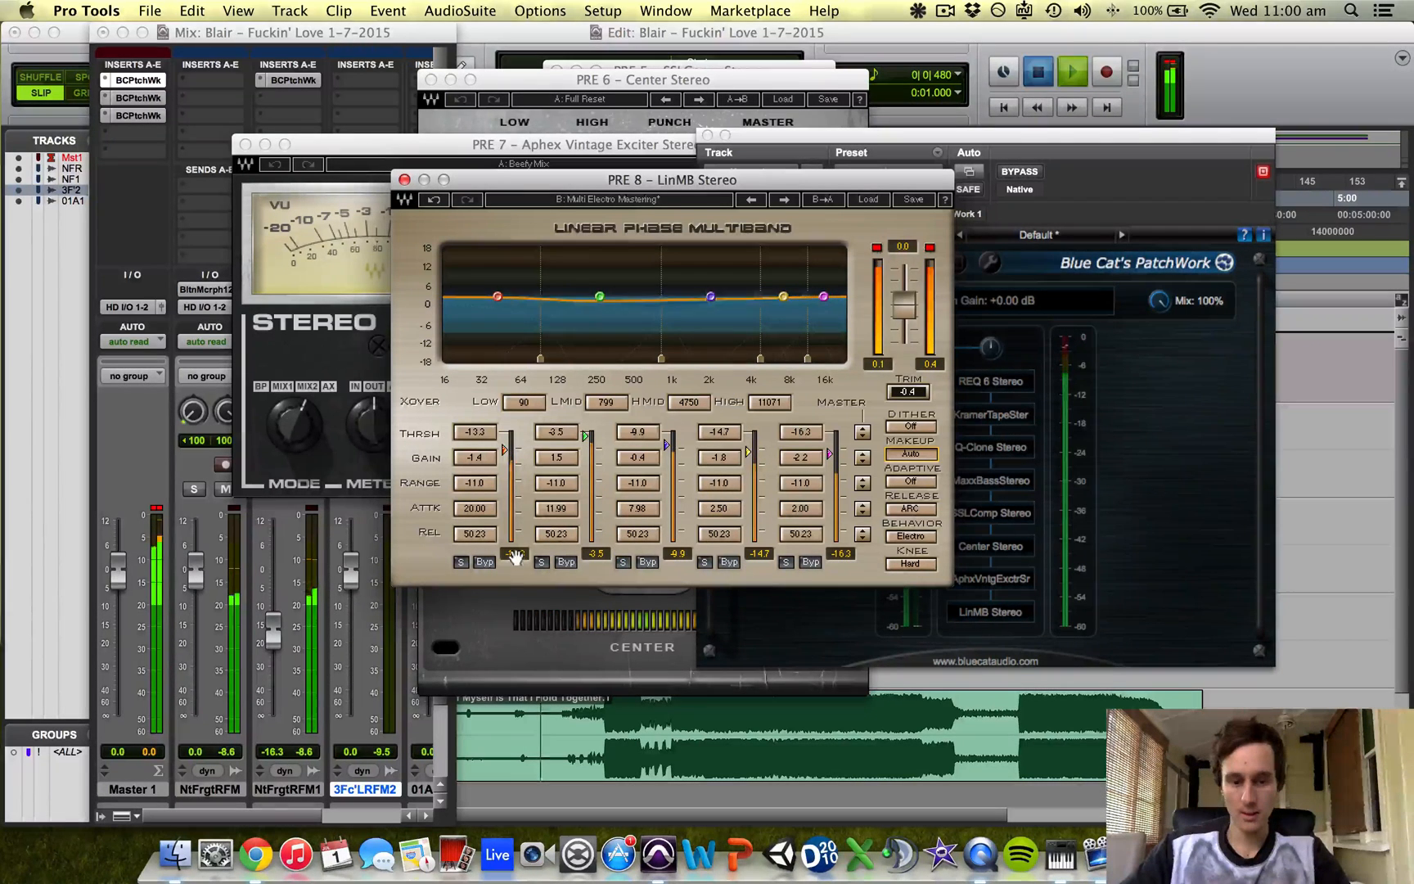
left_click(156, 508)
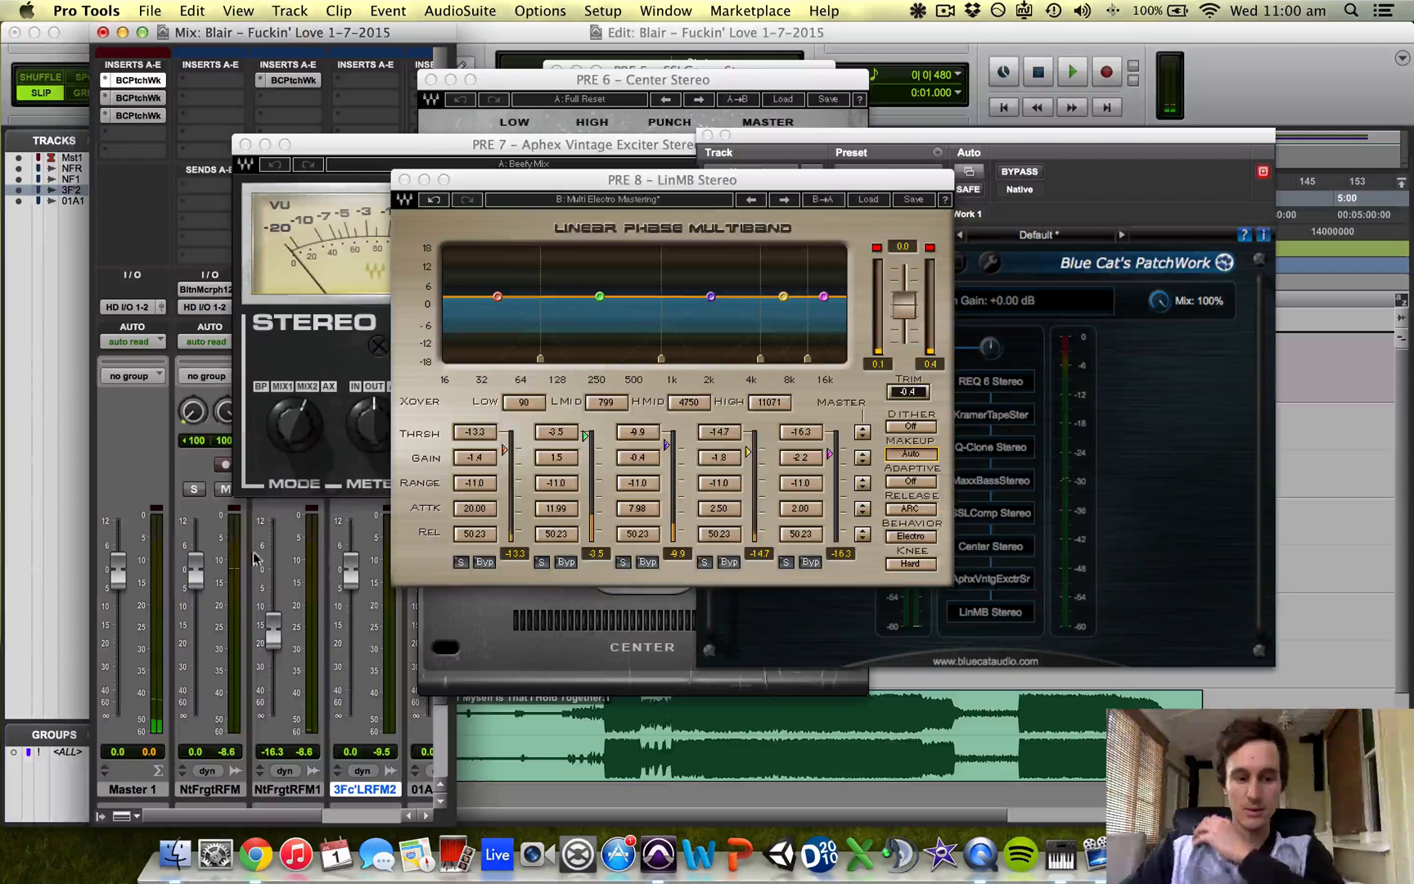
left_click(905, 309)
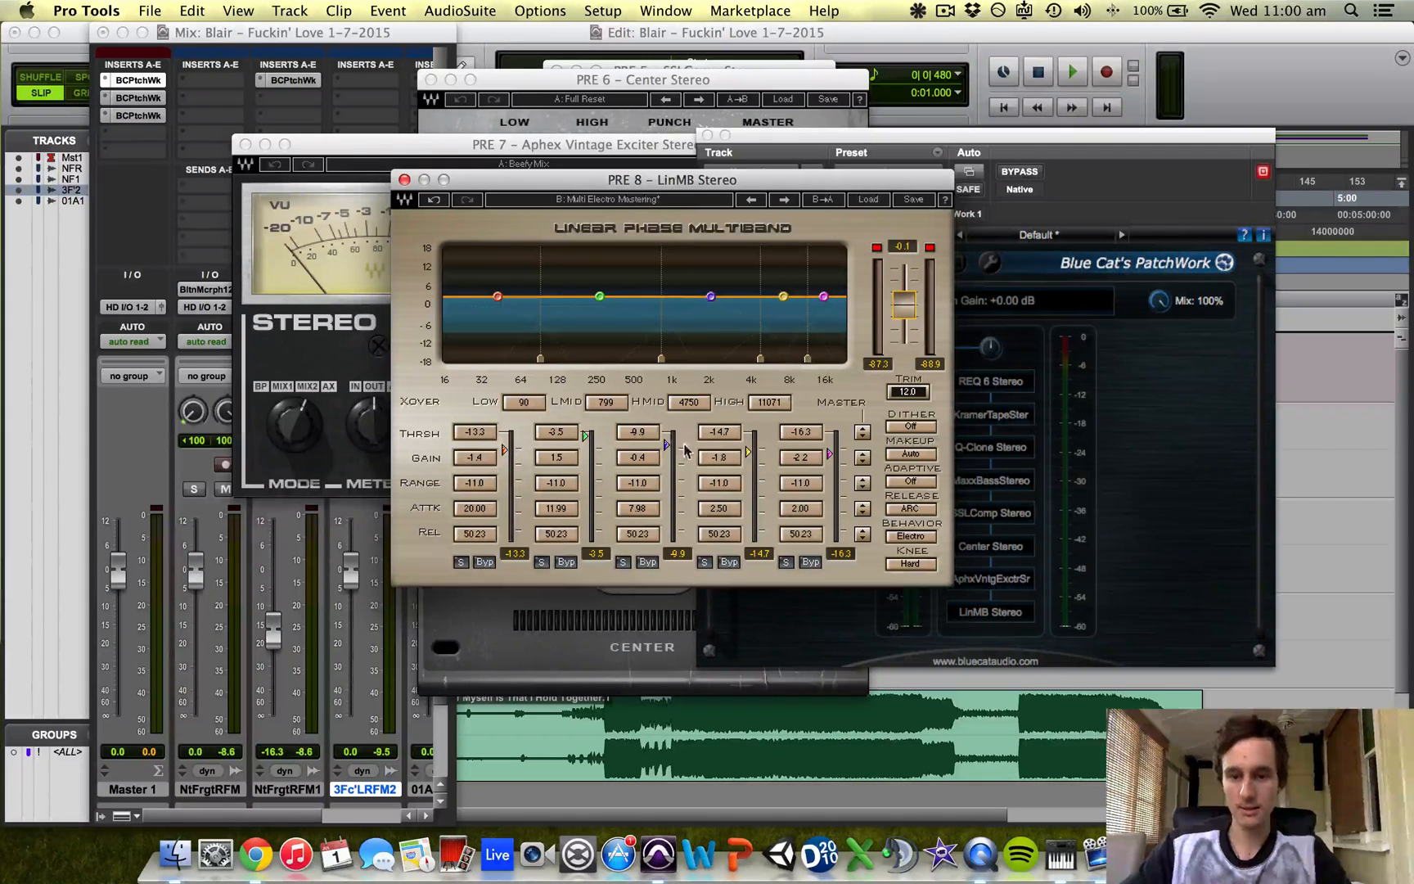
Play the song and lower all LinMB thresholds together to -19.3, -9.5, -15.9, -20.7 and -22.3
left_click(863, 432)
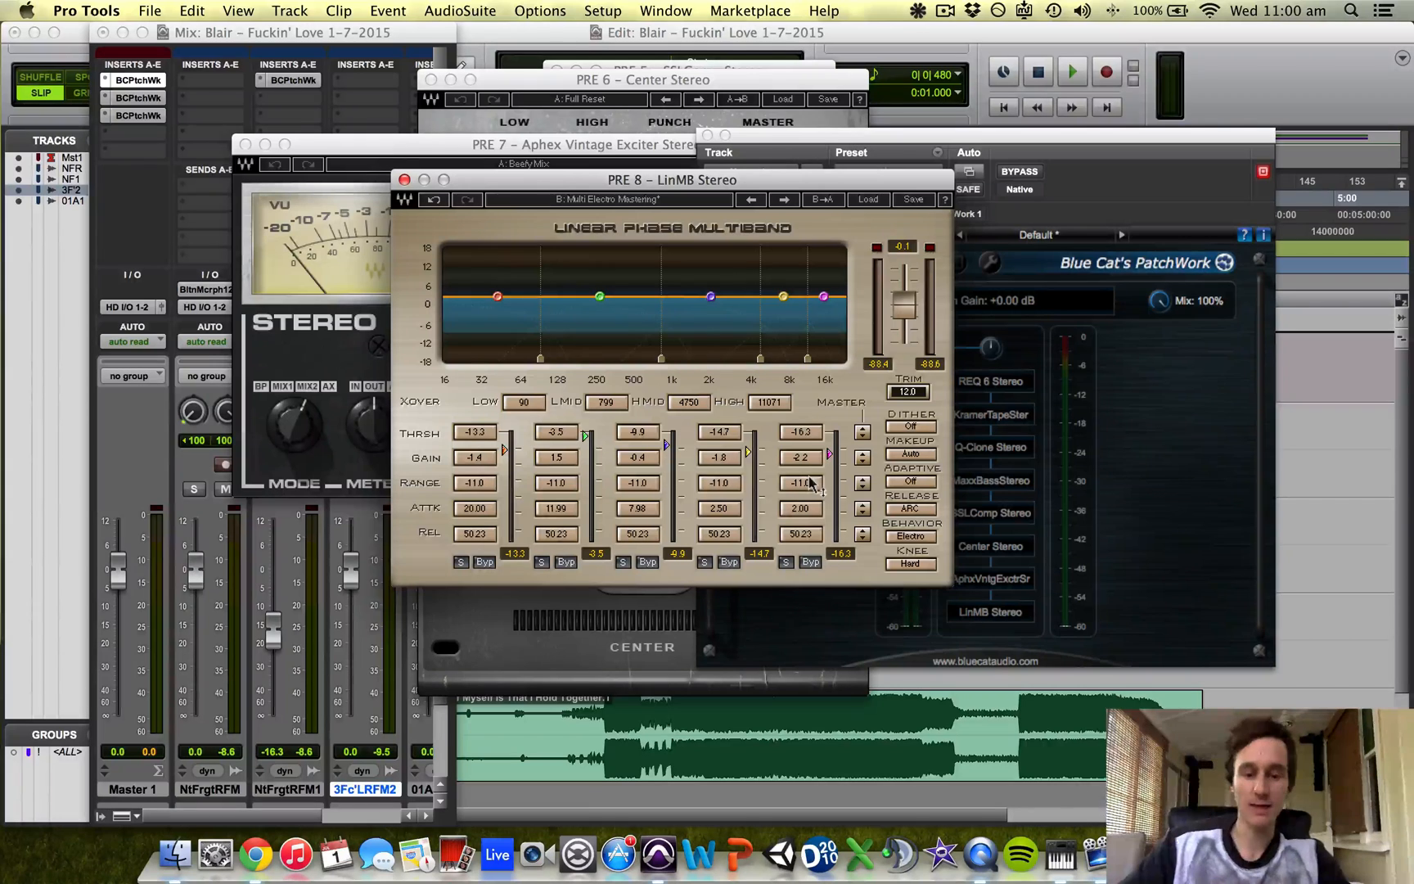
left_click(862, 436)
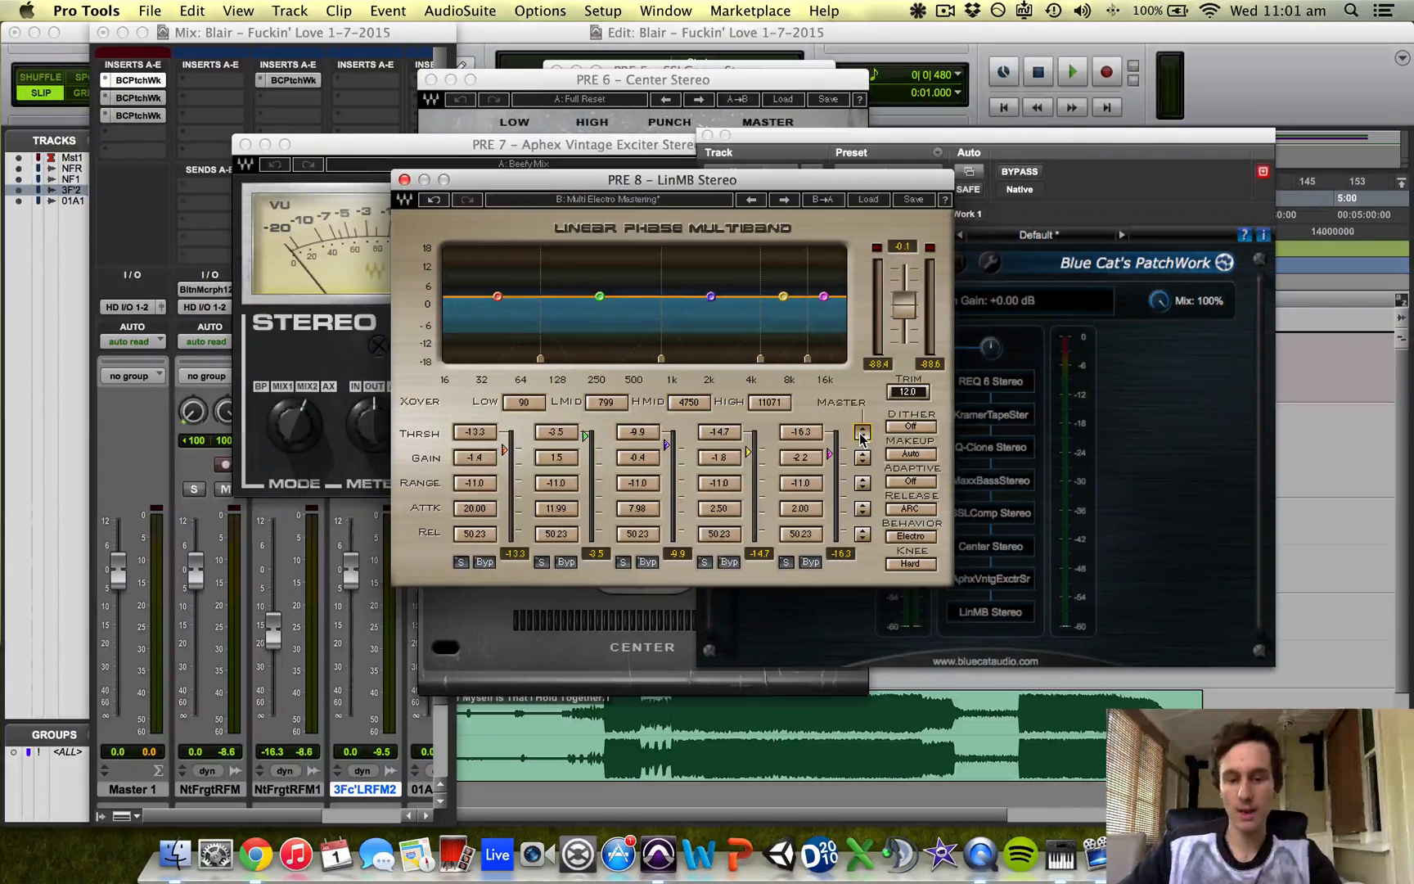
key("space")
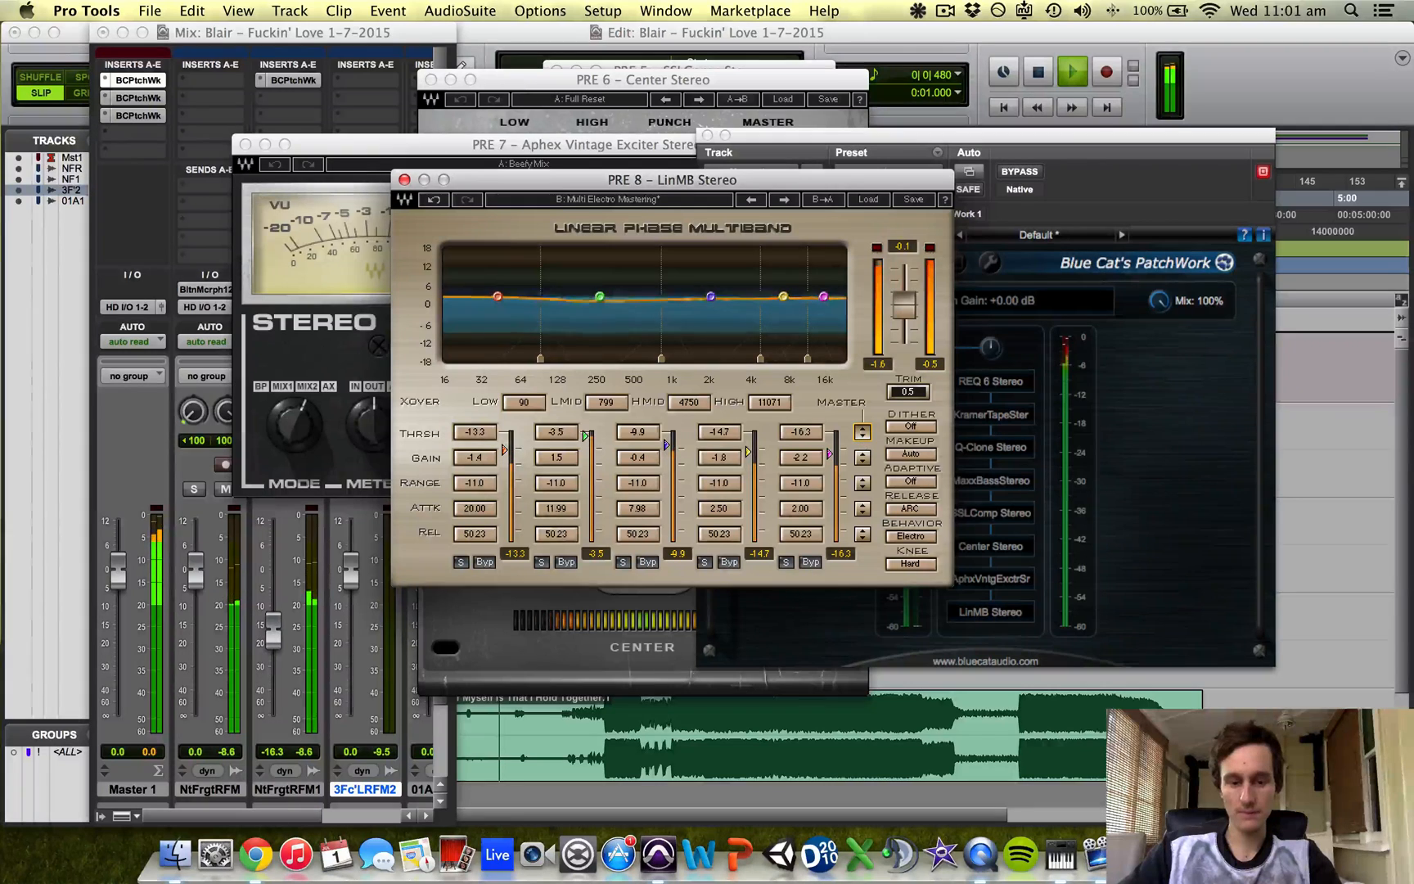
left_click_drag(861, 437, 861, 471)
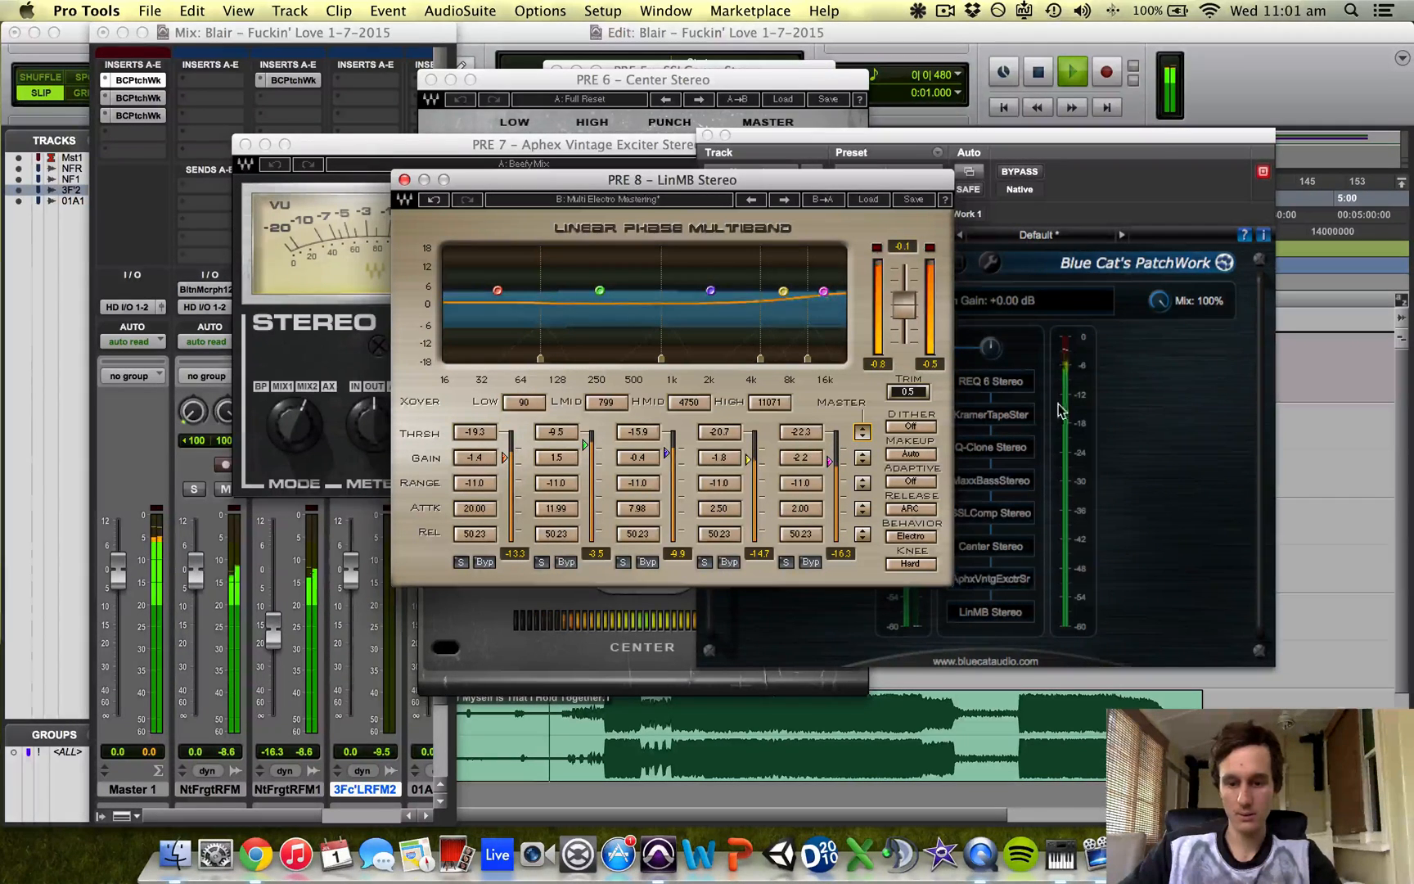
Bring the PatchWork window forward and toggle LinMB Stereo's bypass during playback to compare the sound
left_click_drag(1151, 139, 1184, 134)
mouse_move(994, 612)
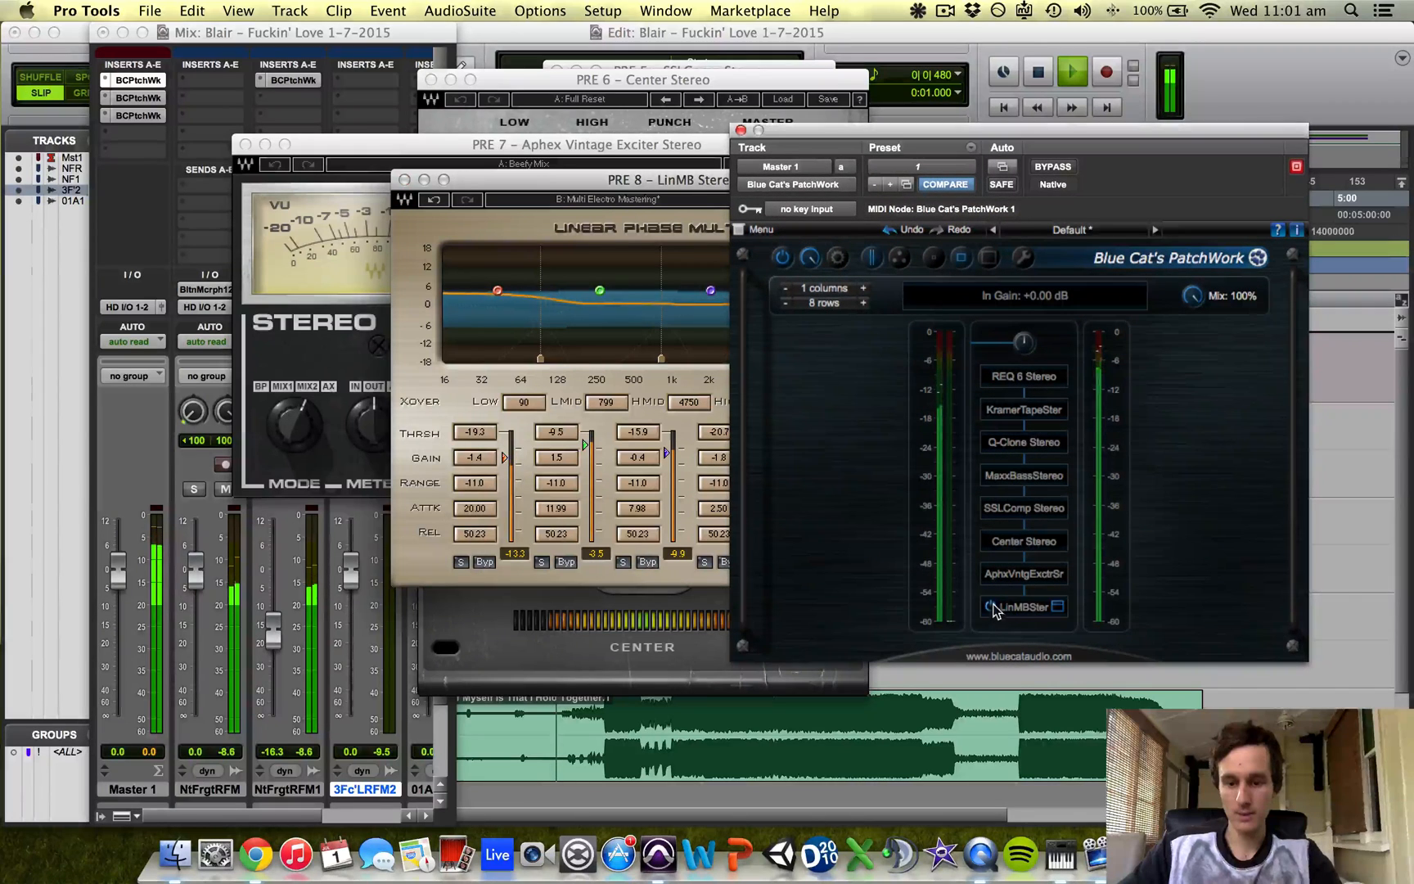
left_click(990, 609)
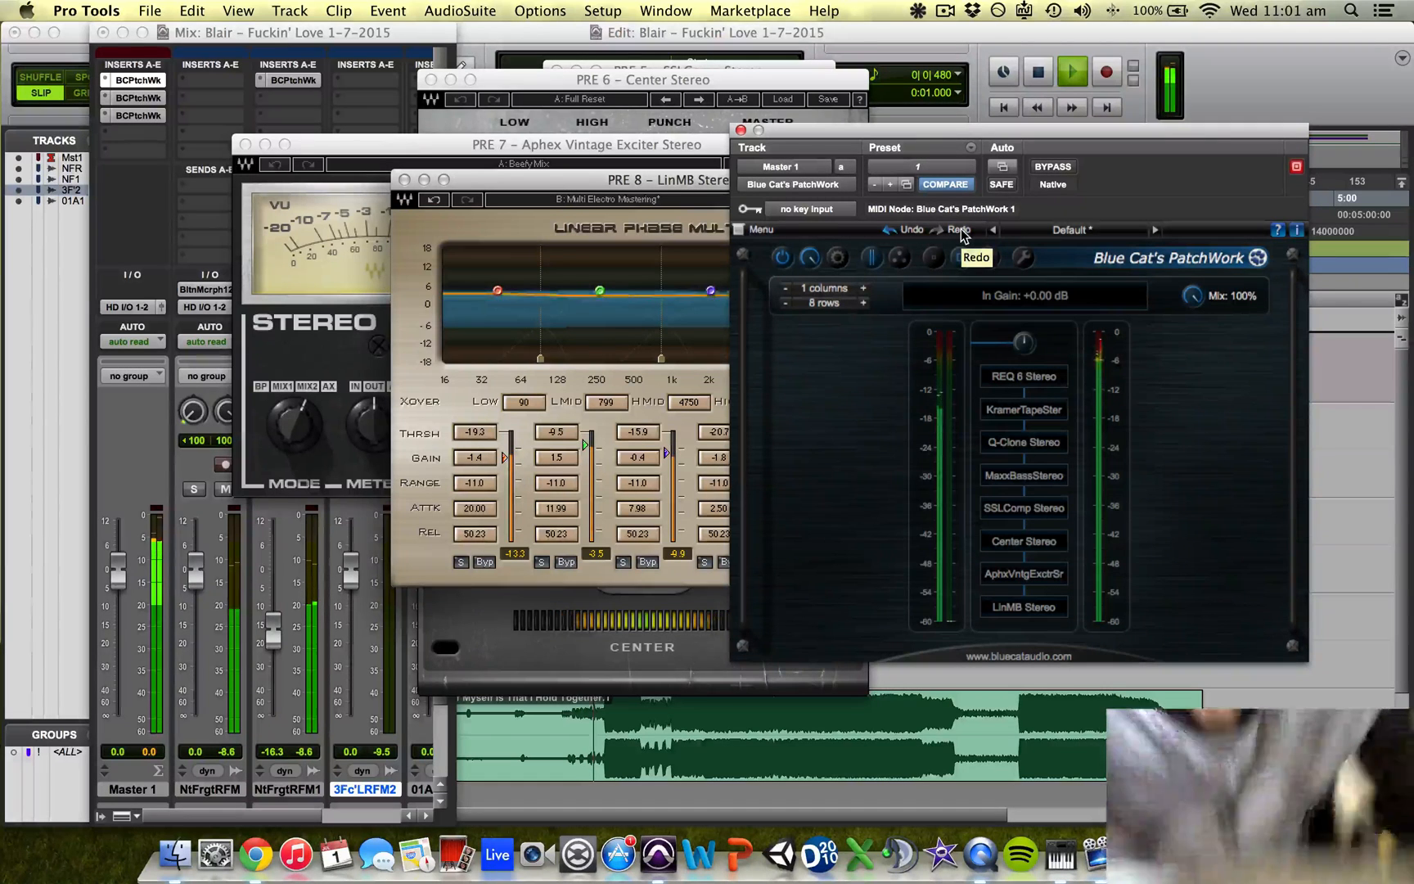
key("space")
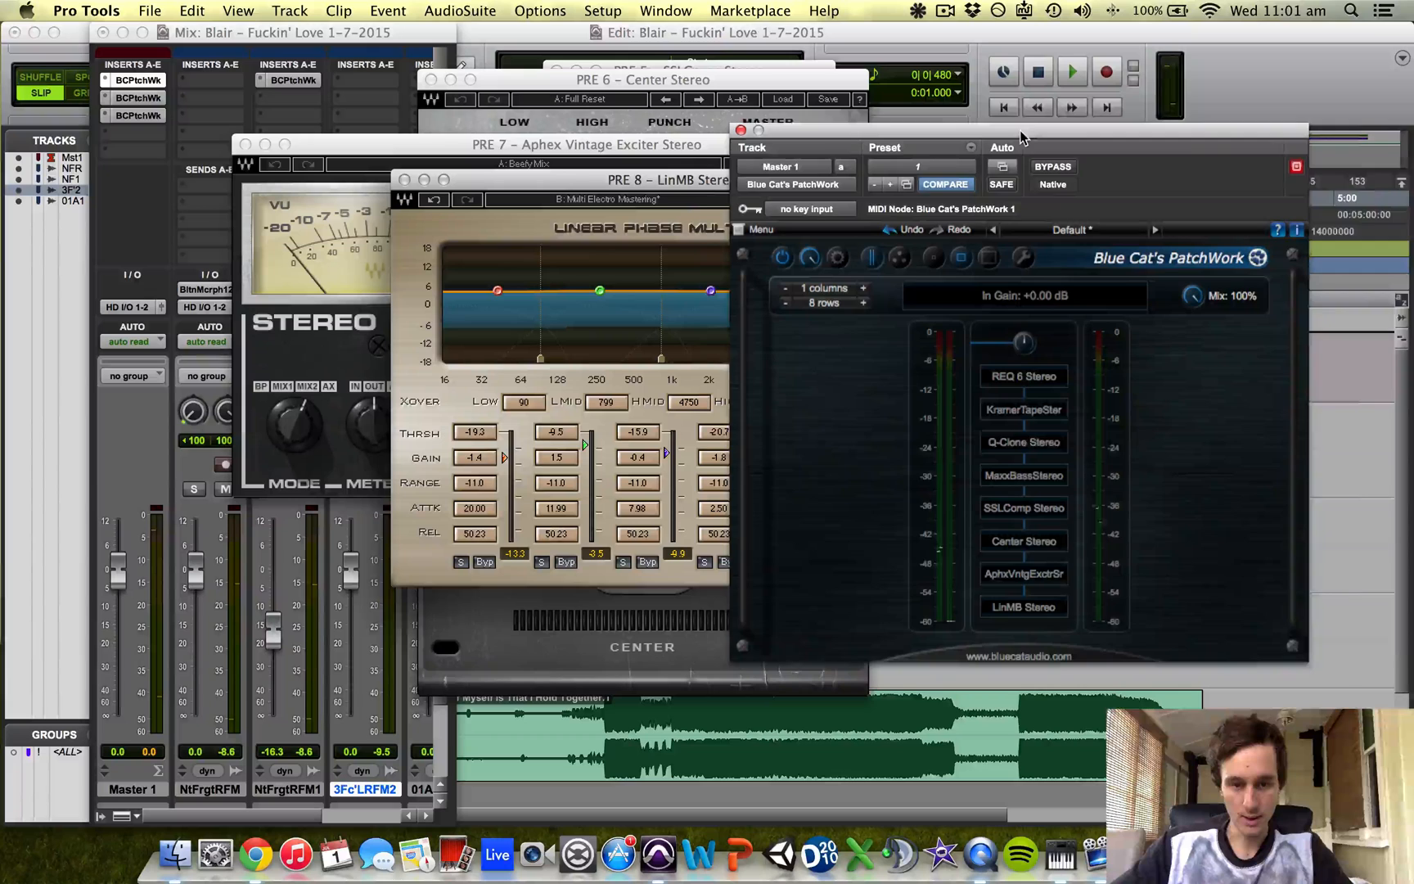
Set LinMB's second band gain to 0.5 and compare playback with LinMB on and bypassed
left_click_drag(1020, 132, 1171, 118)
left_click_drag(548, 450, 548, 442)
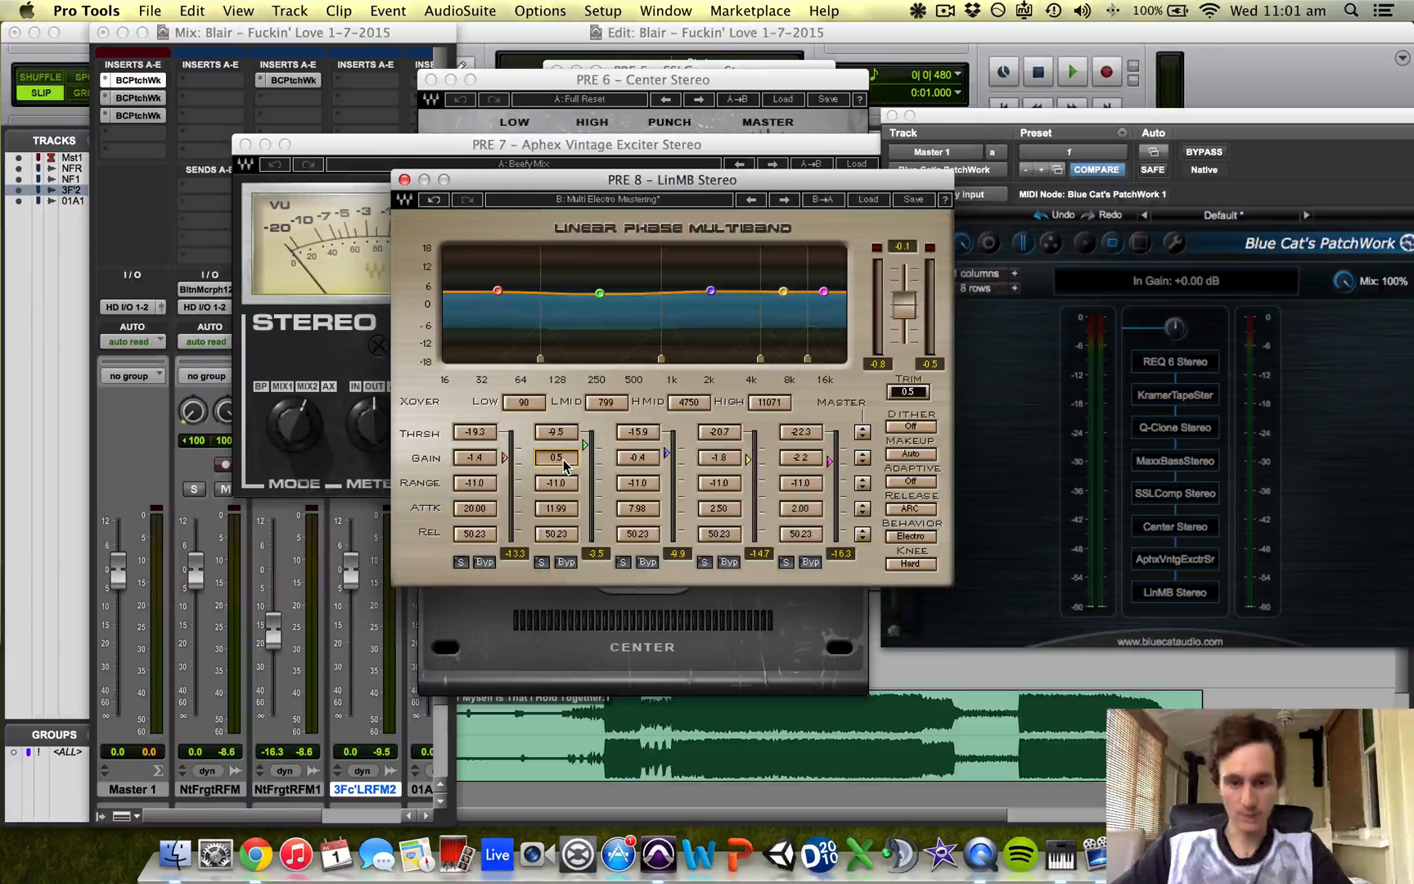
key("space")
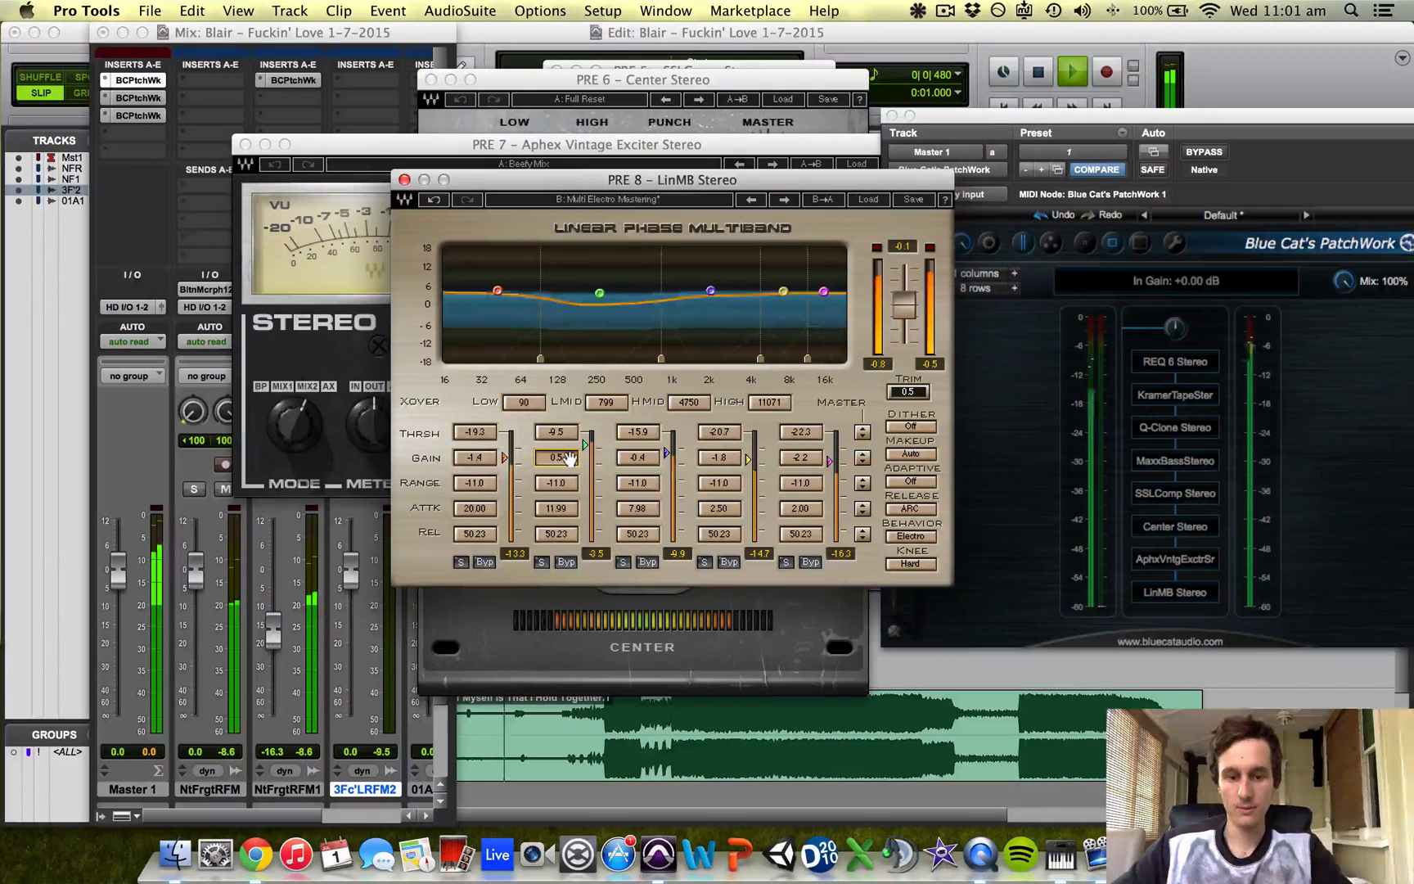
left_click(1143, 595)
left_click(1144, 598)
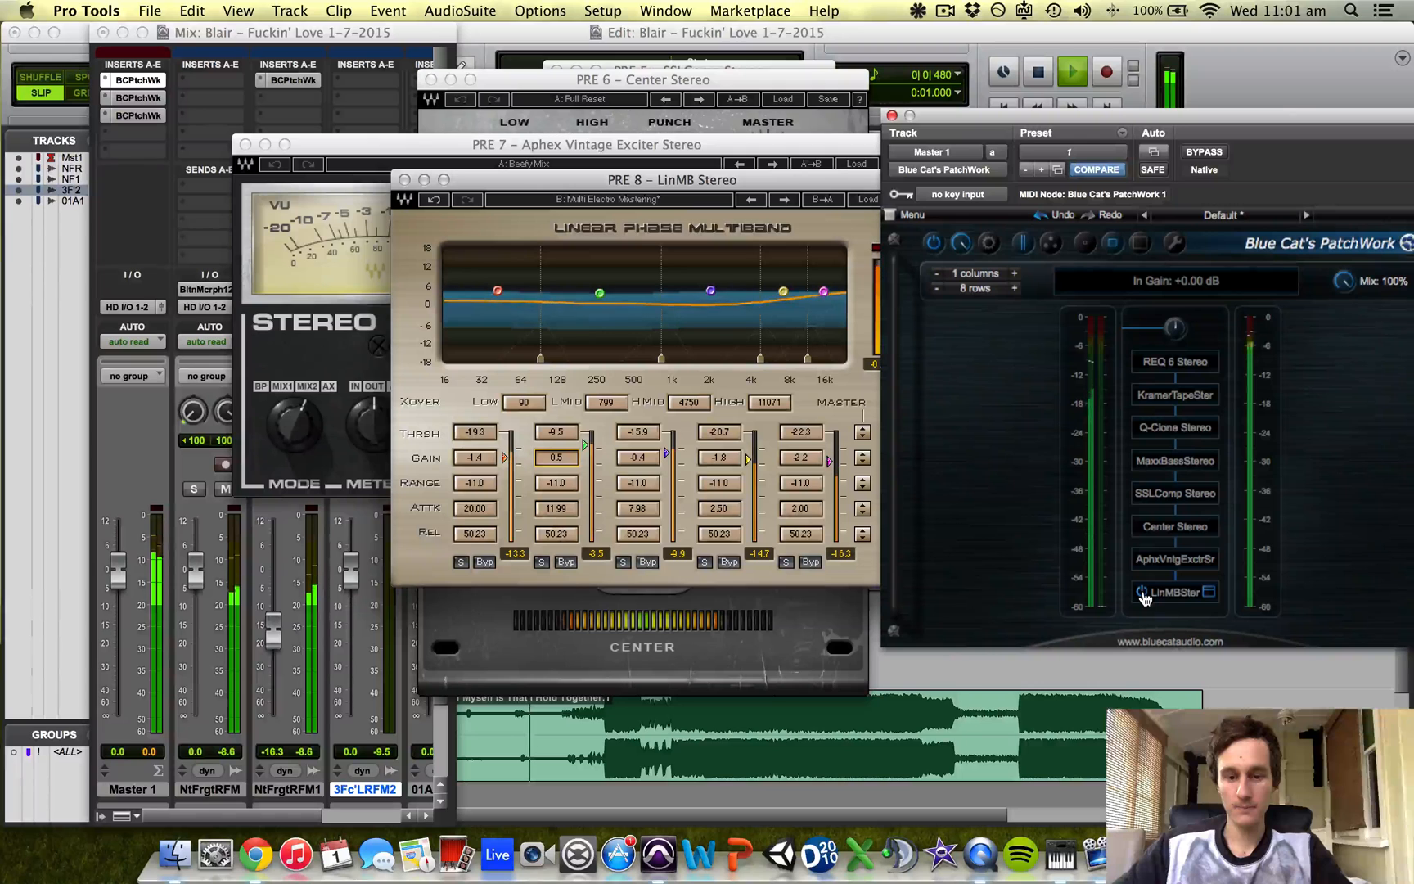
left_click(1142, 593)
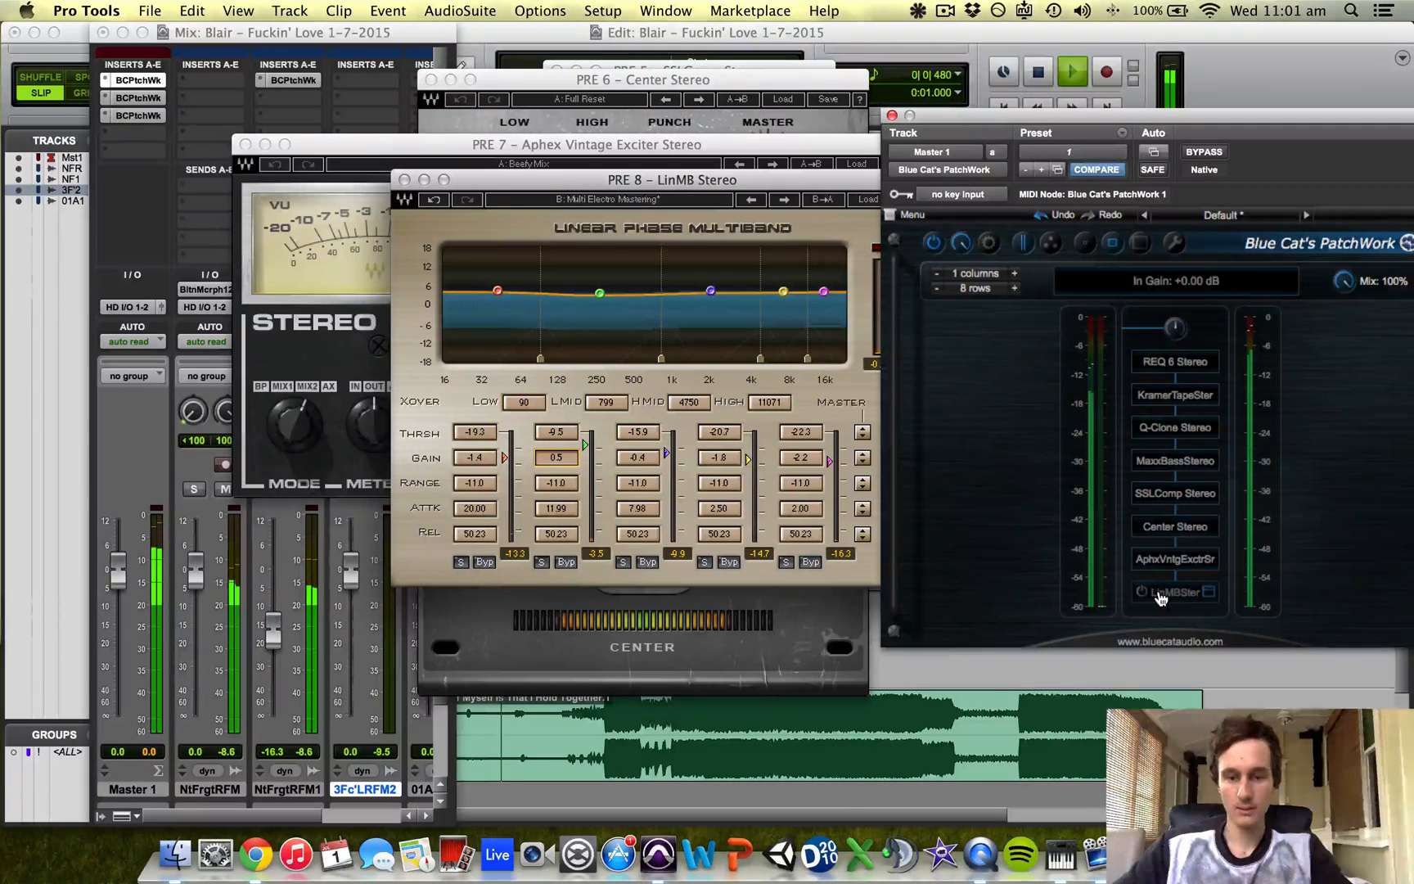
Set LinMB's first band gain to -1.5, re-enable LinMB Stereo in the chain and stop playback
left_click(463, 454)
left_click_drag(463, 455, 463, 457)
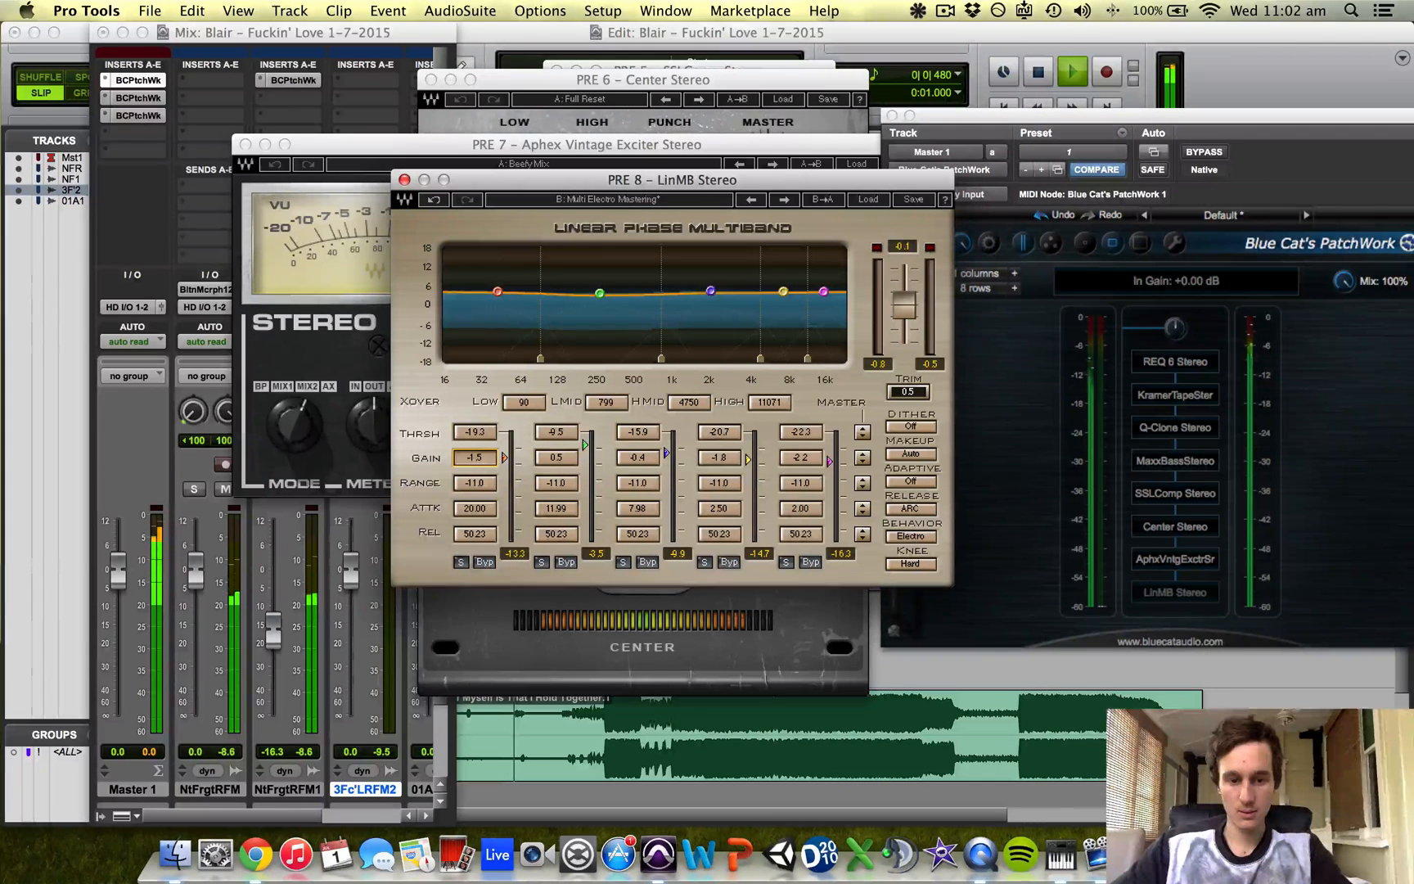
left_click(1145, 595)
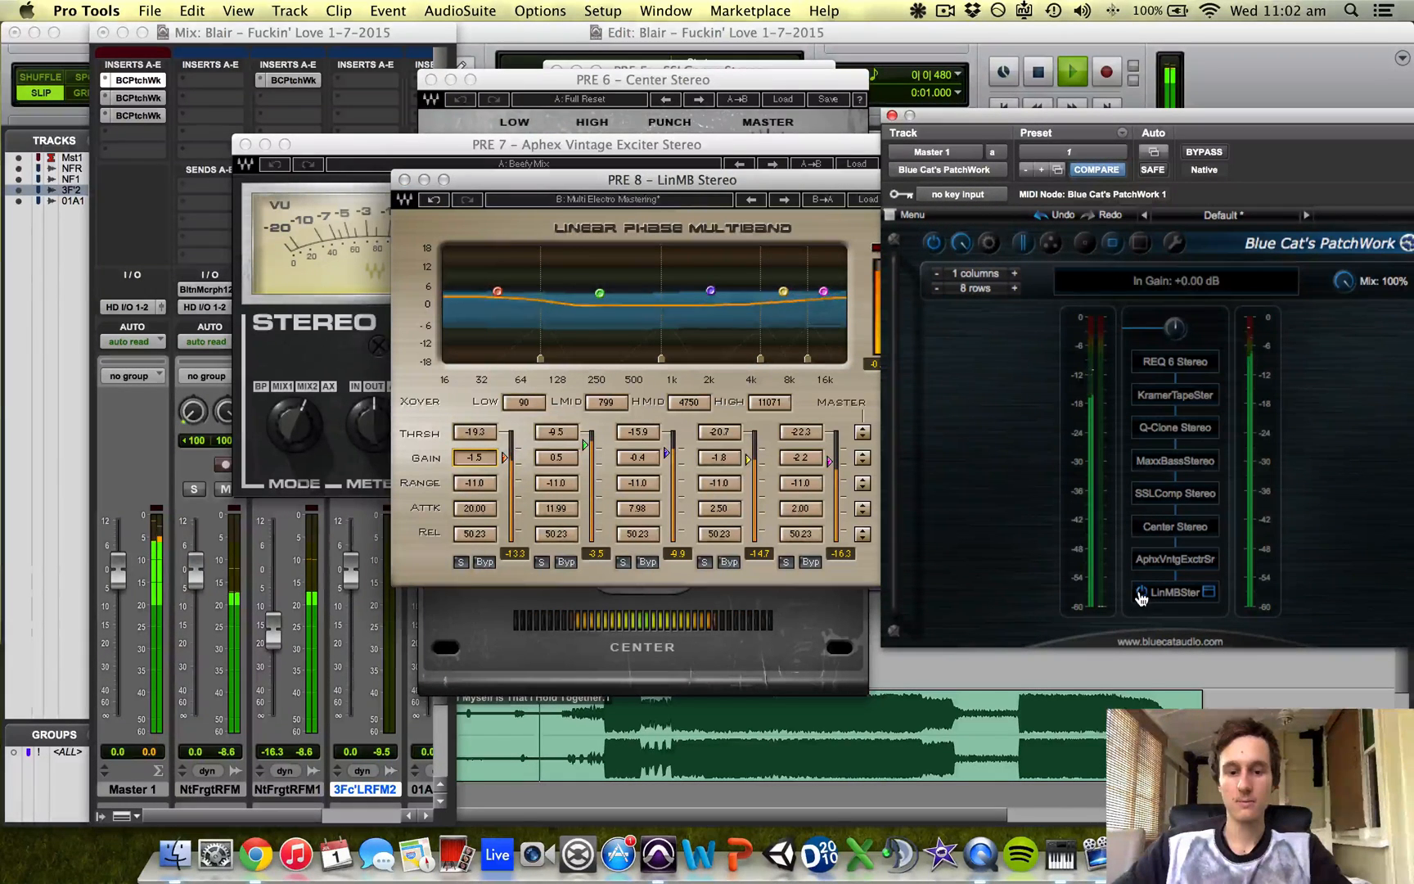
key("space")
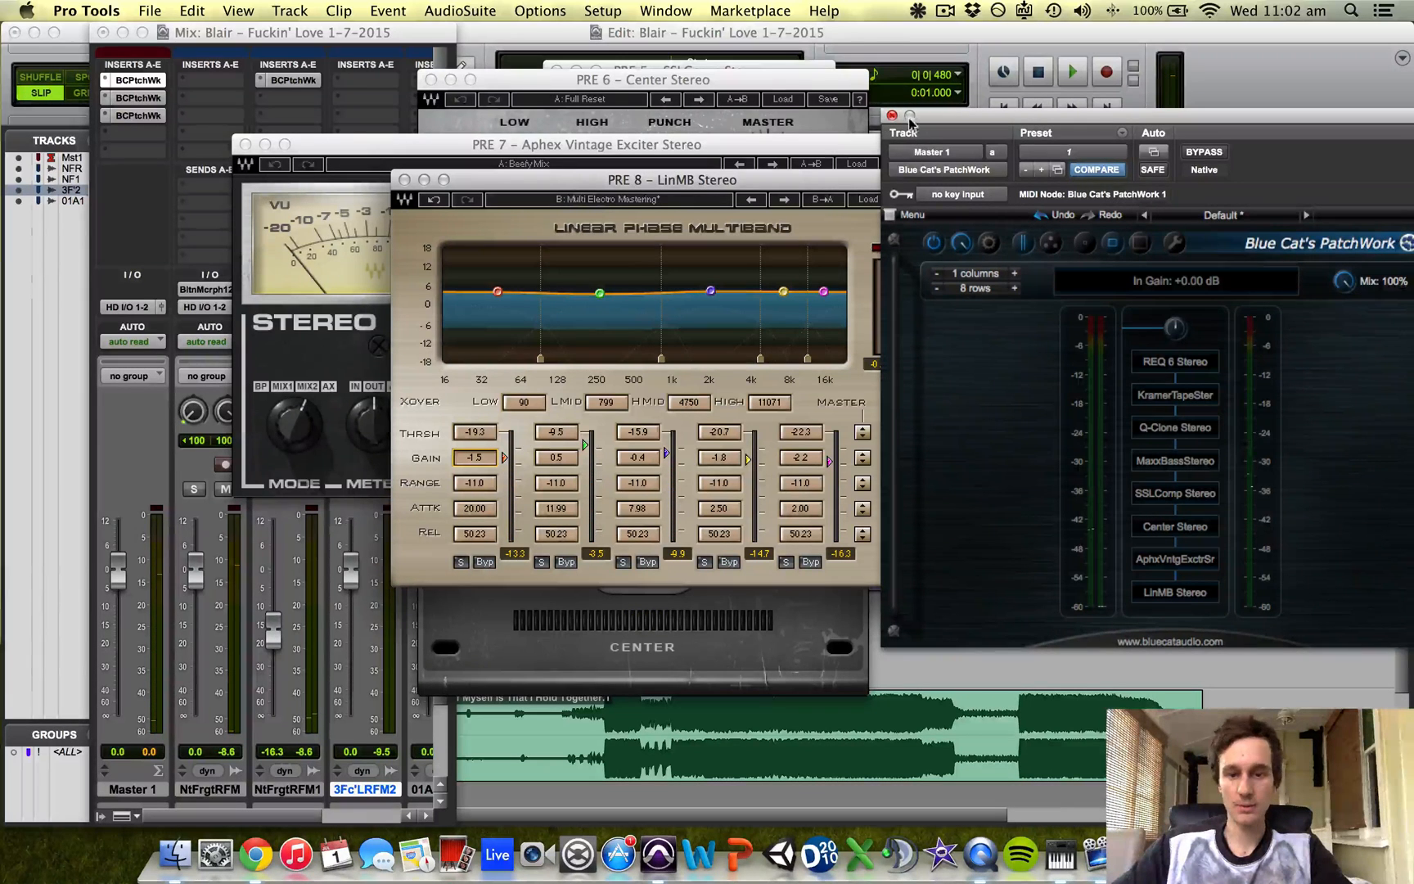
Close all plug-in windows and play the song briefly to hear the processed master
left_click(893, 115, "alt")
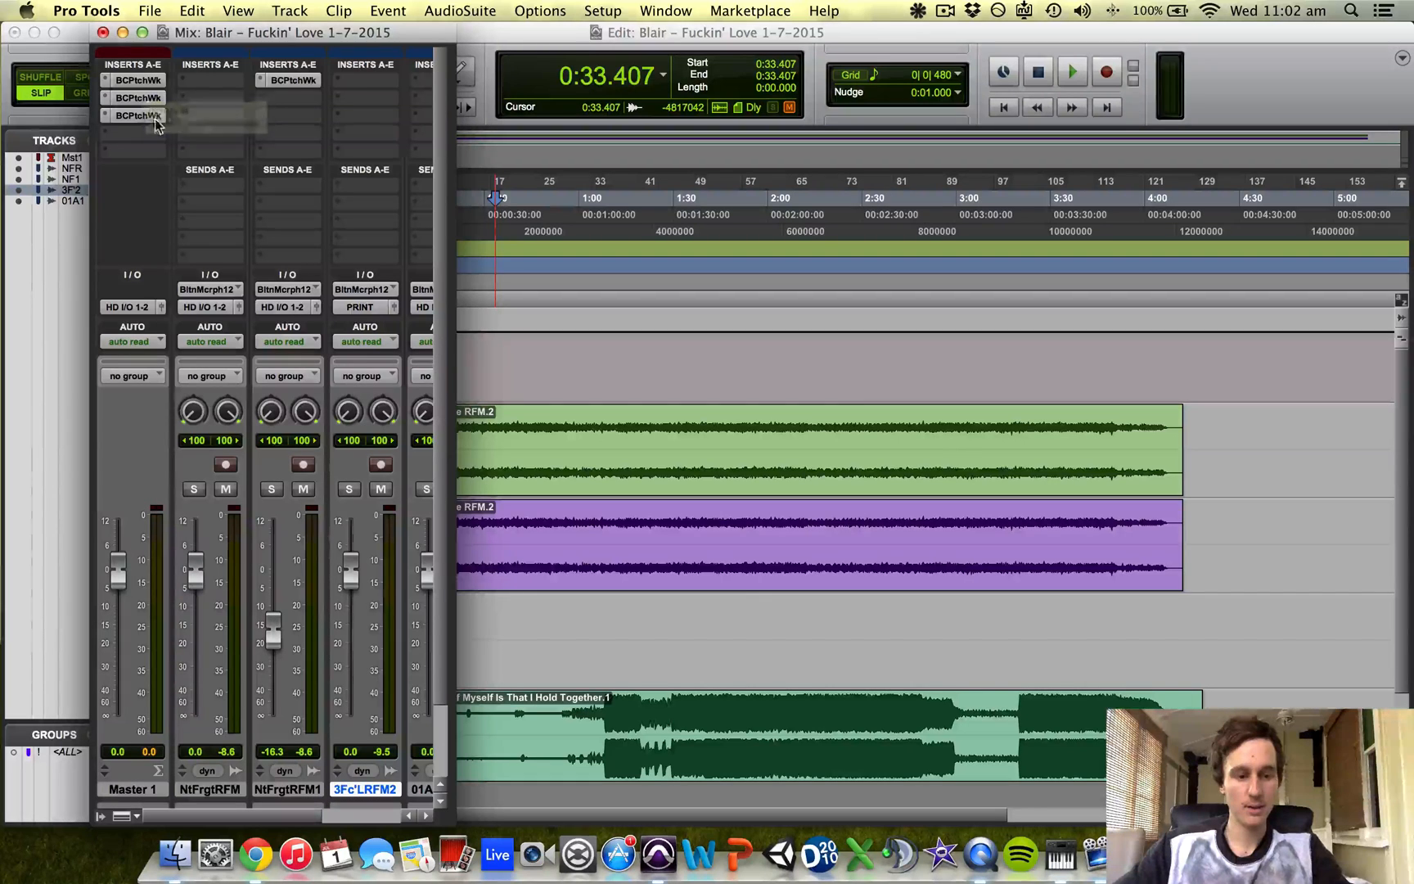
key("space")
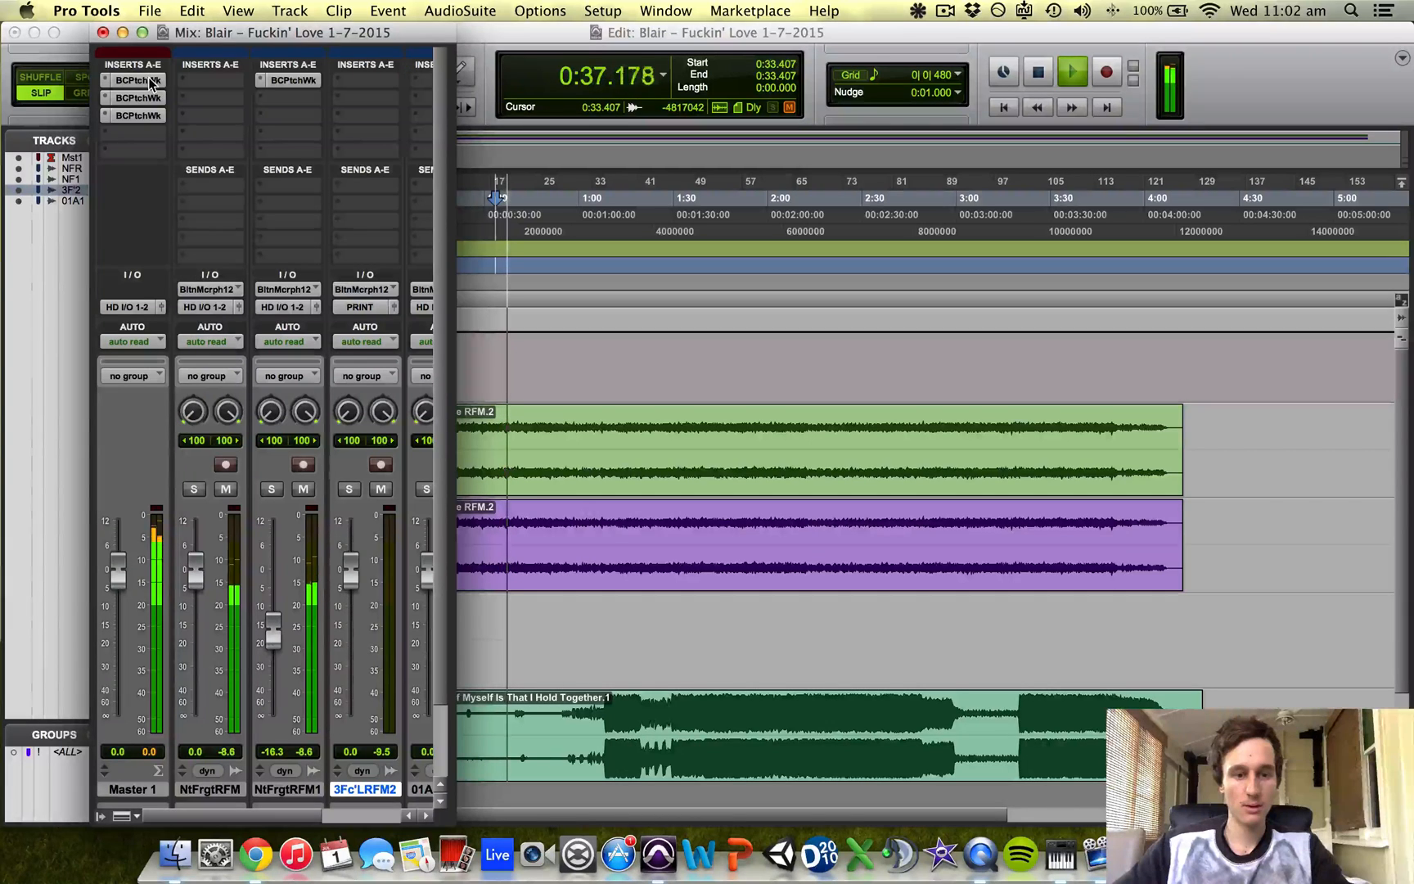
key("space")
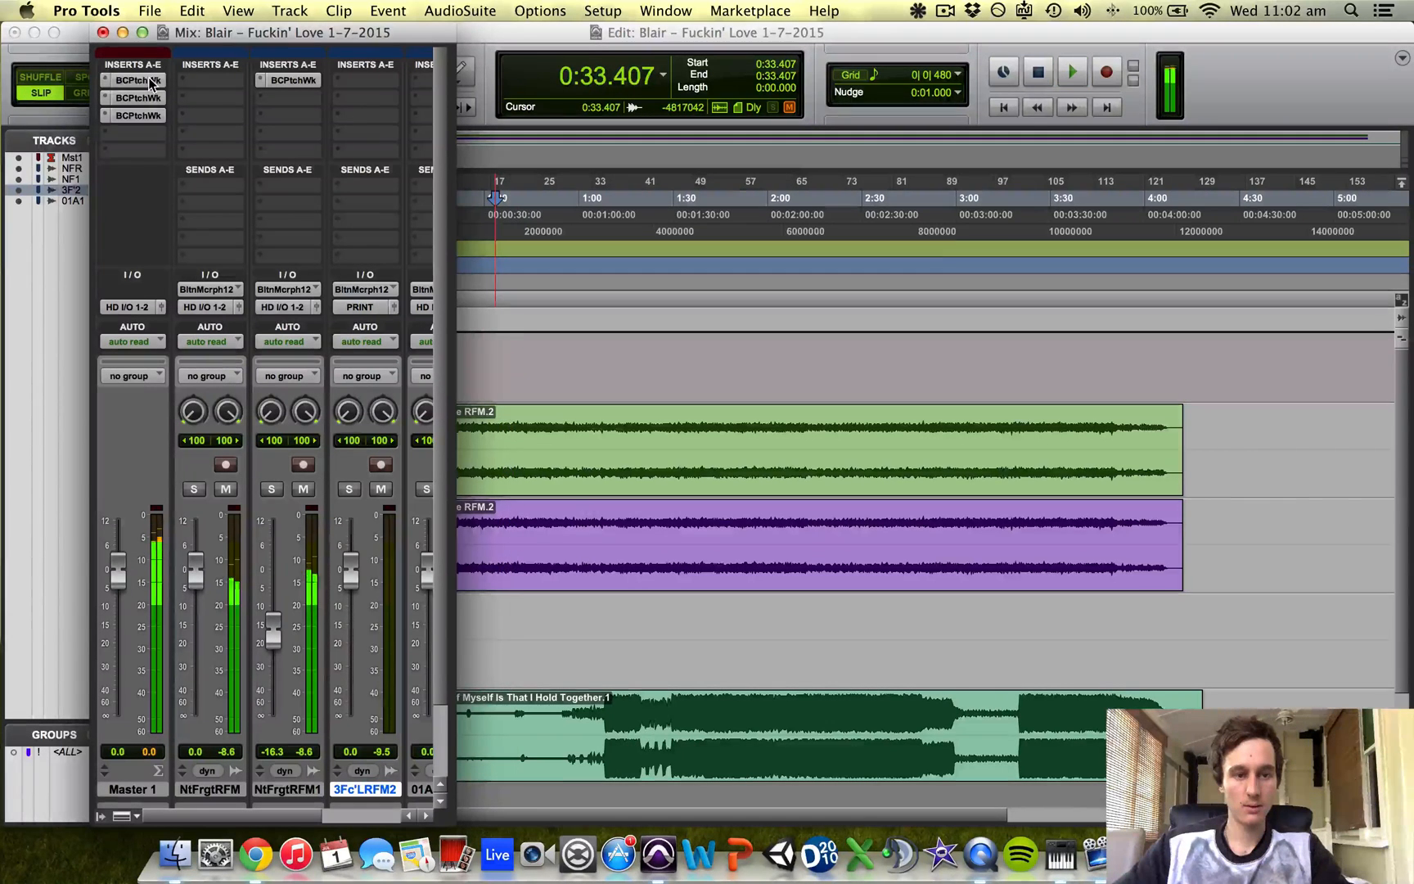
Compare playback with Master 1's first PatchWork bypassed and its fader at +8.7, then restore the insert and reset the fader to 0.0
left_click(149, 81, "super")
left_click_drag(120, 578, 119, 540)
key("space")
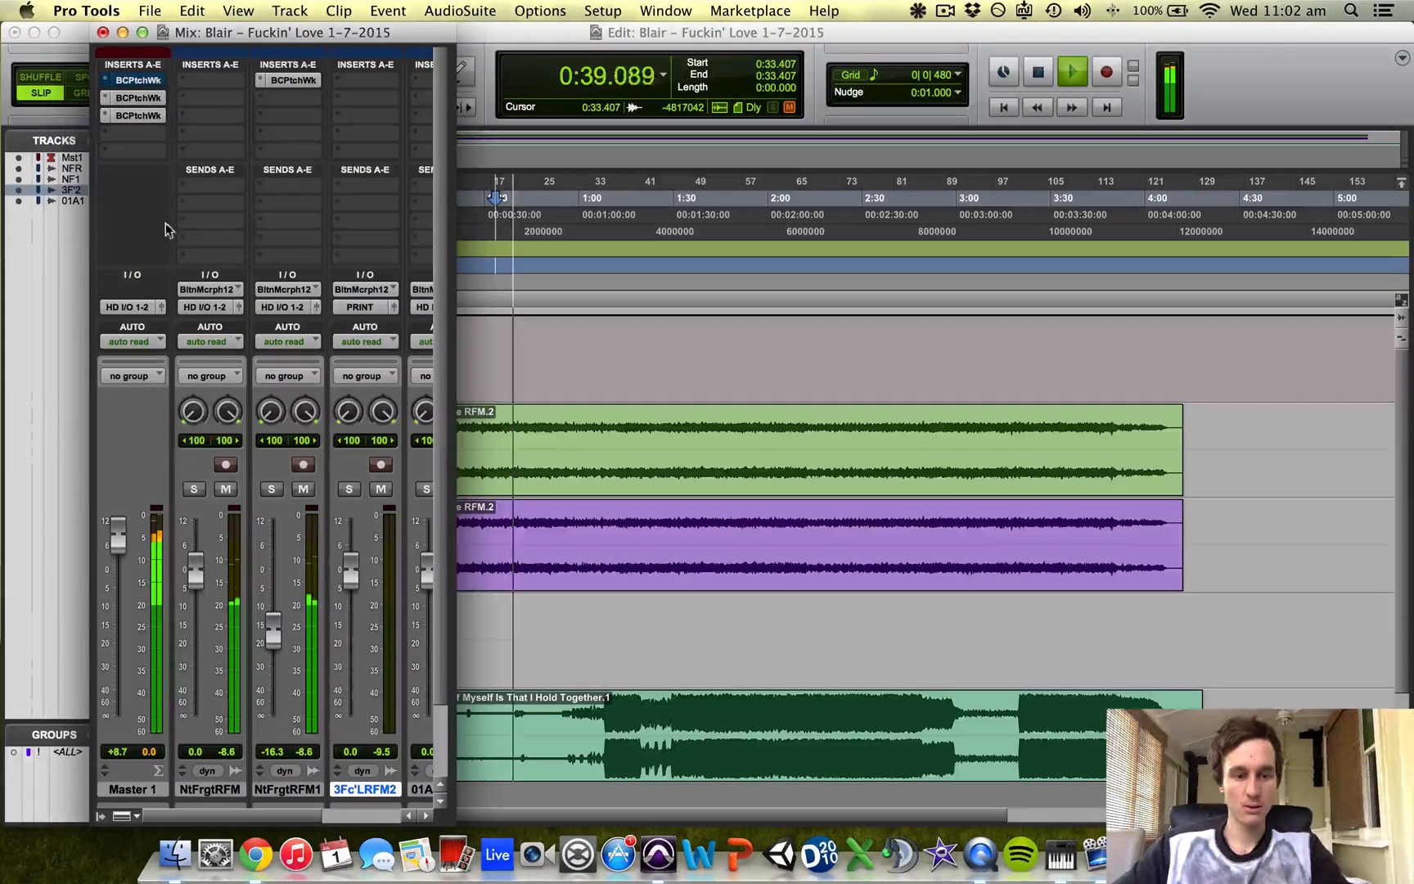
key("space")
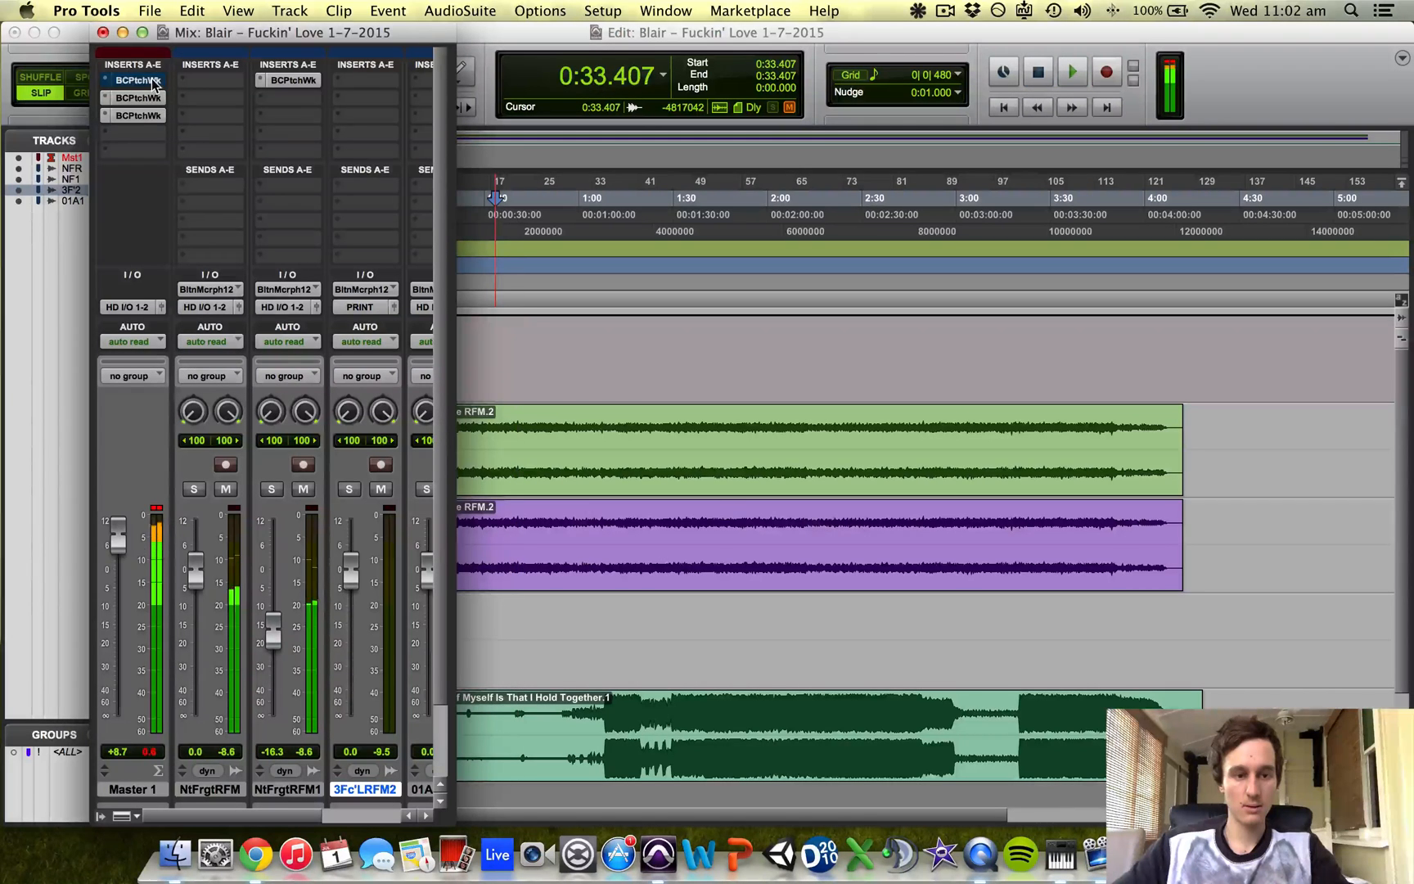
left_click(119, 538, "alt")
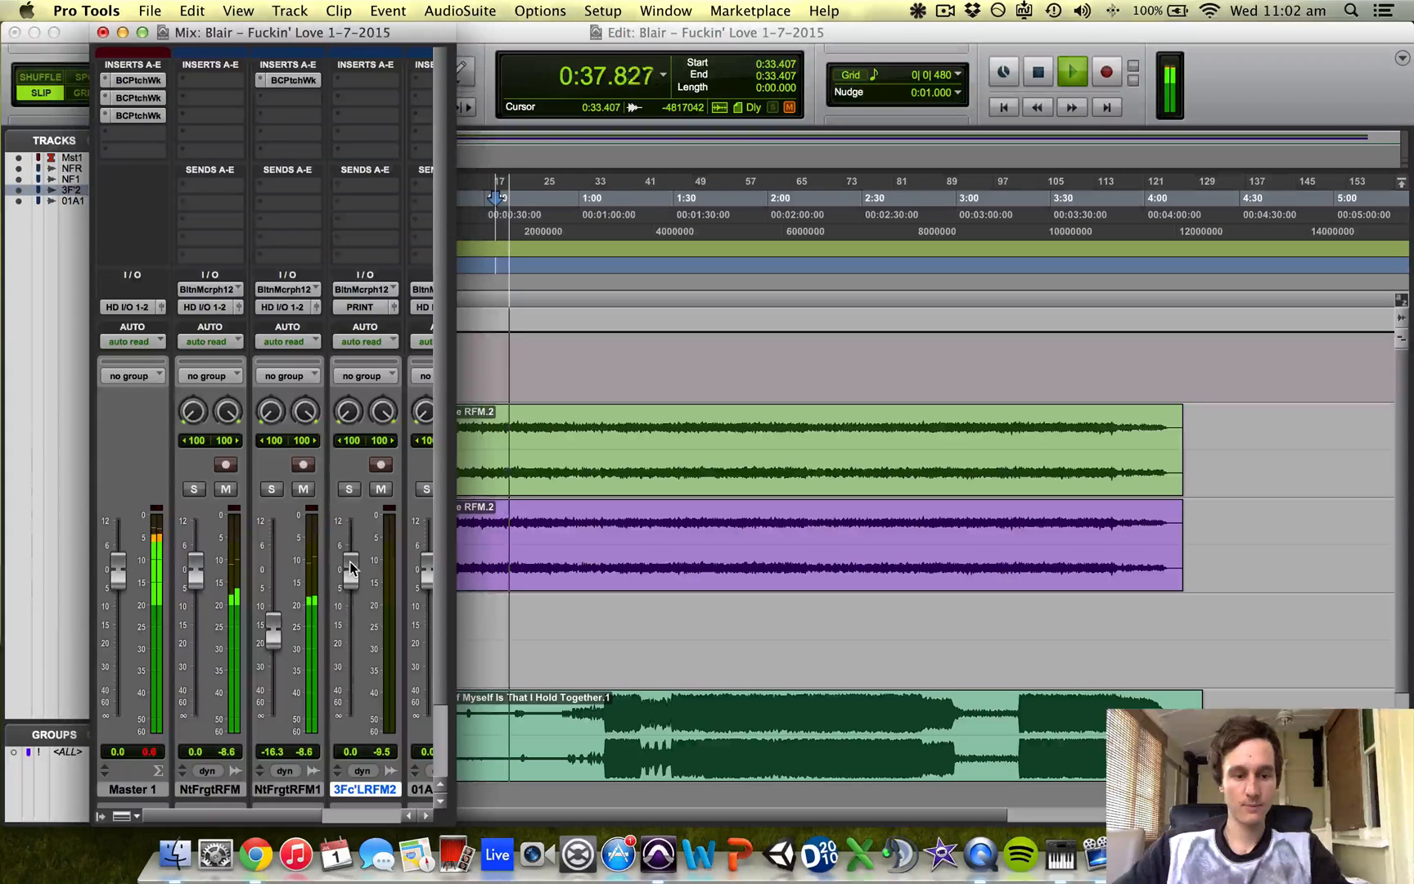
key("space")
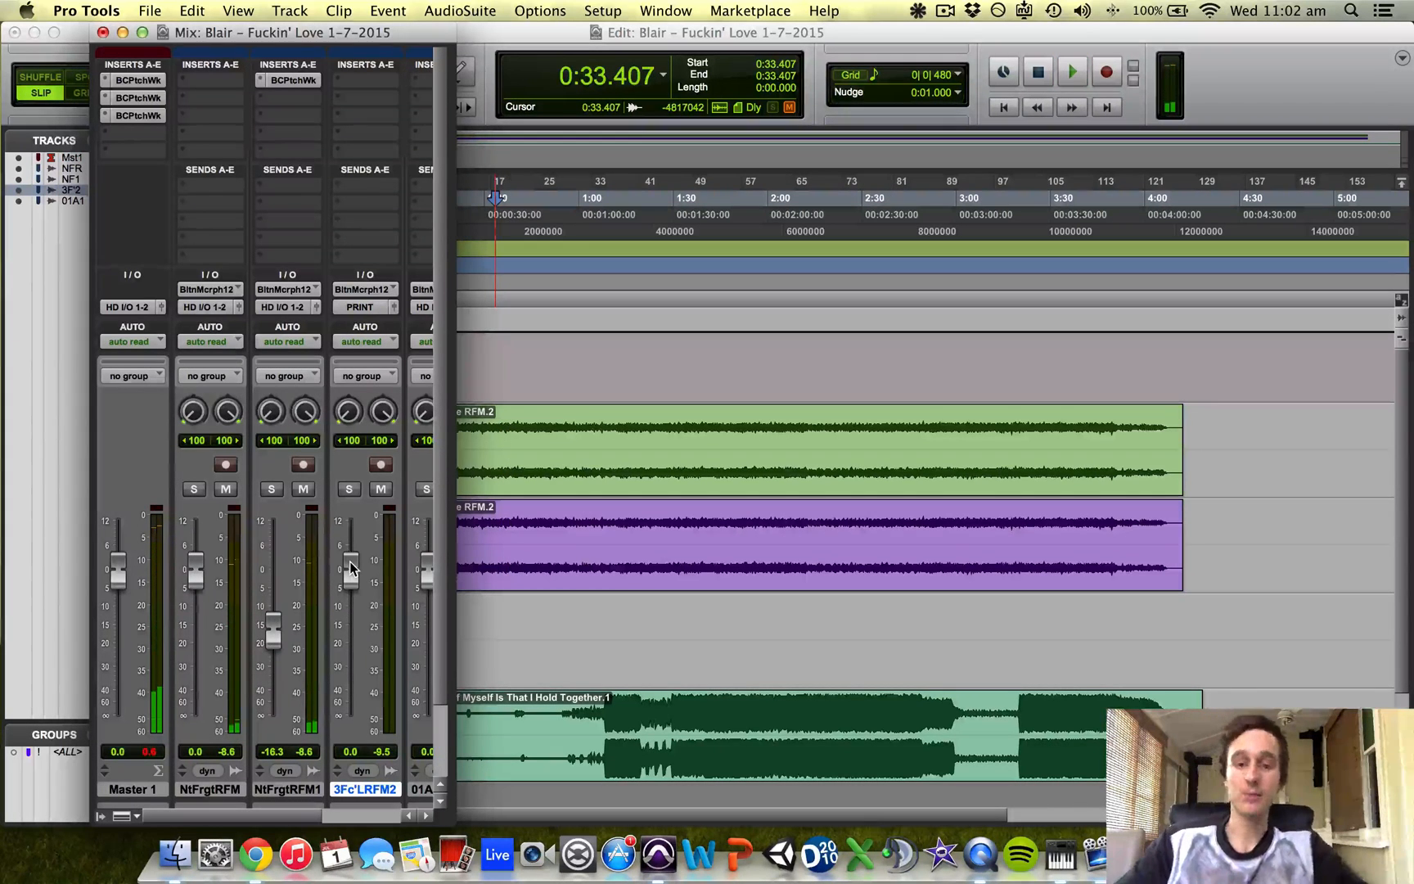
Open the second PatchWork insert on Master 1, move its window clear and show the H-EQ Stereo editor
left_click(161, 105)
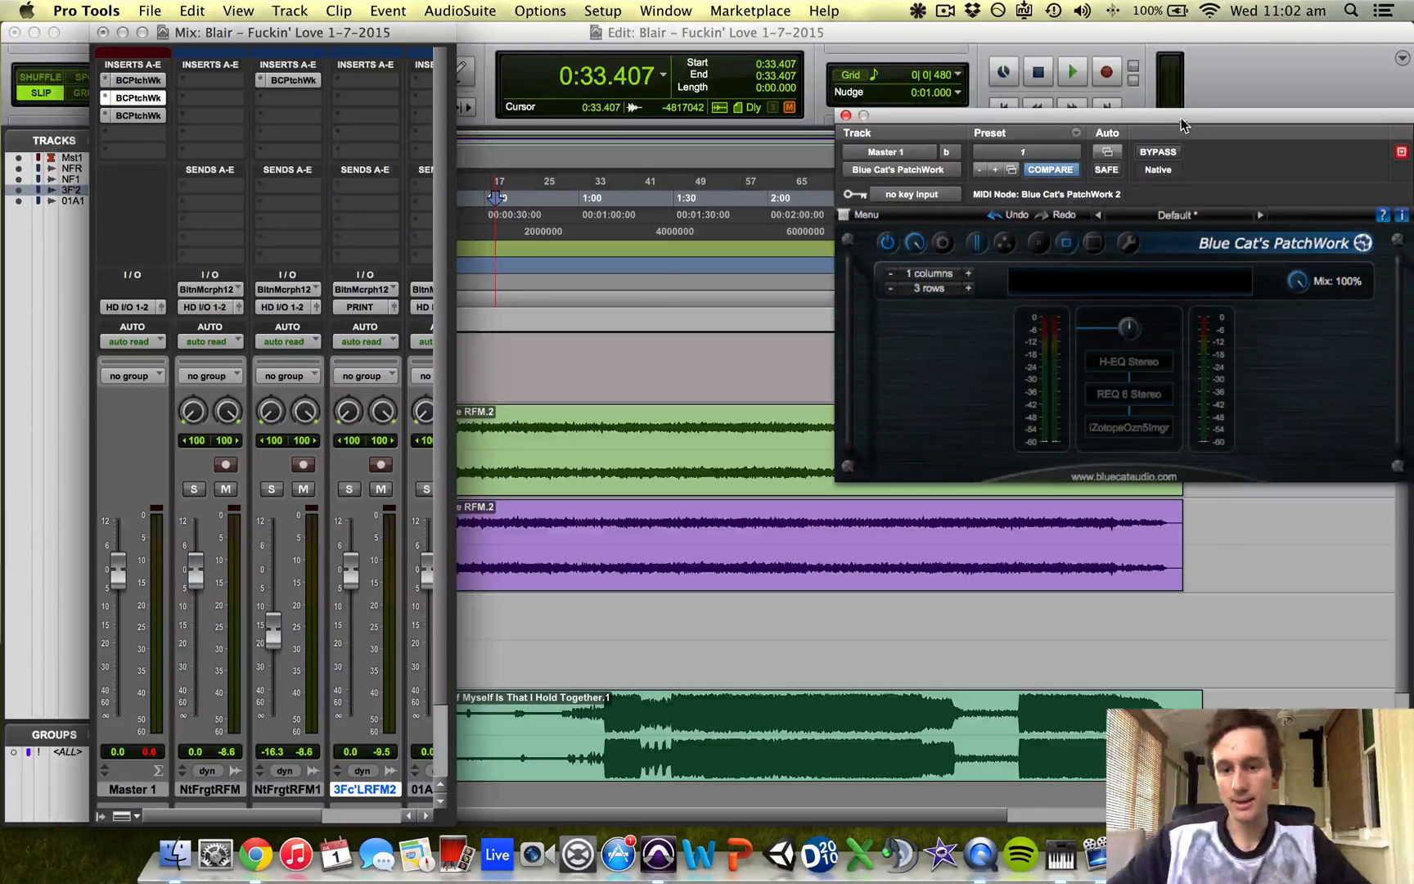
left_click_drag(1185, 119, 995, 185)
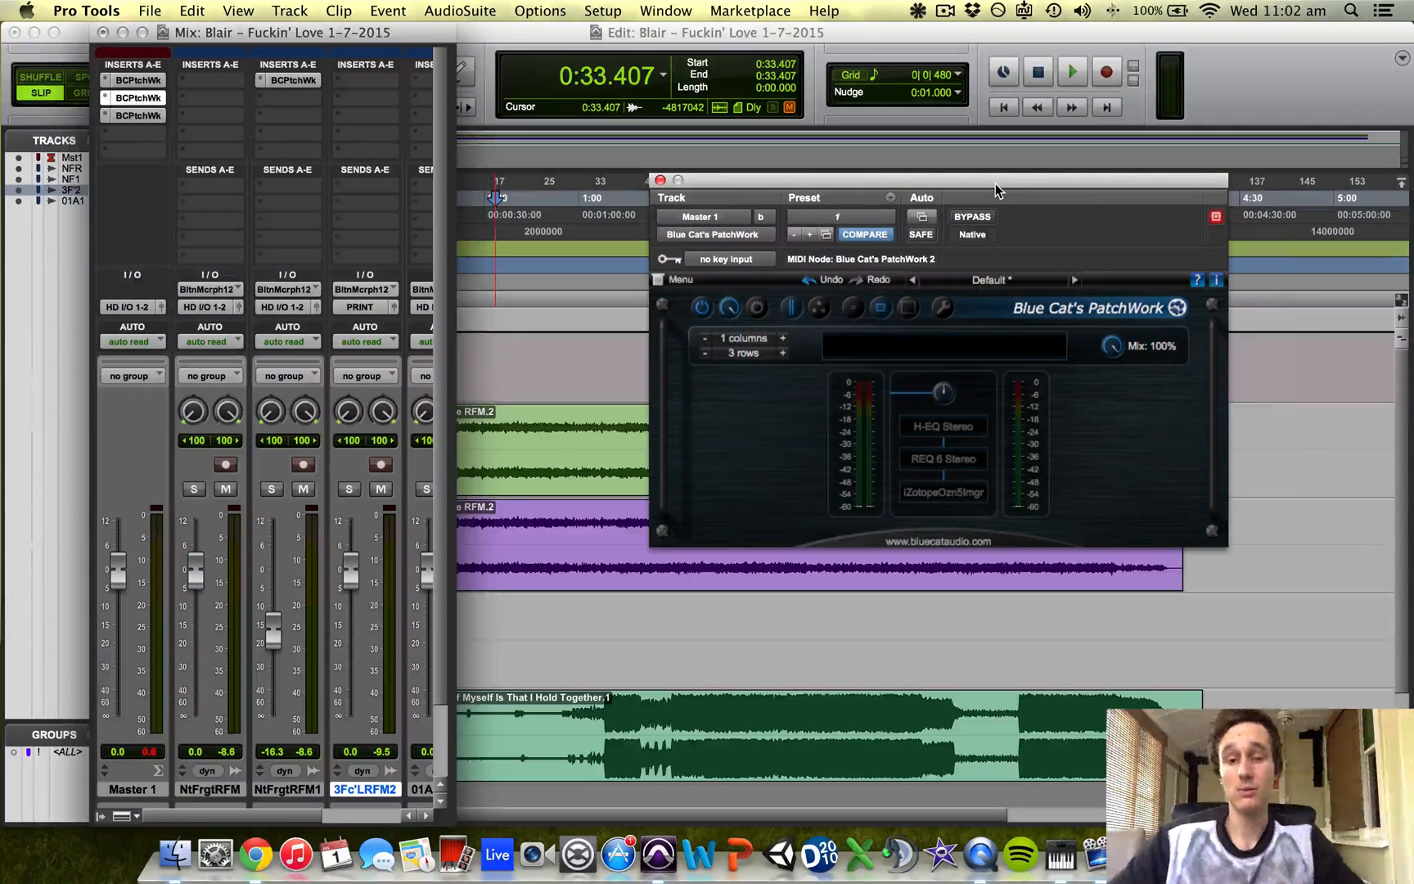
mouse_move(923, 425)
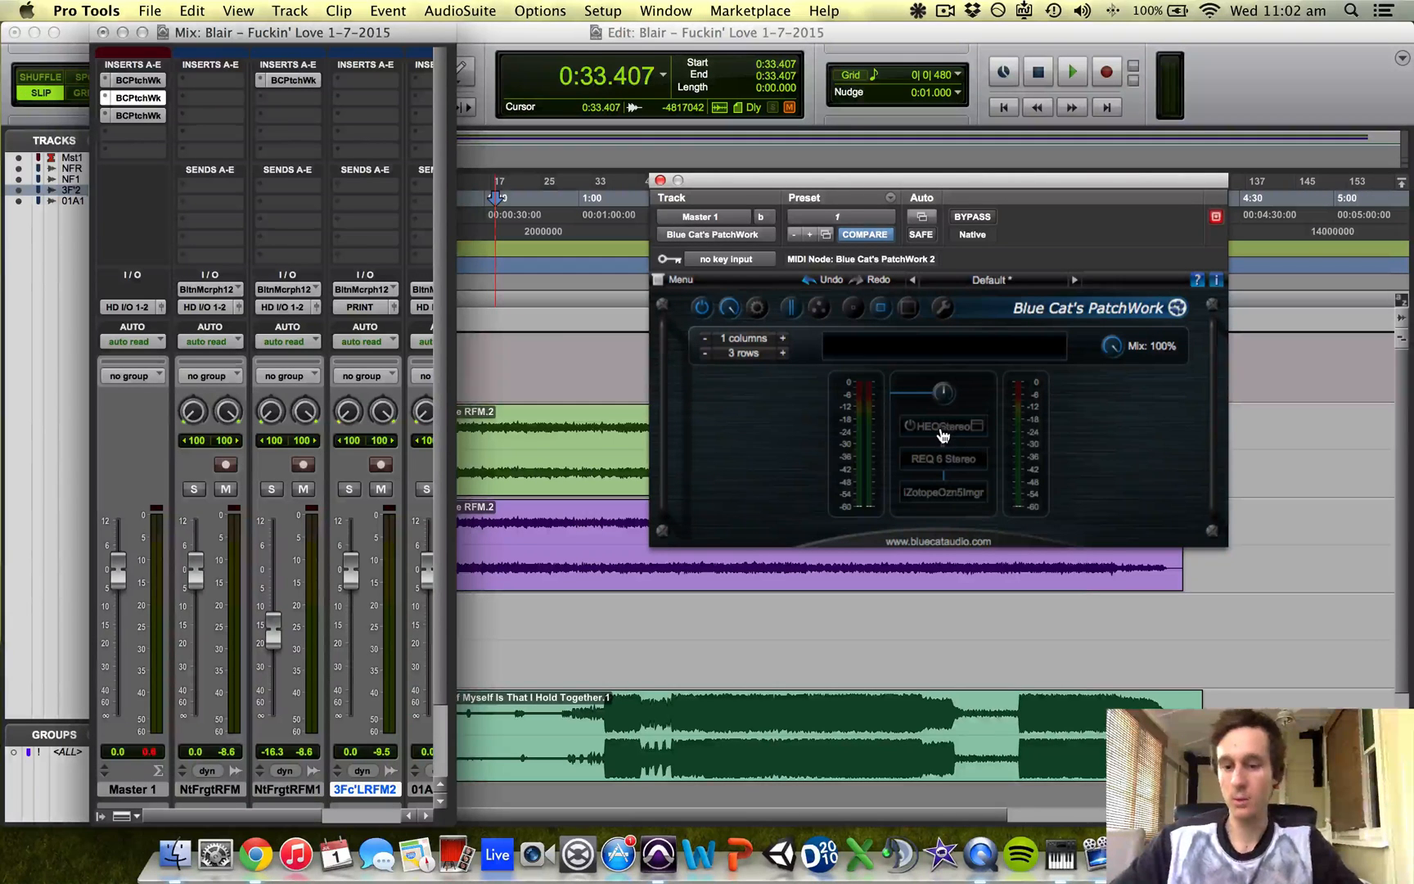
right_click(941, 428)
left_click(993, 431)
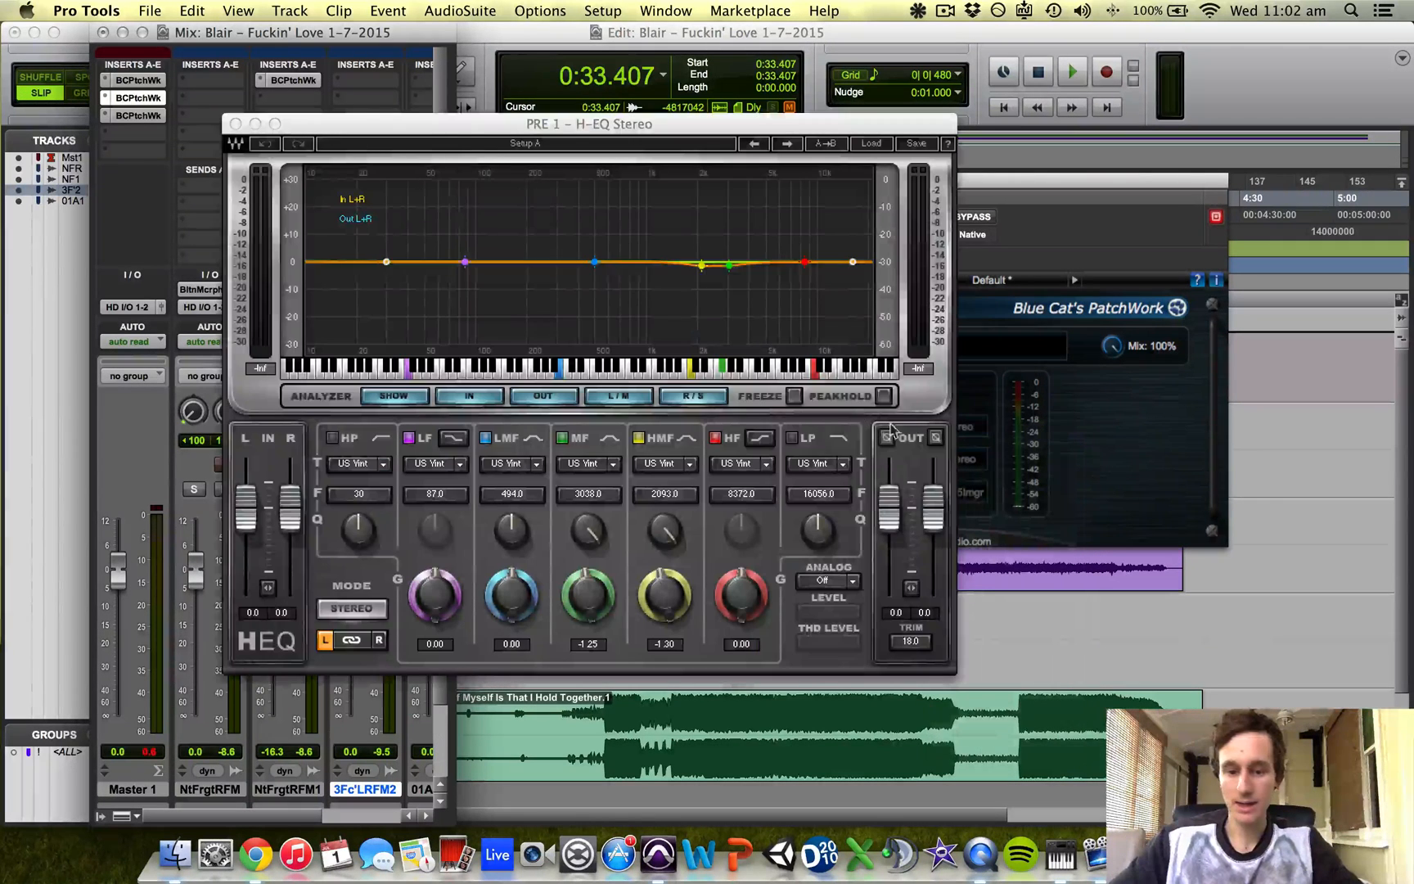
Close the H-EQ editor, inspect the bypassed REQ 6 Stereo in its editor and close it again
left_click(235, 123)
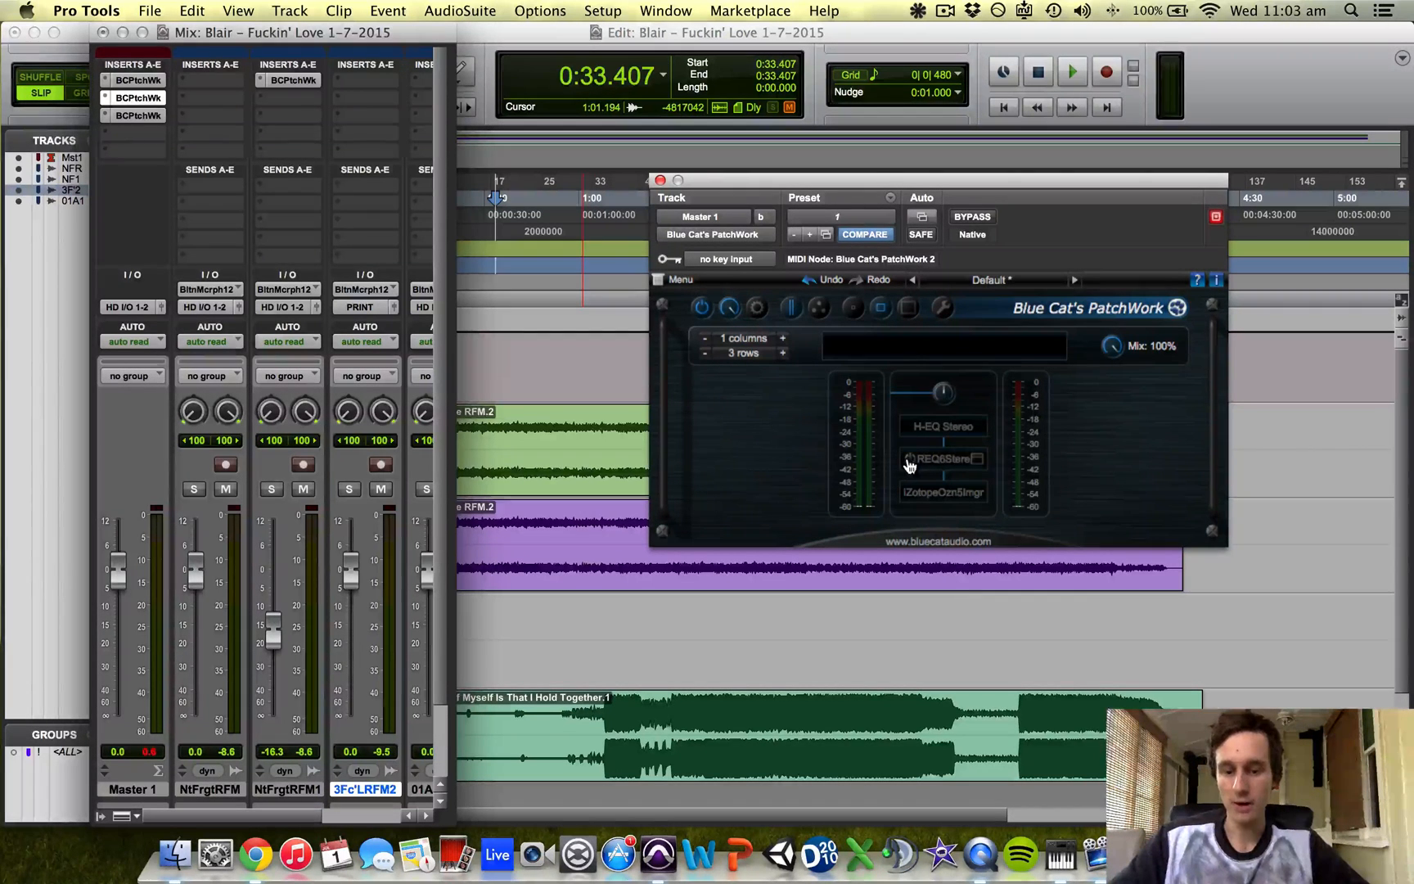
left_click(934, 461)
left_click(1001, 480)
left_click(939, 459)
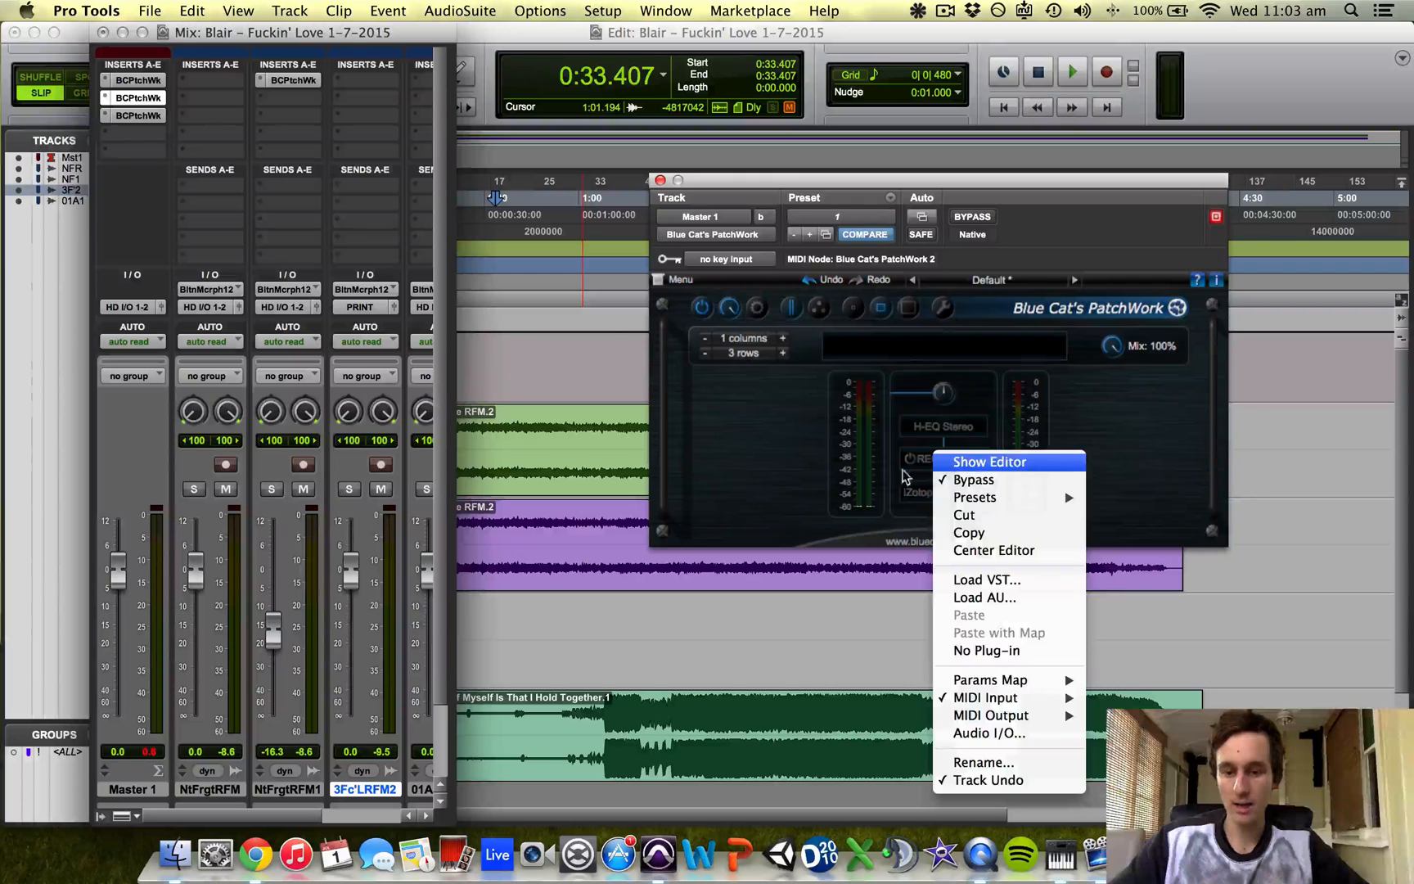
left_click(982, 462)
left_click(749, 244)
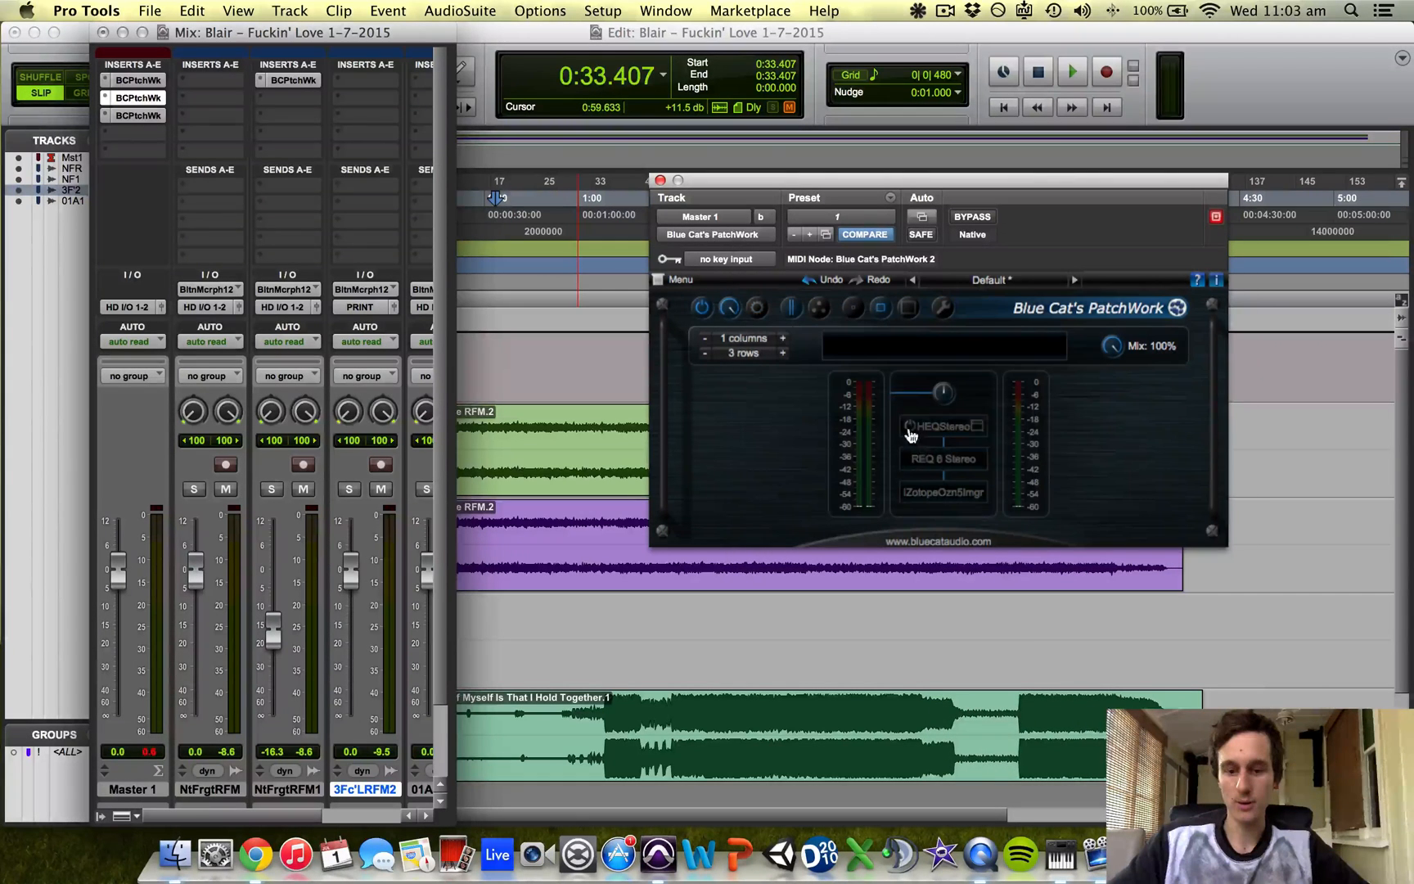
left_click(939, 459)
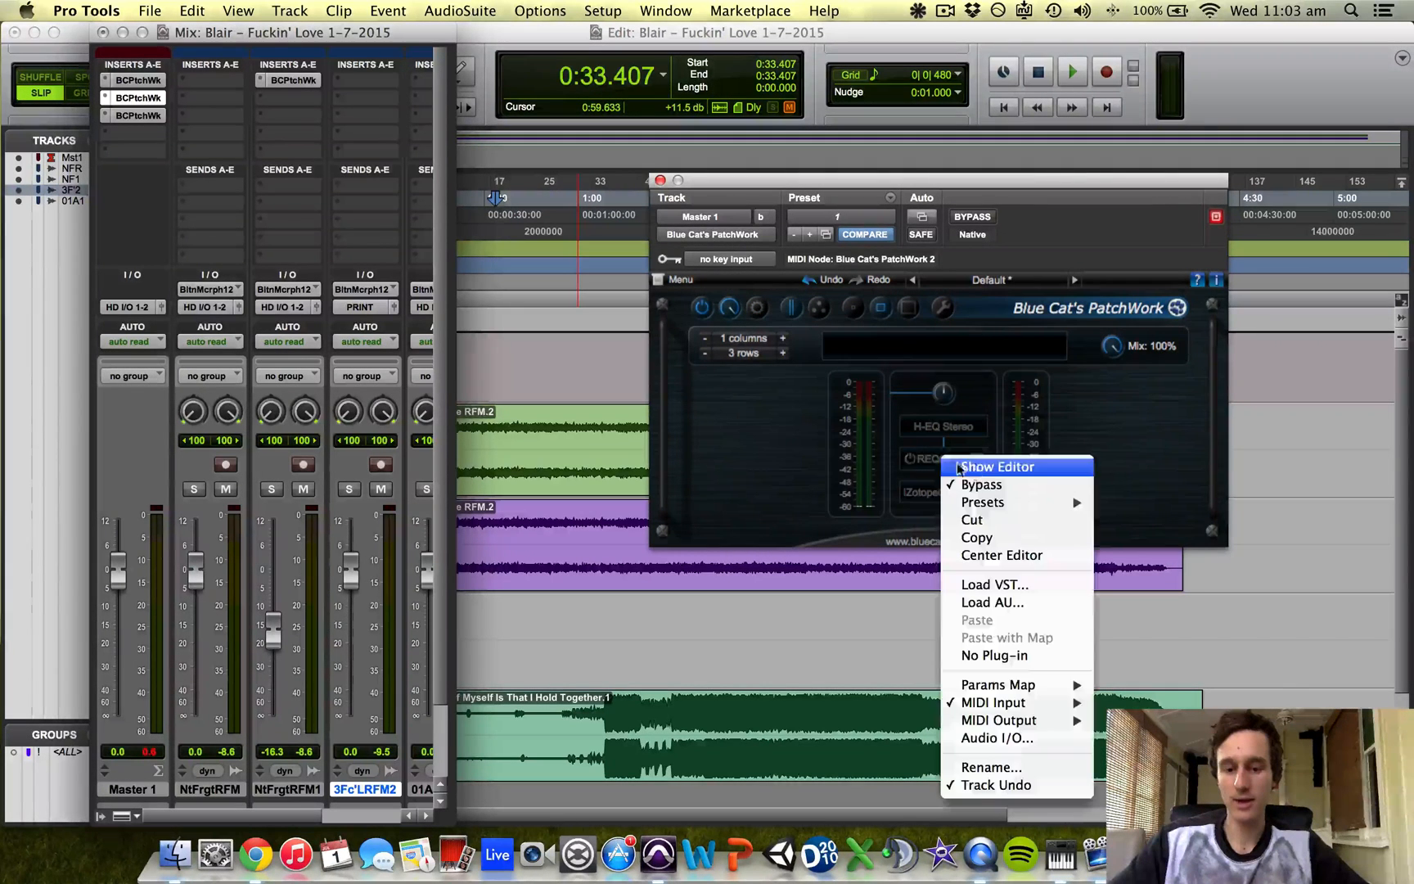
left_click(925, 462)
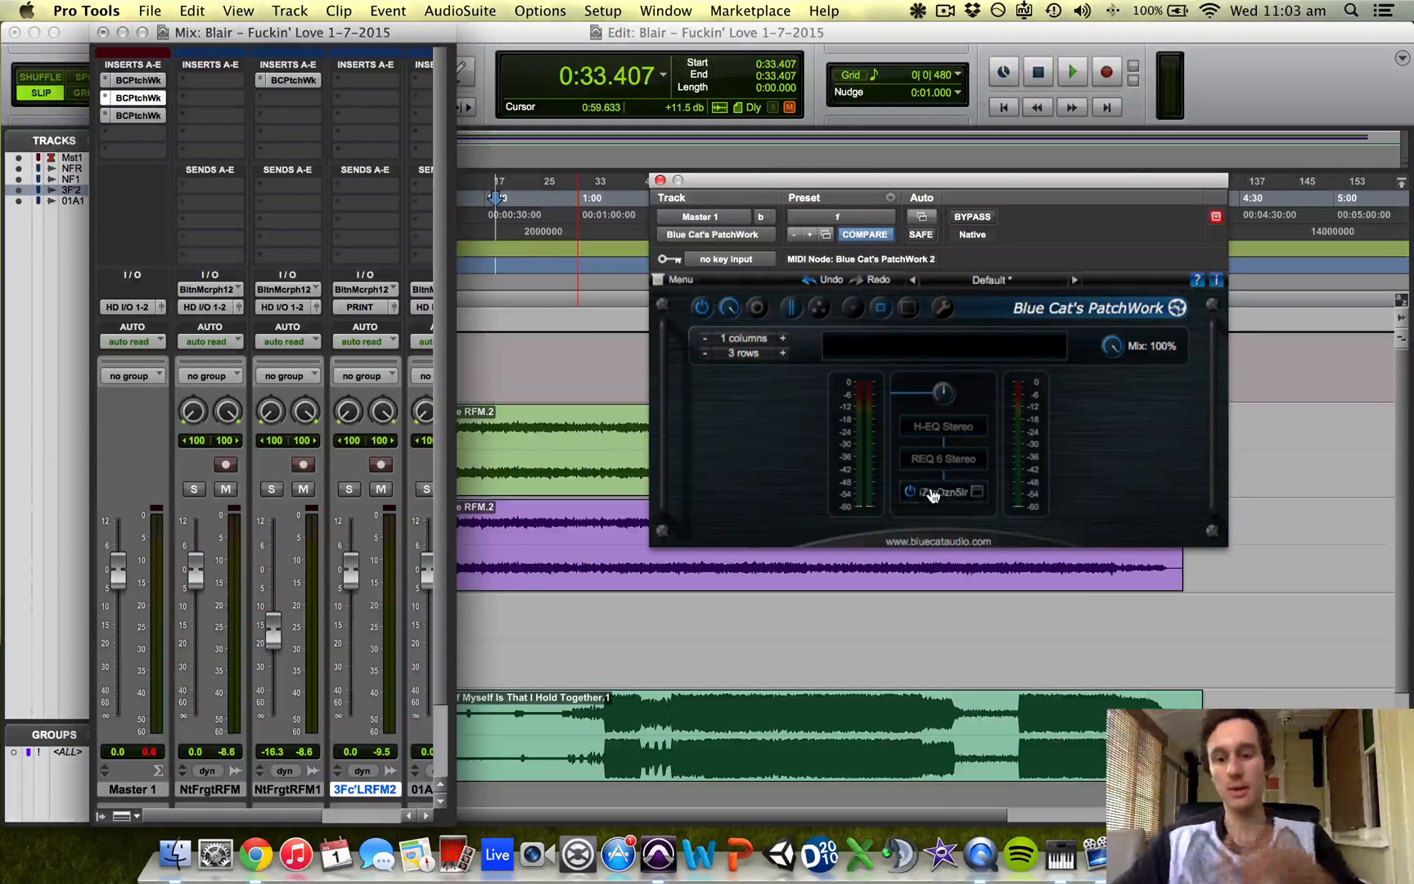
Enable the iZotope Ozone 5 Imager, show its editor and move the crossover between bands 1 and 2 to 107 Hz
left_click(933, 495)
left_click(943, 490)
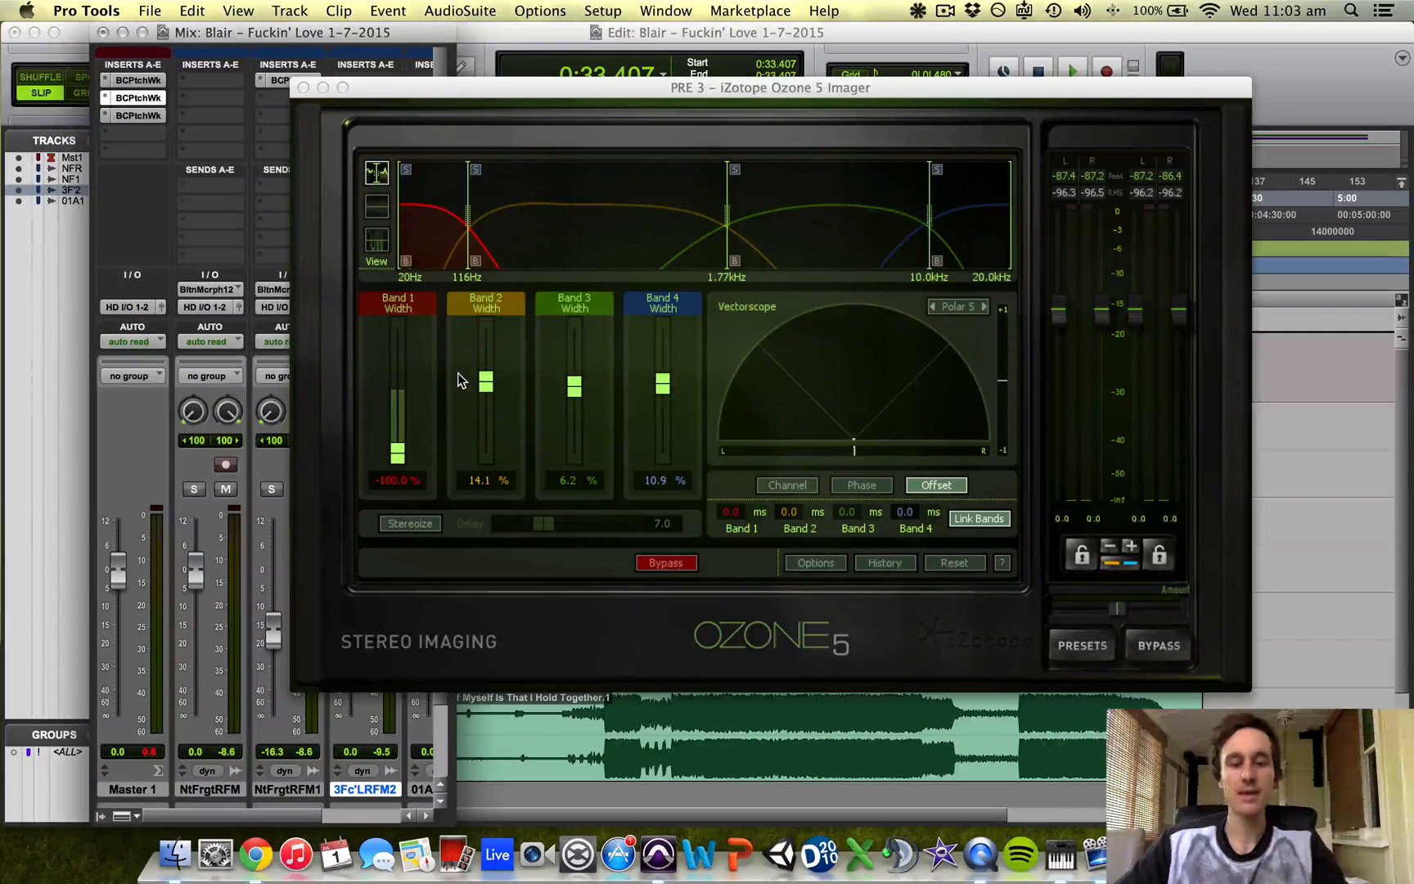
left_click_drag(403, 464, 395, 422)
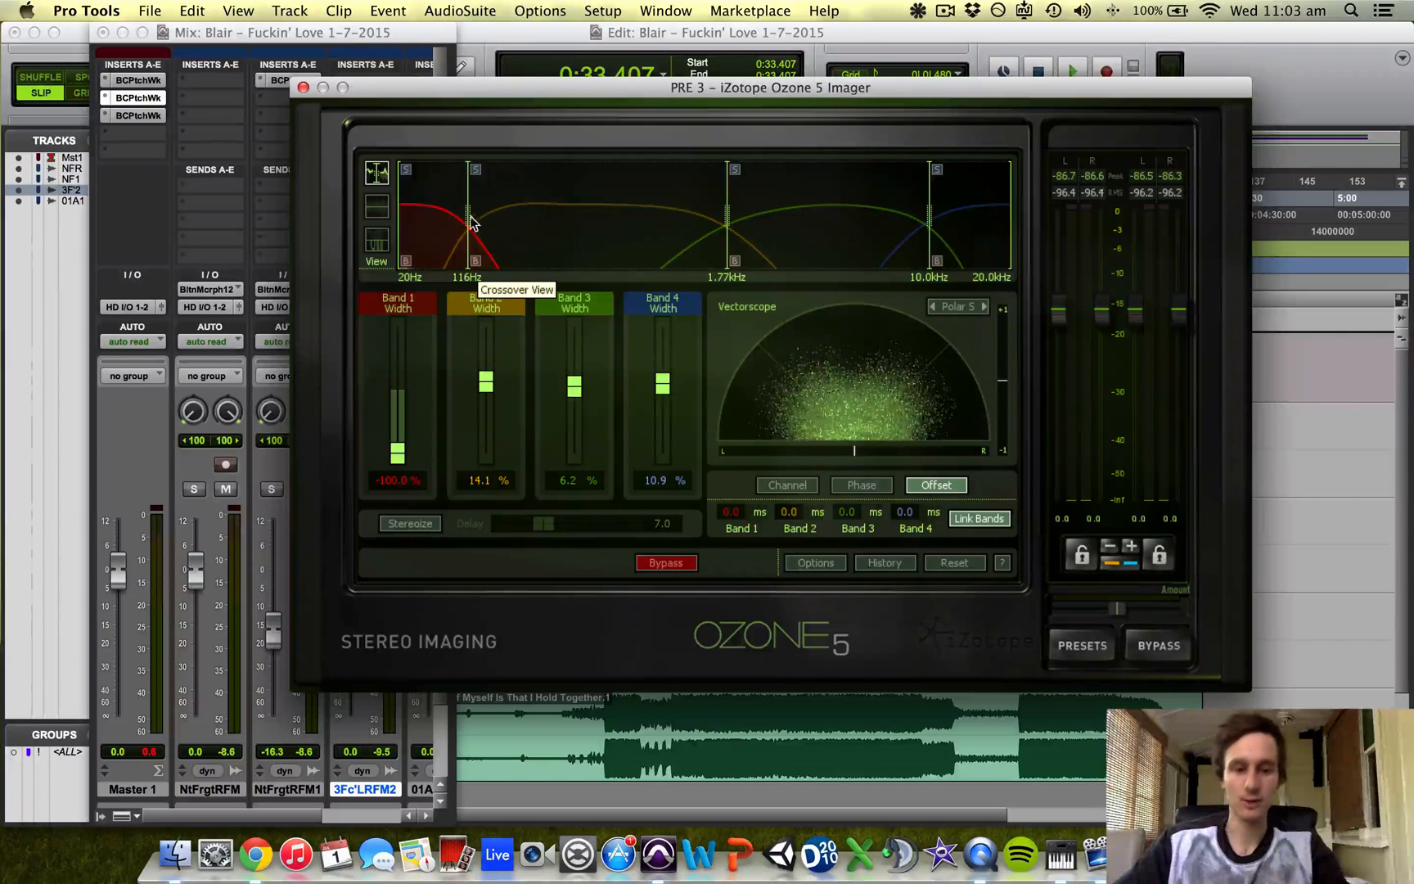
left_click_drag(462, 238, 461, 215)
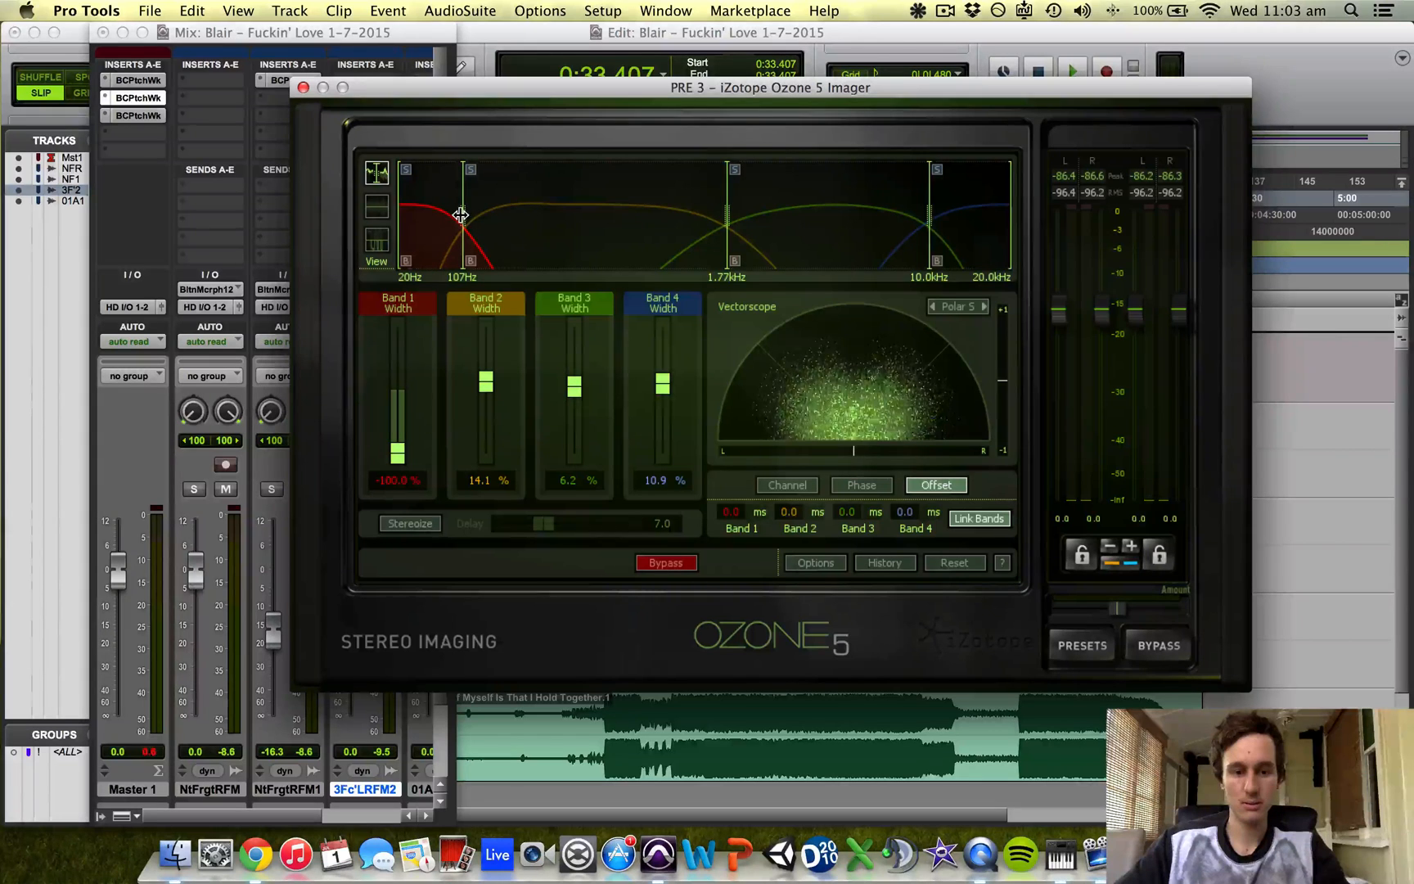
Zero the Imager's band 2, 3 and 4 widths, start playback and set them to 14.1%, 3.1% and 20.3%
left_click(486, 385, "alt")
left_click(574, 391, "alt")
left_click(659, 389, "alt")
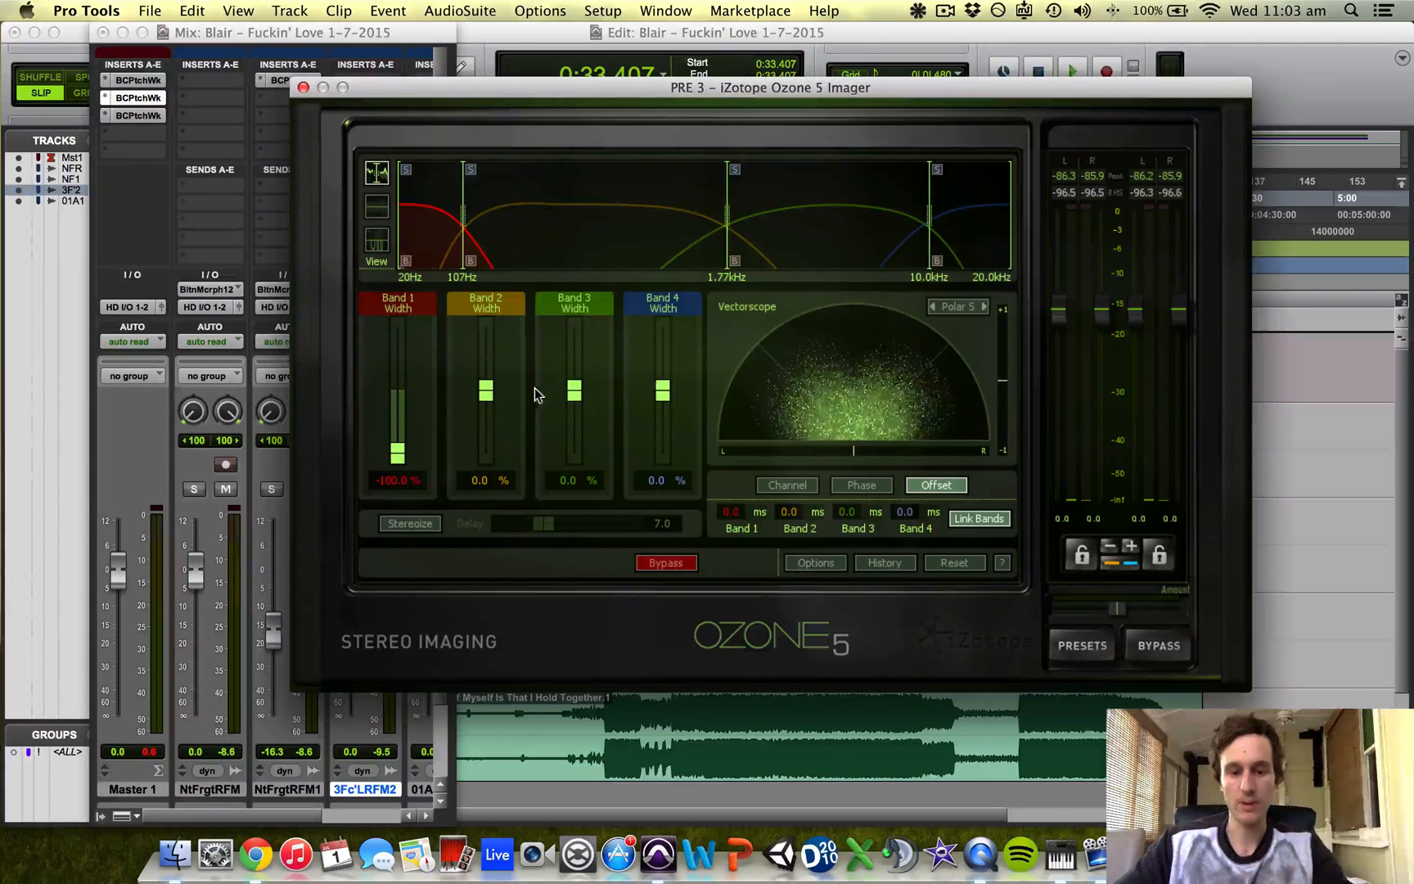
key("space")
mouse_move(486, 393)
left_mouse_down()
mouse_move(482, 328)
mouse_move(486, 378)
left_mouse_up()
left_click_drag(575, 393, 662, 376)
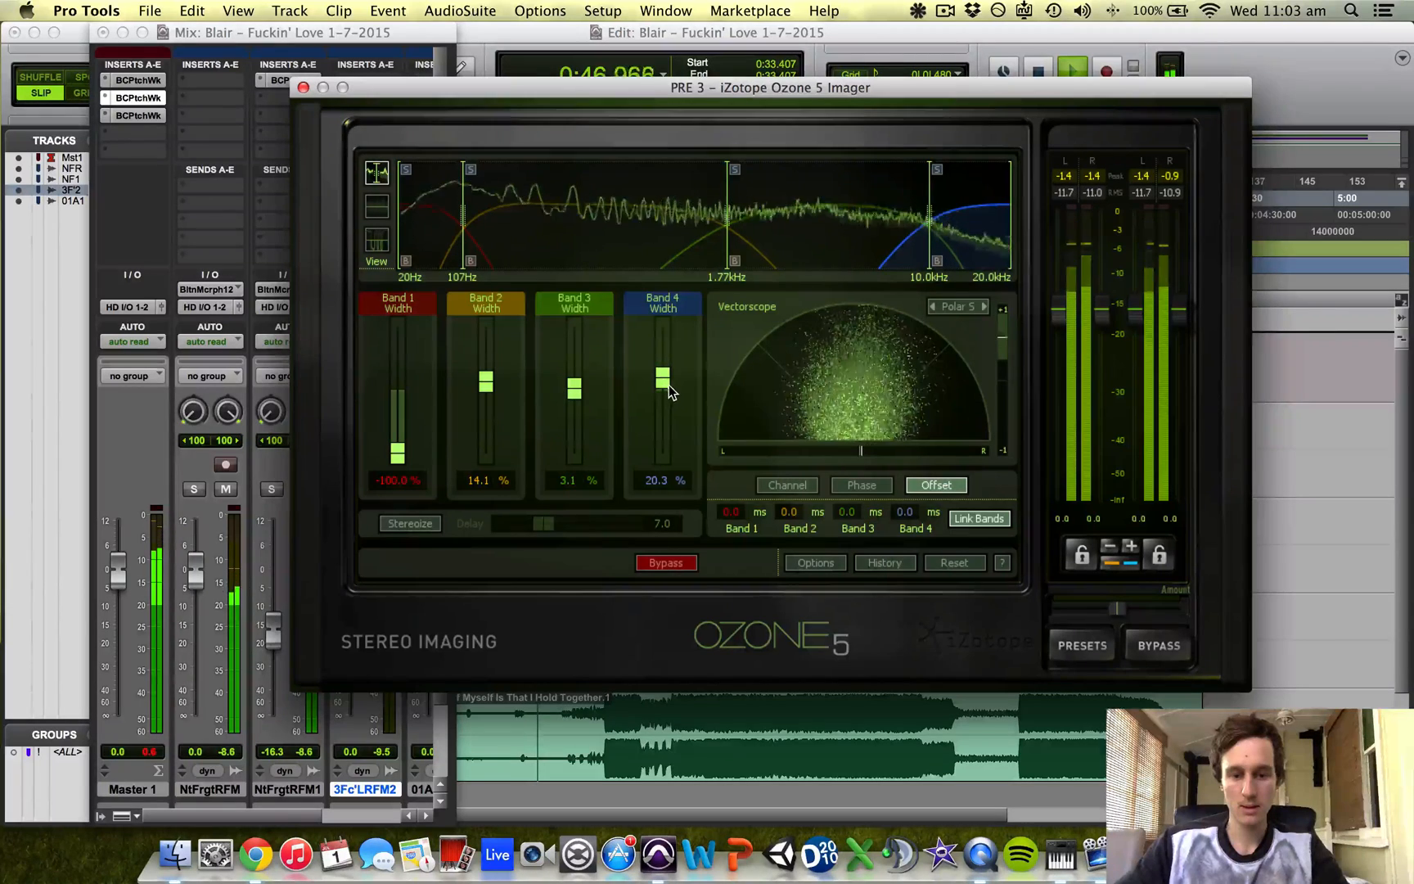
Compare the sound with the Imager bypassed and active, then stop playback and close its editor
left_click(677, 561)
left_click(678, 561)
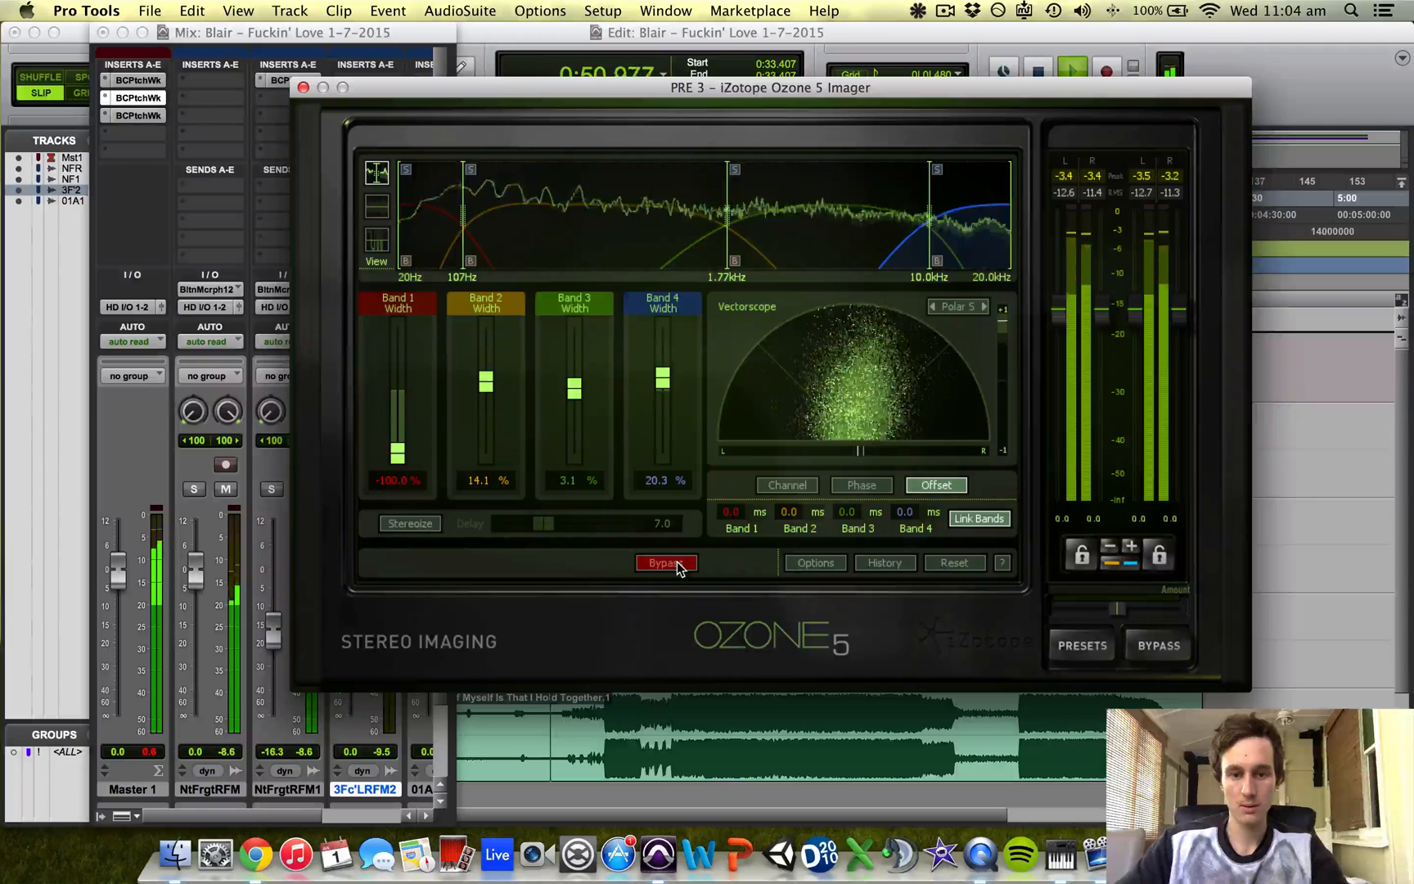
key("space")
key("super+w")
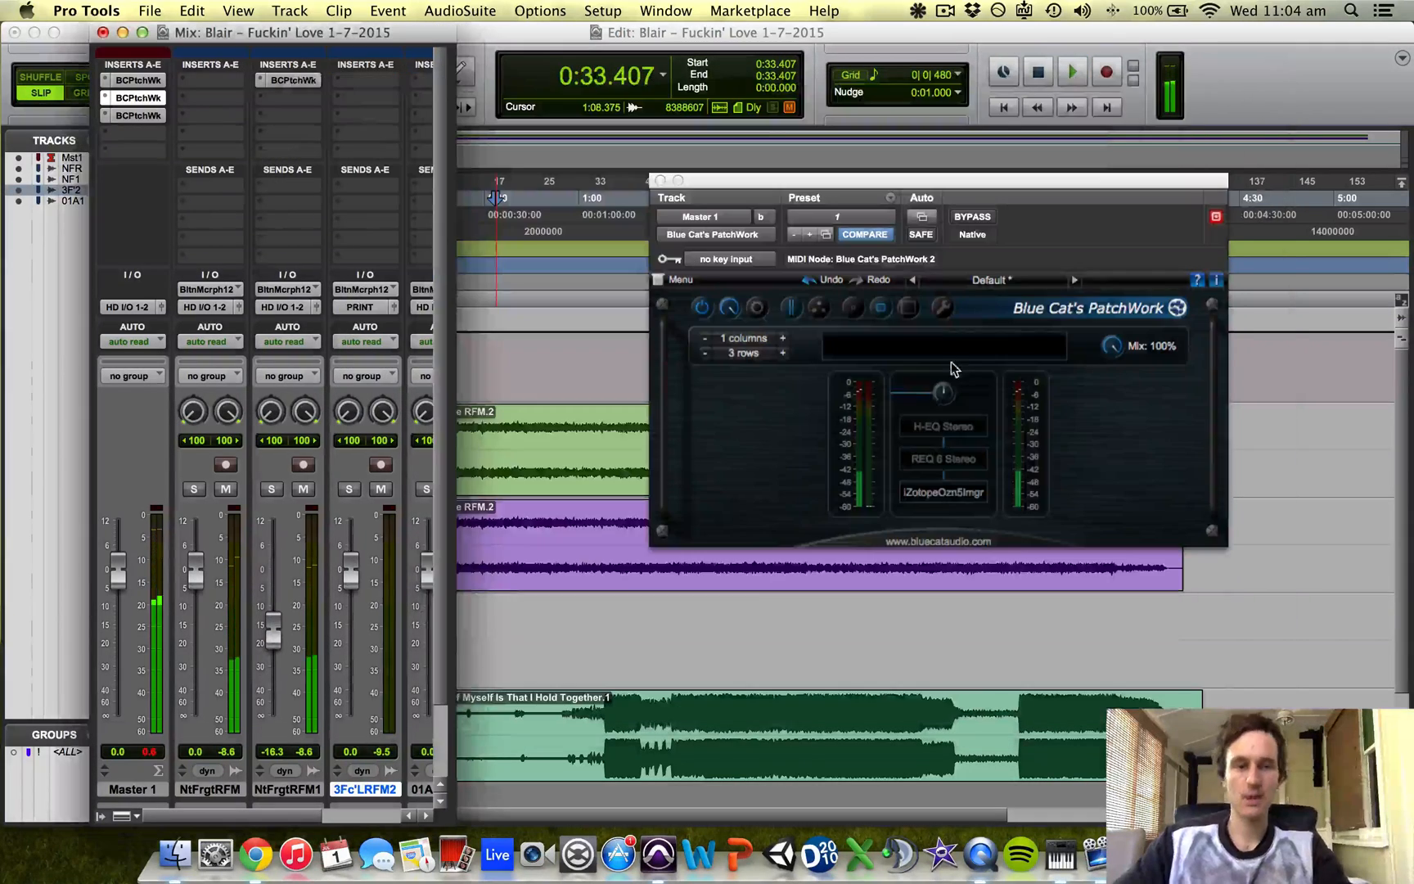
Open the third PatchWork insert on Master 1, enable PuigTec MEQ5 Stereo and show its editor
left_click(128, 117)
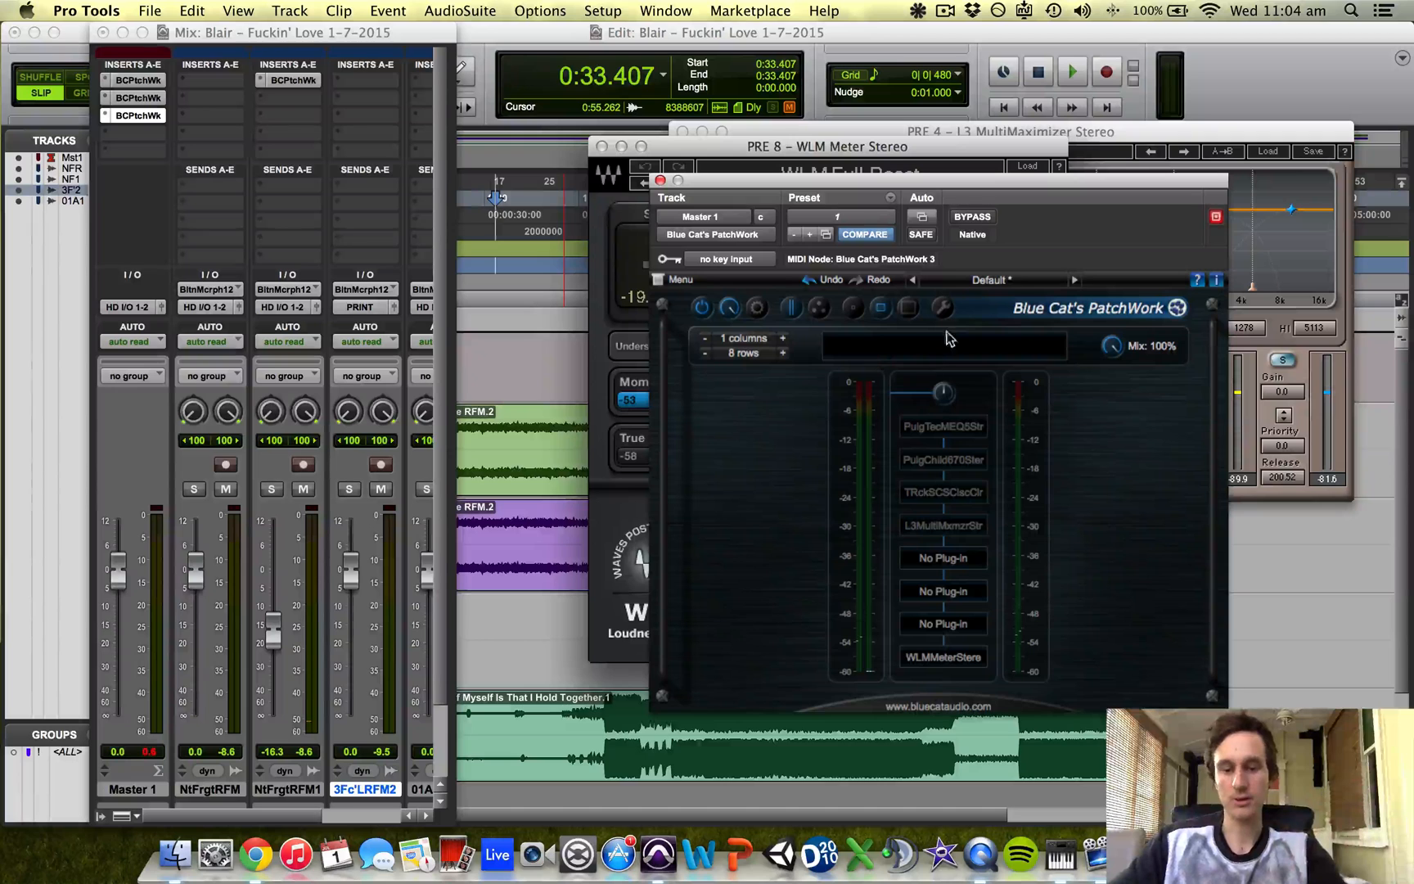
right_click(946, 420)
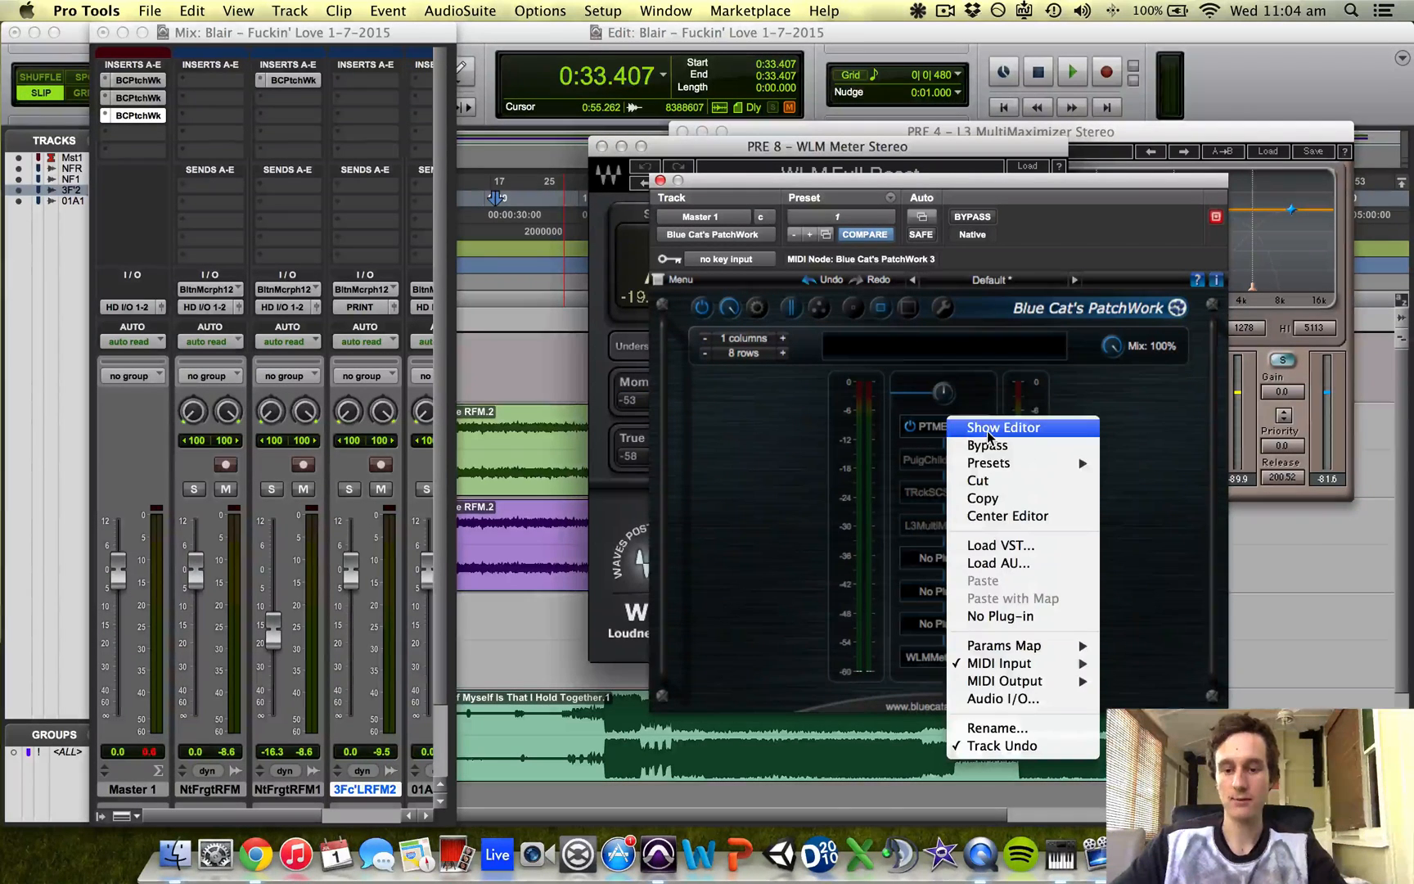
left_click(987, 429)
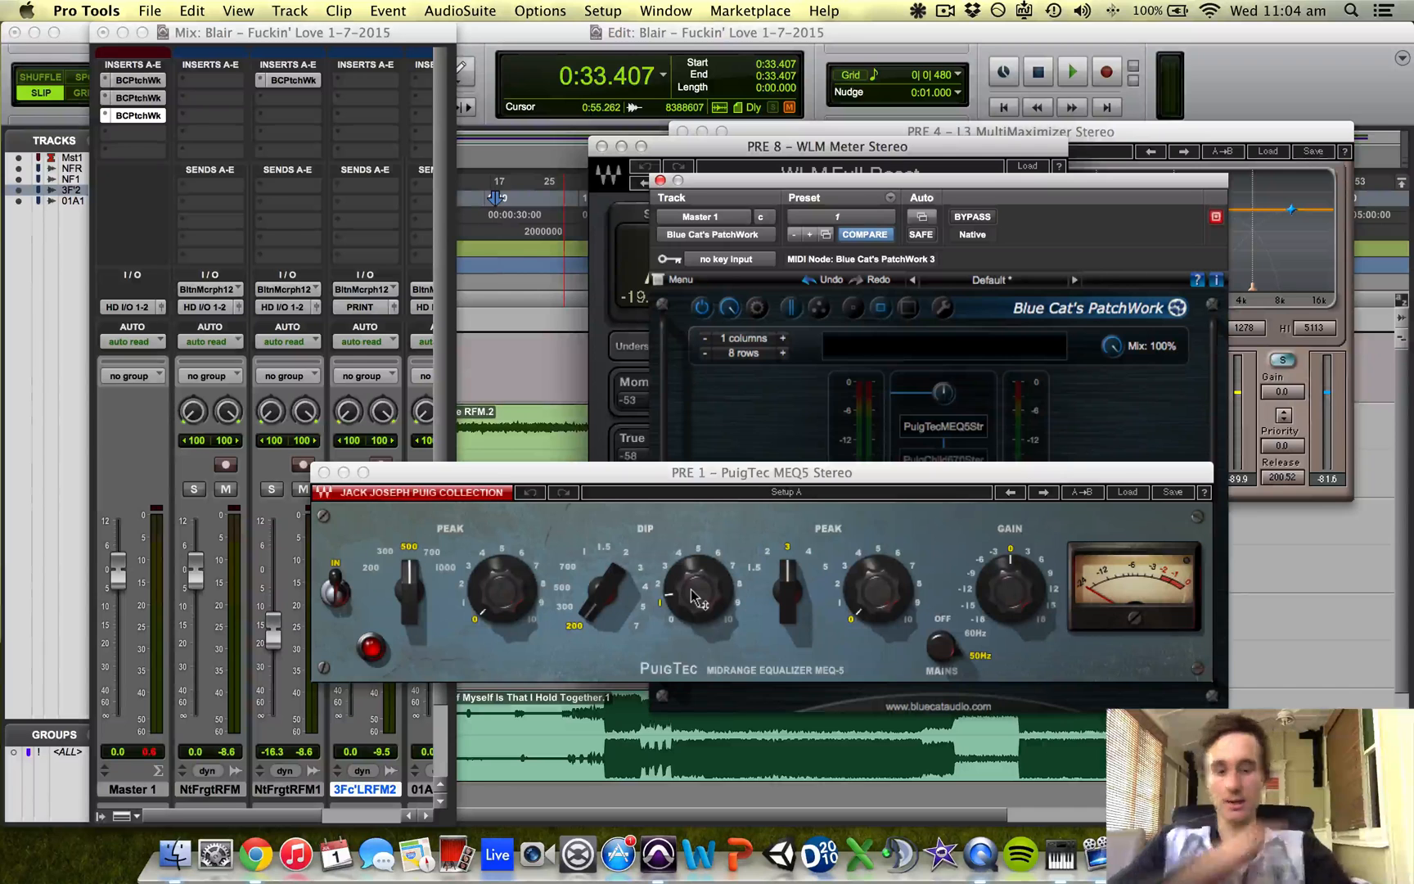
mouse_move(694, 597)
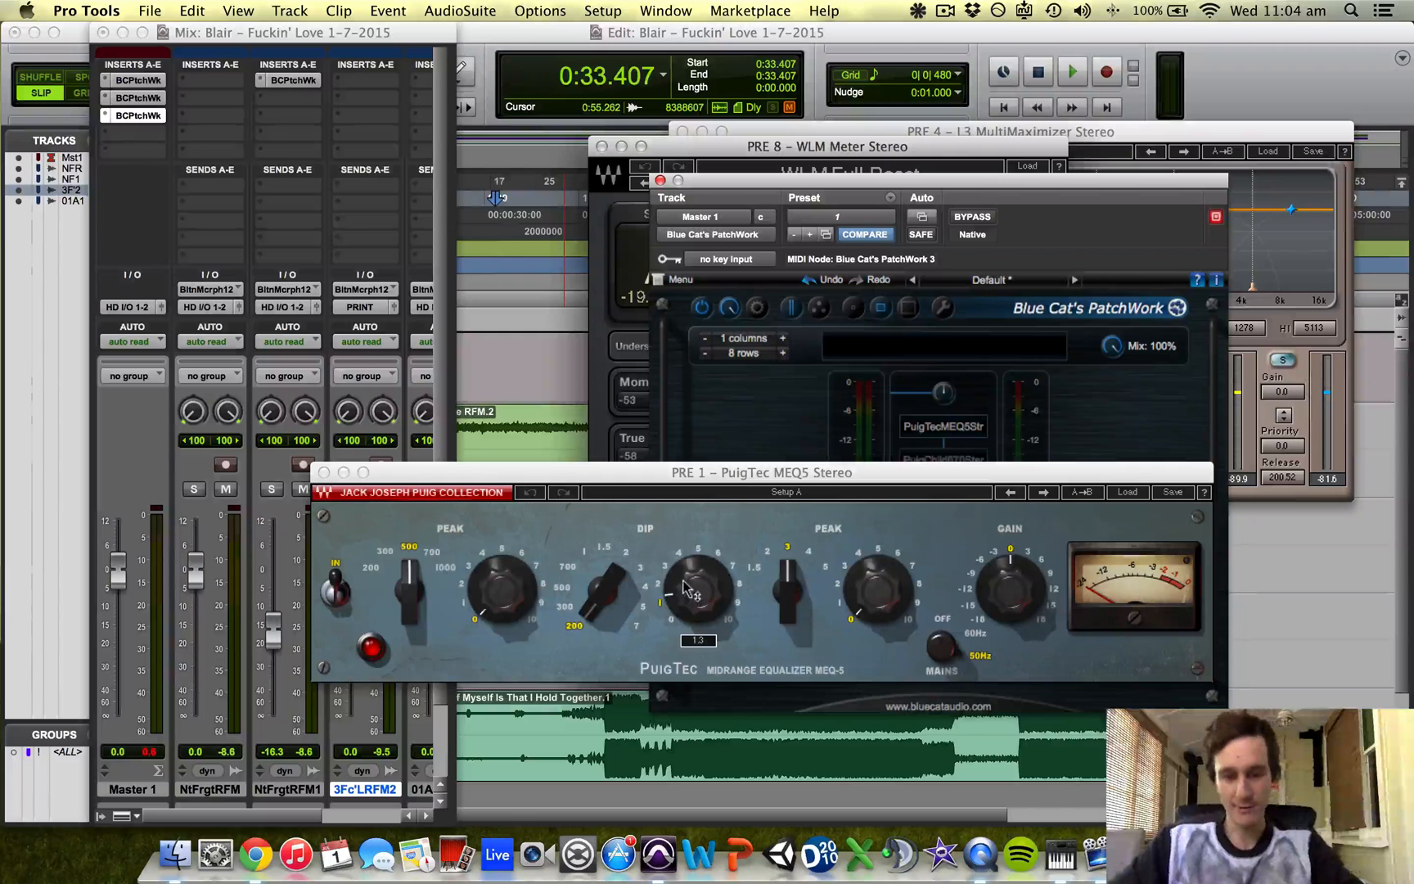
Zero the MEQ5's 200 Hz dip, move its window clear and set the dip to 2.4 during playback, then stop and close the editor
left_click_drag(661, 592, 665, 604)
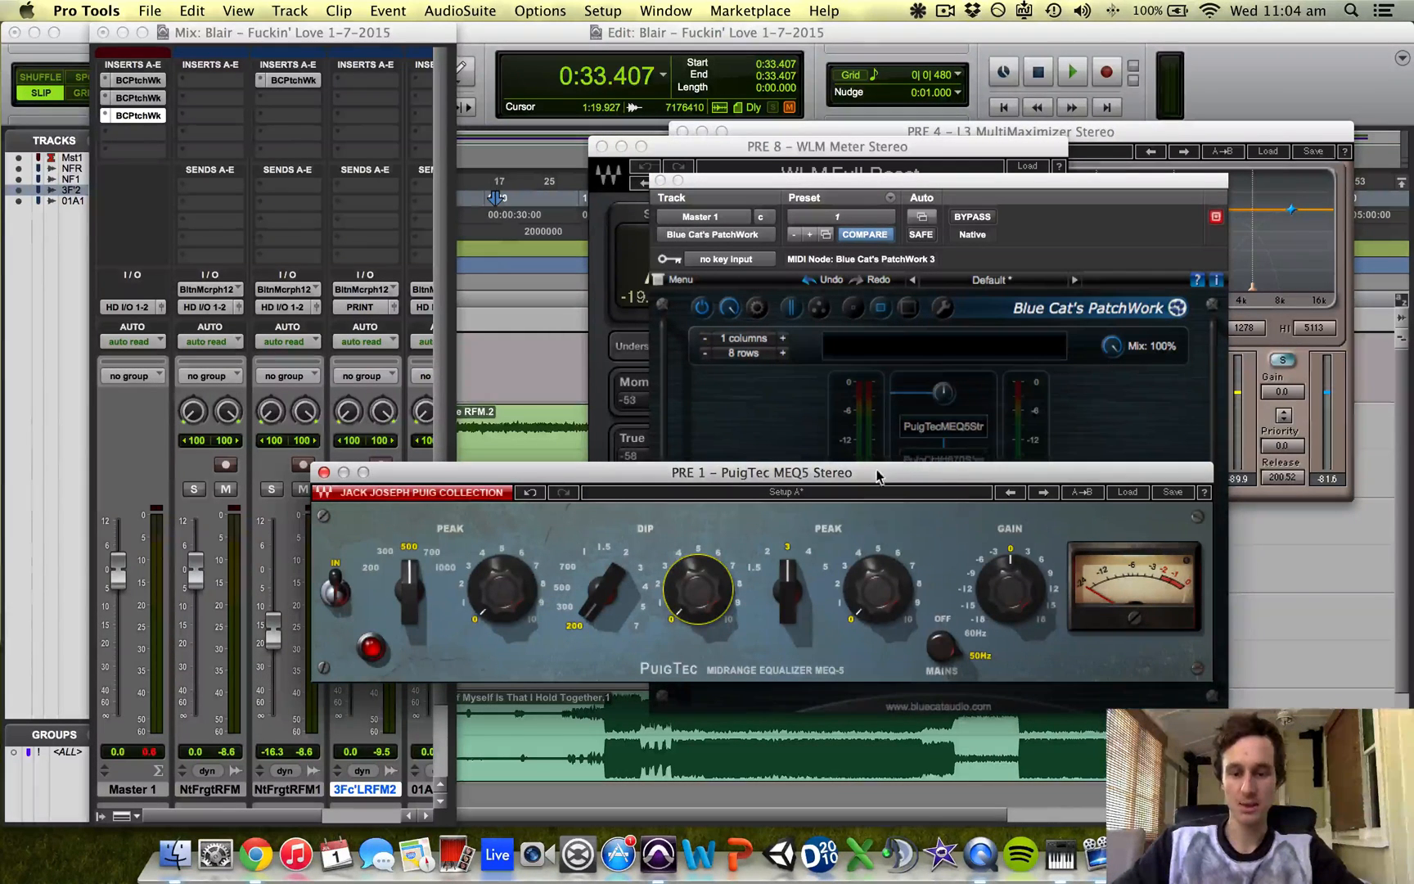
left_click_drag(877, 476, 874, 377)
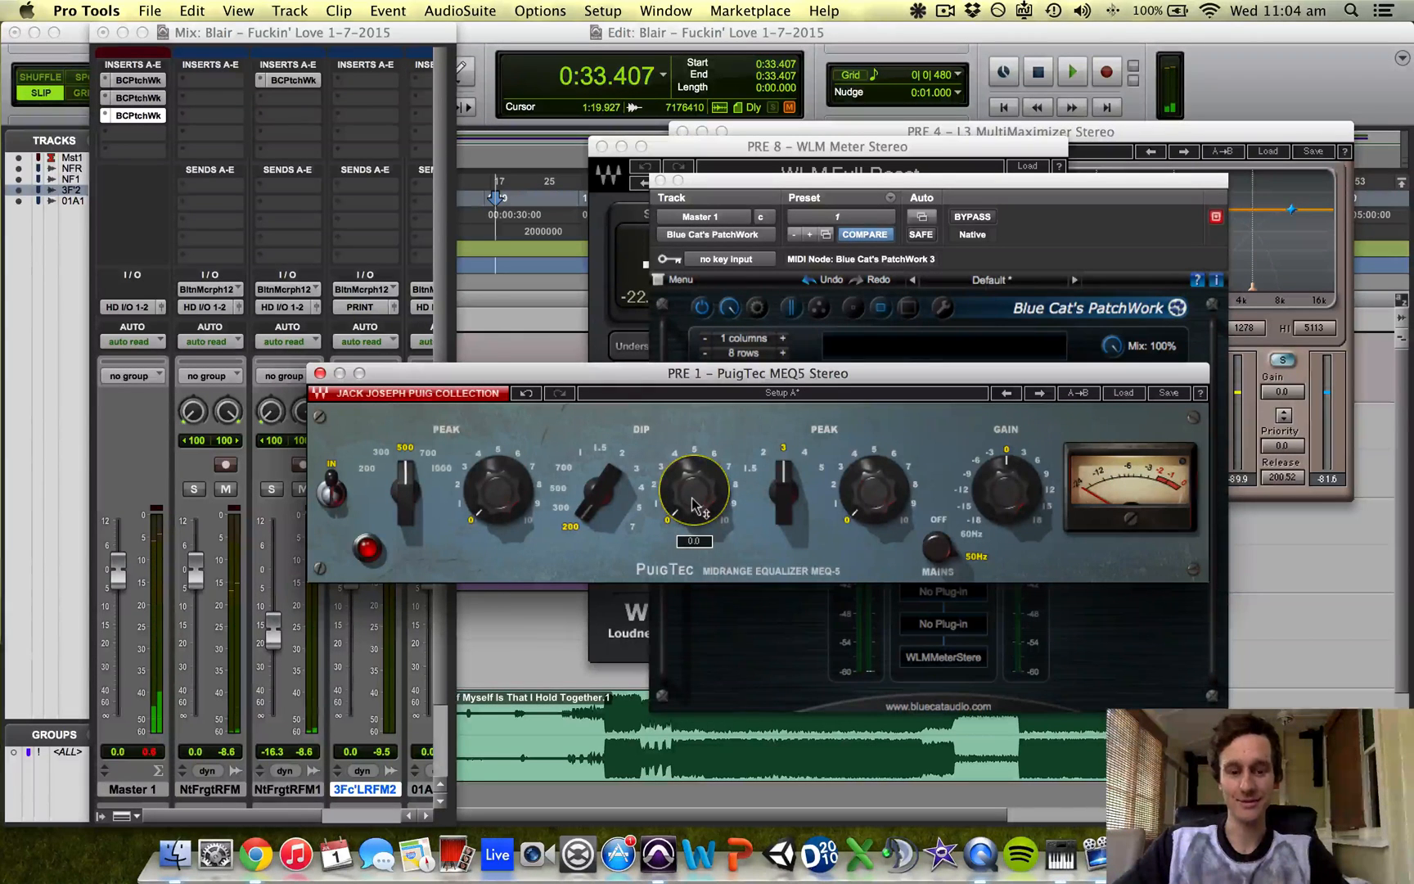
key("space")
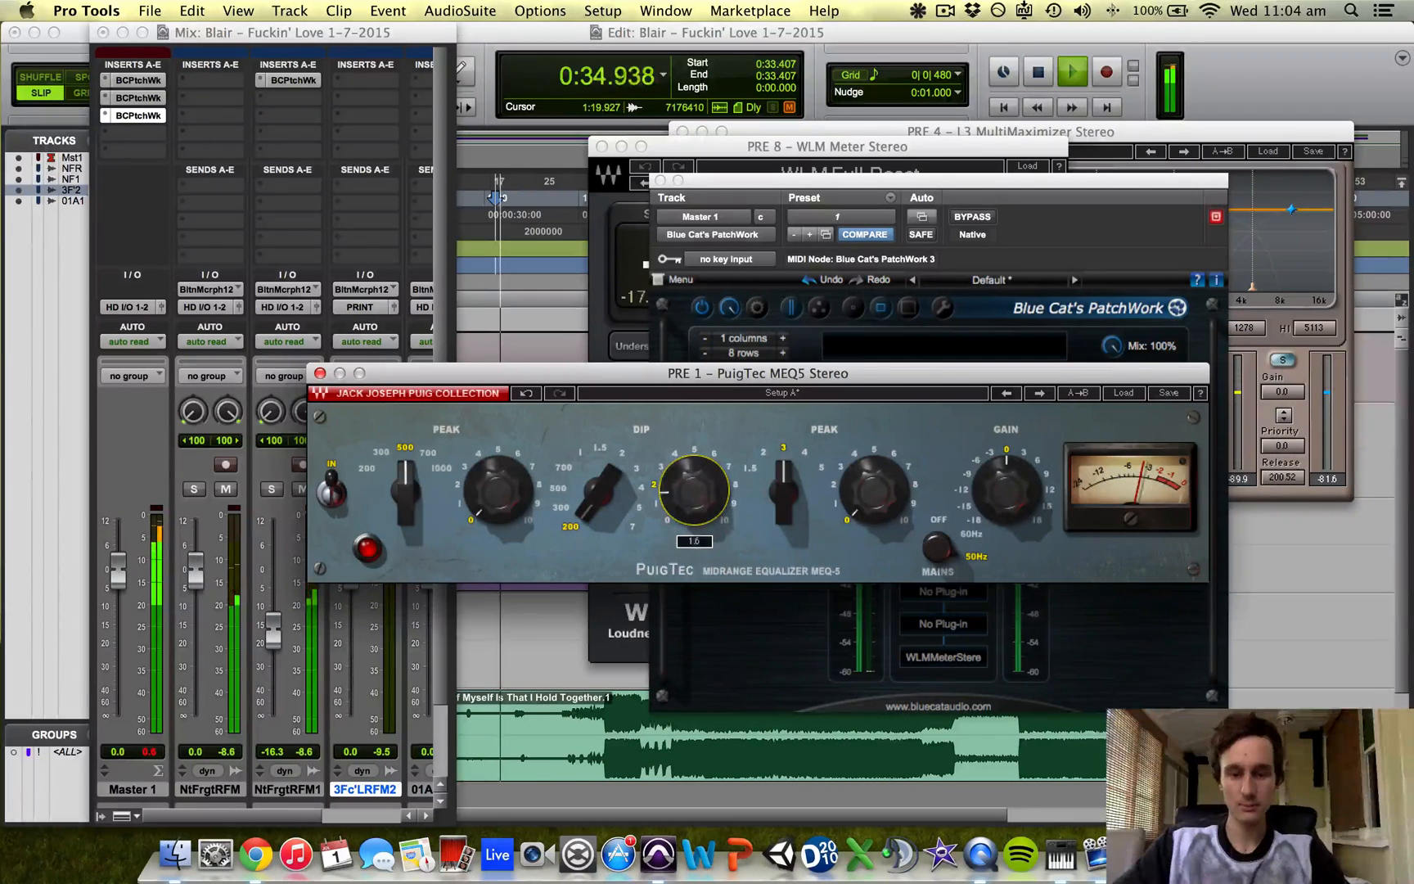
mouse_move(692, 506)
left_mouse_down()
mouse_move(692, 458)
mouse_move(692, 494)
left_mouse_up()
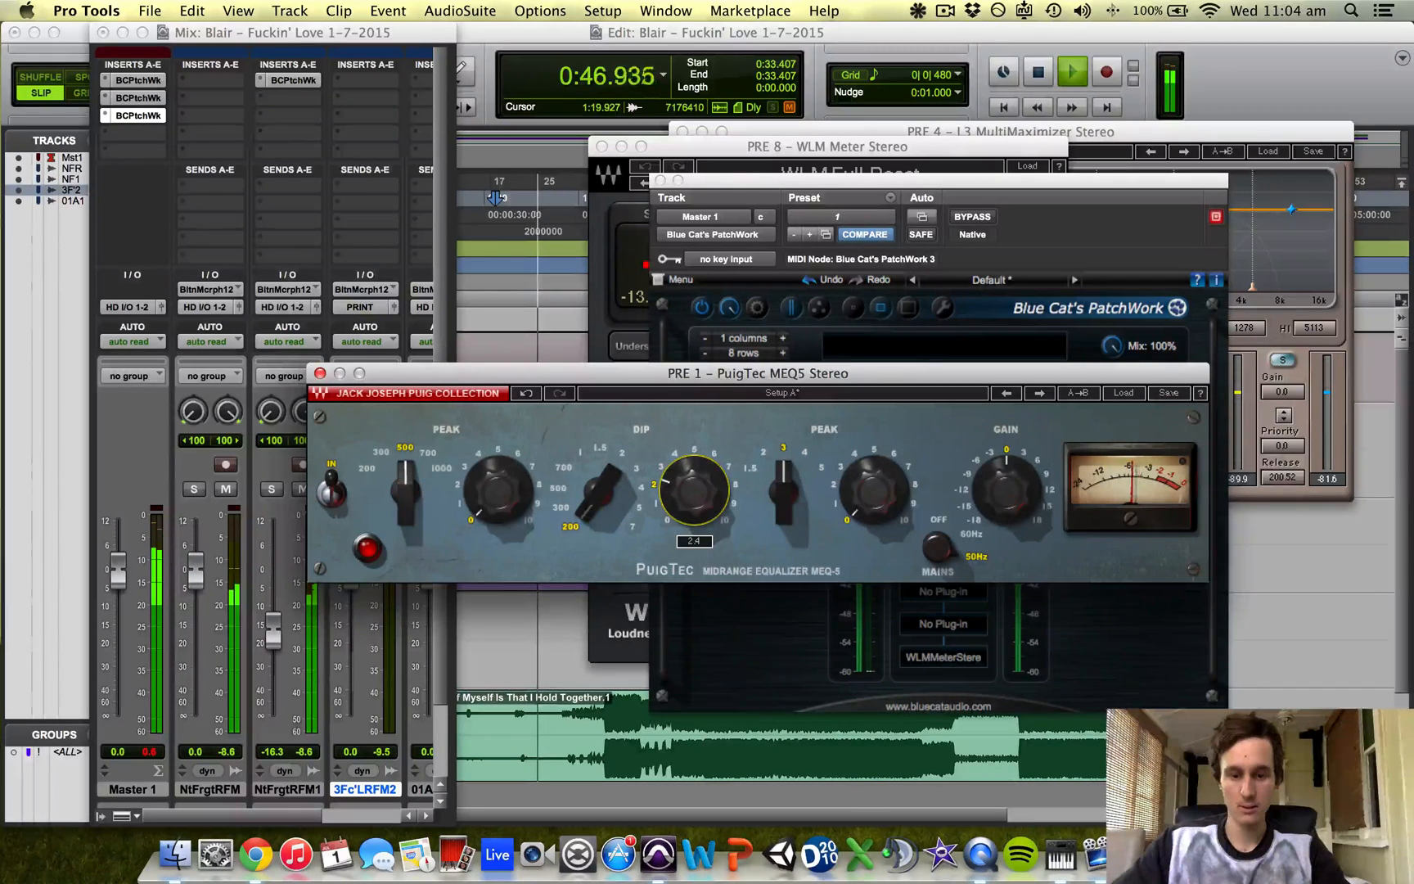
key("space")
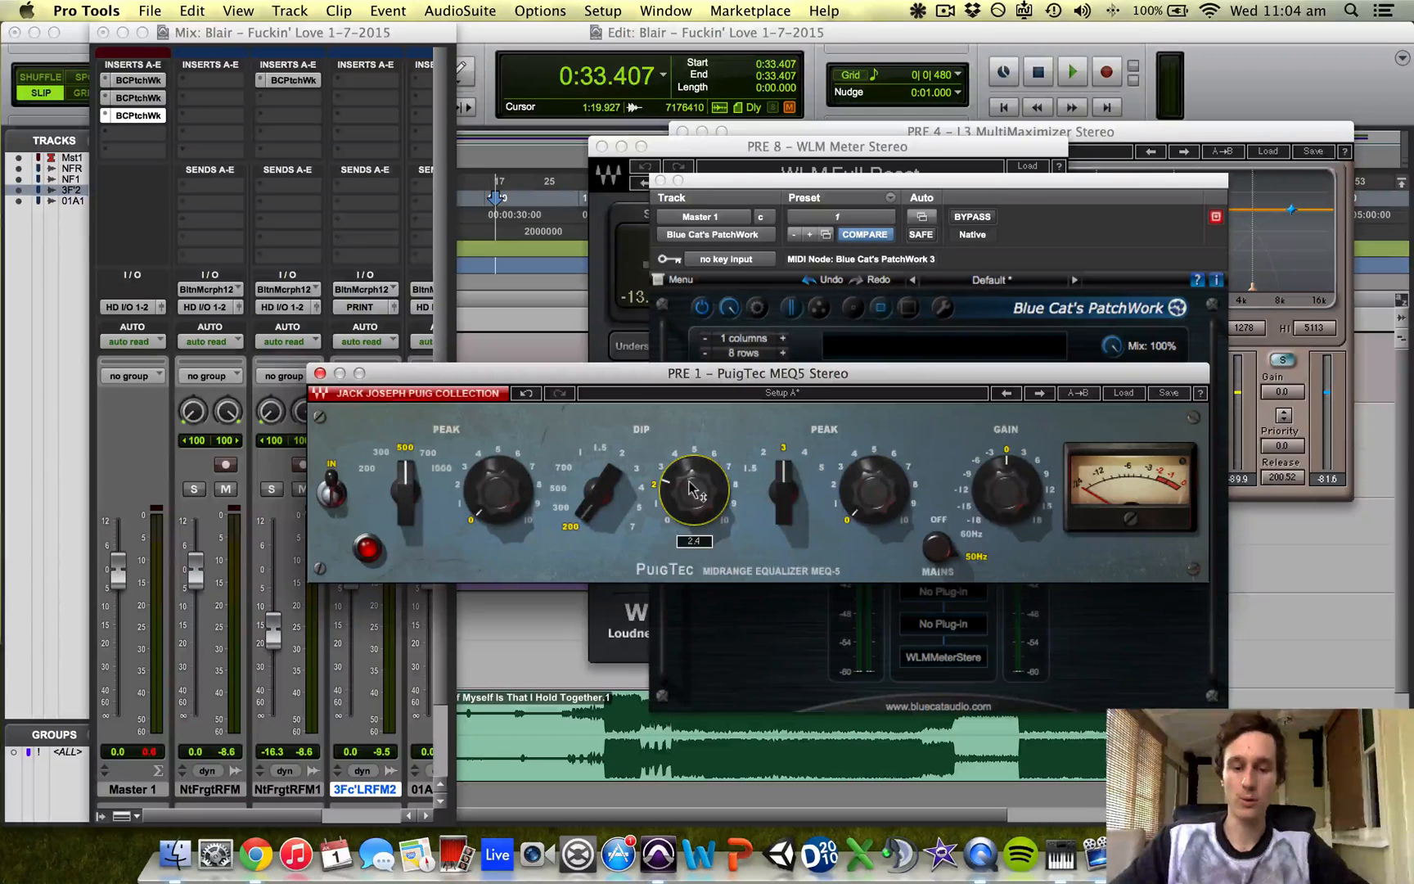
left_click(319, 374)
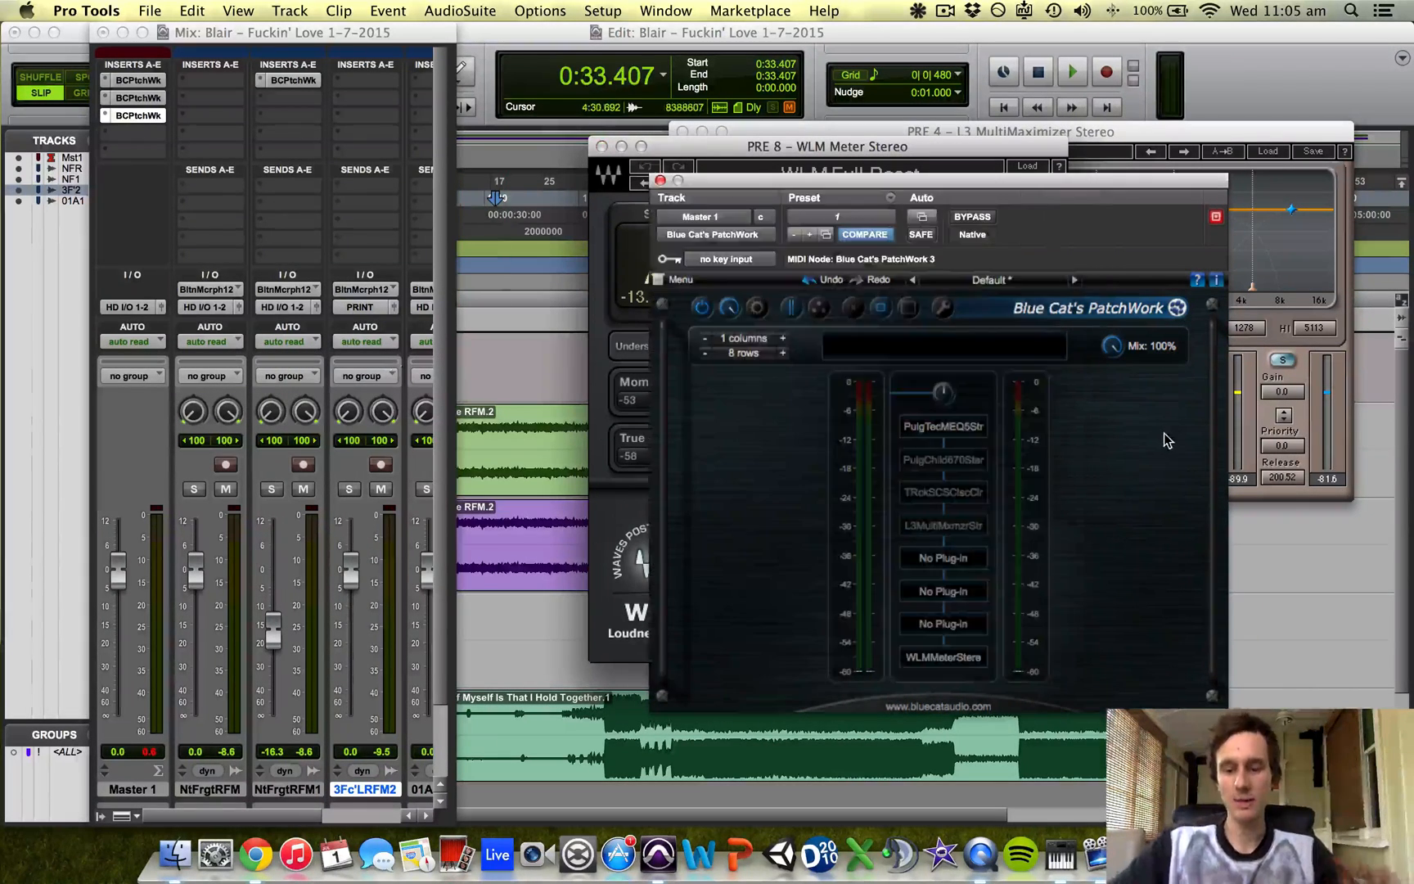
Enable PuigChild 670 Stereo in the chain, show its editor and move the window clear of the meters behind
left_click(1163, 433)
left_click(911, 461)
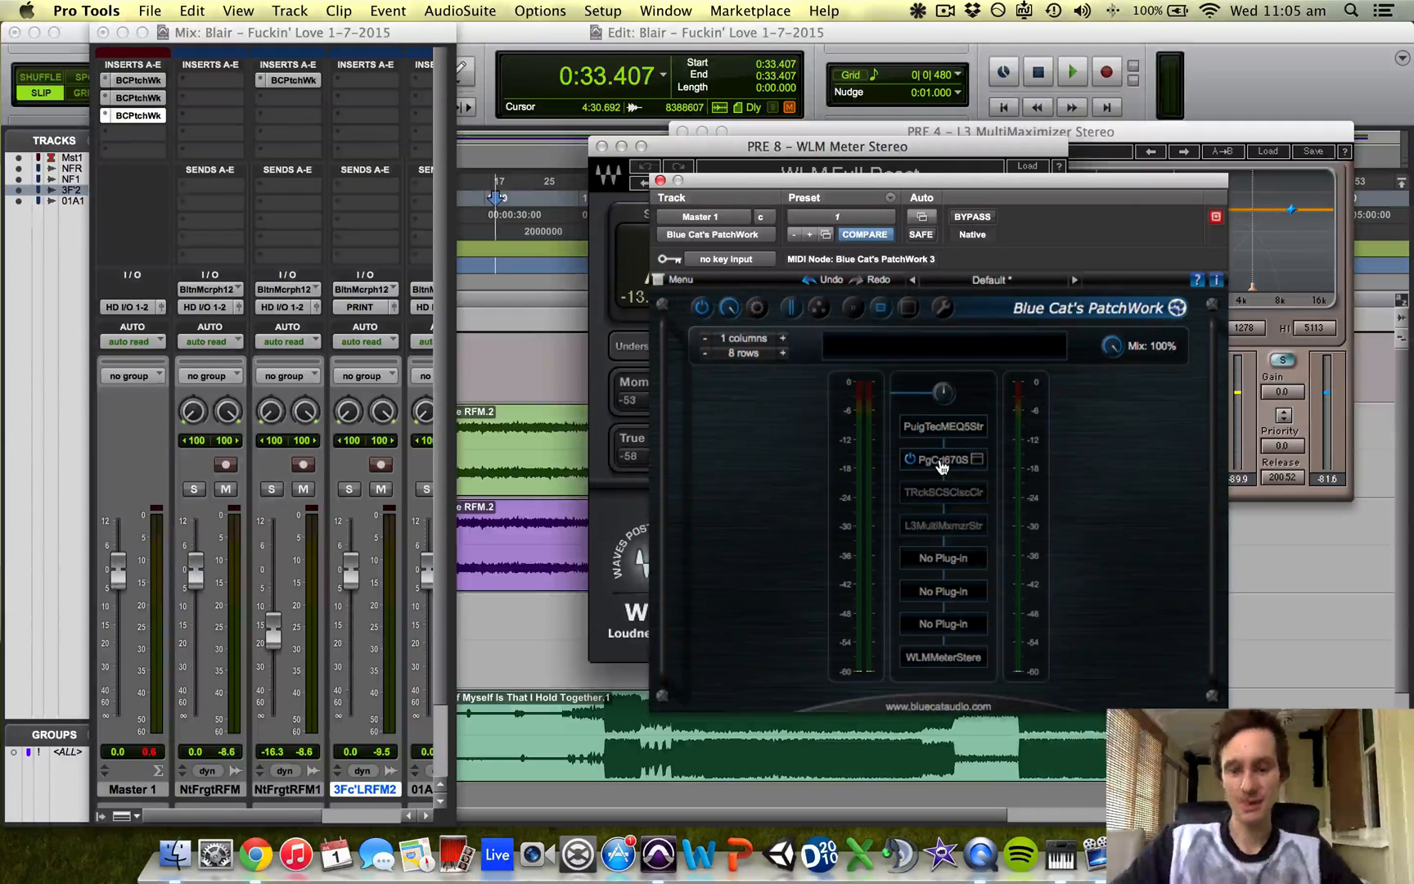
left_click(941, 466)
left_click(949, 464)
left_click_drag(822, 296, 676, 211)
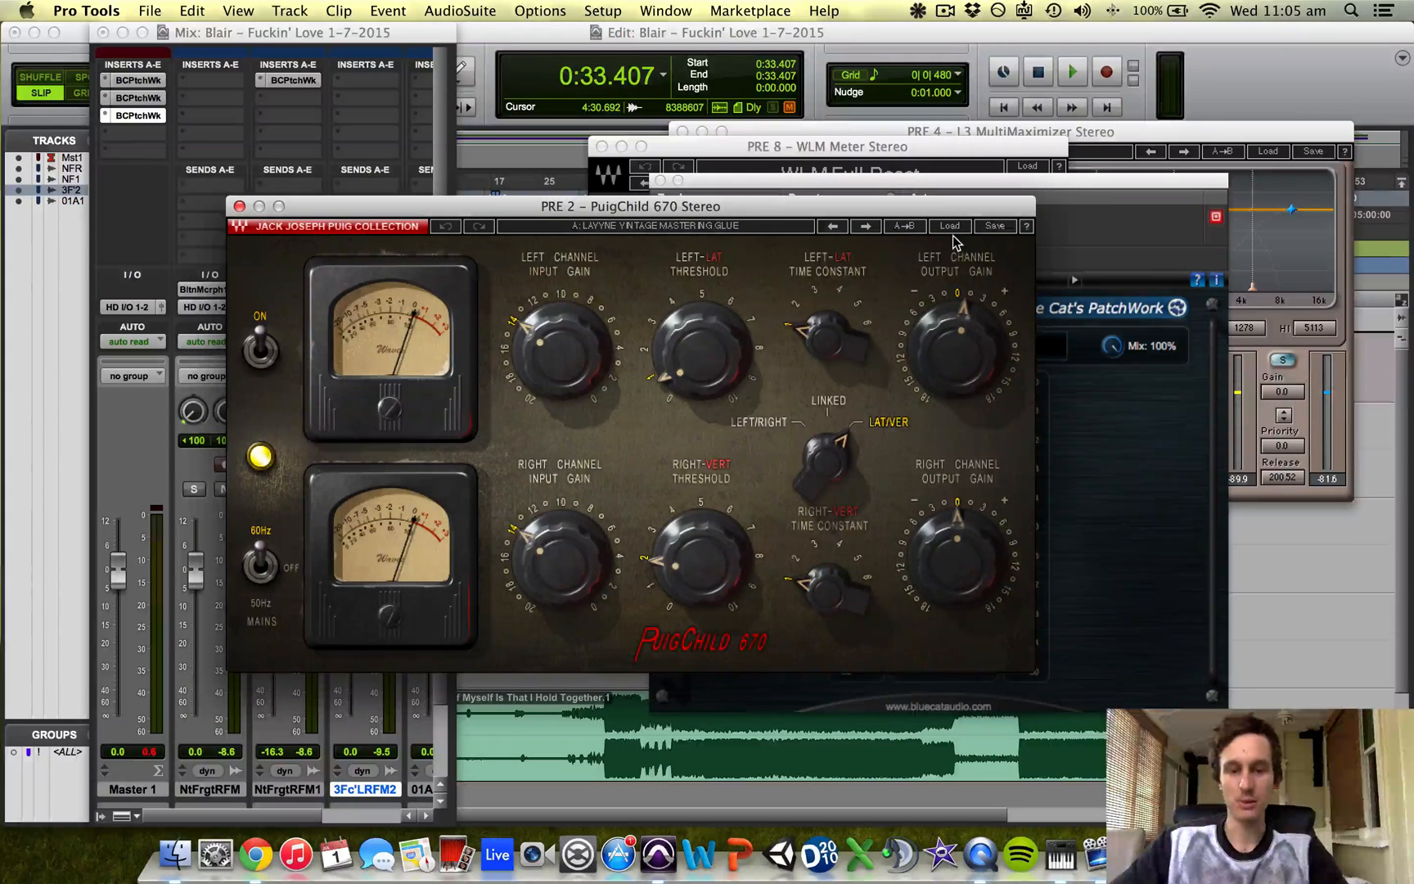
During playback, raise the PuigChild's left channel input gain slightly and set the Left/Lat threshold to 1.2, then stop and close the editor
key("space")
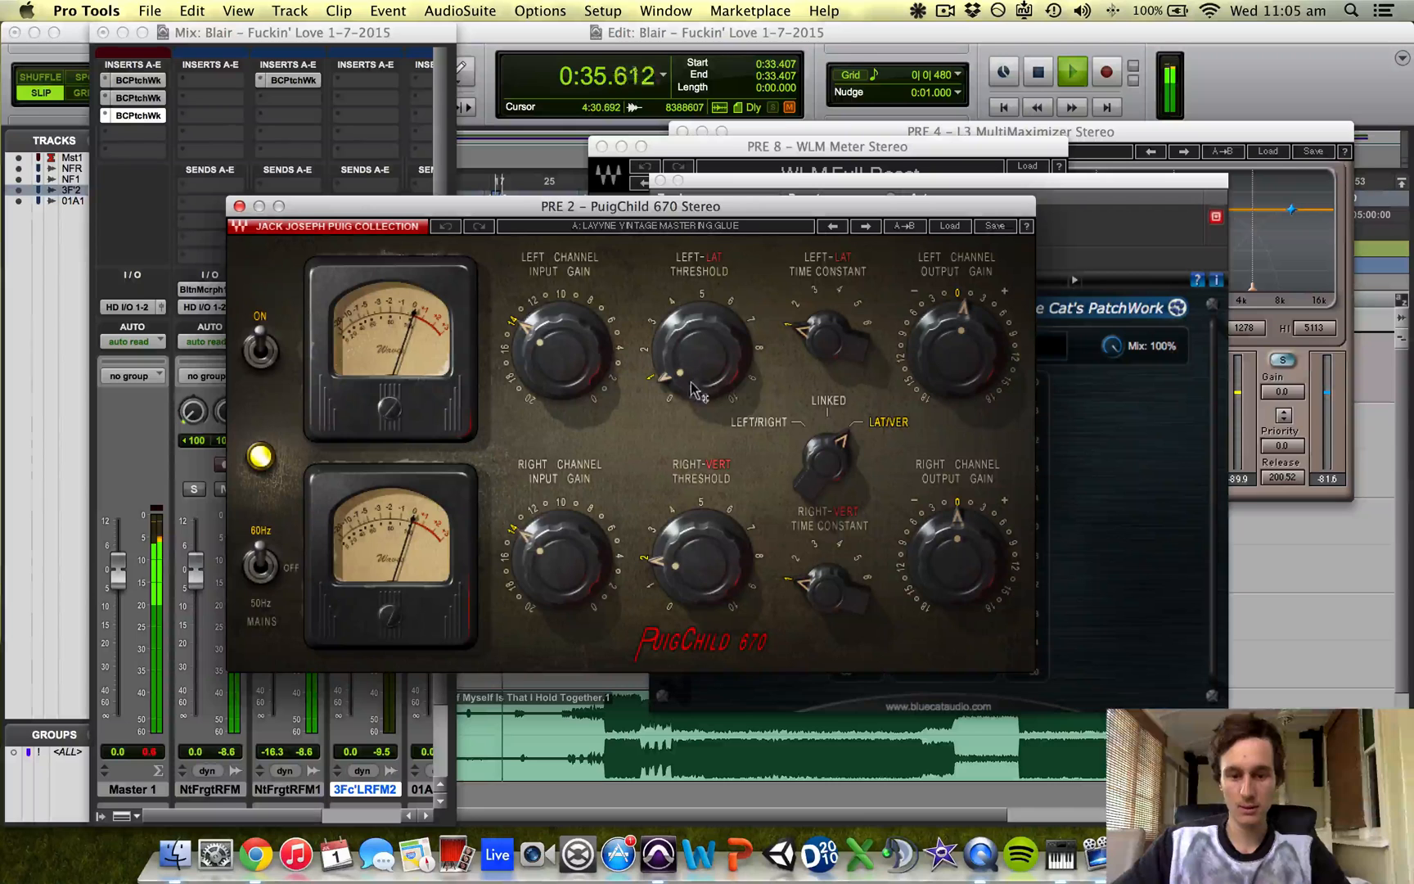
left_click(558, 358)
left_click_drag(558, 359, 558, 348)
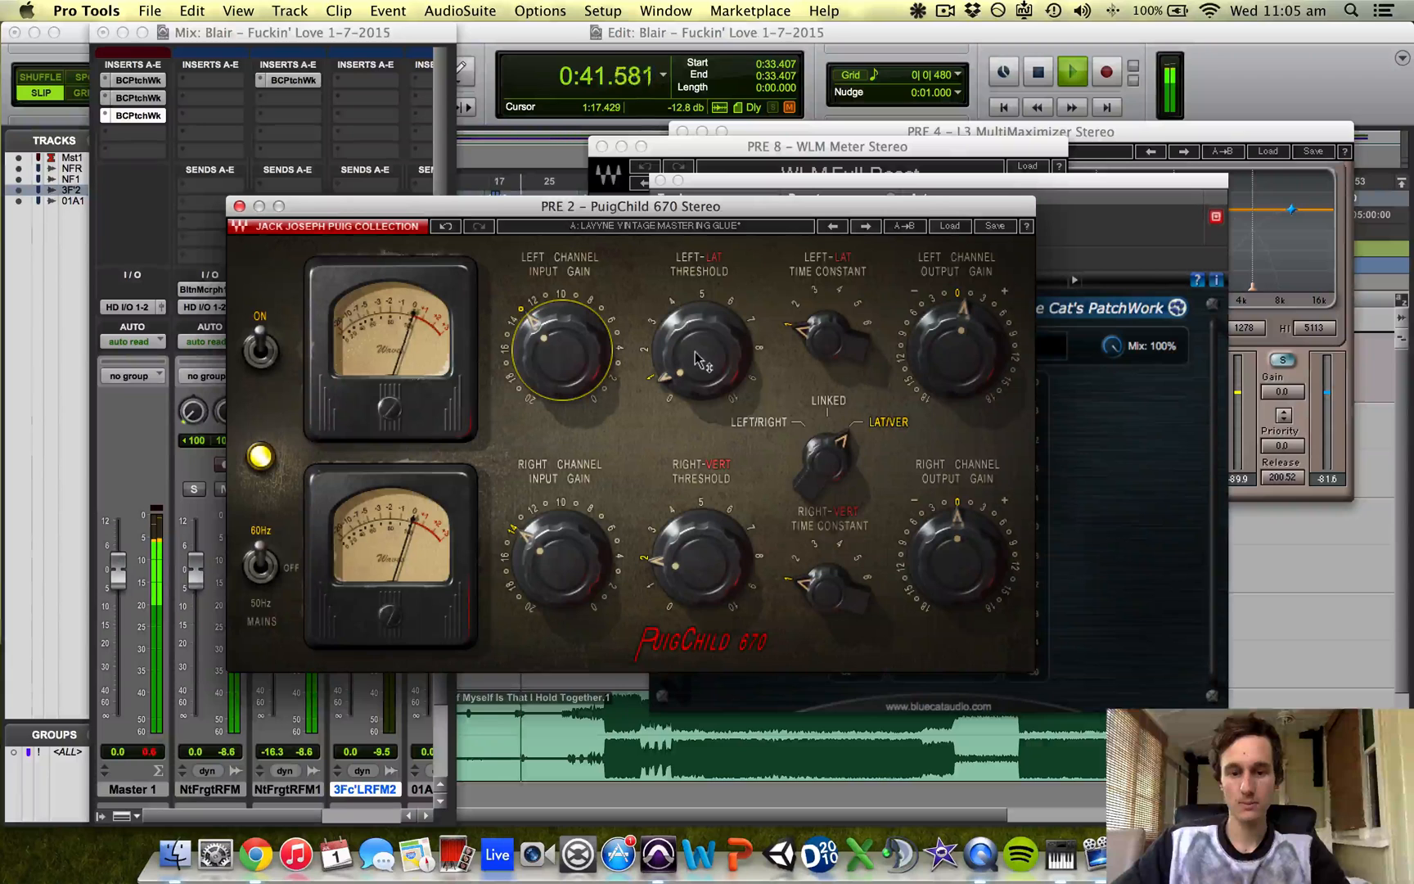
mouse_move(691, 356)
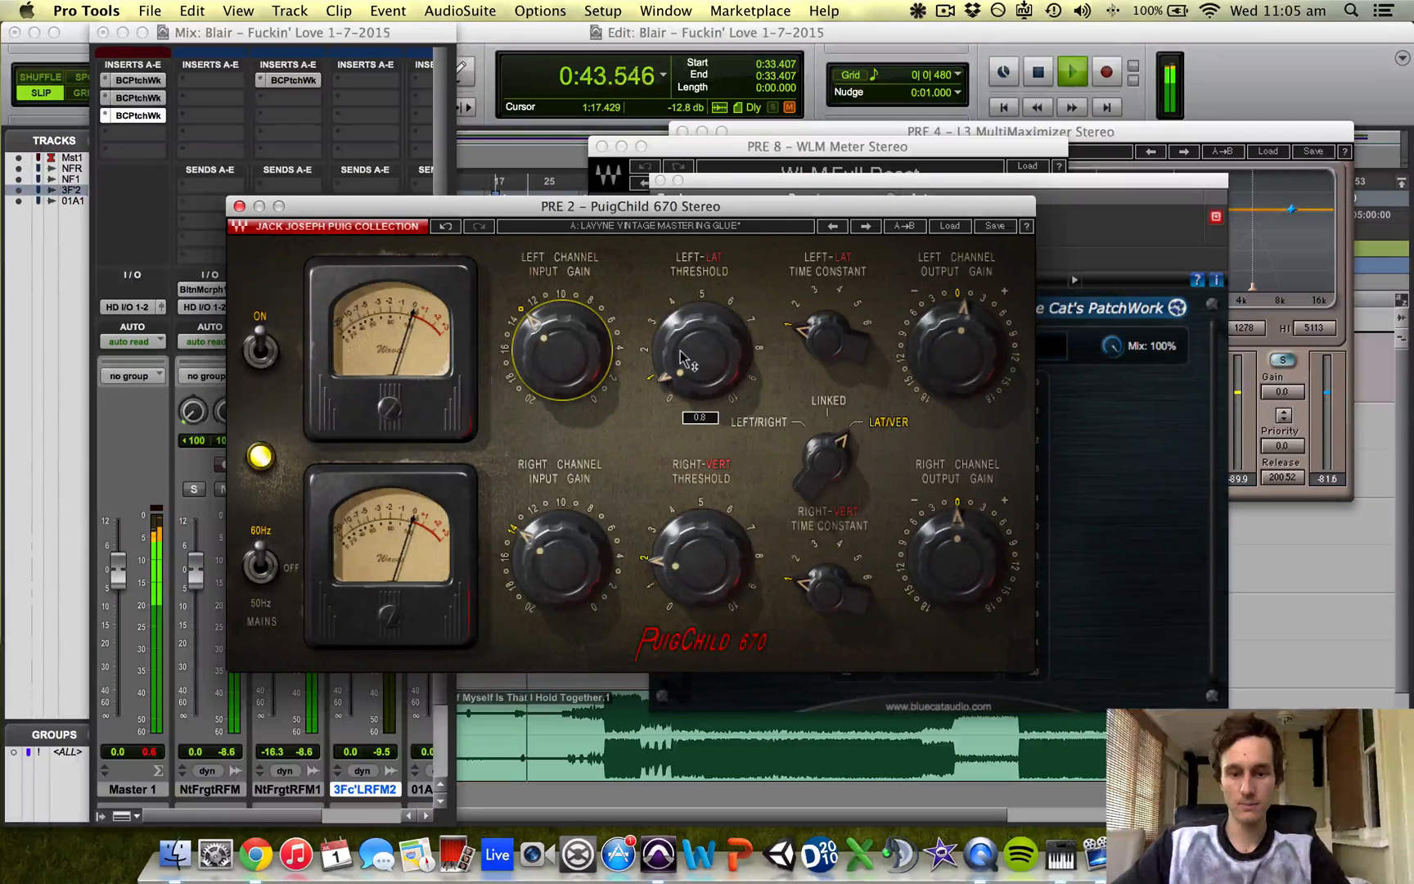
mouse_move(682, 357)
left_mouse_down()
mouse_move(681, 345)
mouse_move(682, 360)
left_mouse_up()
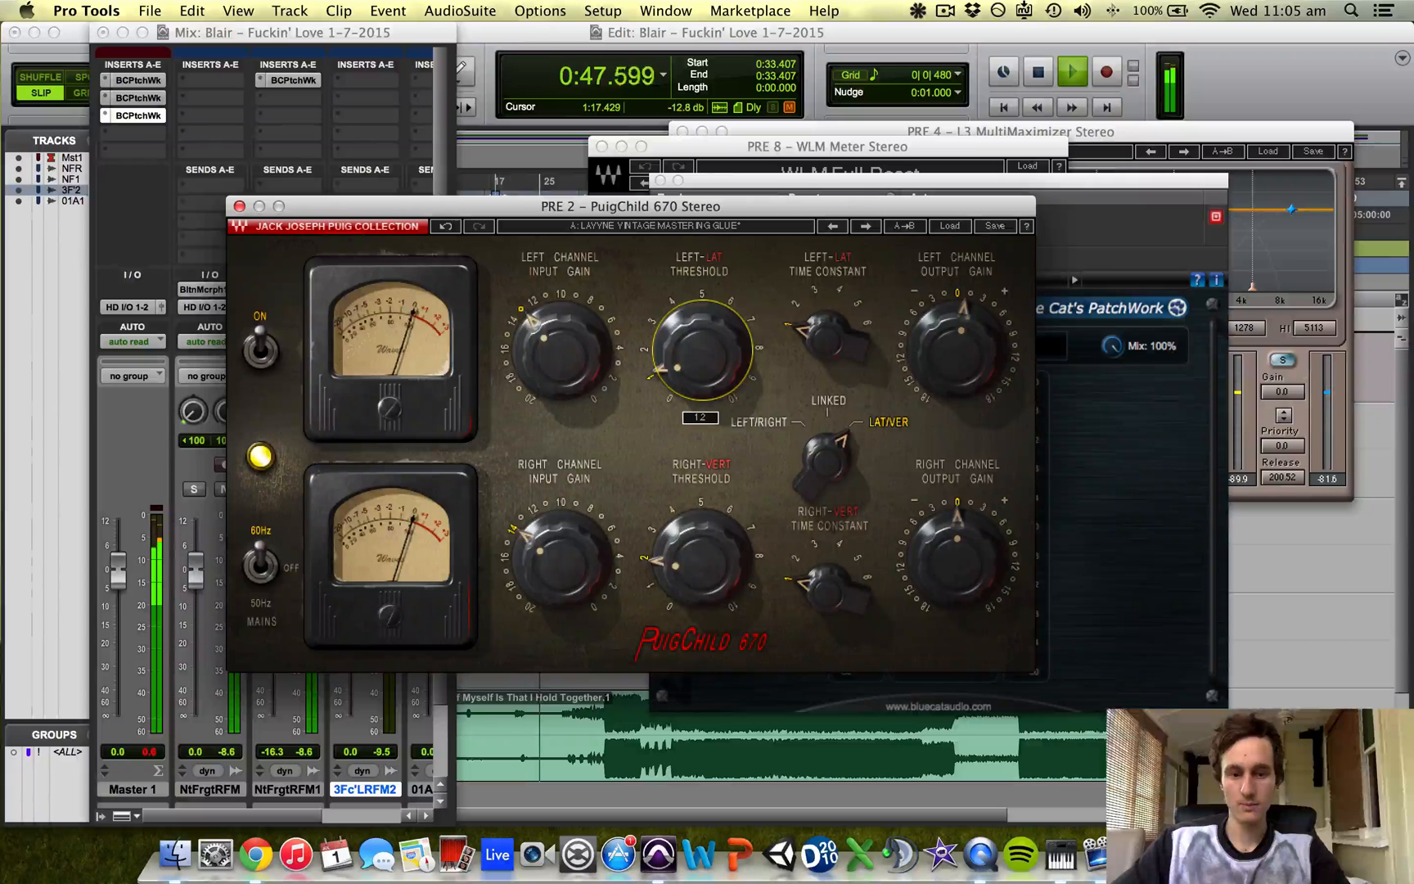
key("space")
left_click(239, 207)
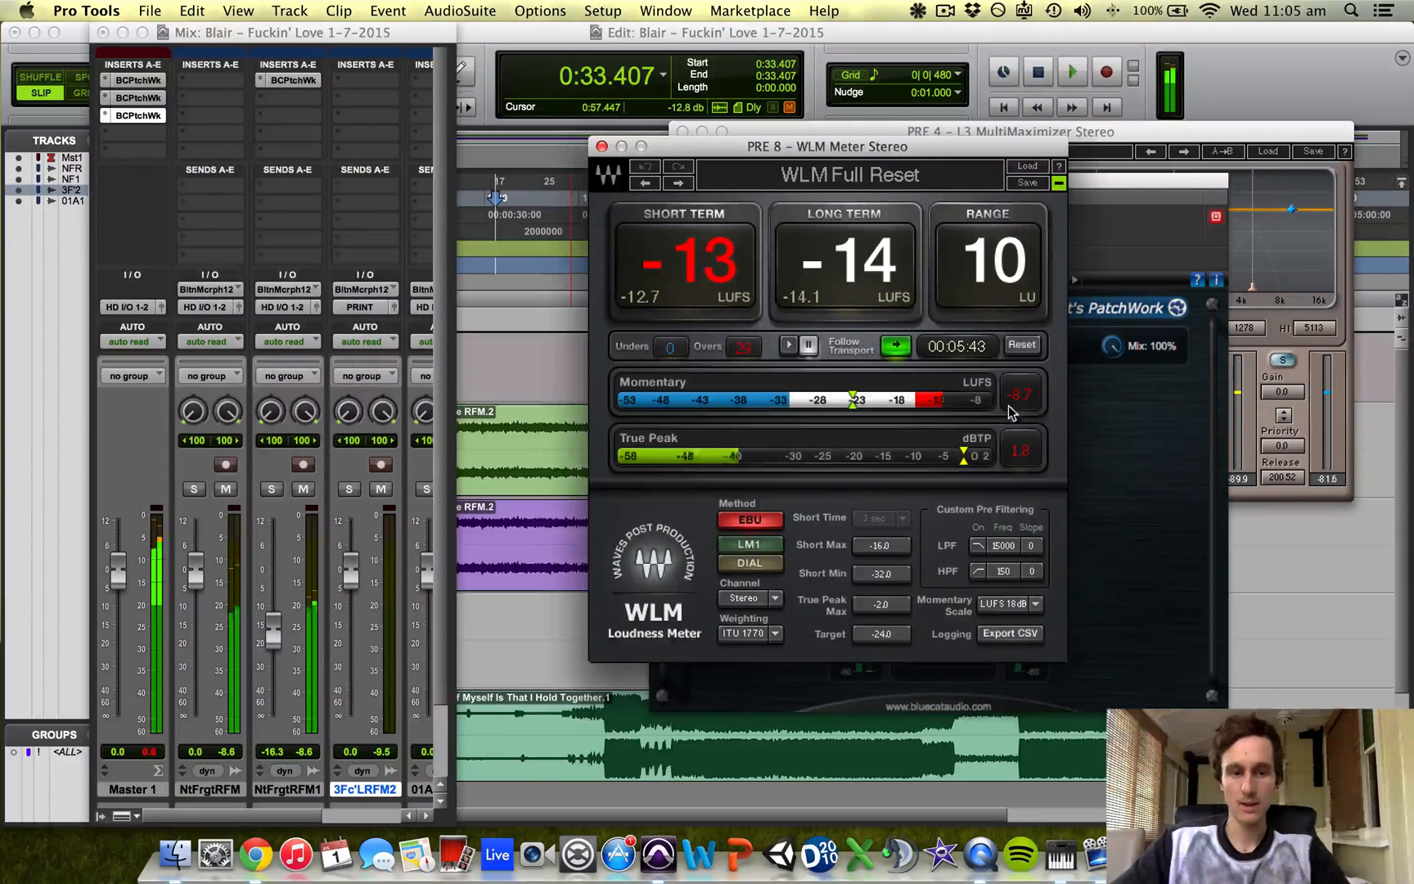
Clear Master 1's peak level indicator, enable the T-RackS CS Classic Clipper in the third PatchWork and show its editor
left_click(1100, 435)
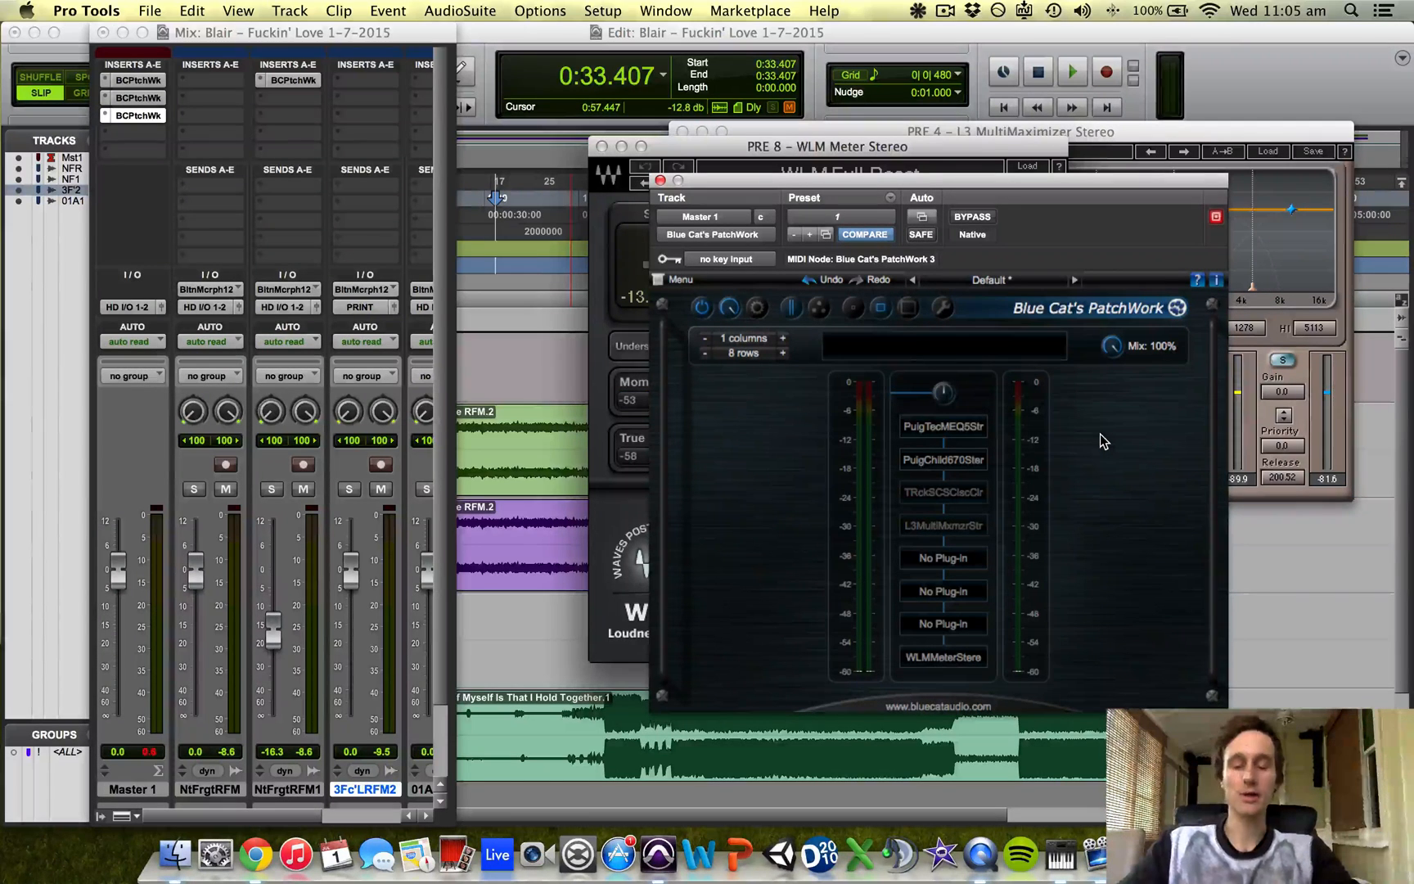
left_click(148, 751)
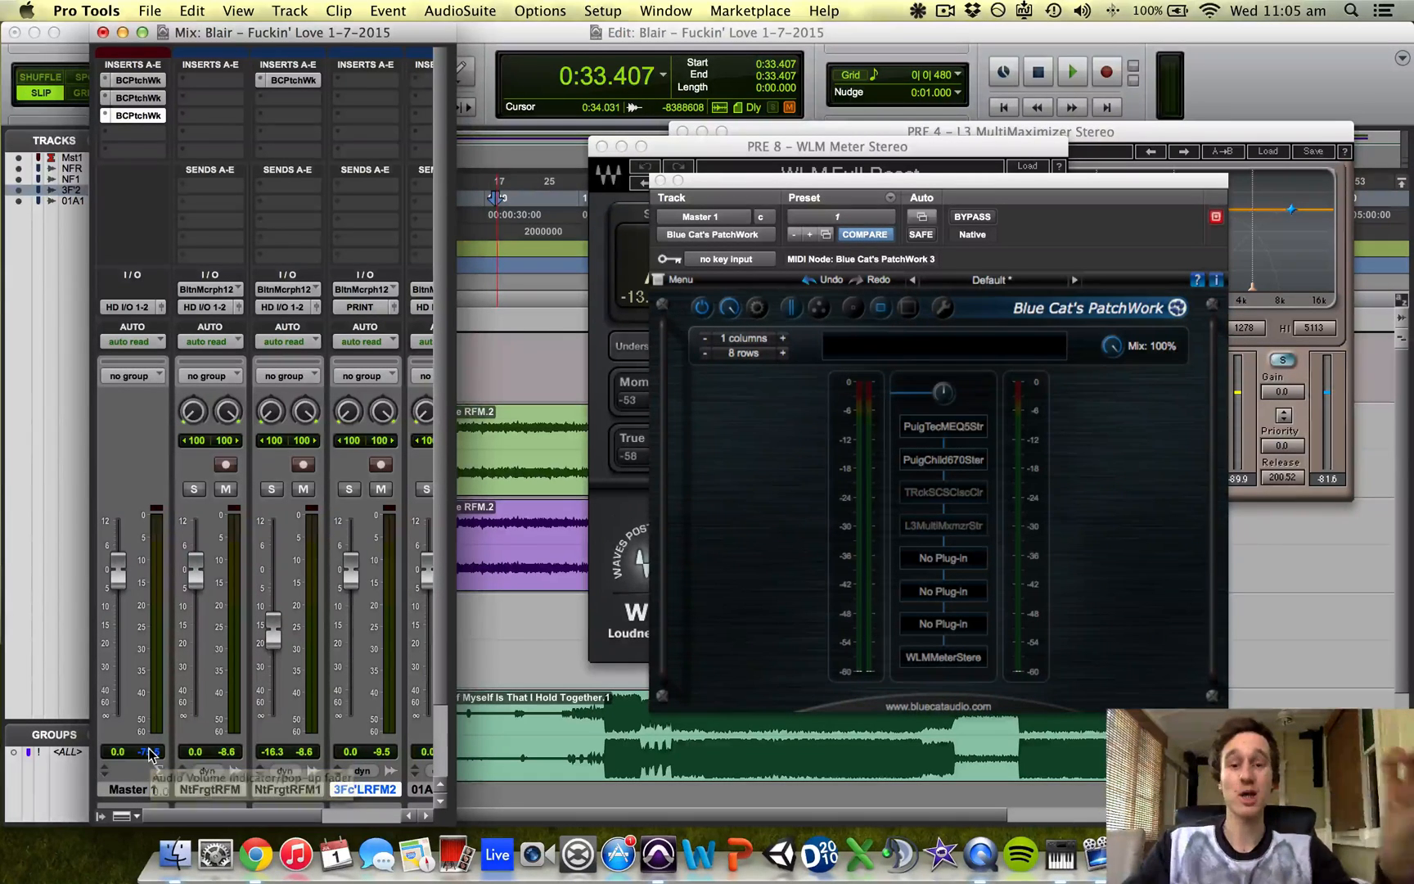
mouse_move(912, 500)
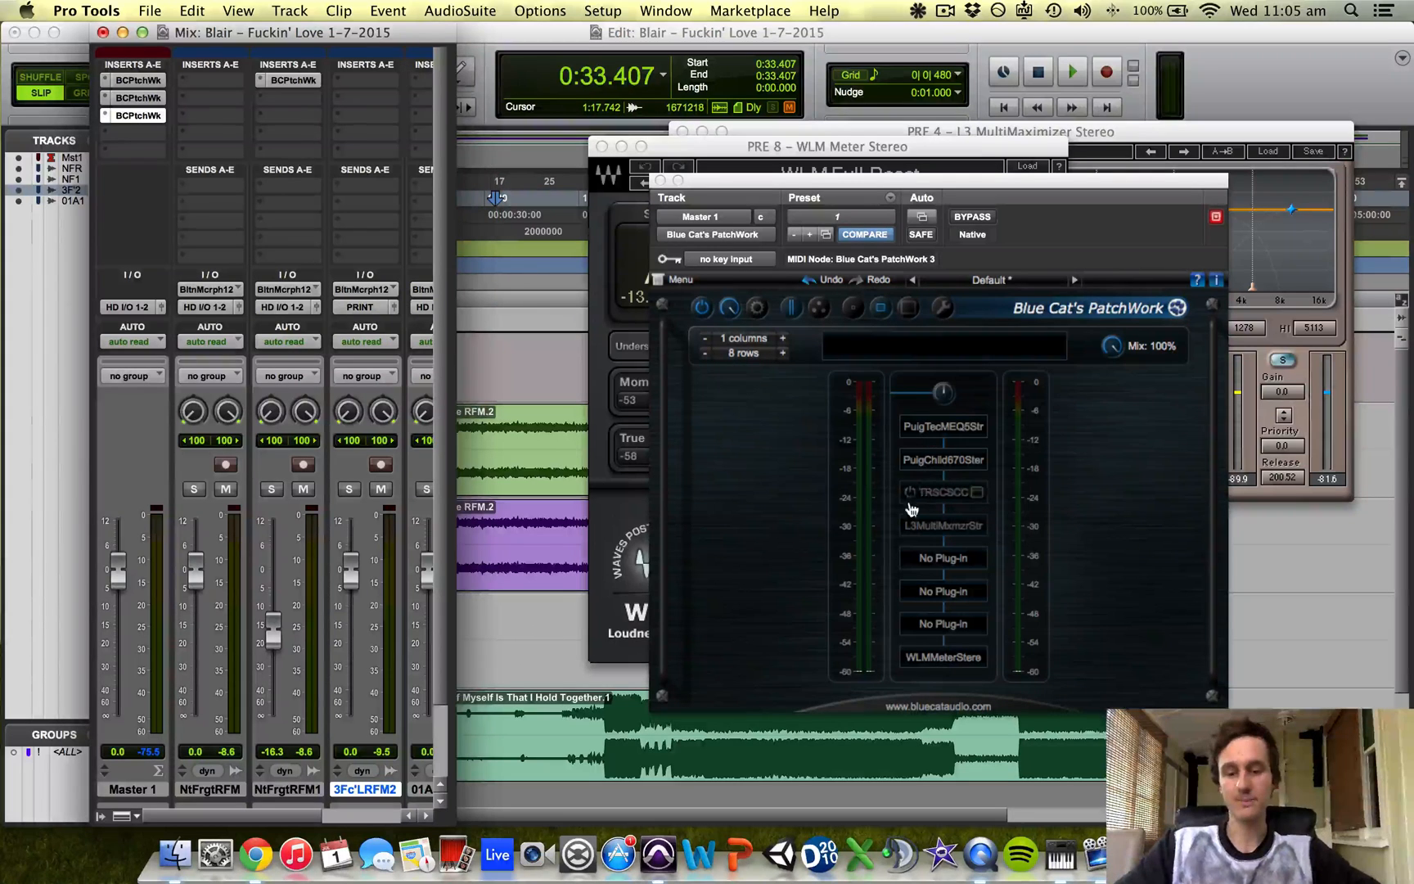
left_click(955, 494)
left_click(970, 502)
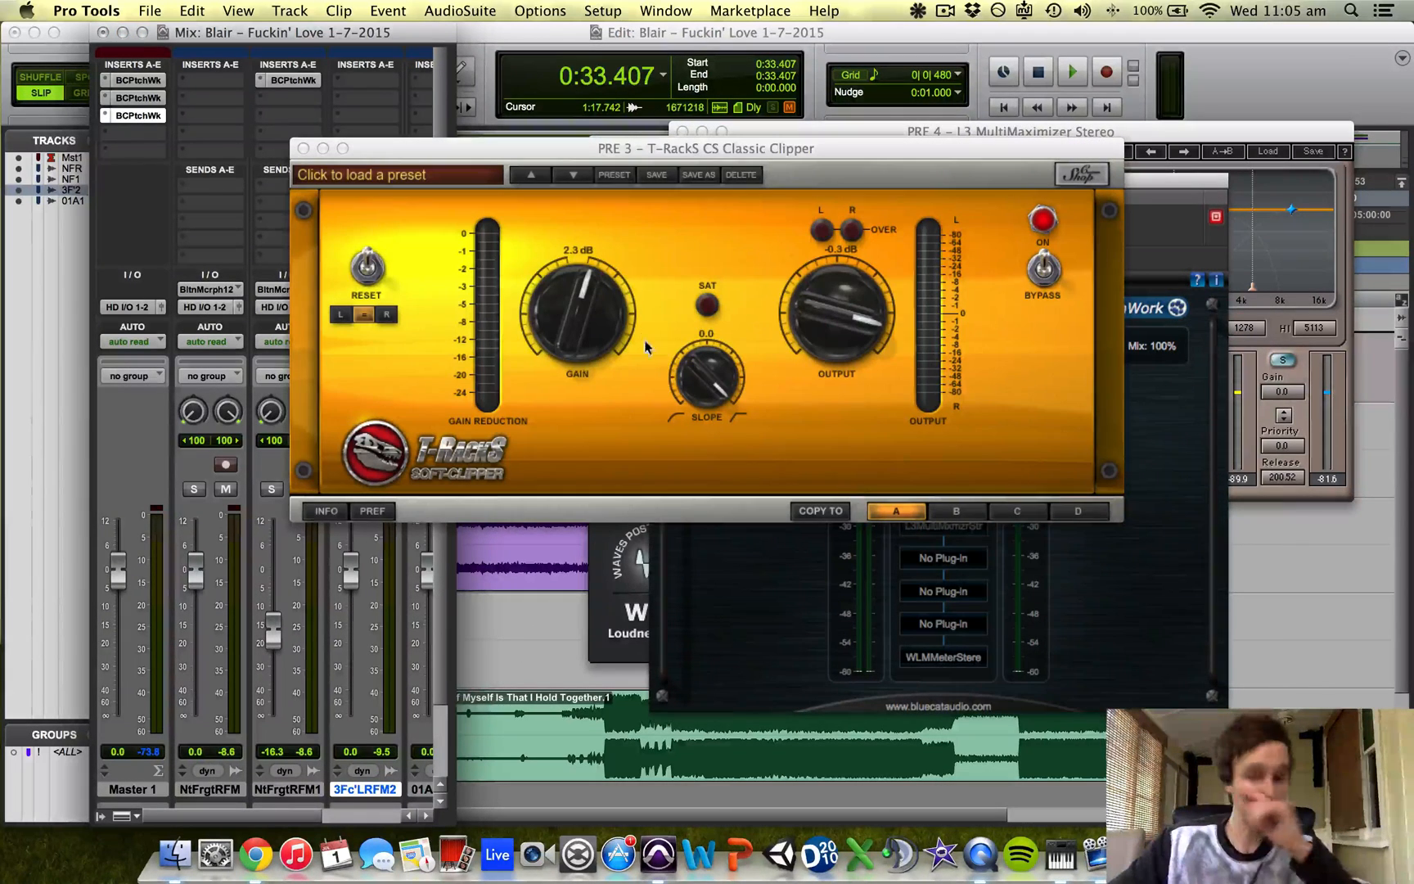
Turn down the Classic Clipper's gain and raise its output level to -0.1 dB
left_click(573, 329)
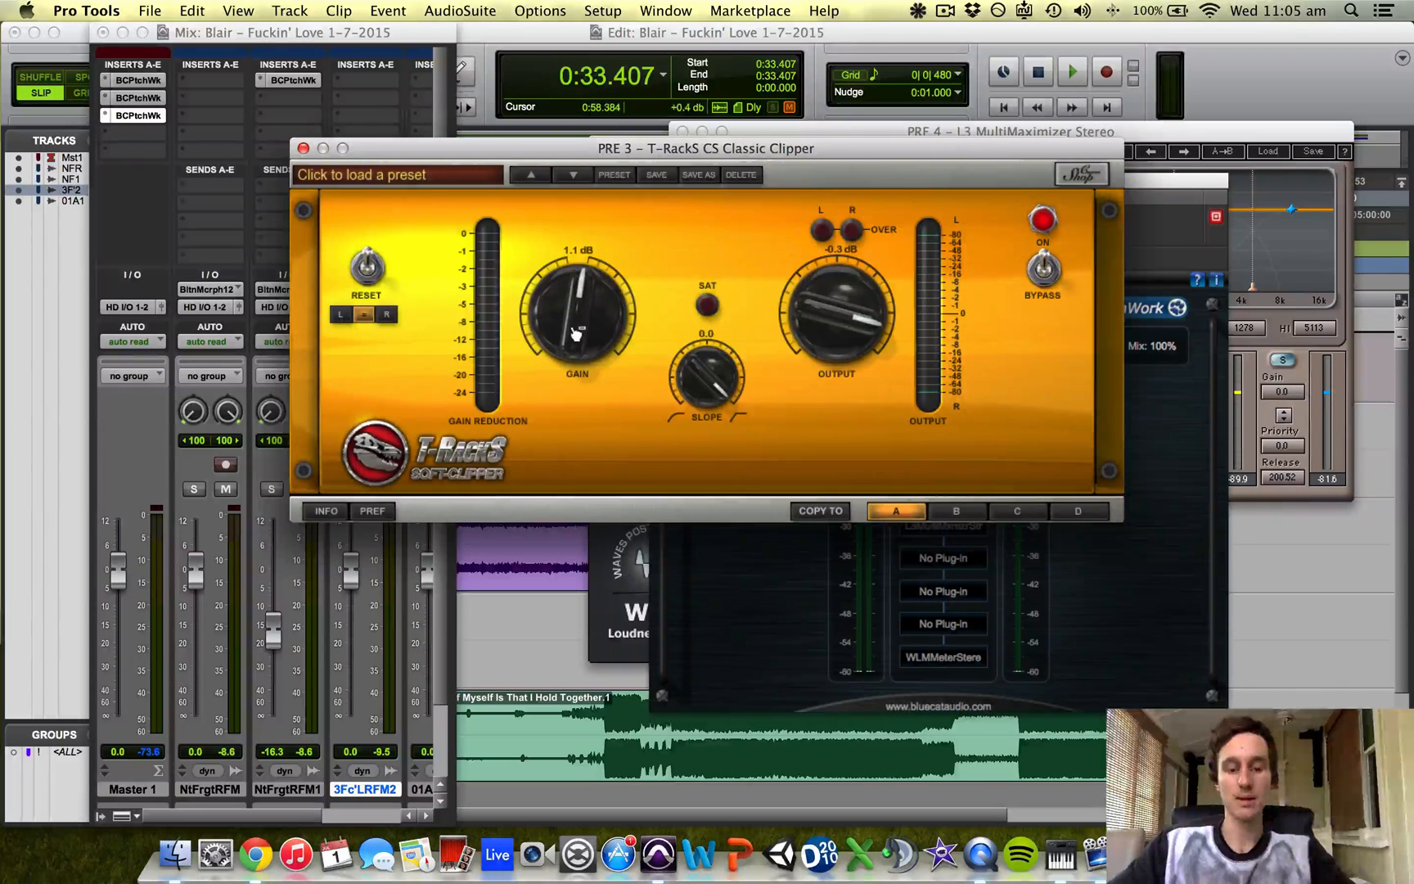
left_click(578, 302, "alt")
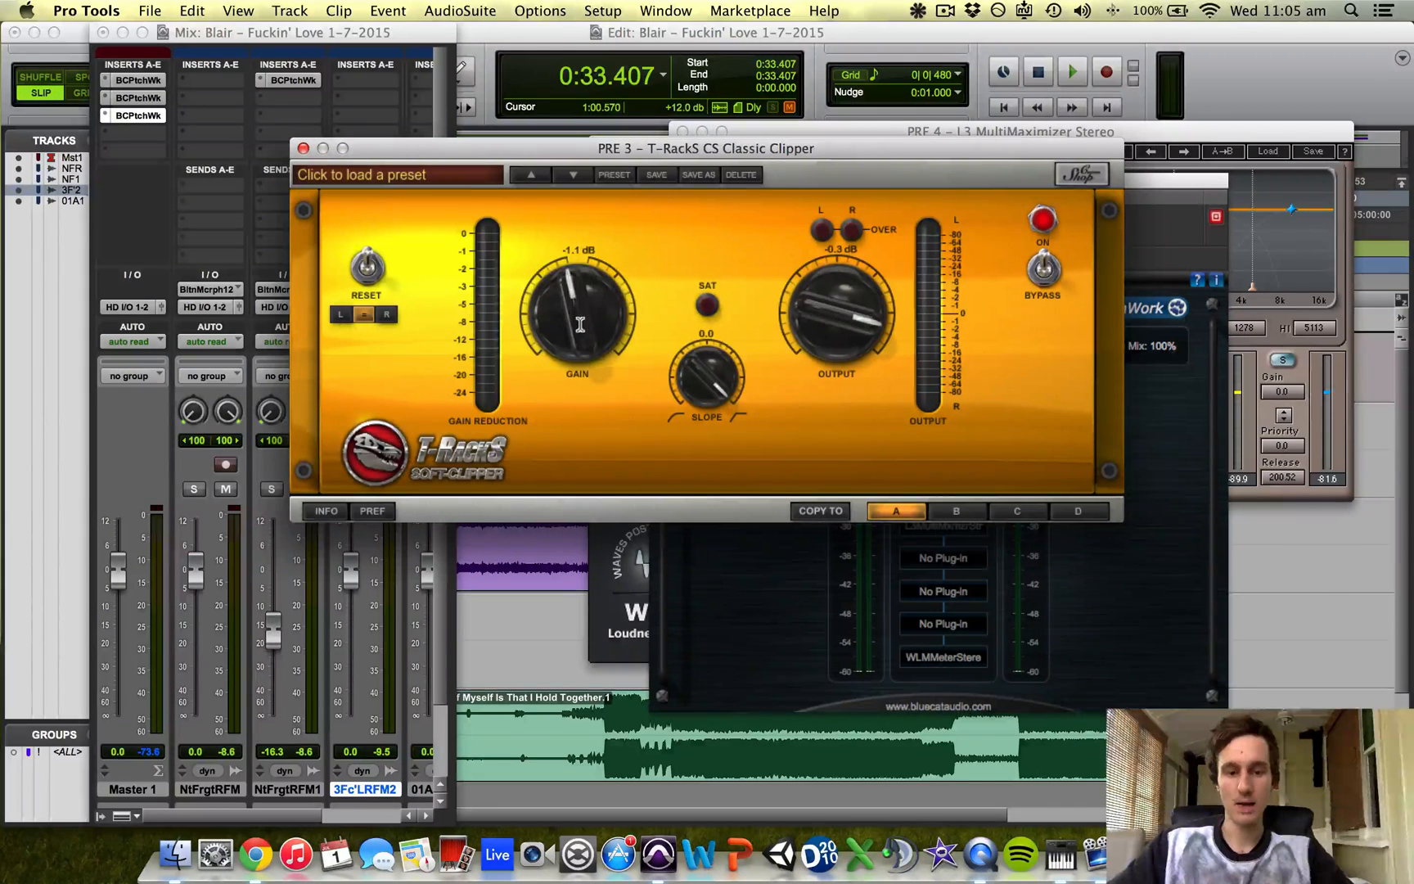
left_click(830, 311, "alt")
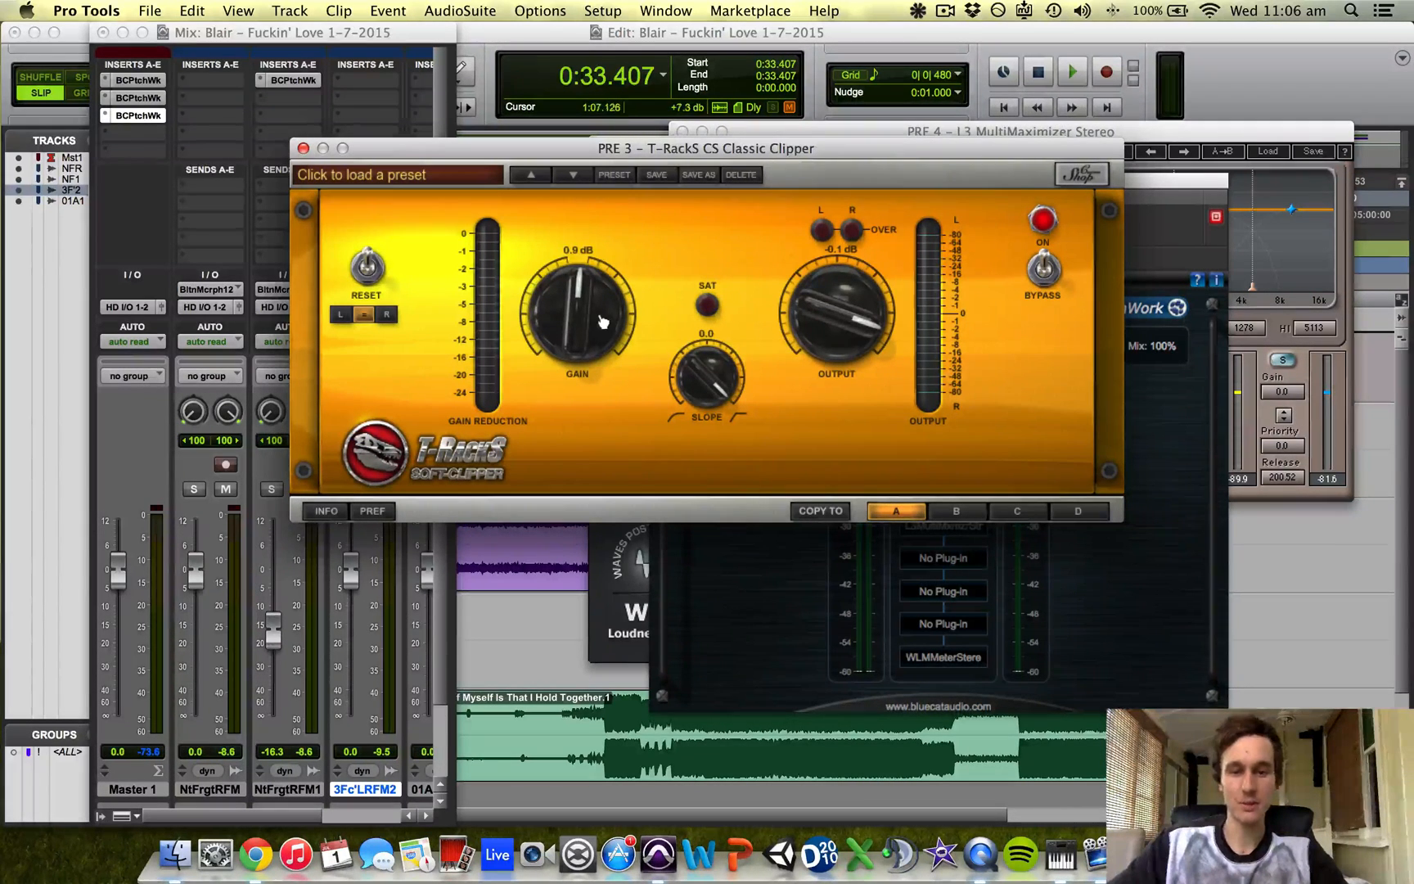
Raise the Classic Clipper's gain to 4.2 dB and start playback to hear it
left_click_drag(588, 321, 540, 195)
left_click_drag(556, 301, 554, 237)
left_click_drag(575, 304, 585, 360)
left_click_drag(556, 305, 557, 307)
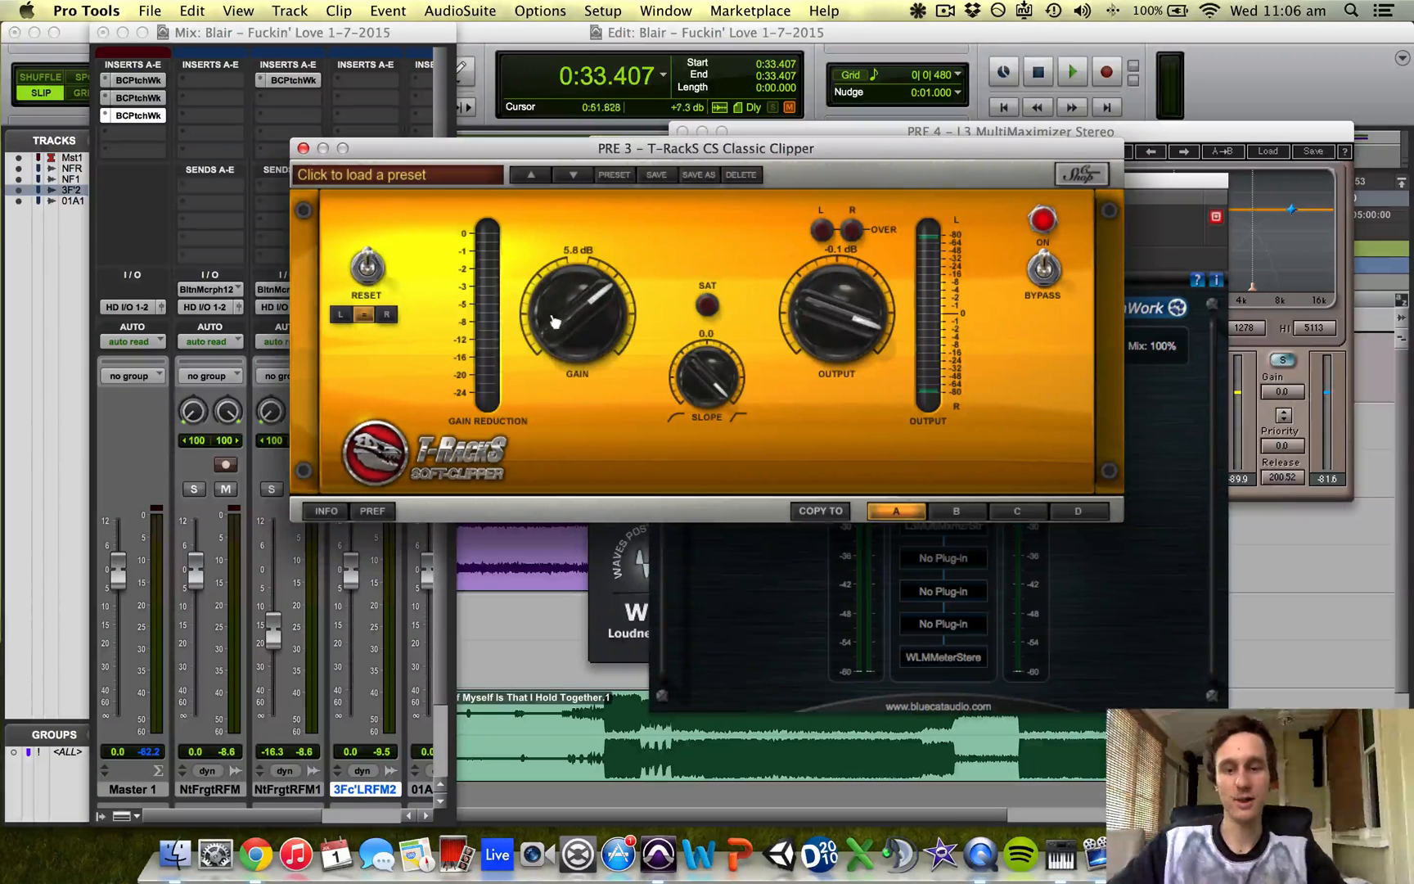
mouse_move(557, 326)
left_mouse_down()
mouse_move(559, 361)
mouse_move(556, 272)
mouse_move(559, 319)
left_mouse_up()
key("space")
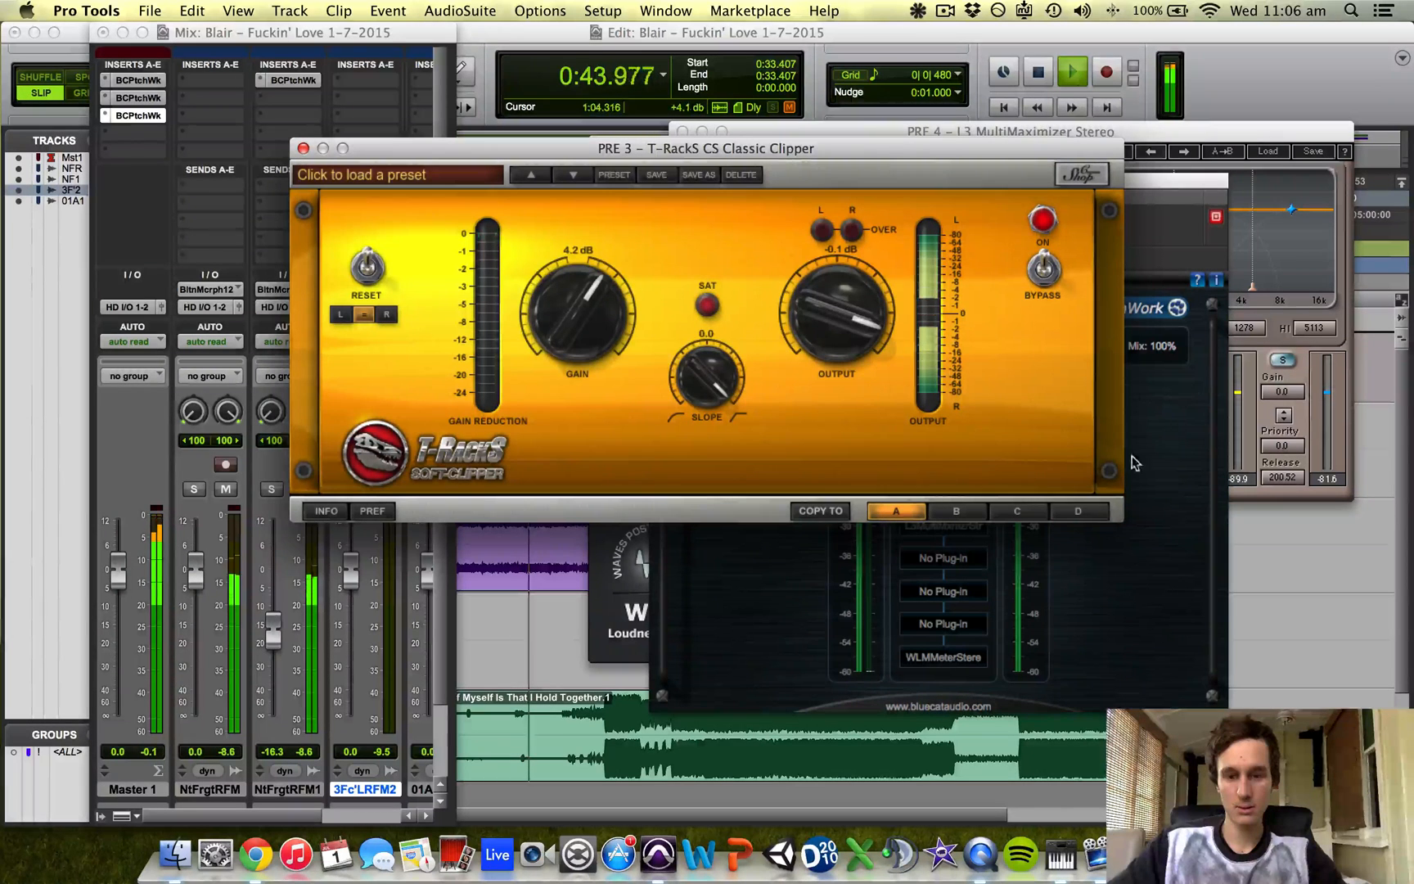
Show the WLM Meter's editor to check loudness during playback, then bring the third PatchWork forward and stop
left_click(1063, 540)
left_click(945, 657)
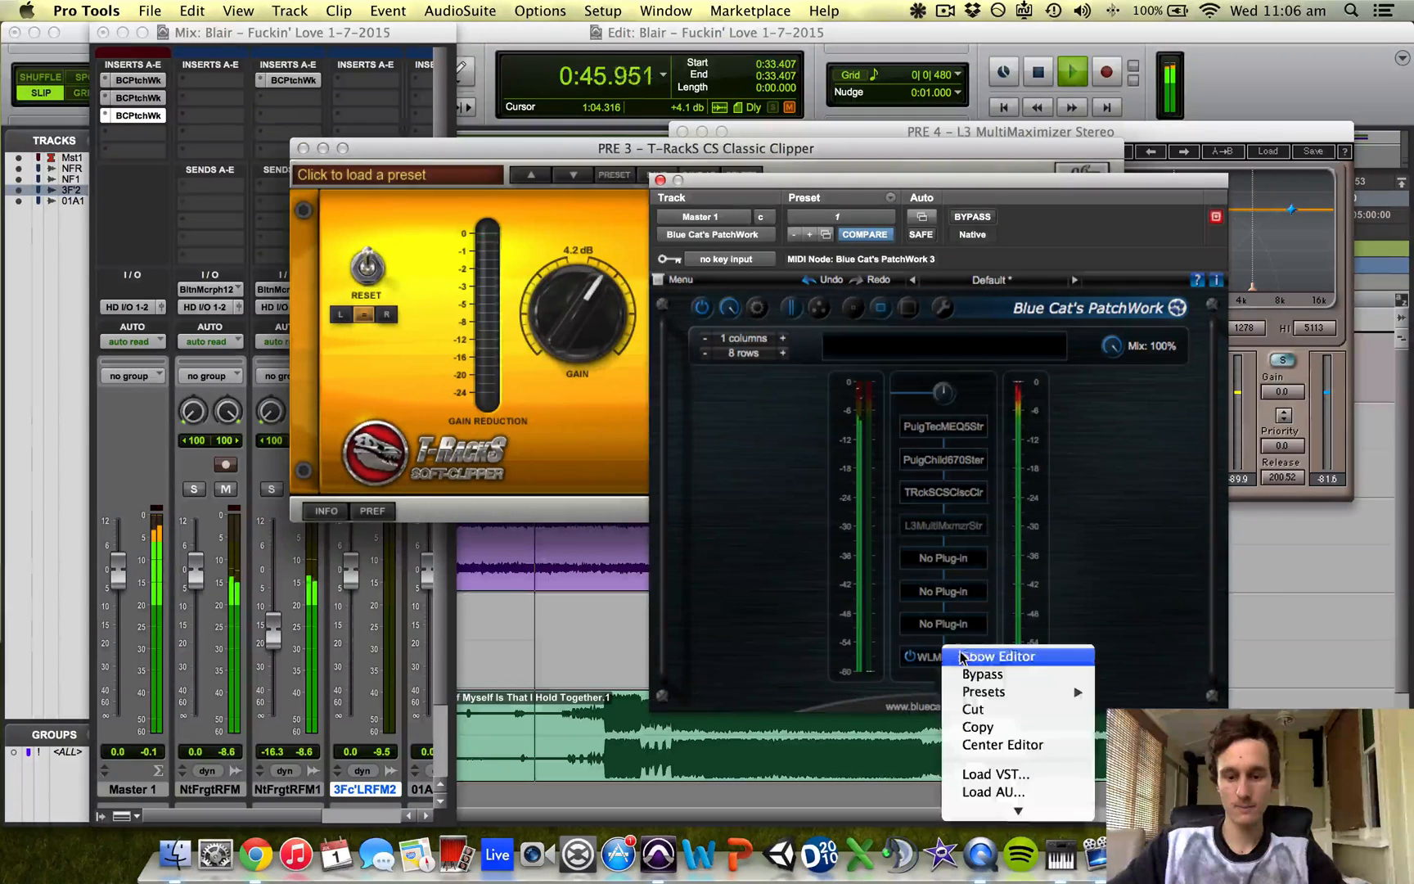
left_click(990, 657)
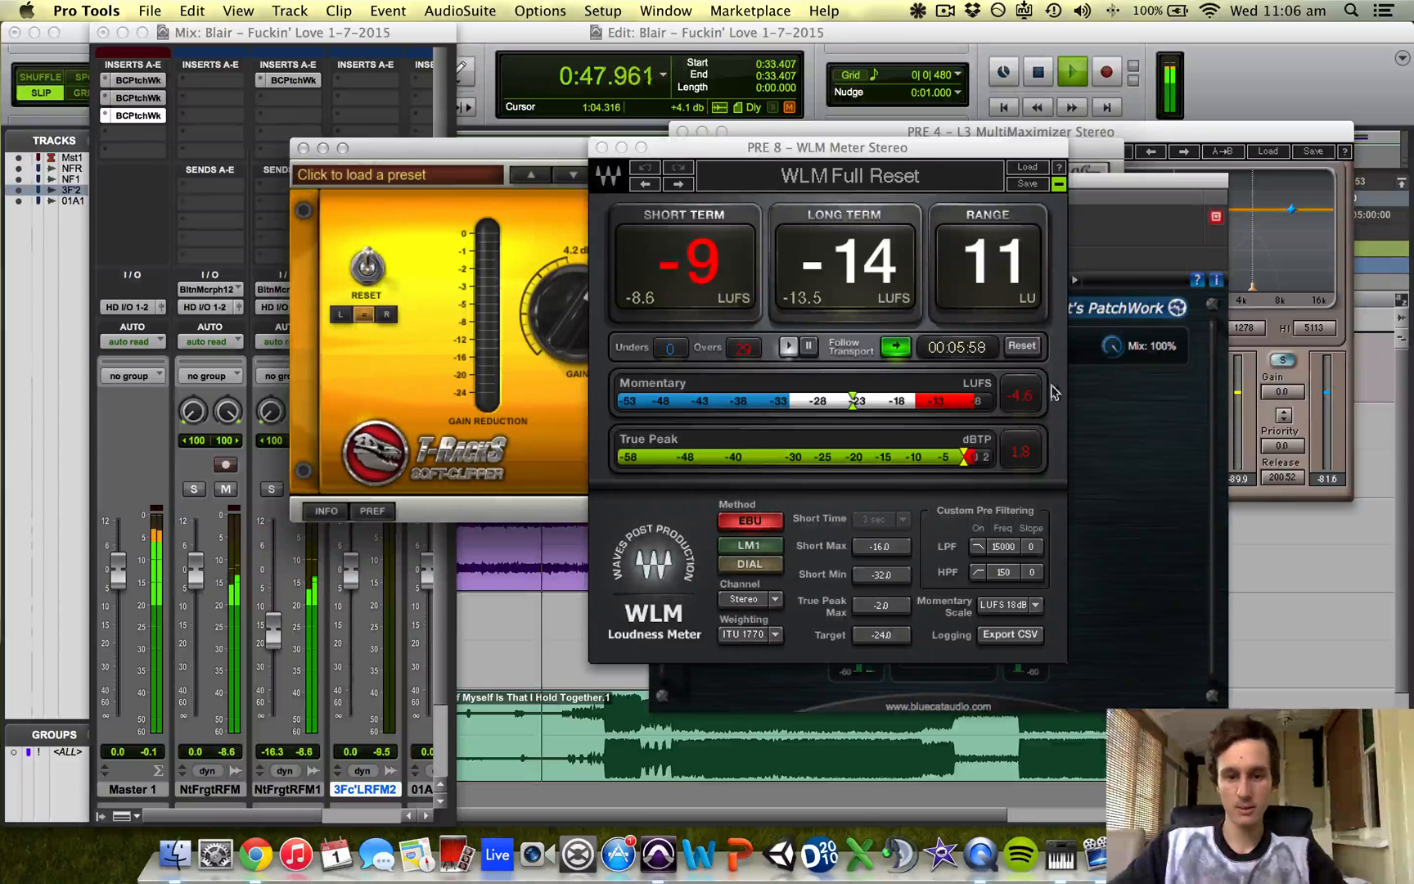
left_click(1099, 416)
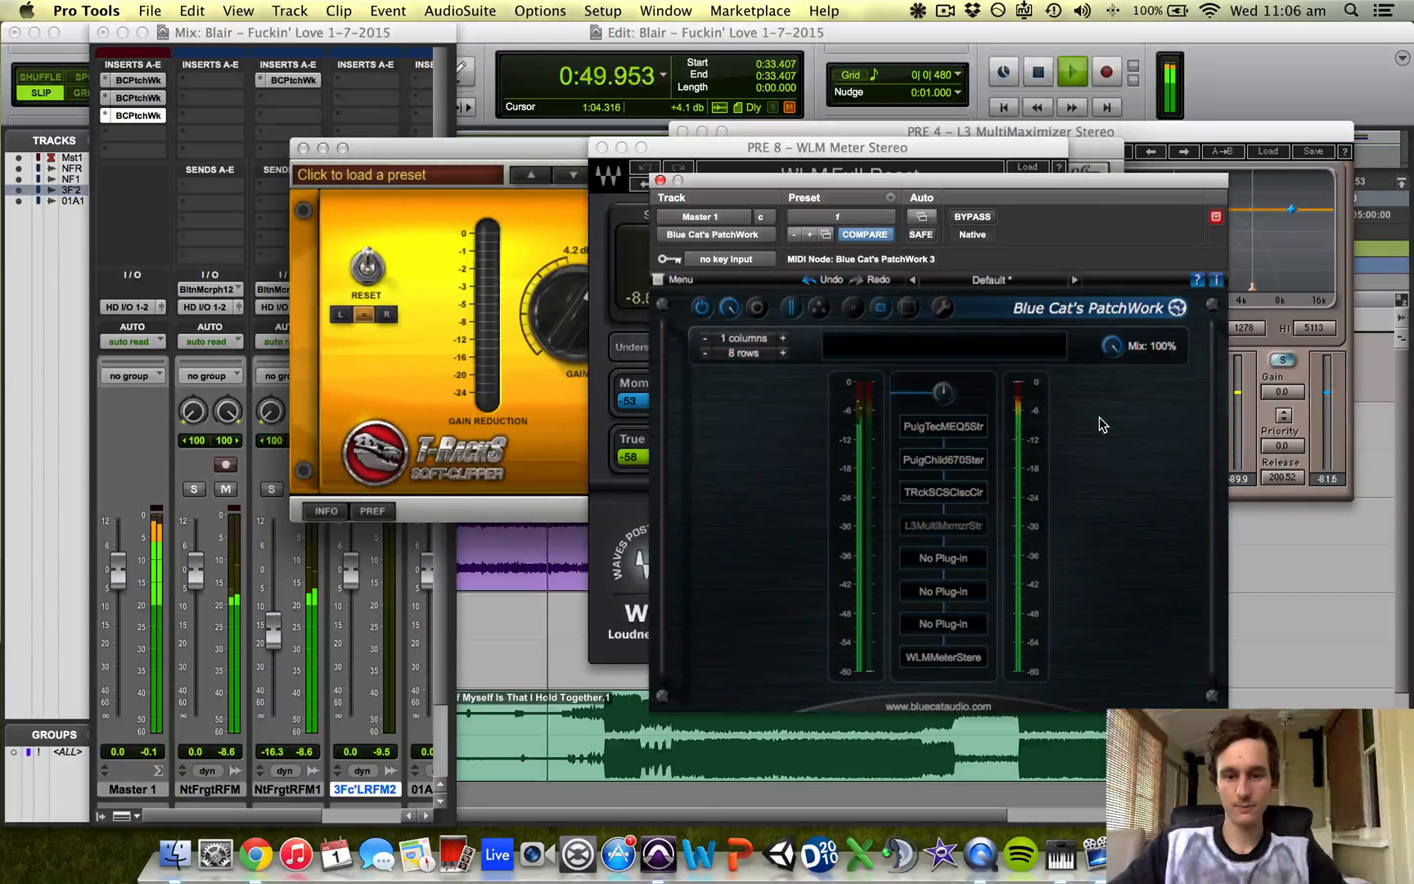
key("space")
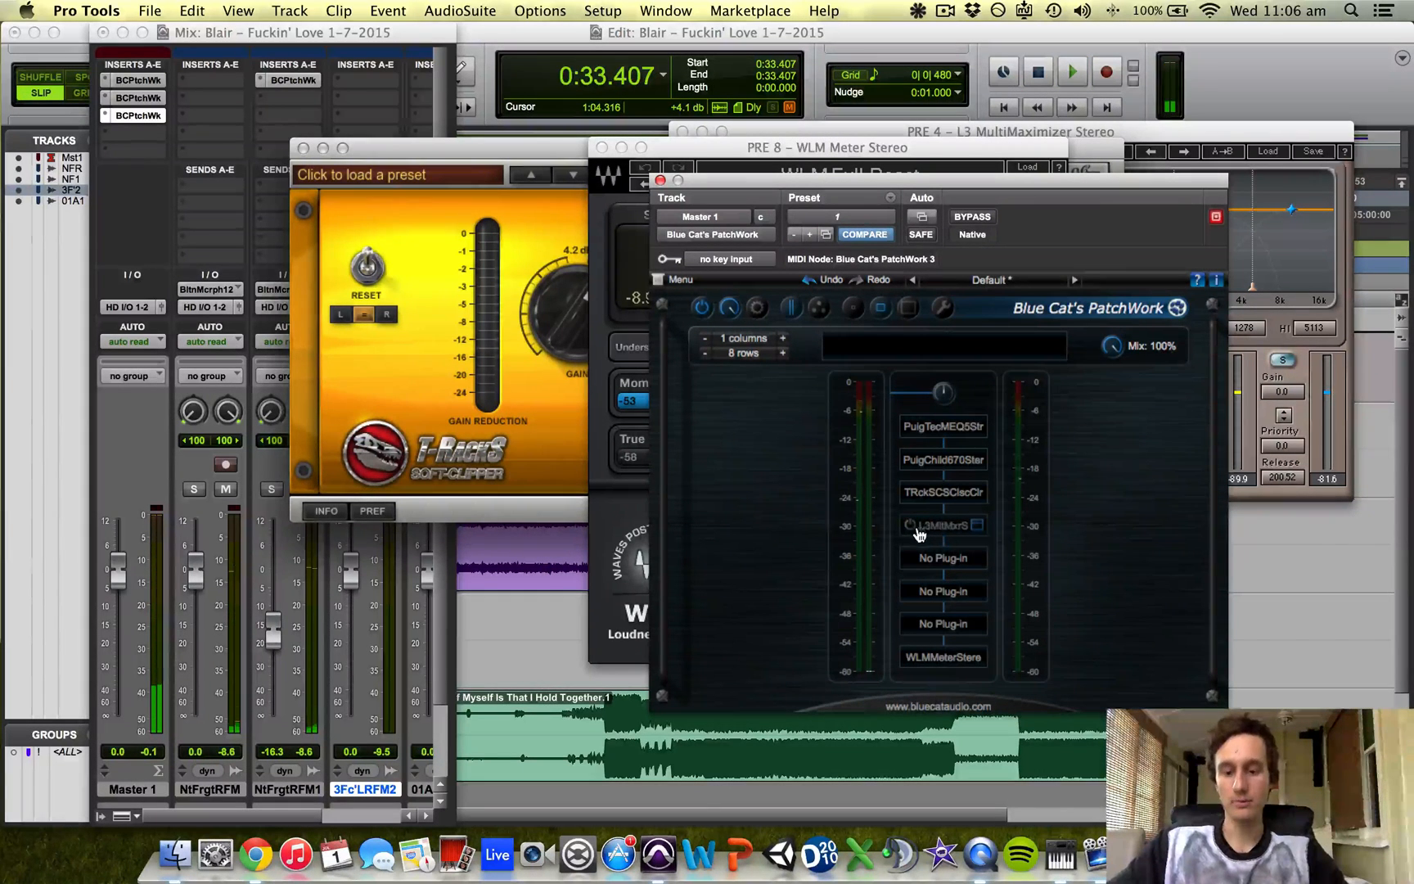
Enable the L3 MultiMaximizer, show its editor, set its threshold to 0.0 and move the window over the PatchWork
left_click(954, 531)
left_click(971, 530)
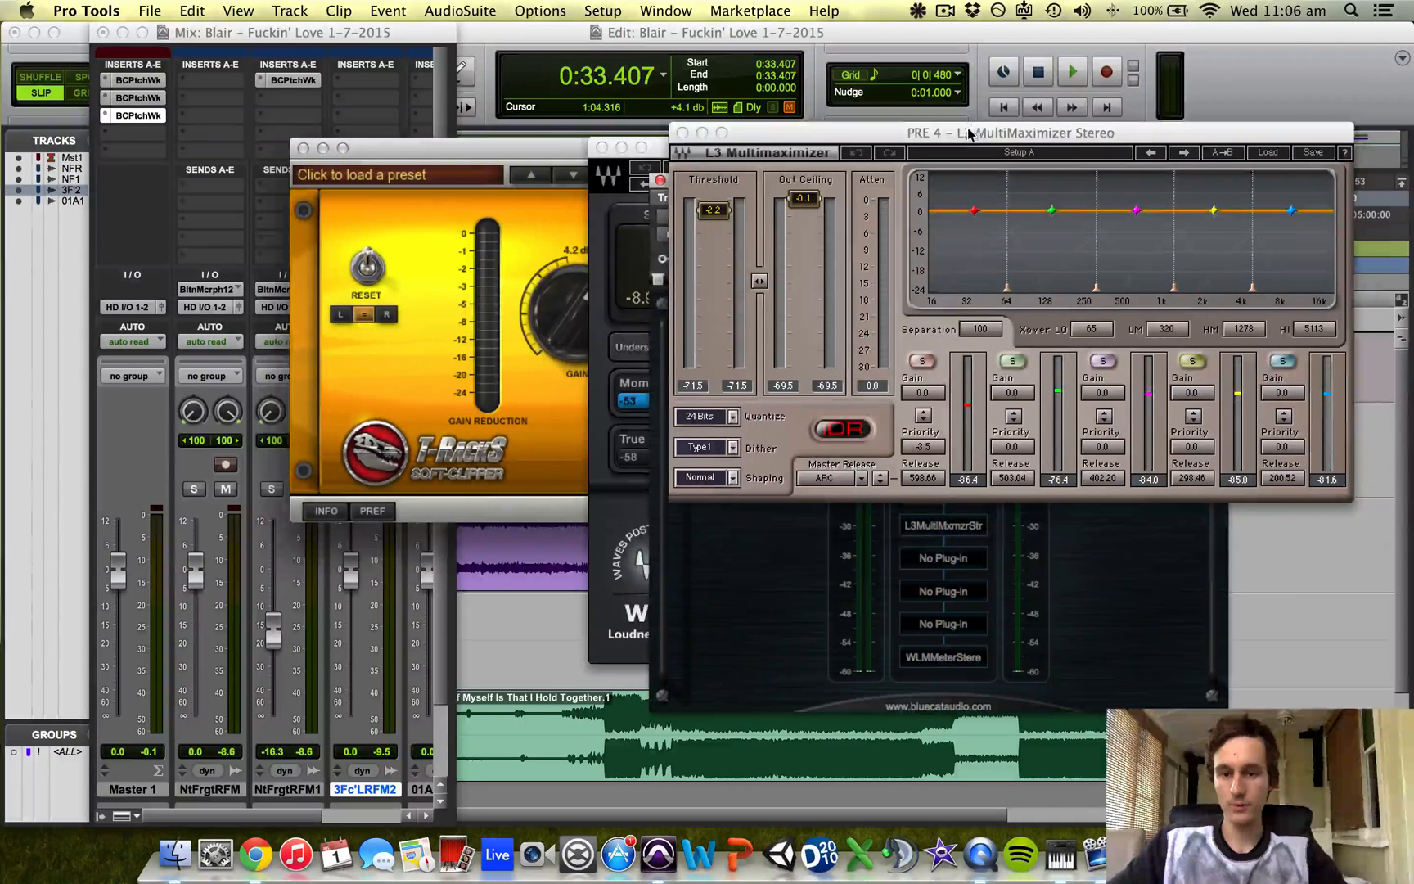
left_click_drag(952, 141, 890, 161)
left_click_drag(651, 229, 651, 218)
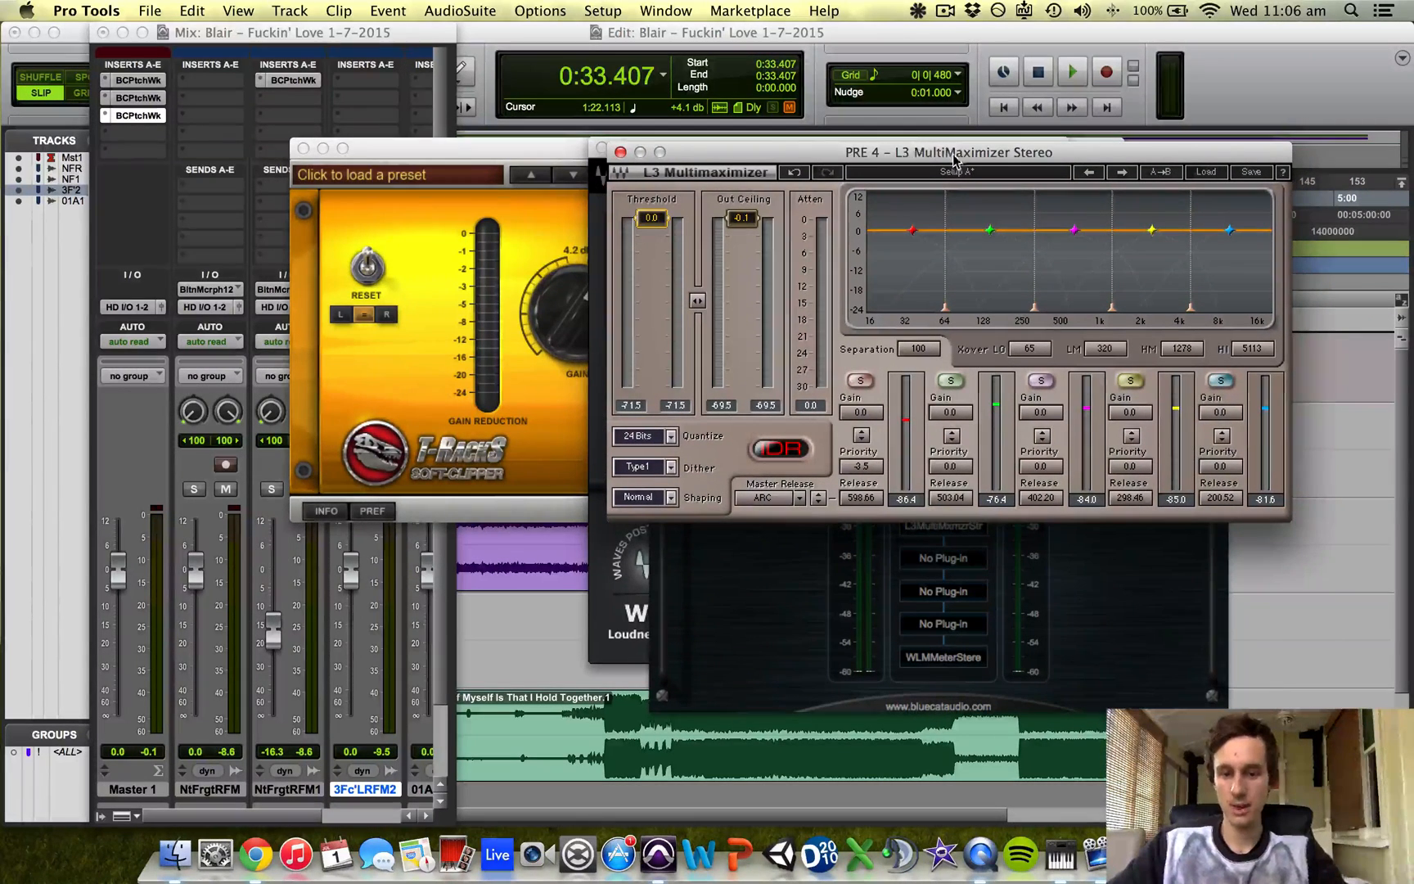
left_click_drag(954, 159, 936, 188)
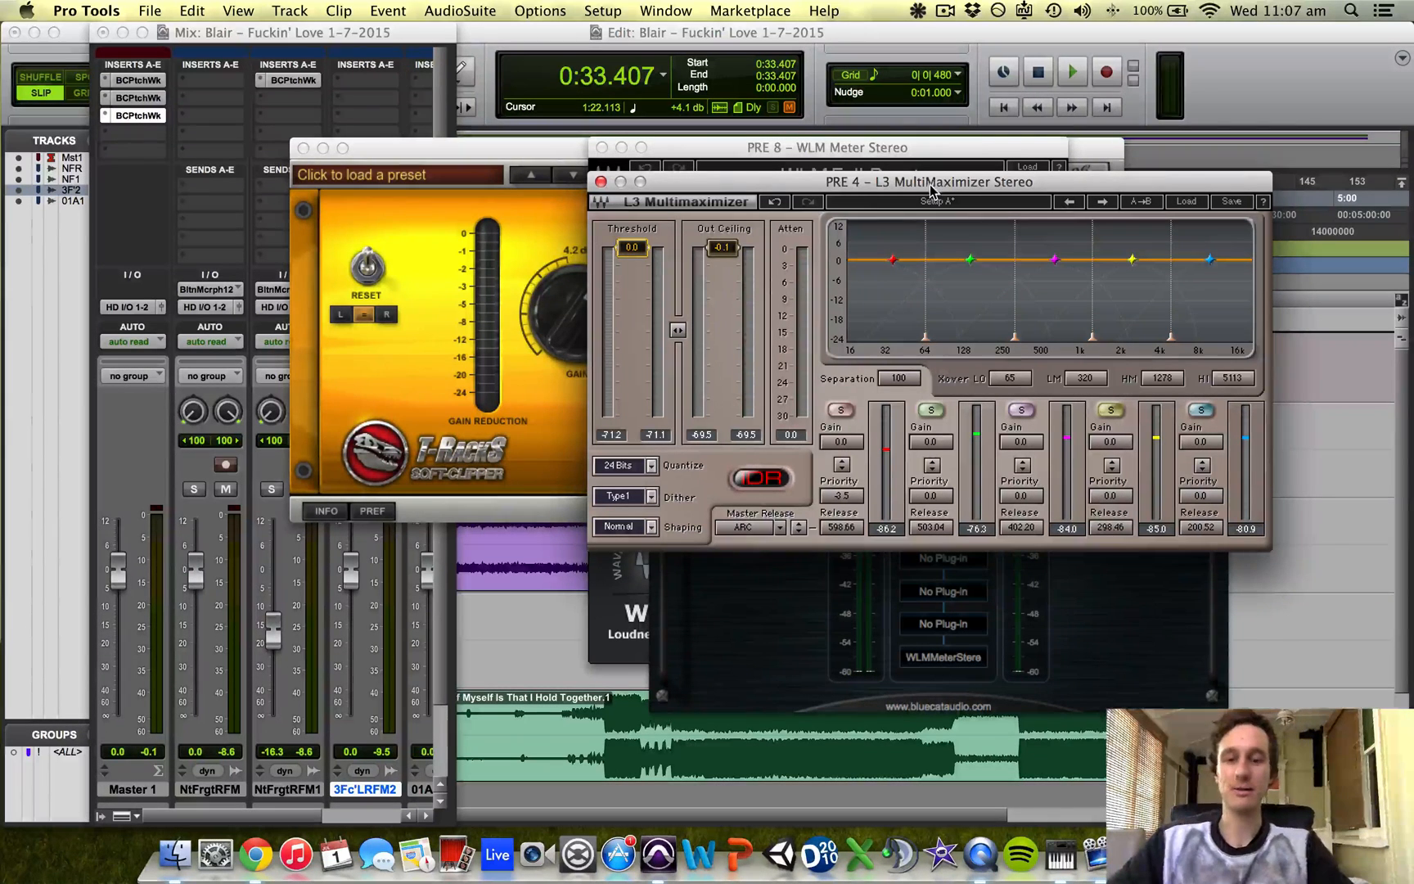
Start playback and move the WLM Meter window clear of the L3 MultiMaximizer so both are visible
key("space")
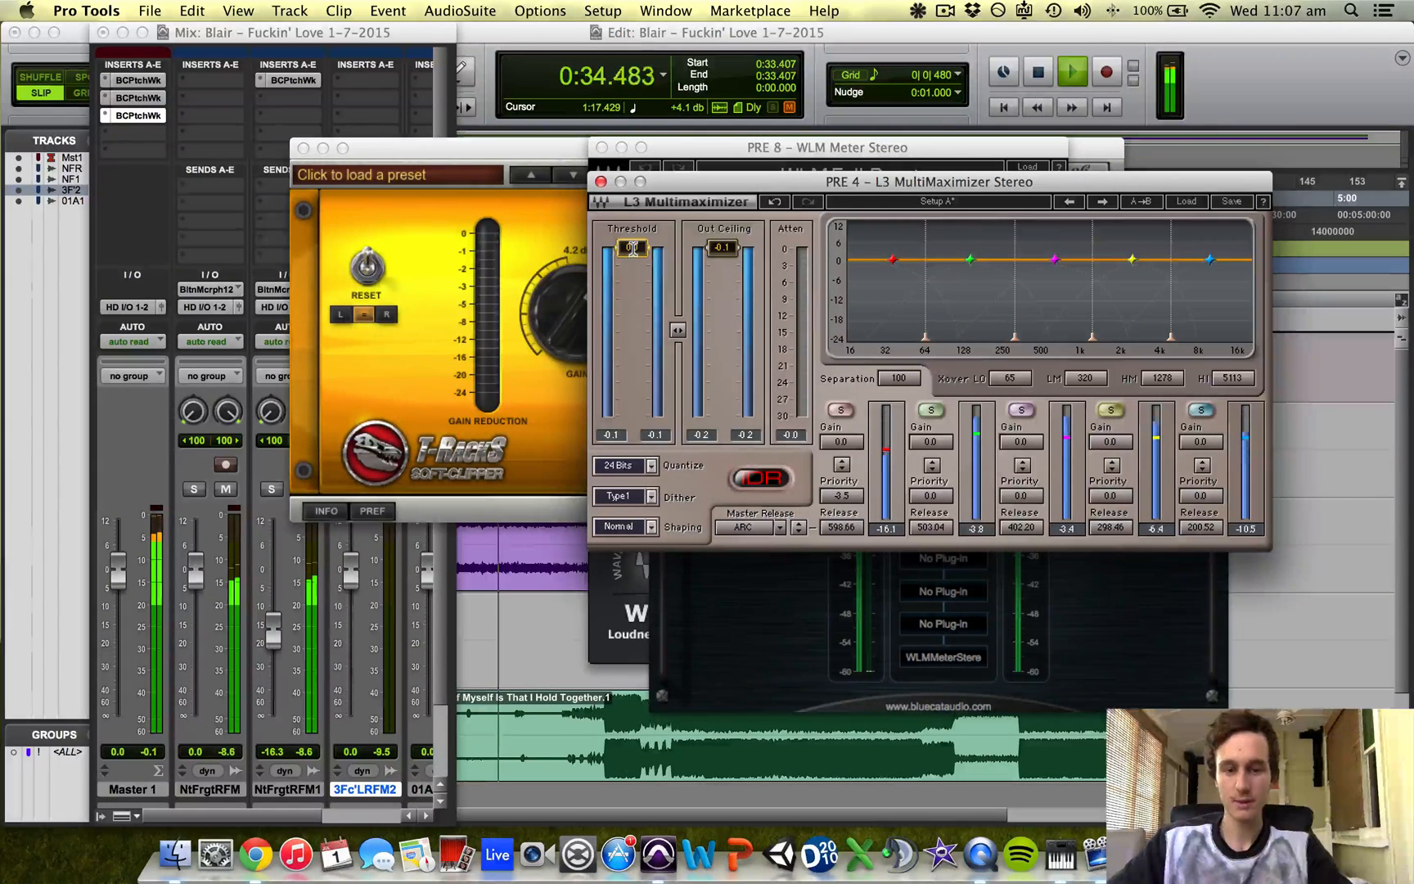
left_click(652, 666)
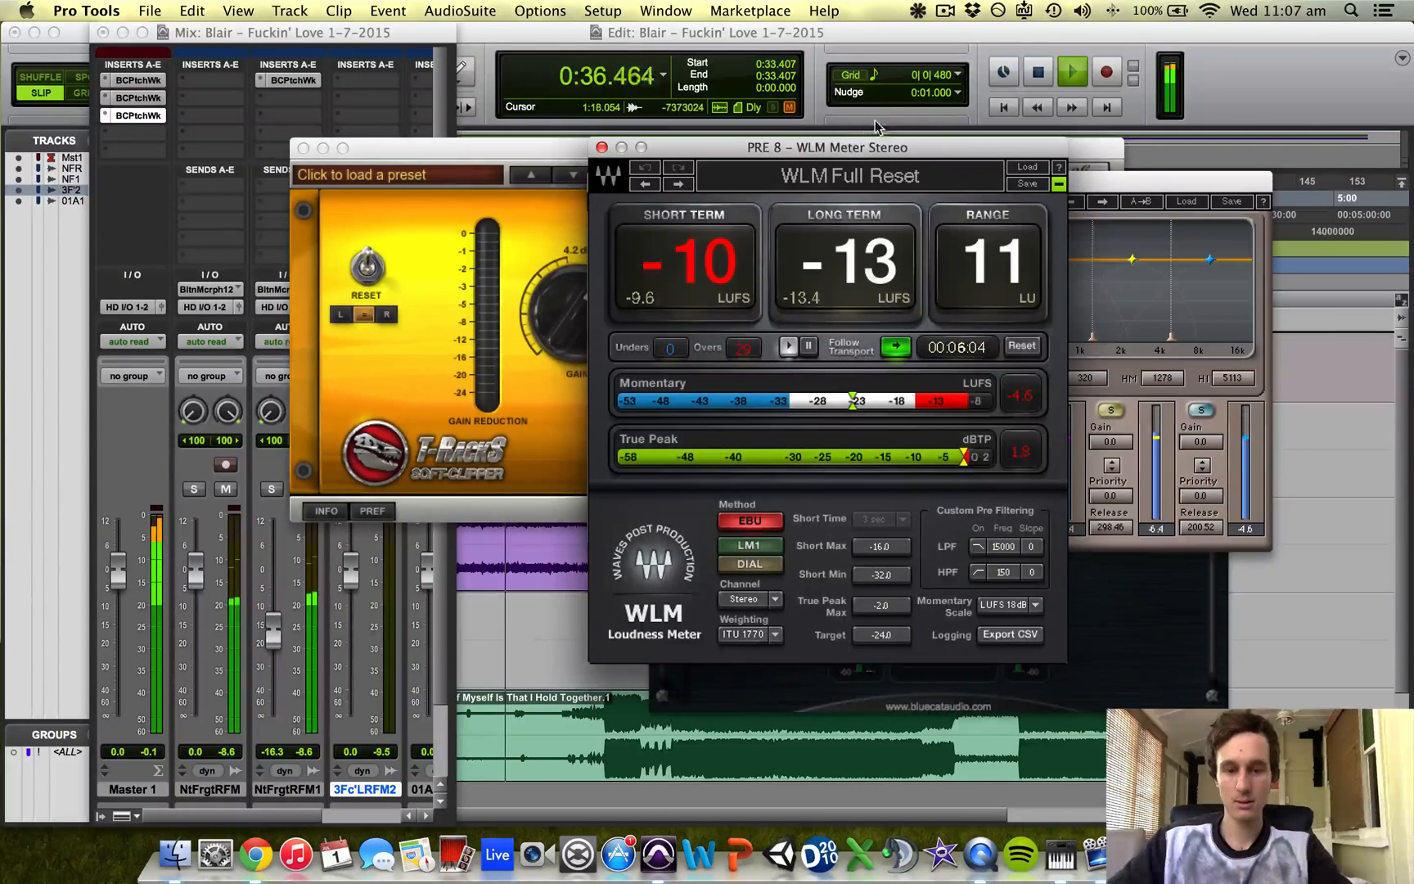
left_click_drag(830, 147, 219, 30)
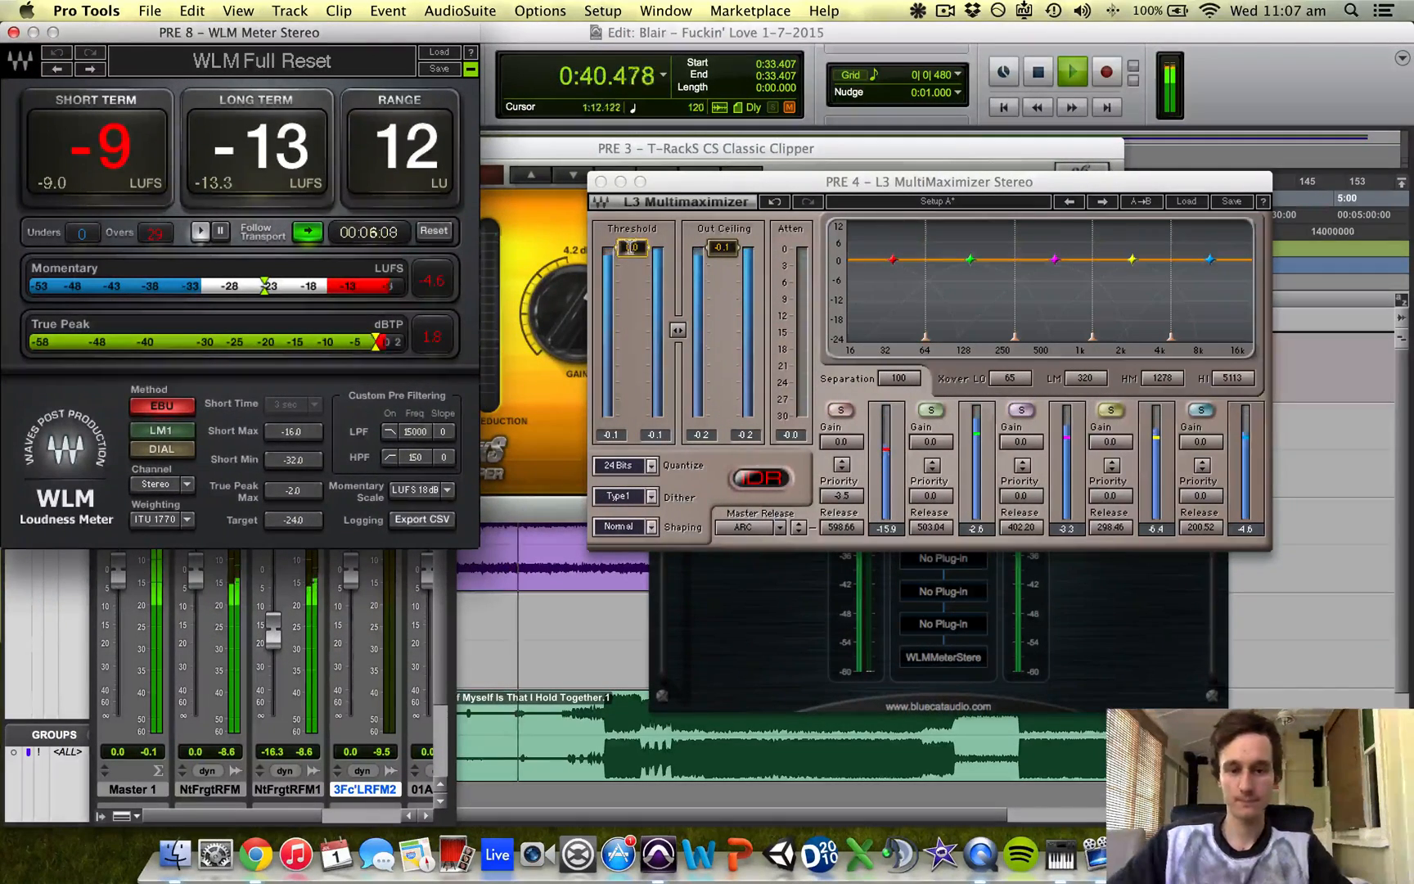
Lower the L3 MultiMaximizer's threshold to -1.4 during playback, then stop and close its editor
left_click_drag(632, 247, 632, 255)
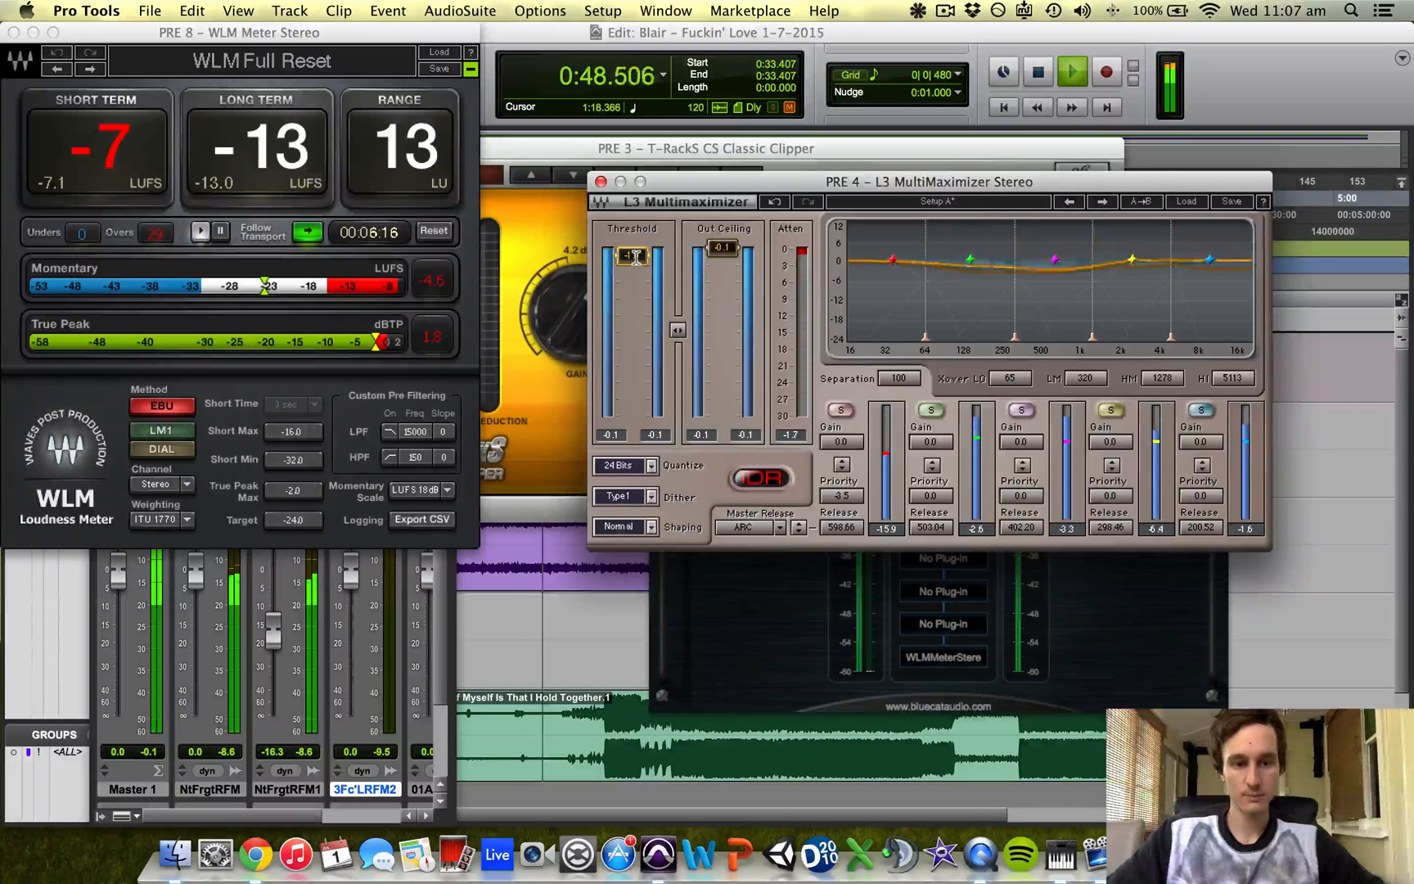
left_click_drag(631, 255, 632, 255)
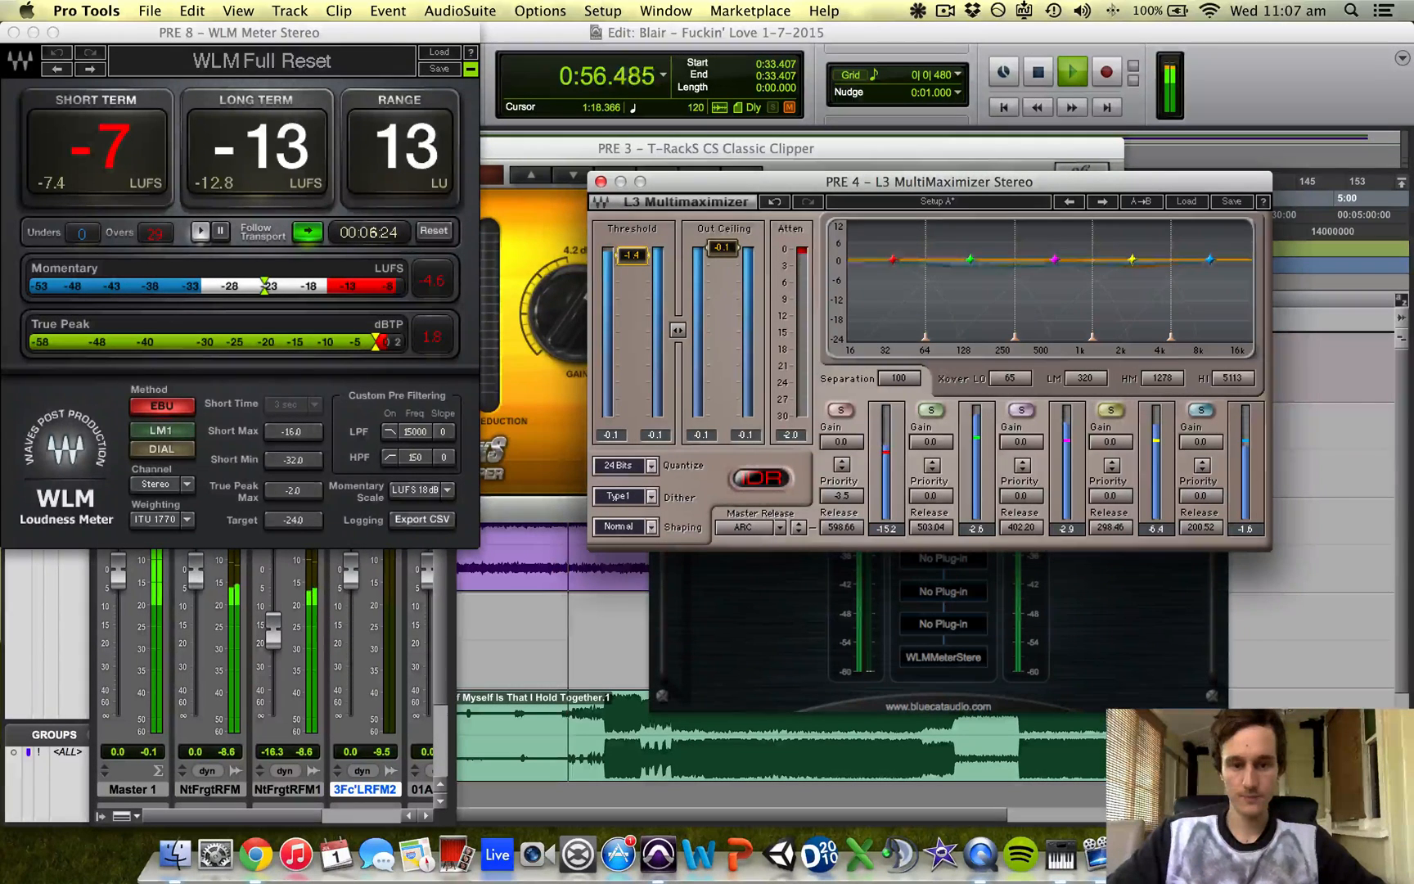
key("space")
left_click(600, 182)
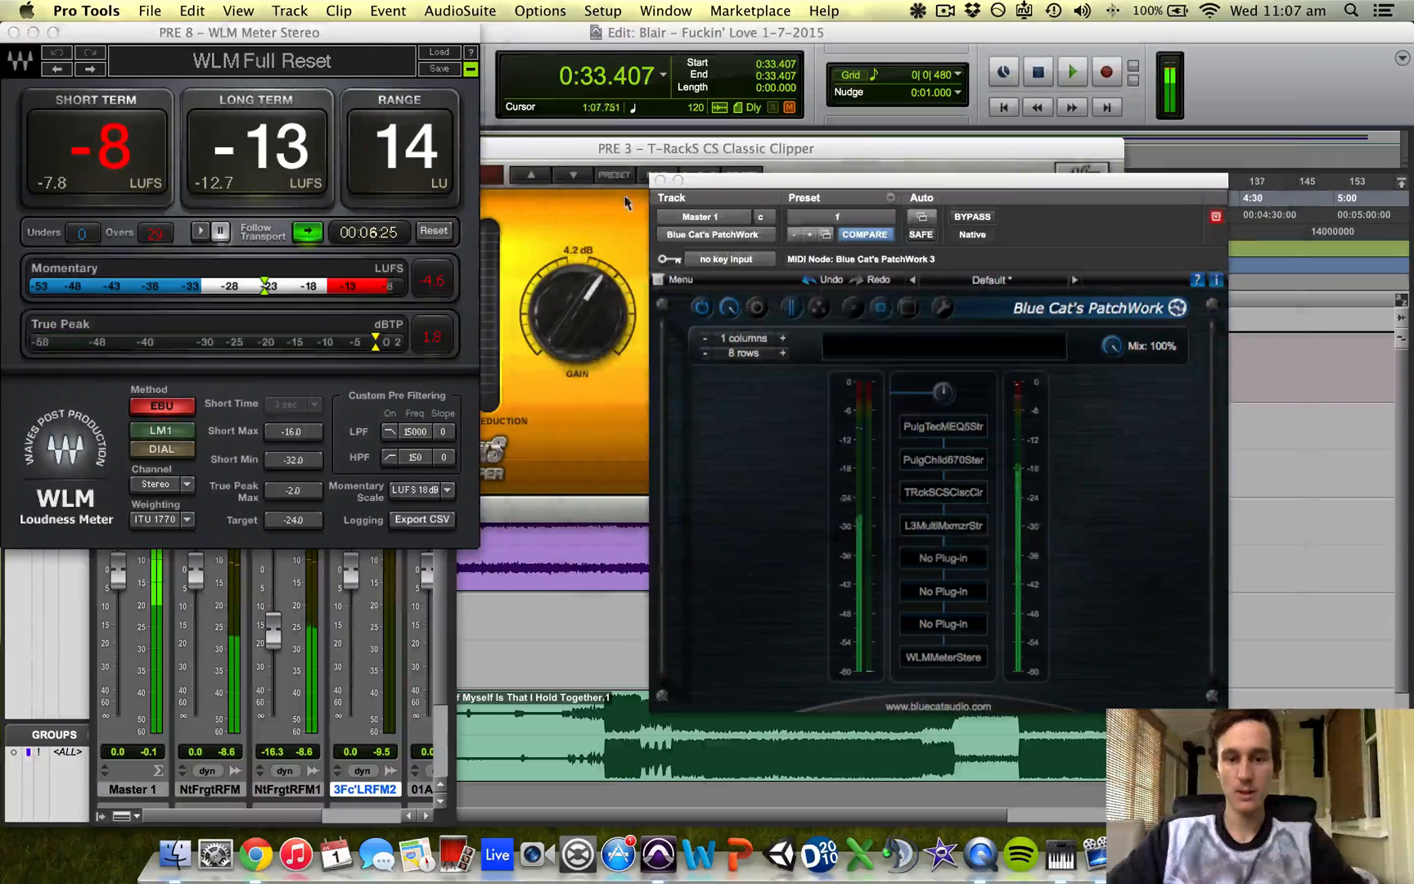
Load L2 Stereo from WaveShell-VST 9.3 into the empty slot below the L3 MultiMaximizer
left_click(1133, 598)
left_click(955, 560)
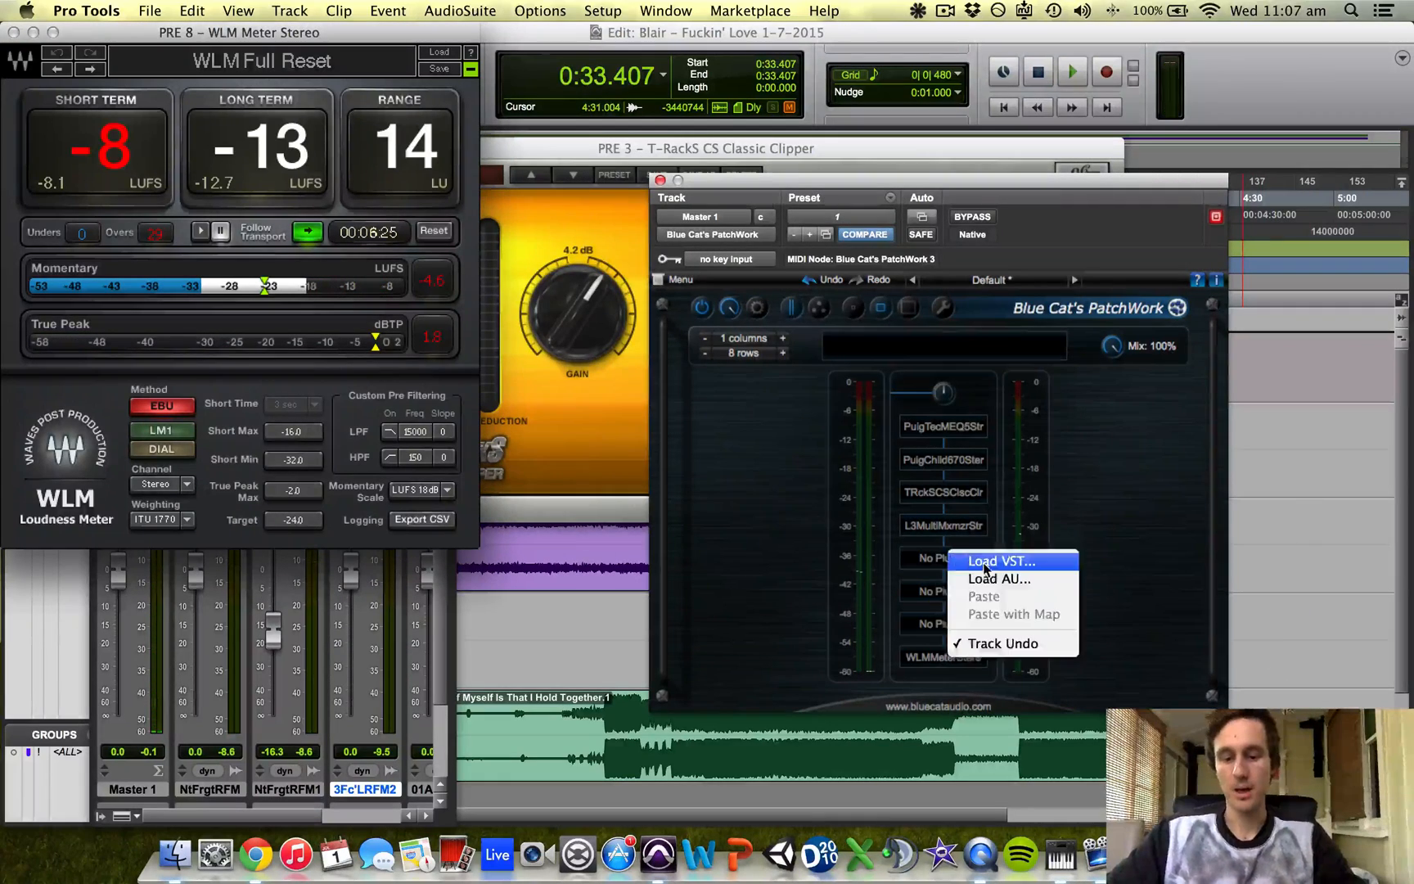
left_click(984, 564)
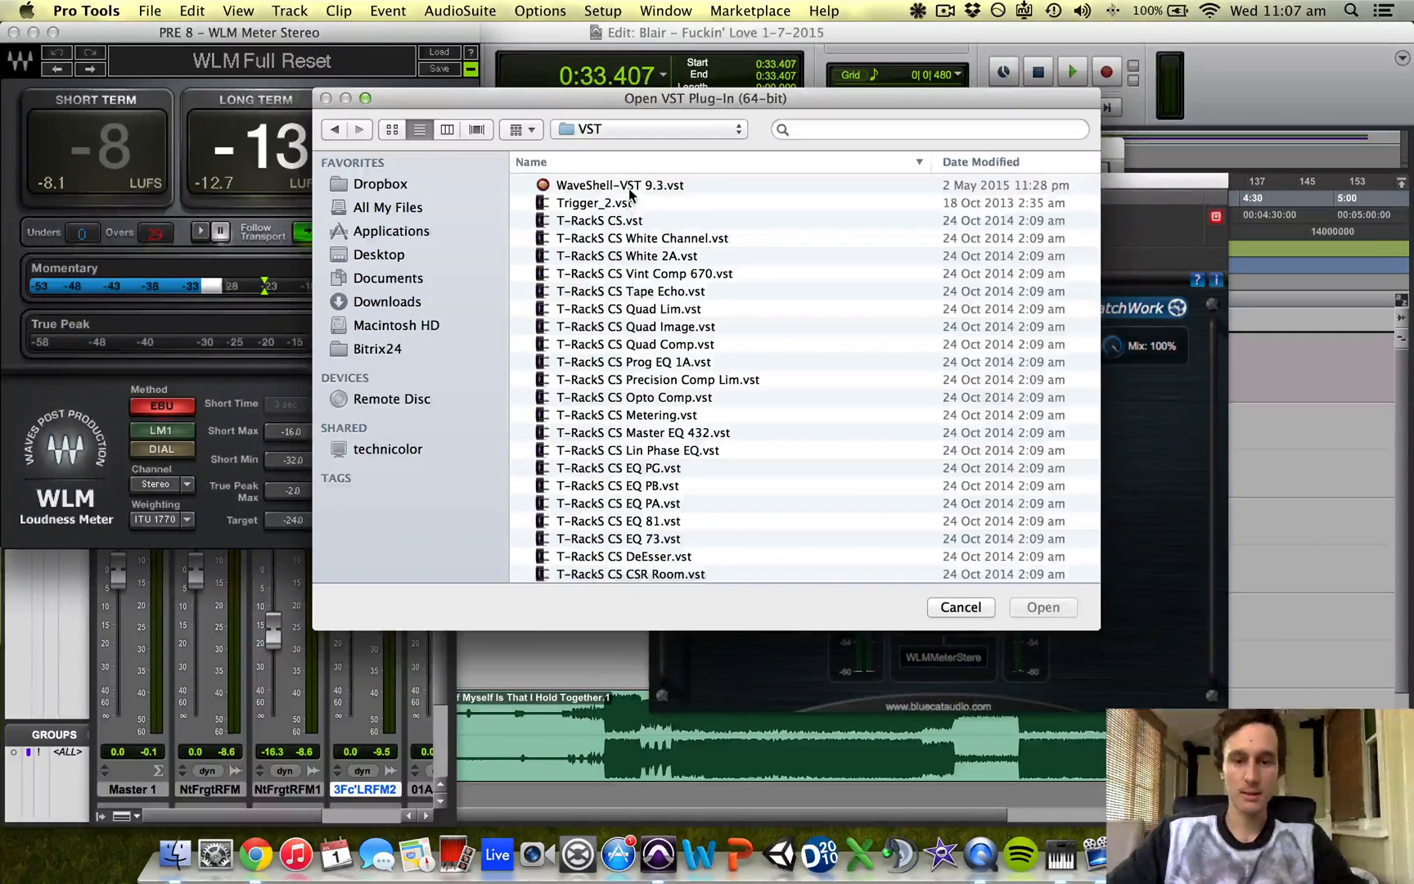
double_click(629, 187)
left_click(702, 243)
scroll(695, 274, "down", 10)
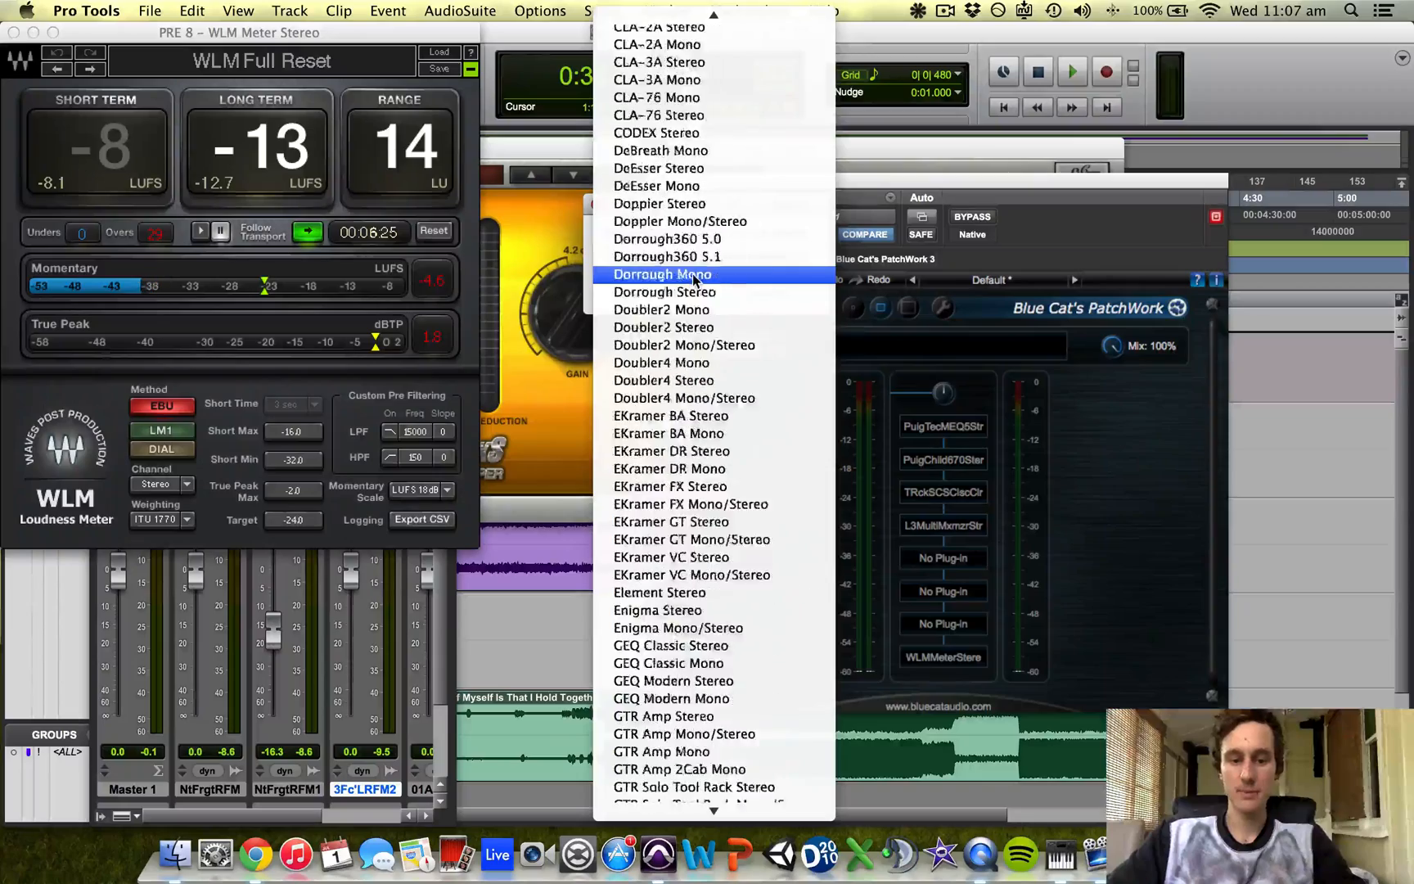
scroll(694, 281, "up", 3)
scroll(693, 280, "up", 4)
scroll(692, 285, "down", 15)
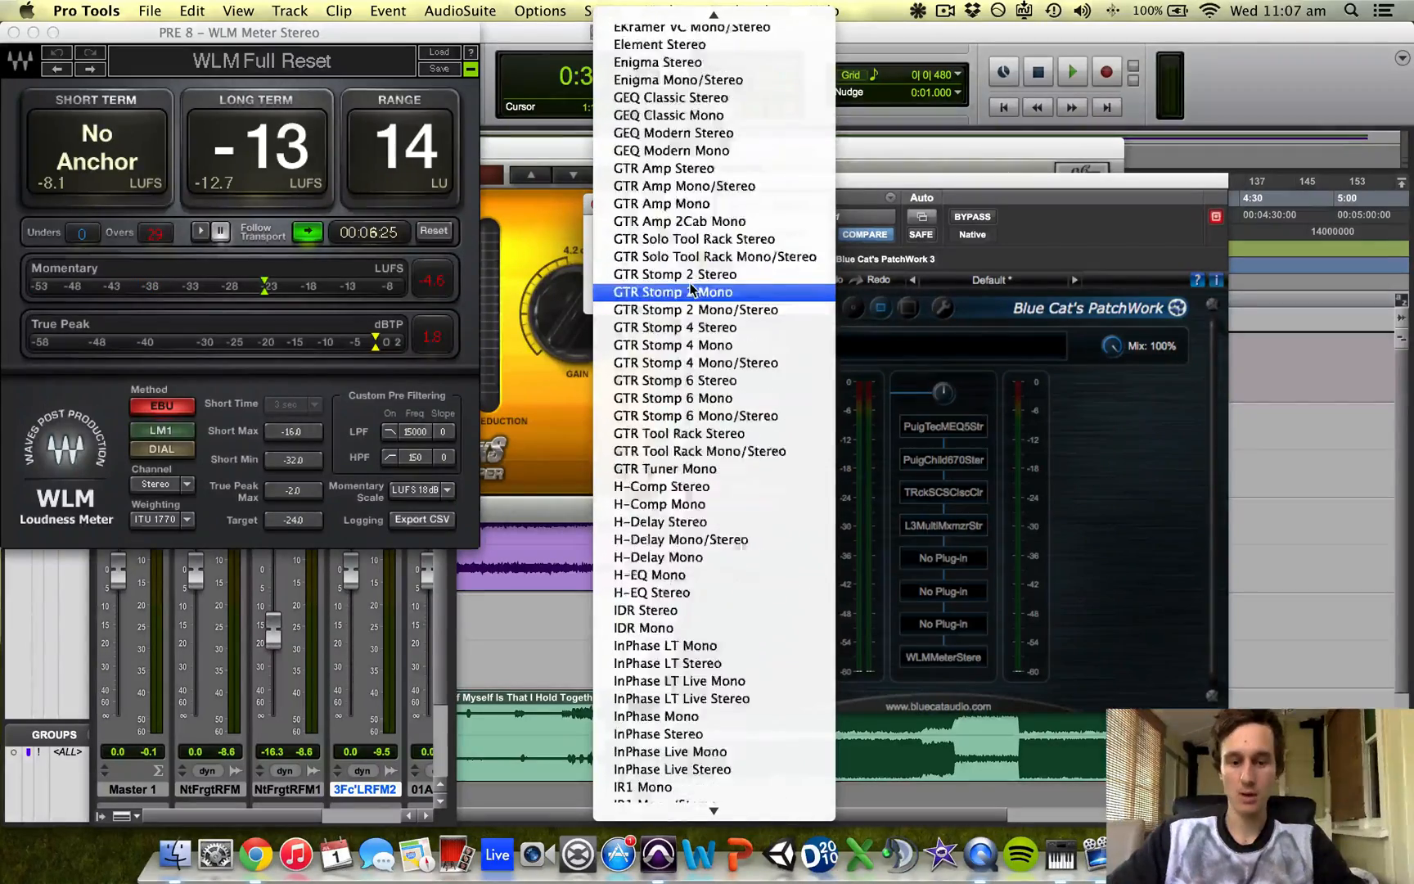
scroll(691, 289, "down", 10)
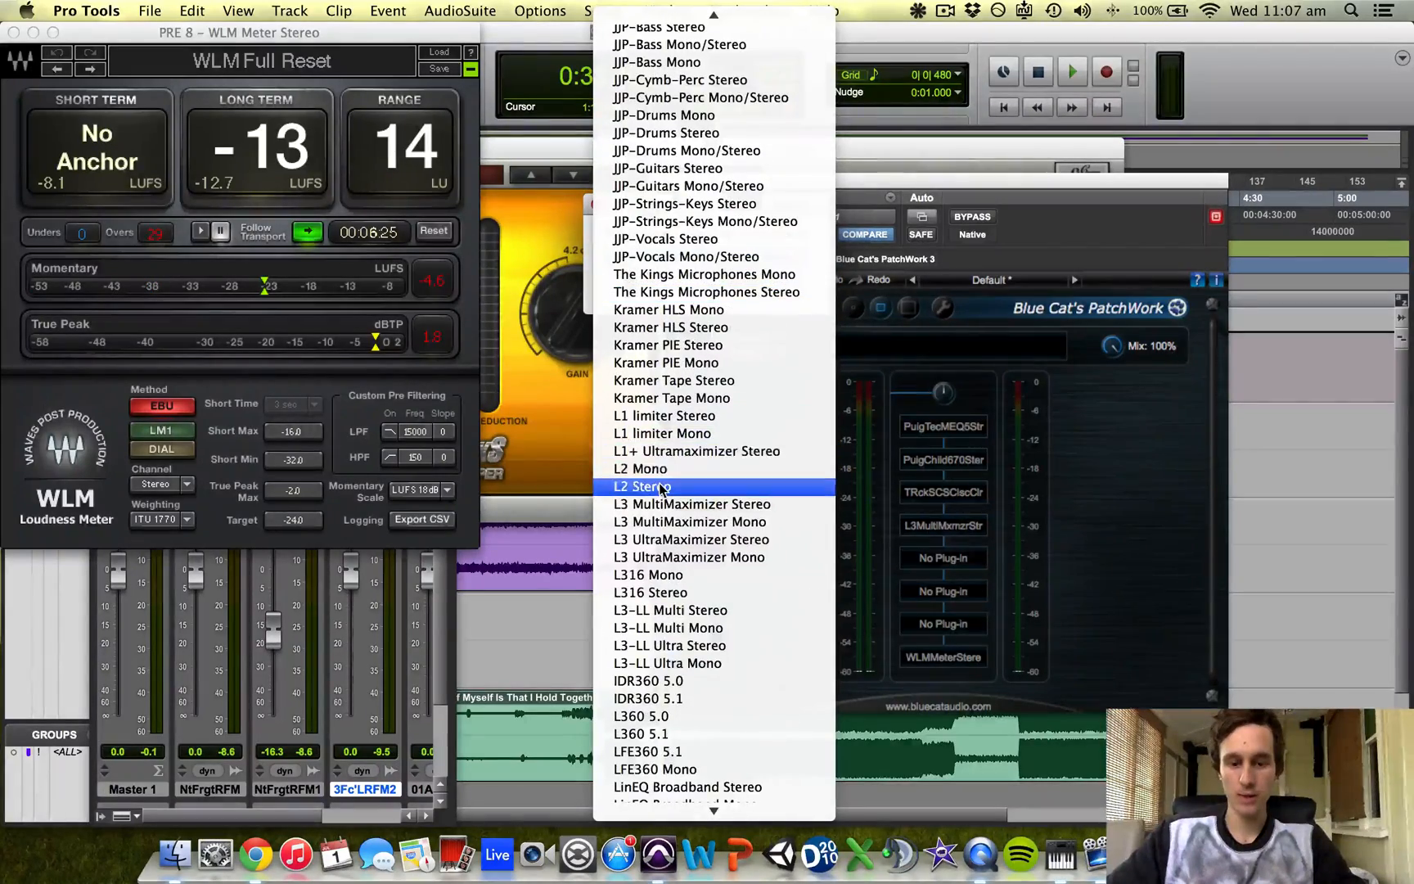
left_click(691, 486)
left_click(690, 295)
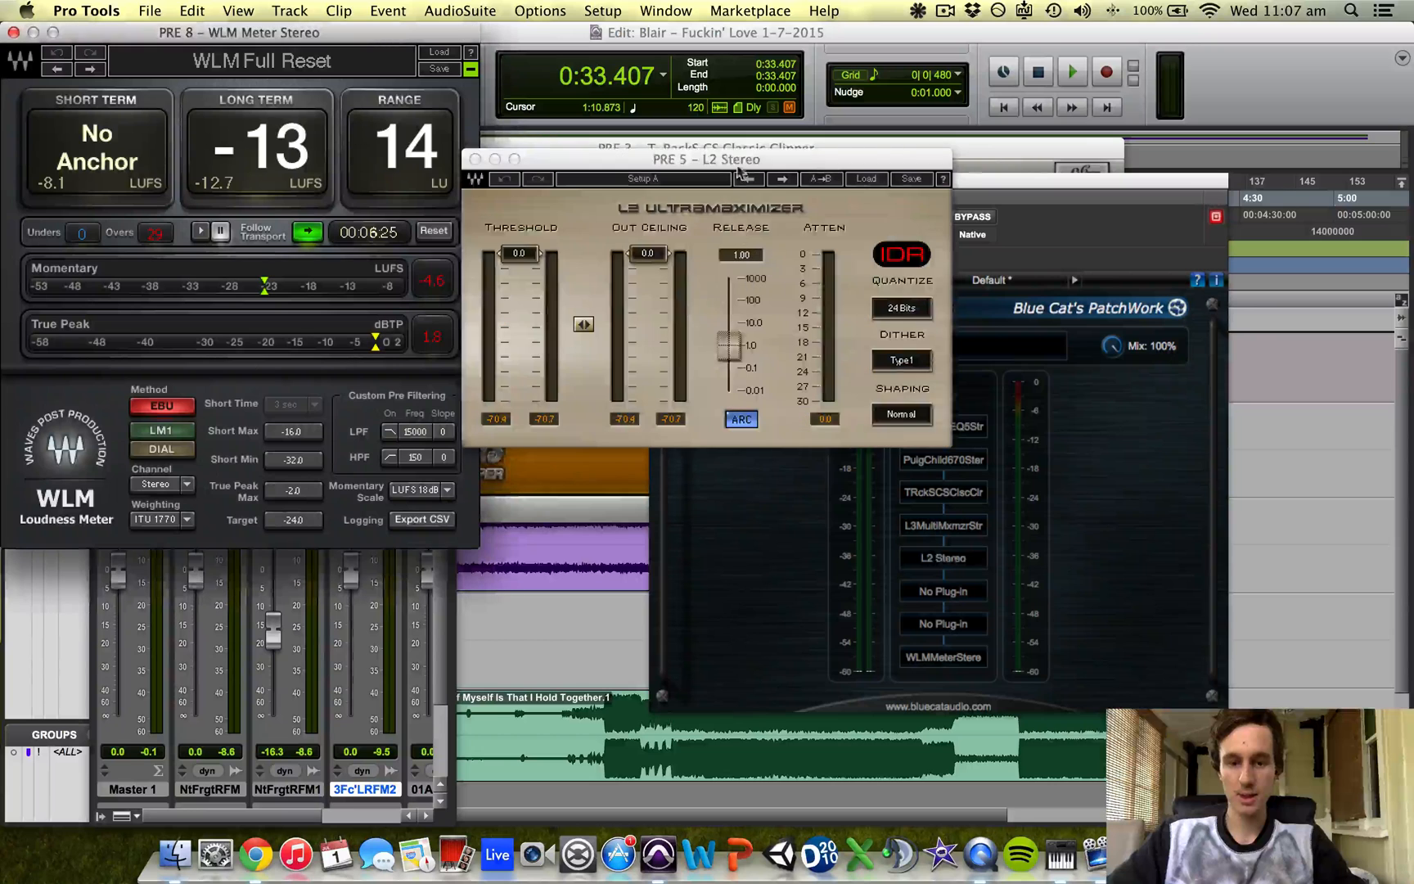
Move the L2 window clear of the WLM Meter and, during playback, set dither to None, out ceiling to -0.1 and threshold to -1.1
left_click_drag(737, 167, 885, 138)
key("space")
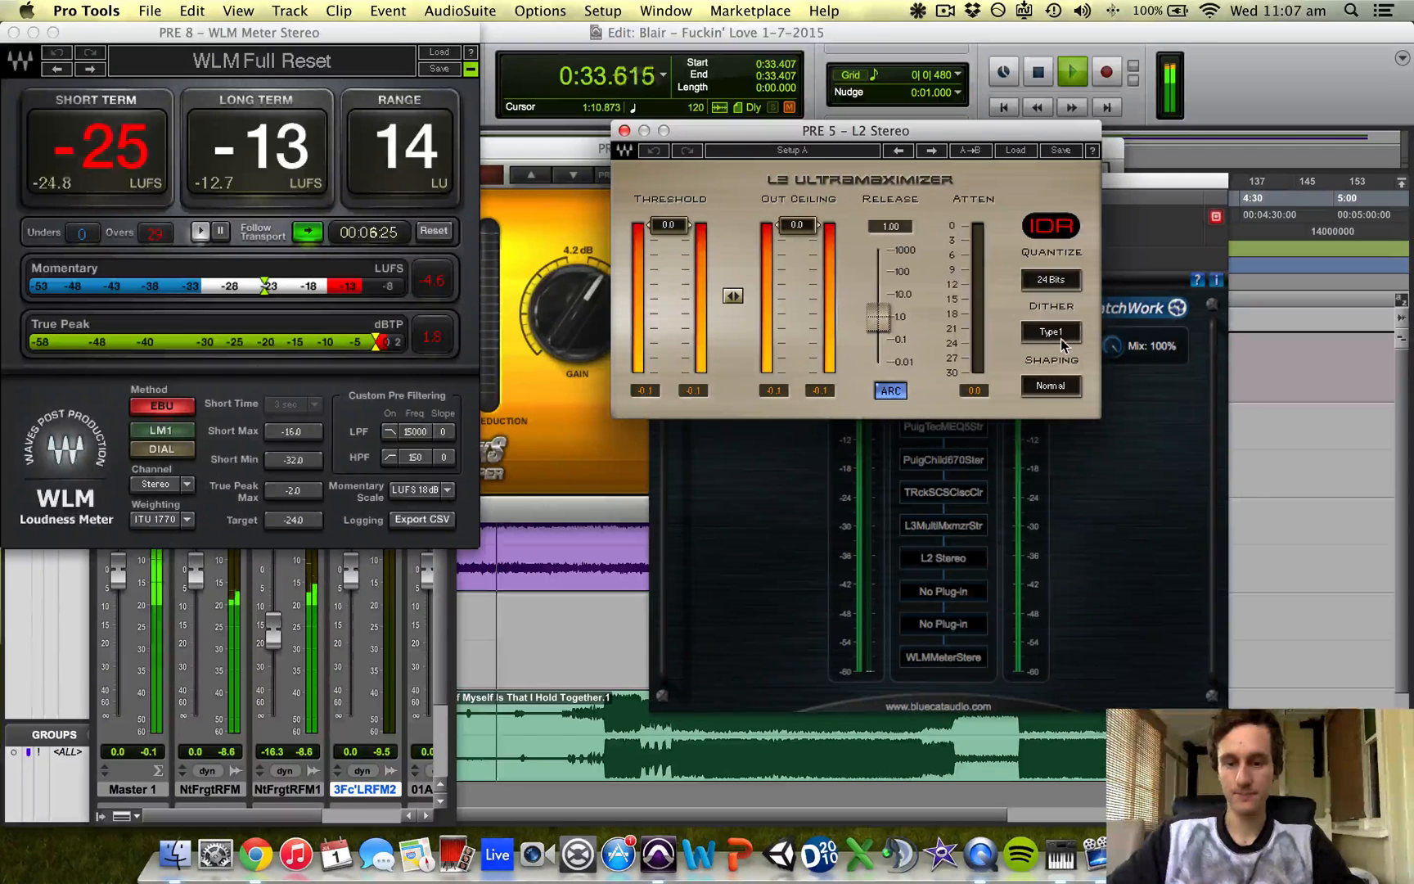
left_click(1050, 332)
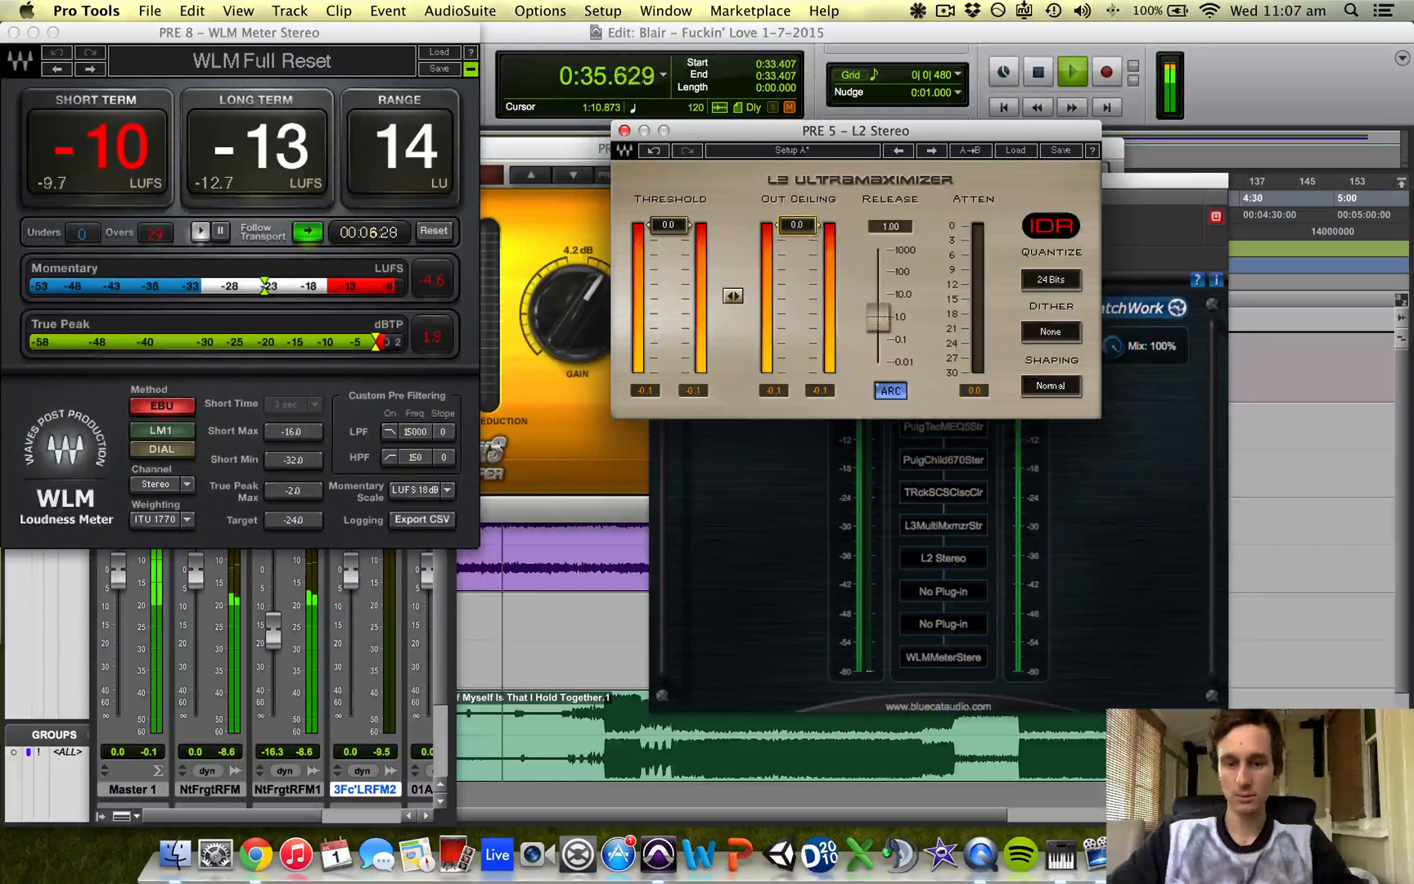
left_click_drag(797, 225, 797, 227)
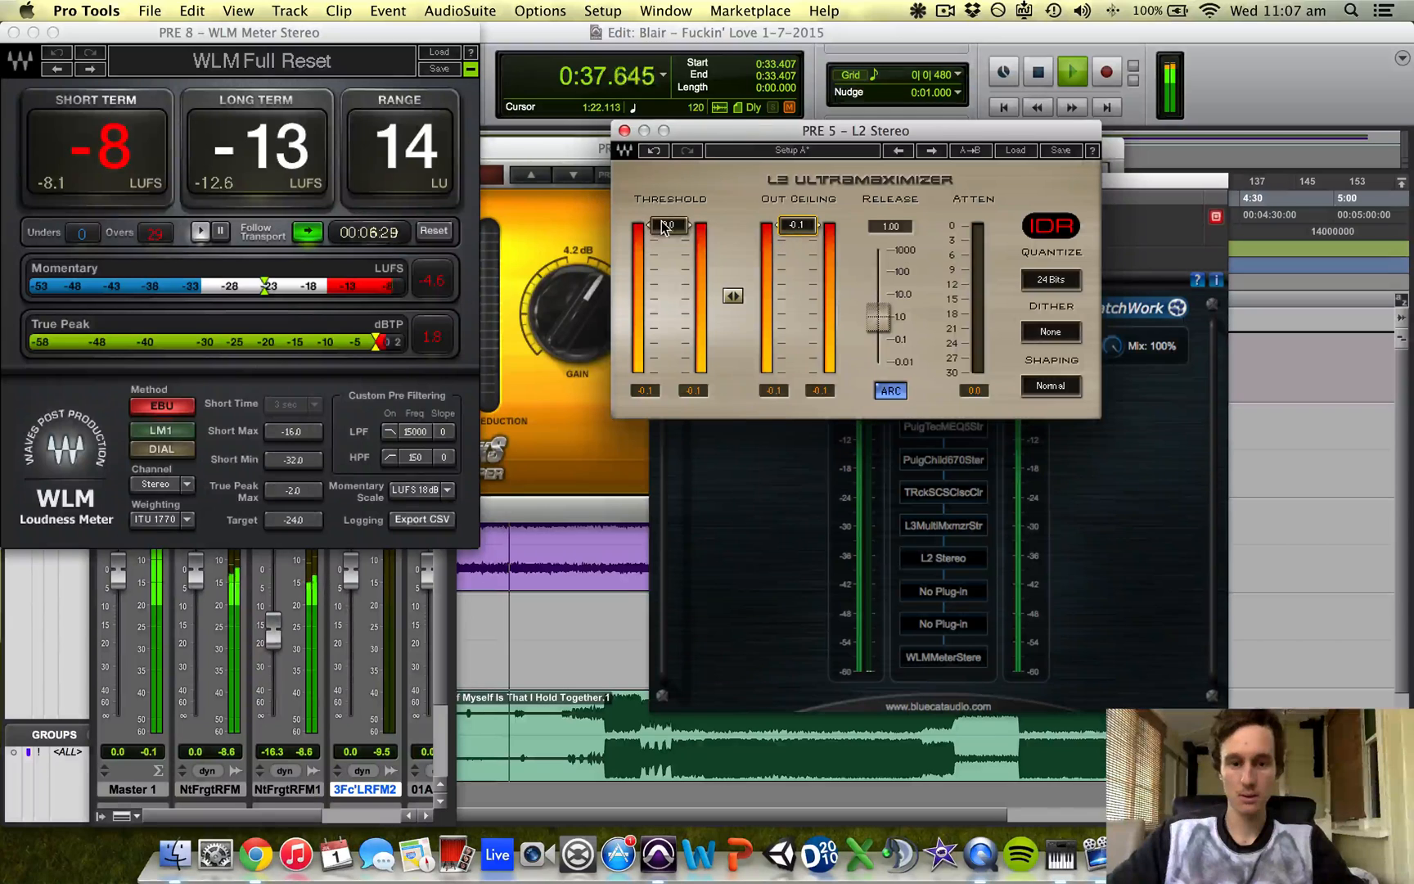
left_click_drag(664, 227, 666, 233)
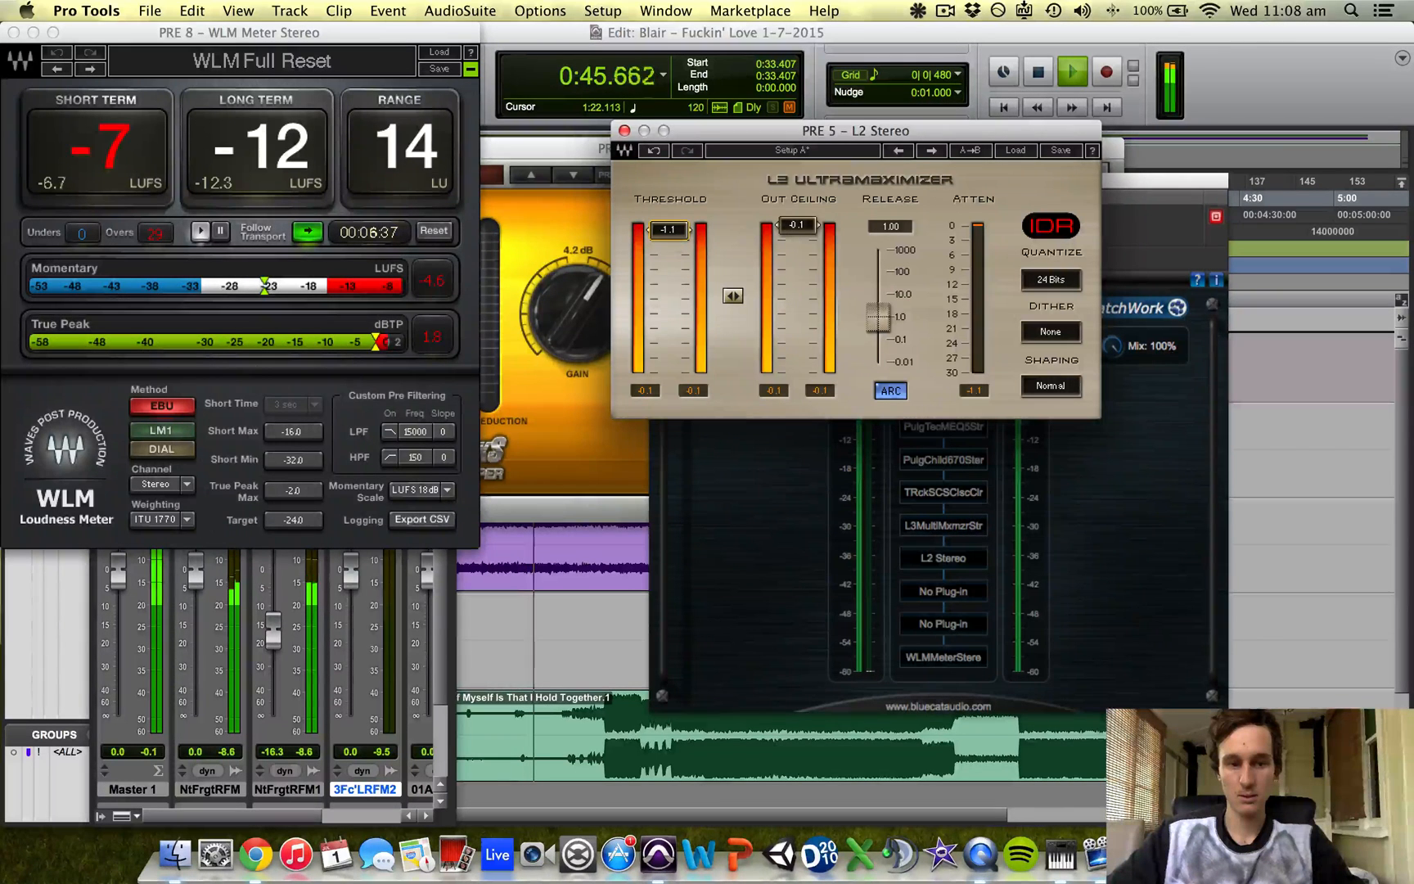
key("Up")
Compare the sound during playback by bypassing and re-enabling the L3, L2, Classic Clipper and PuigChild in turn
left_click(1109, 438)
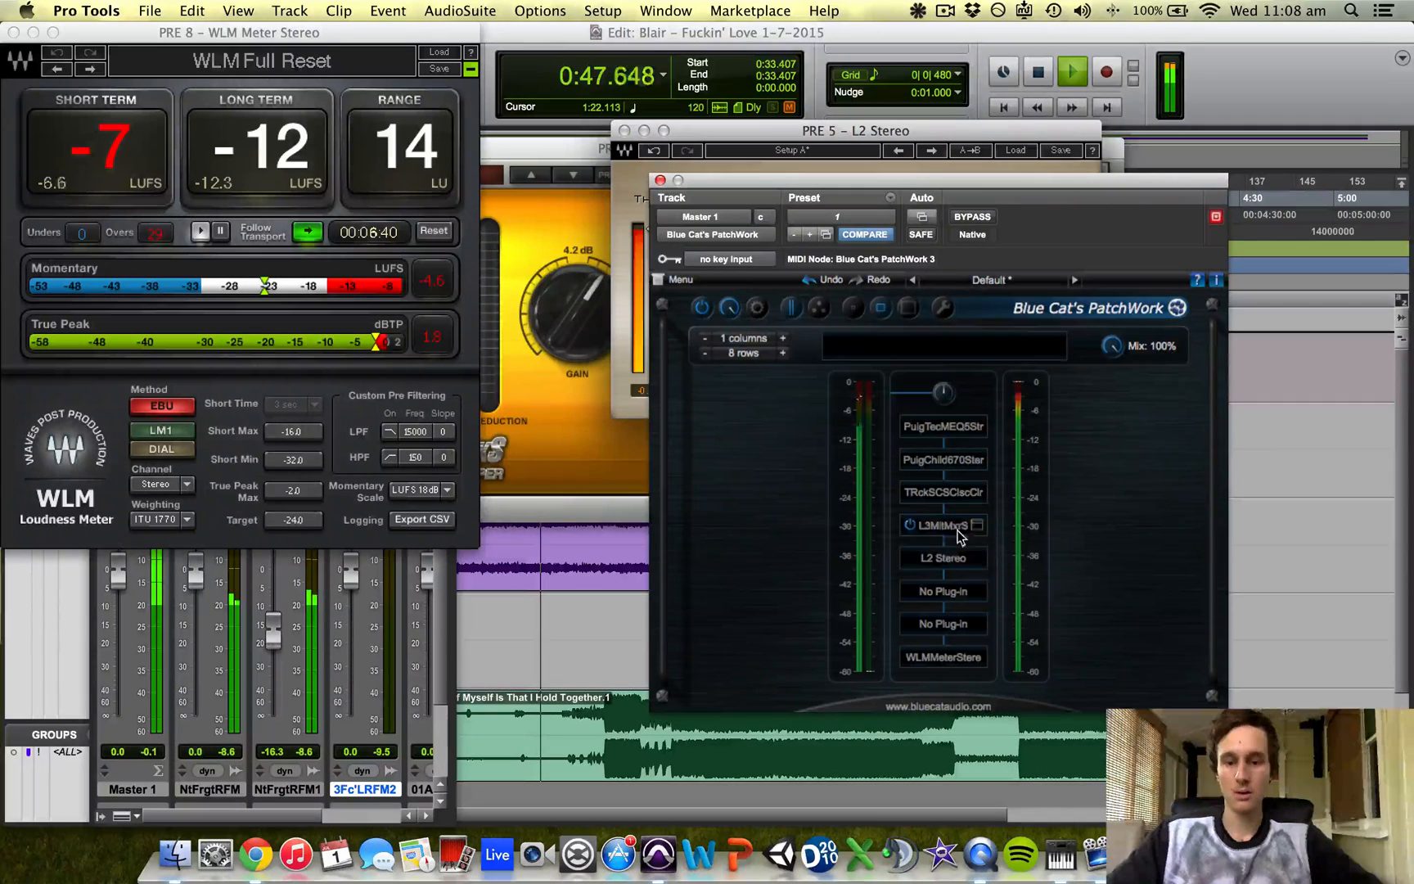
mouse_move(915, 530)
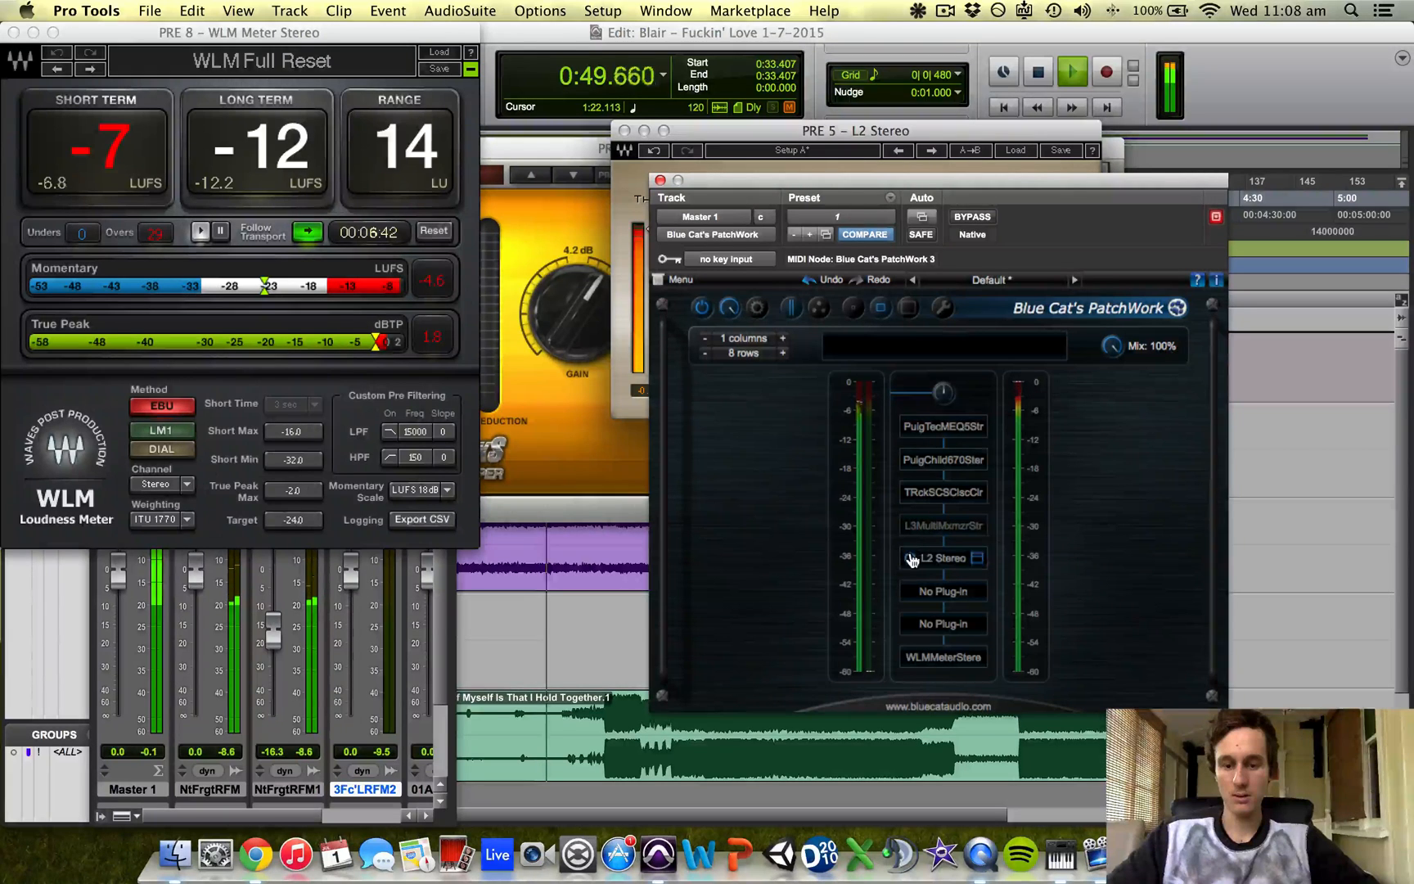
left_click(910, 558)
left_click(912, 560)
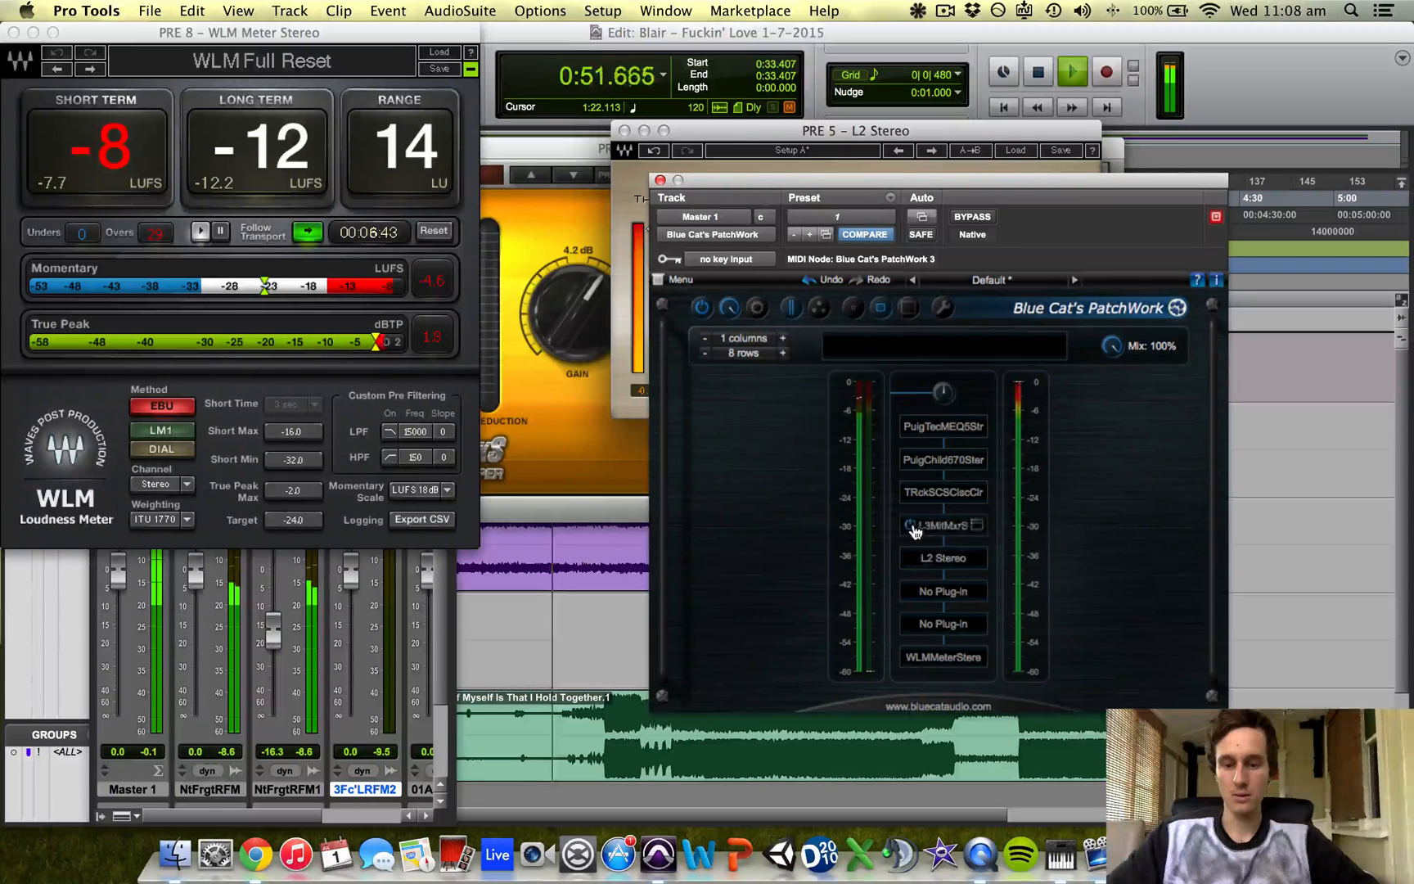
right_click(918, 494)
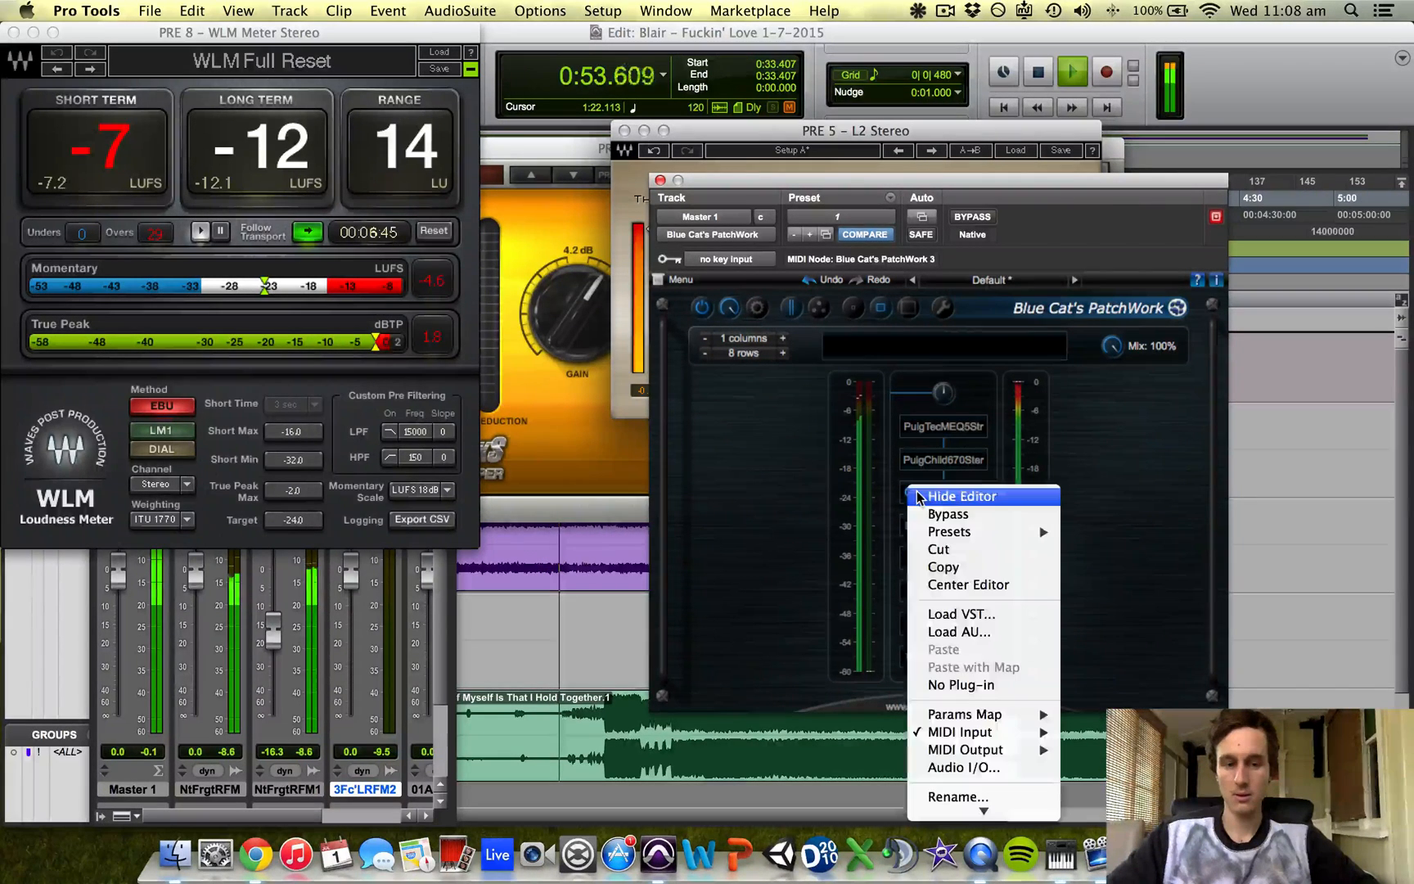
left_click(917, 496)
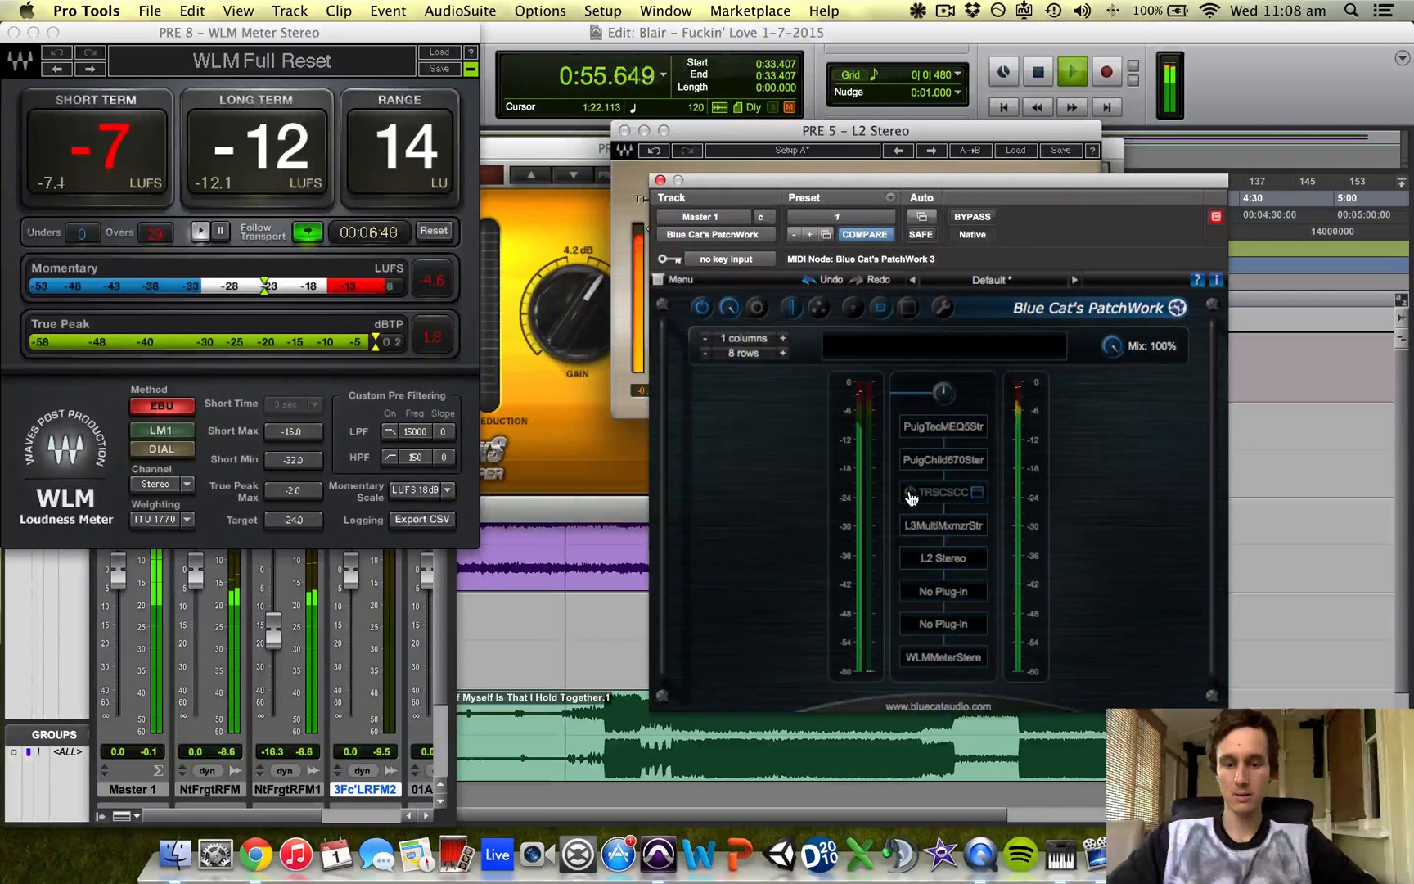
left_click(910, 494)
left_click(910, 463)
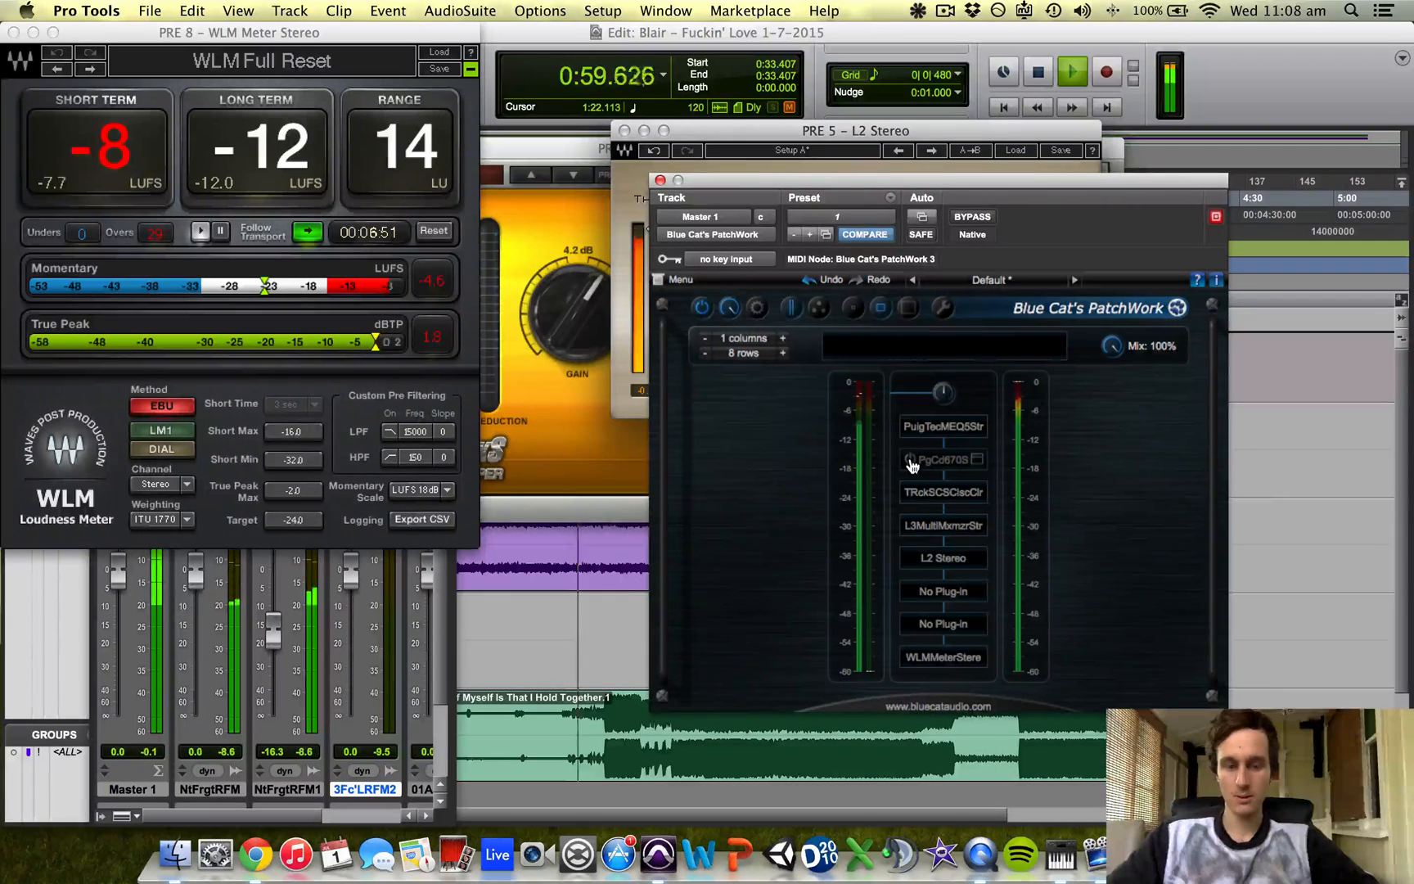
left_click(910, 462)
Review the PuigChild 670's settings, close its editor, and inspect the PuigTec MEQ5's dip control during playback
left_click(937, 461)
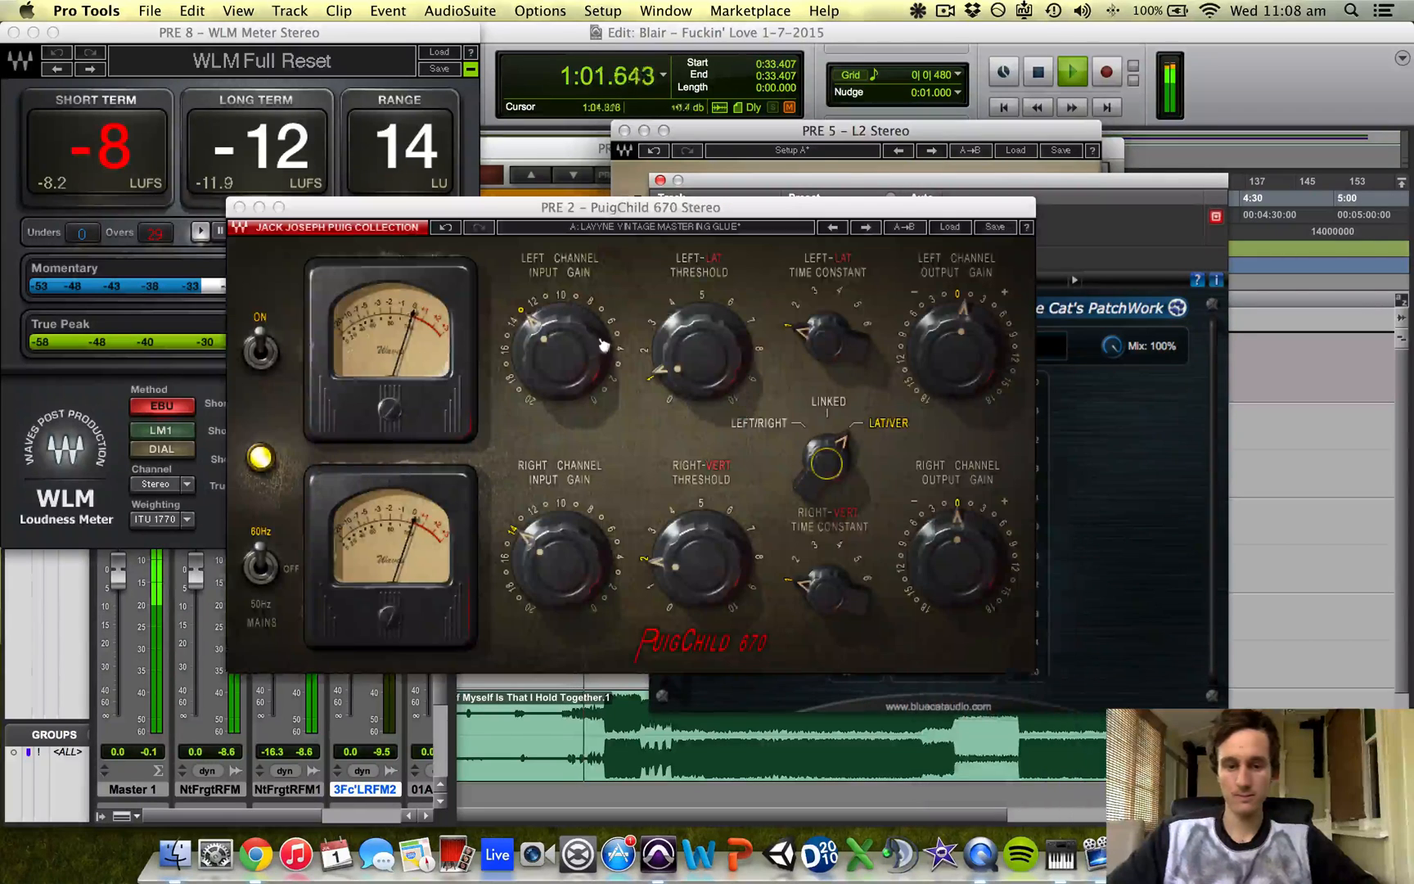
left_click(240, 208)
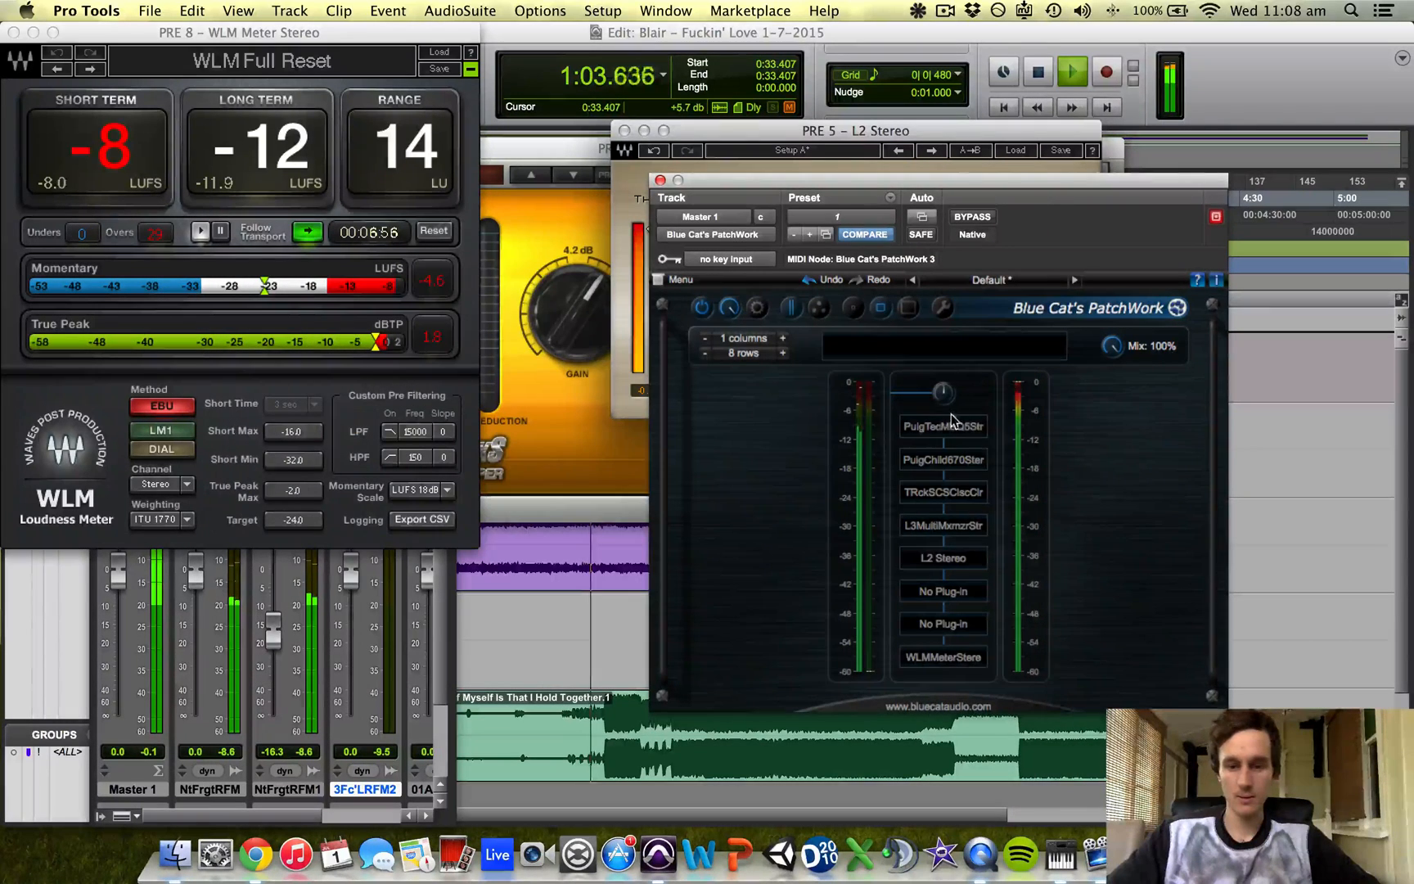
right_click(923, 419)
left_click(947, 430)
left_click_drag(640, 501, 687, 507)
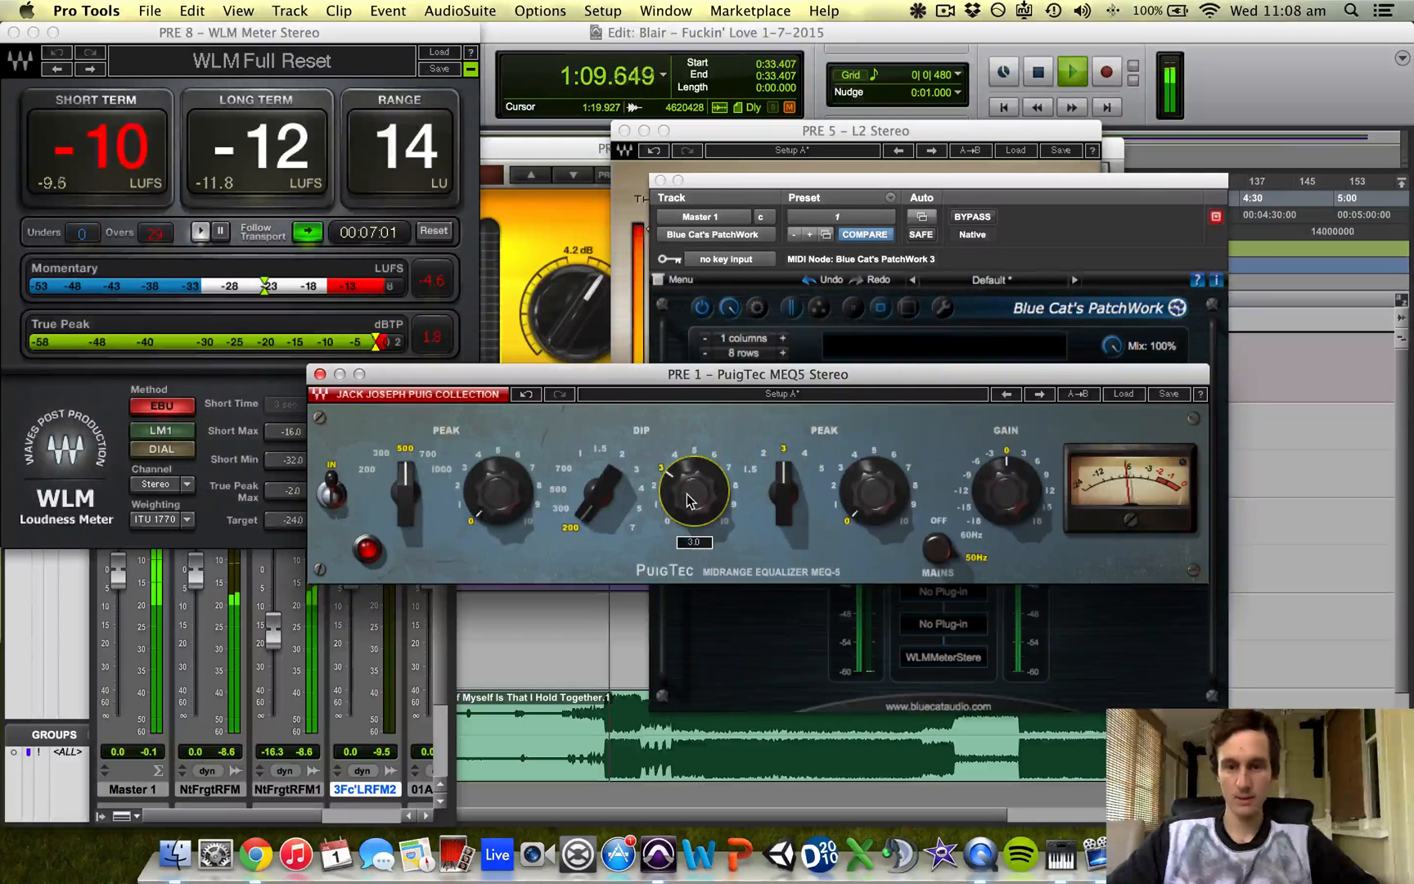
left_click_drag(686, 494, 687, 495)
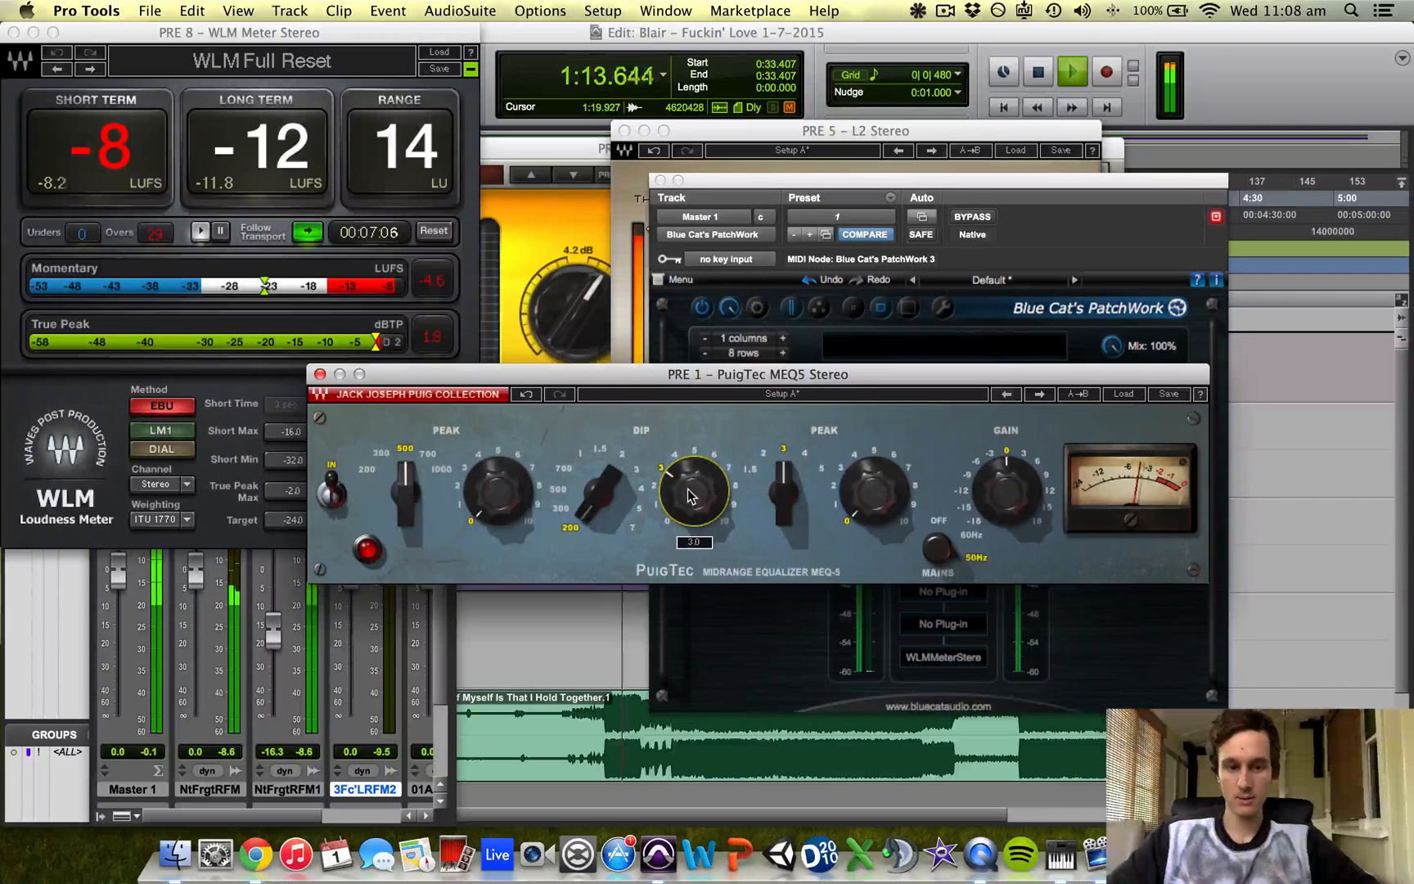
Move the PuigTec MEQ5 window clear of its PatchWork slot, check the equalizer's effect on the sound, and close its editor
left_click_drag(951, 368, 937, 436)
left_click(935, 430)
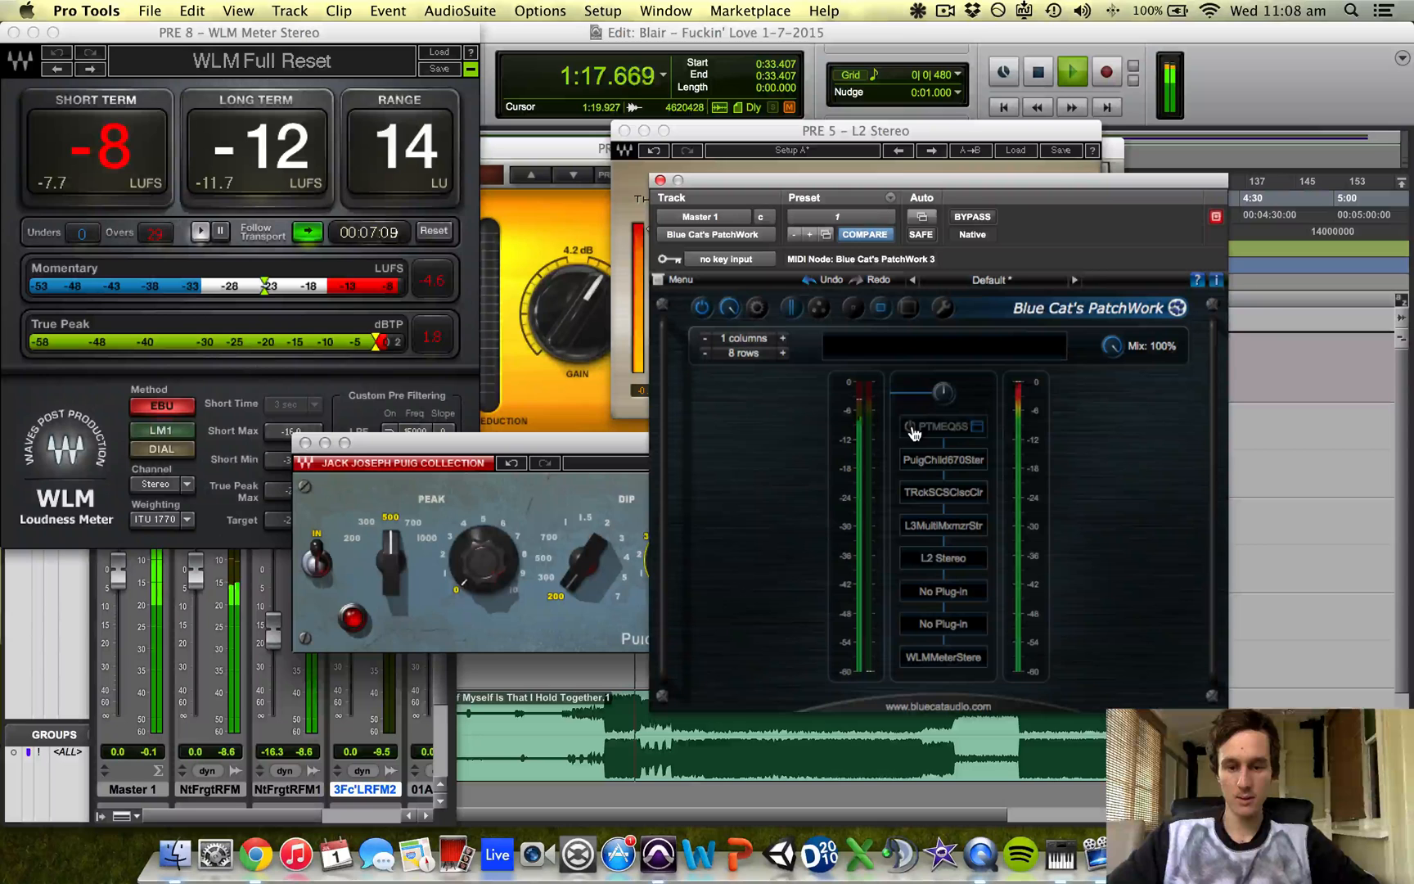
left_click(600, 442)
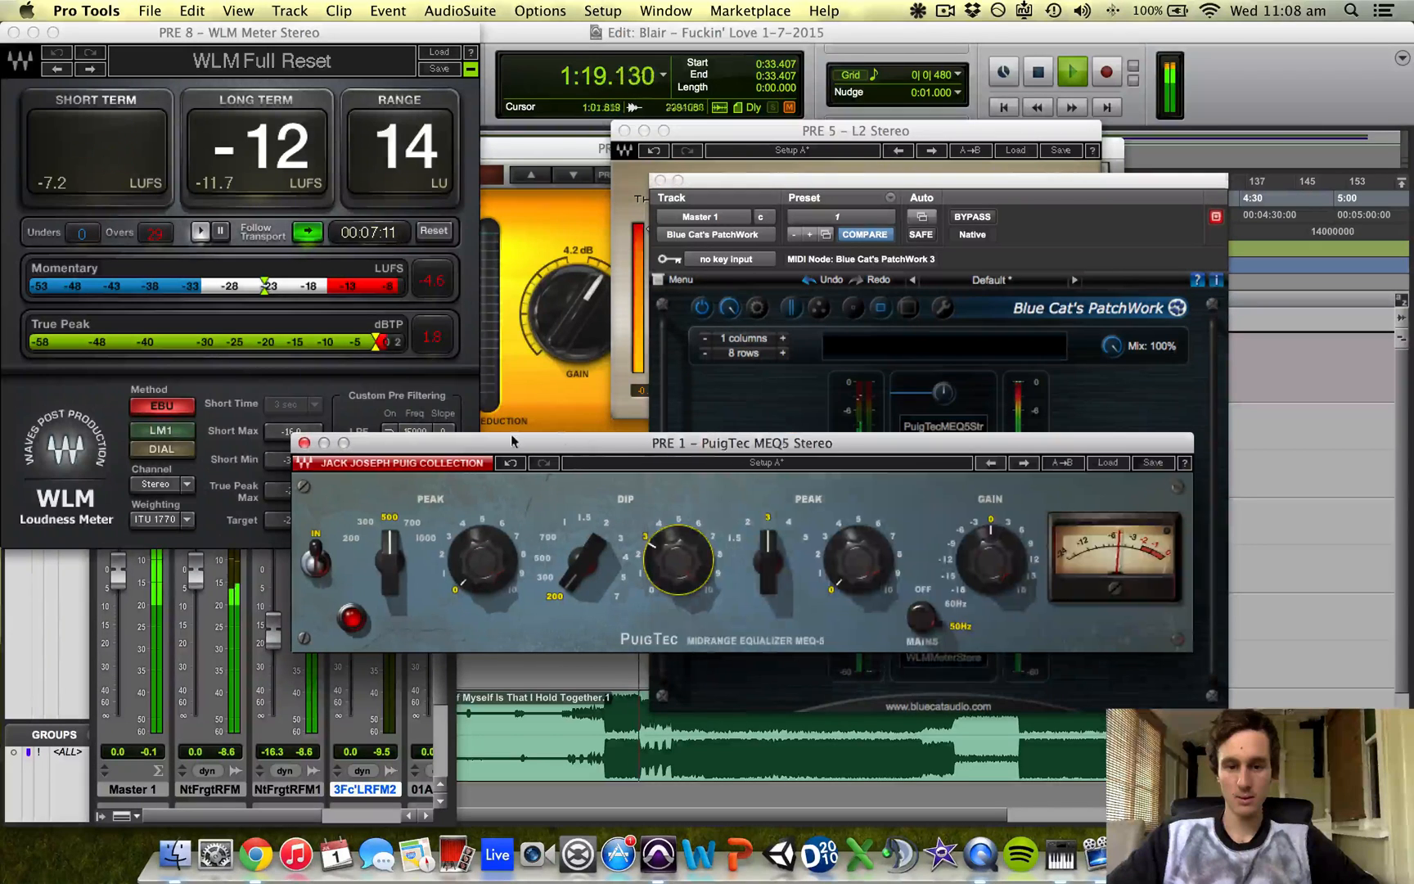
left_click(305, 443)
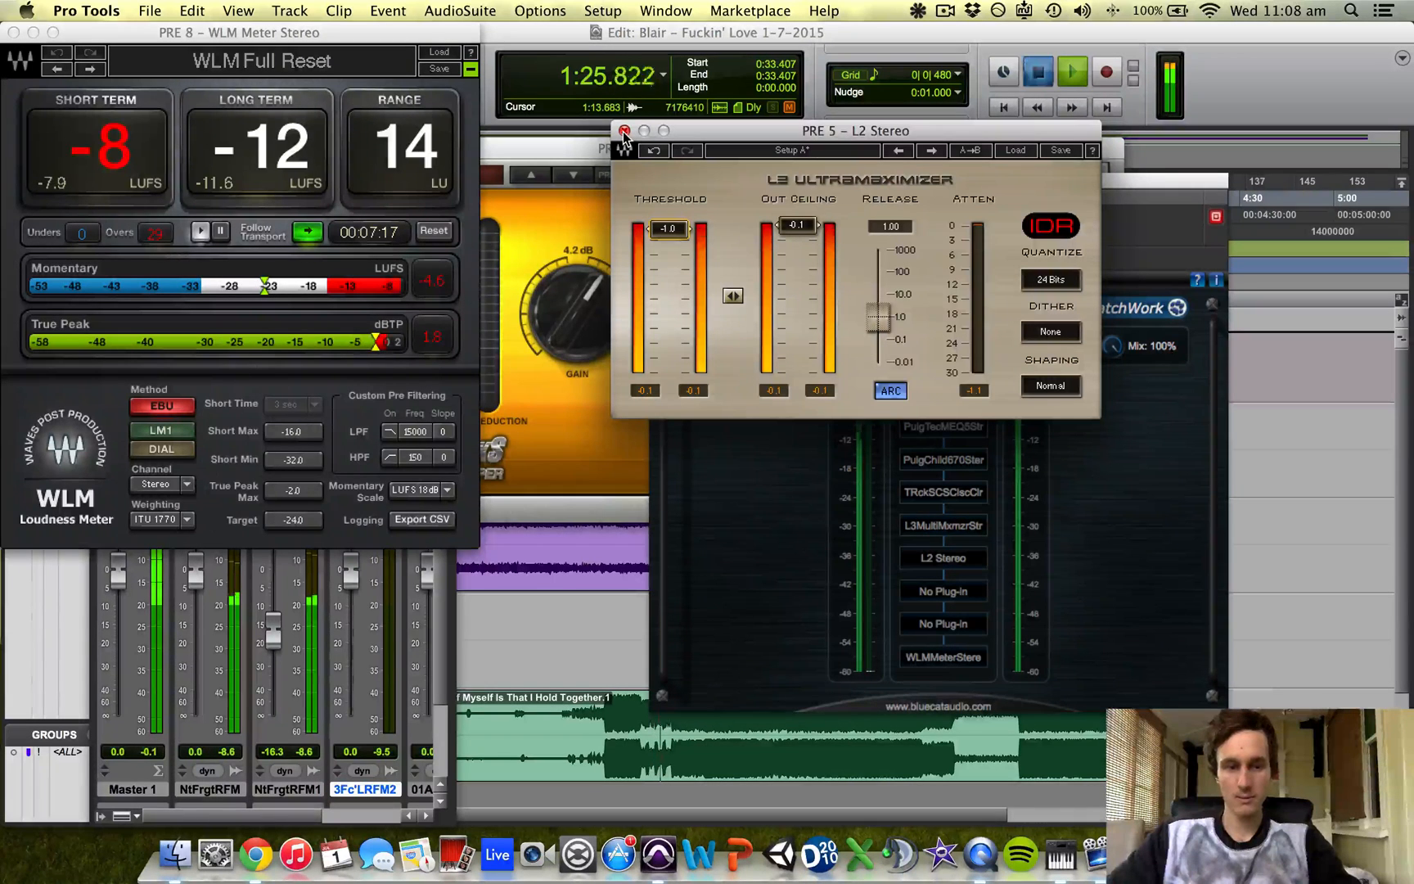
Stop playback and close the L2, WLM Meter, Classic Clipper, PatchWork and Mix windows, leaving only the Edit window
key("space")
left_click(622, 132)
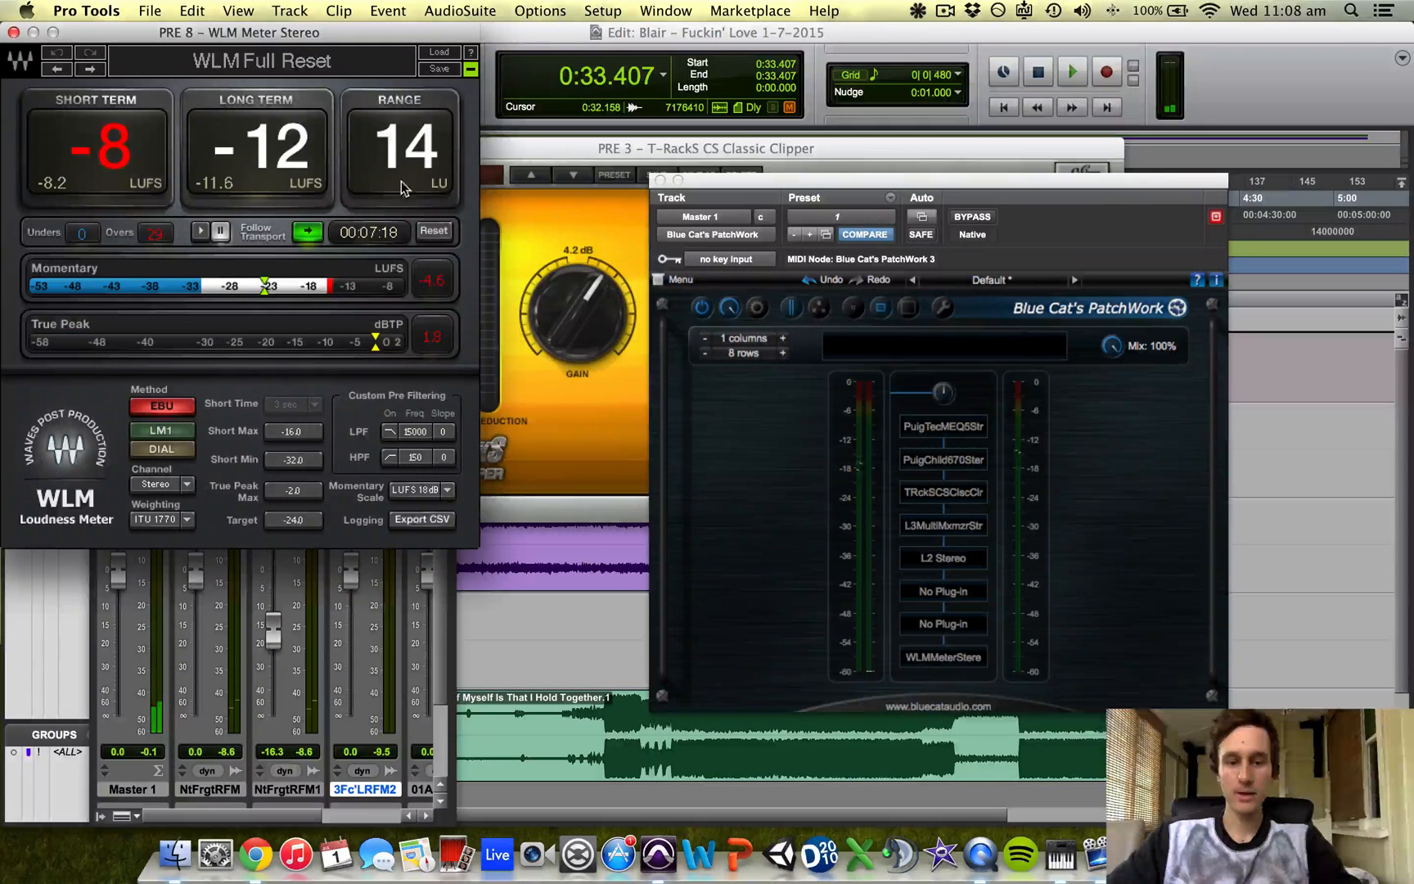
left_click(14, 33)
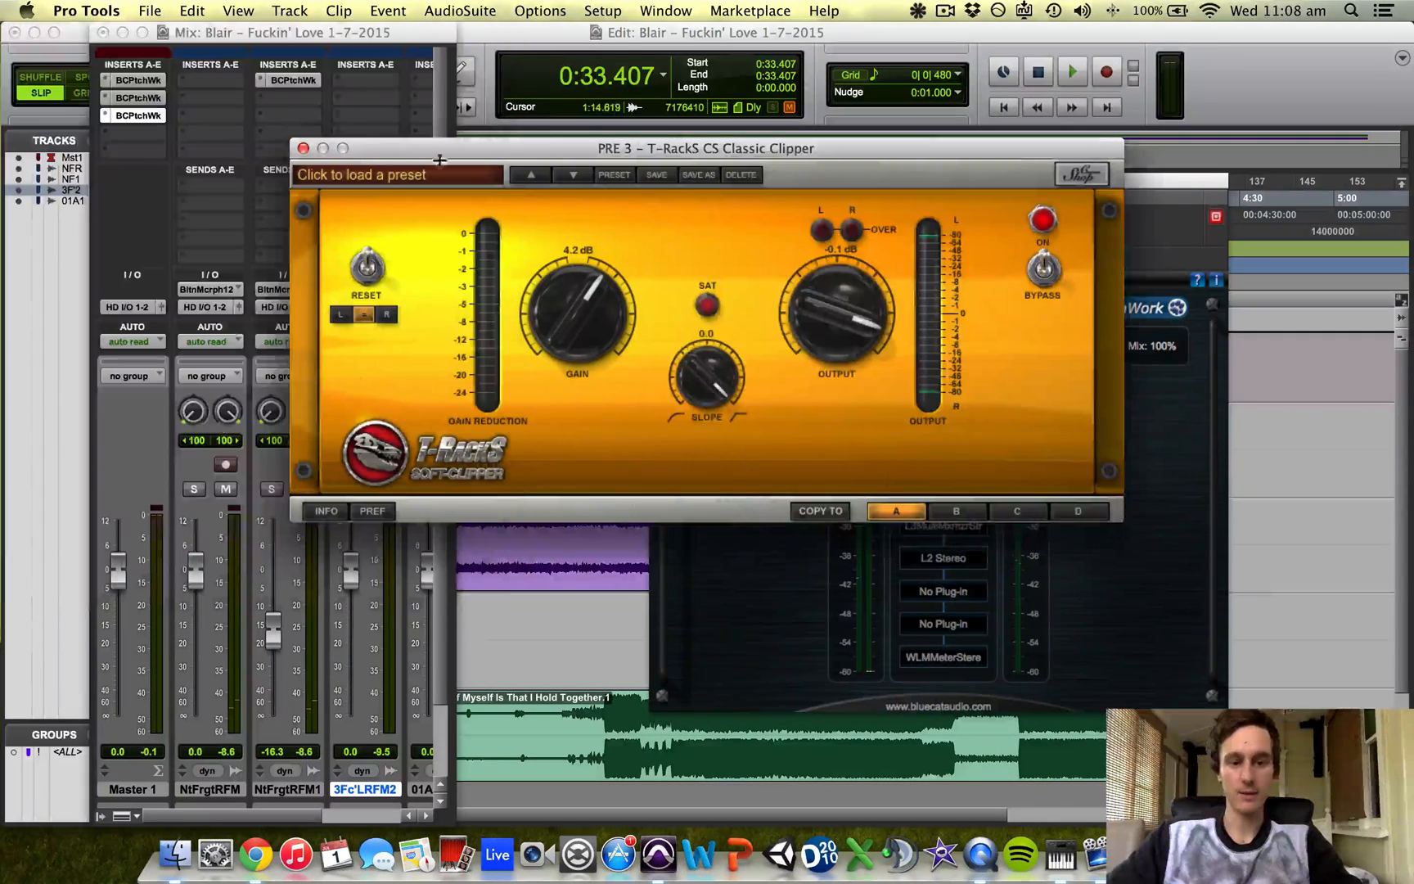
left_click(303, 148)
left_click(660, 180)
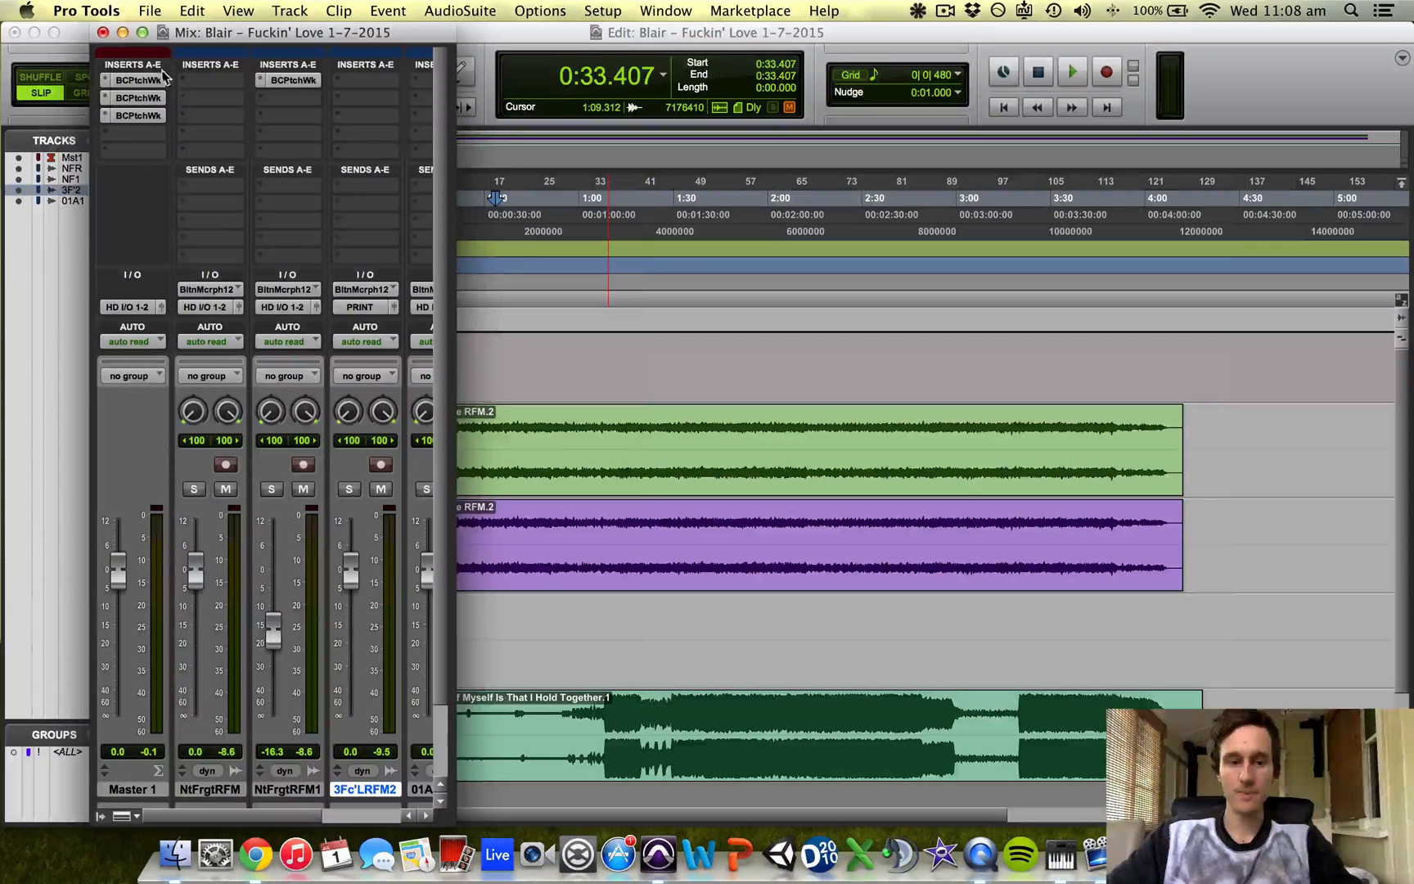
left_click(103, 33)
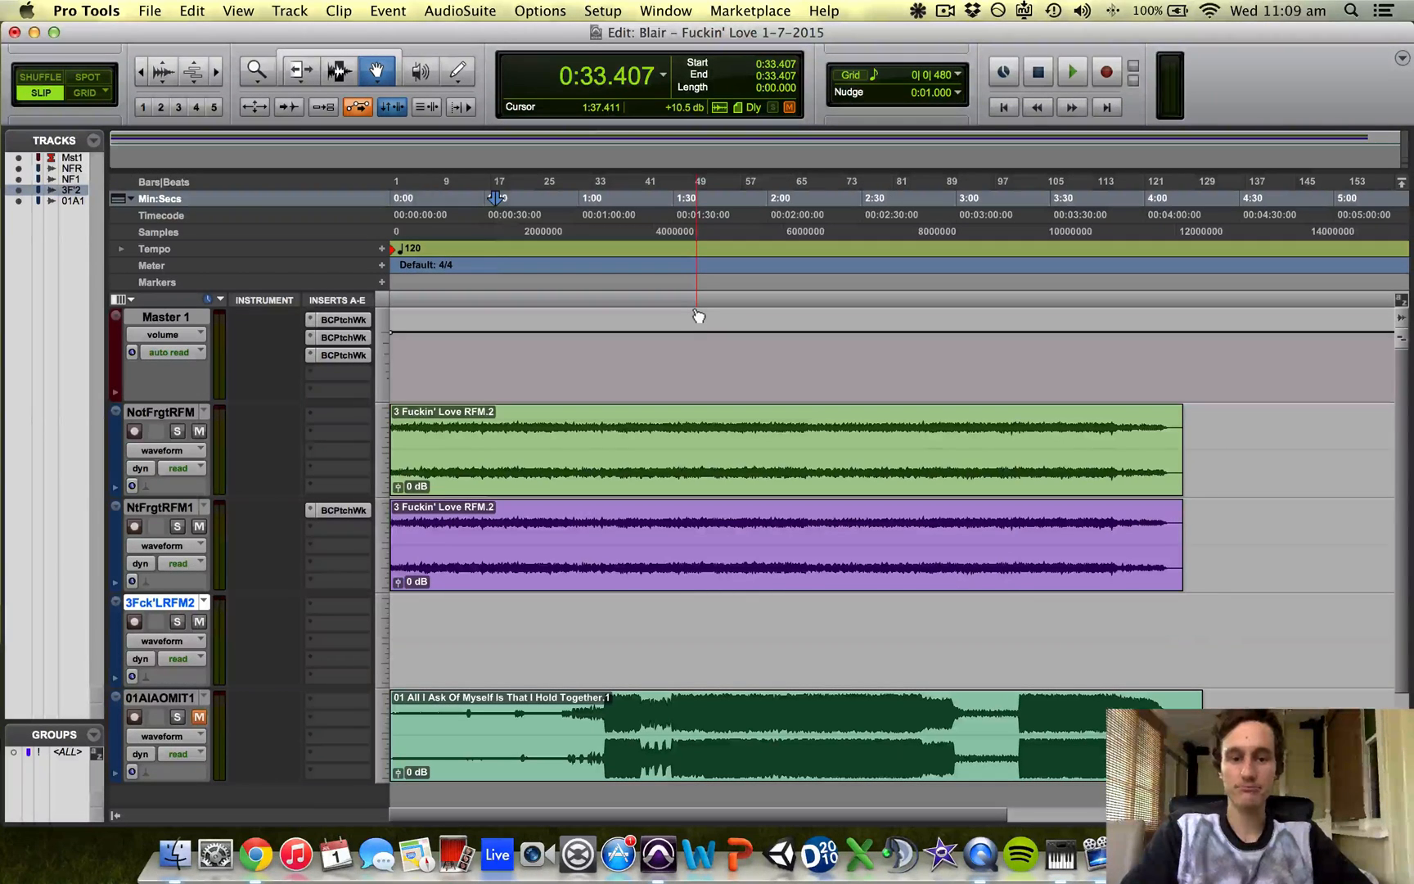
left_click(972, 10)
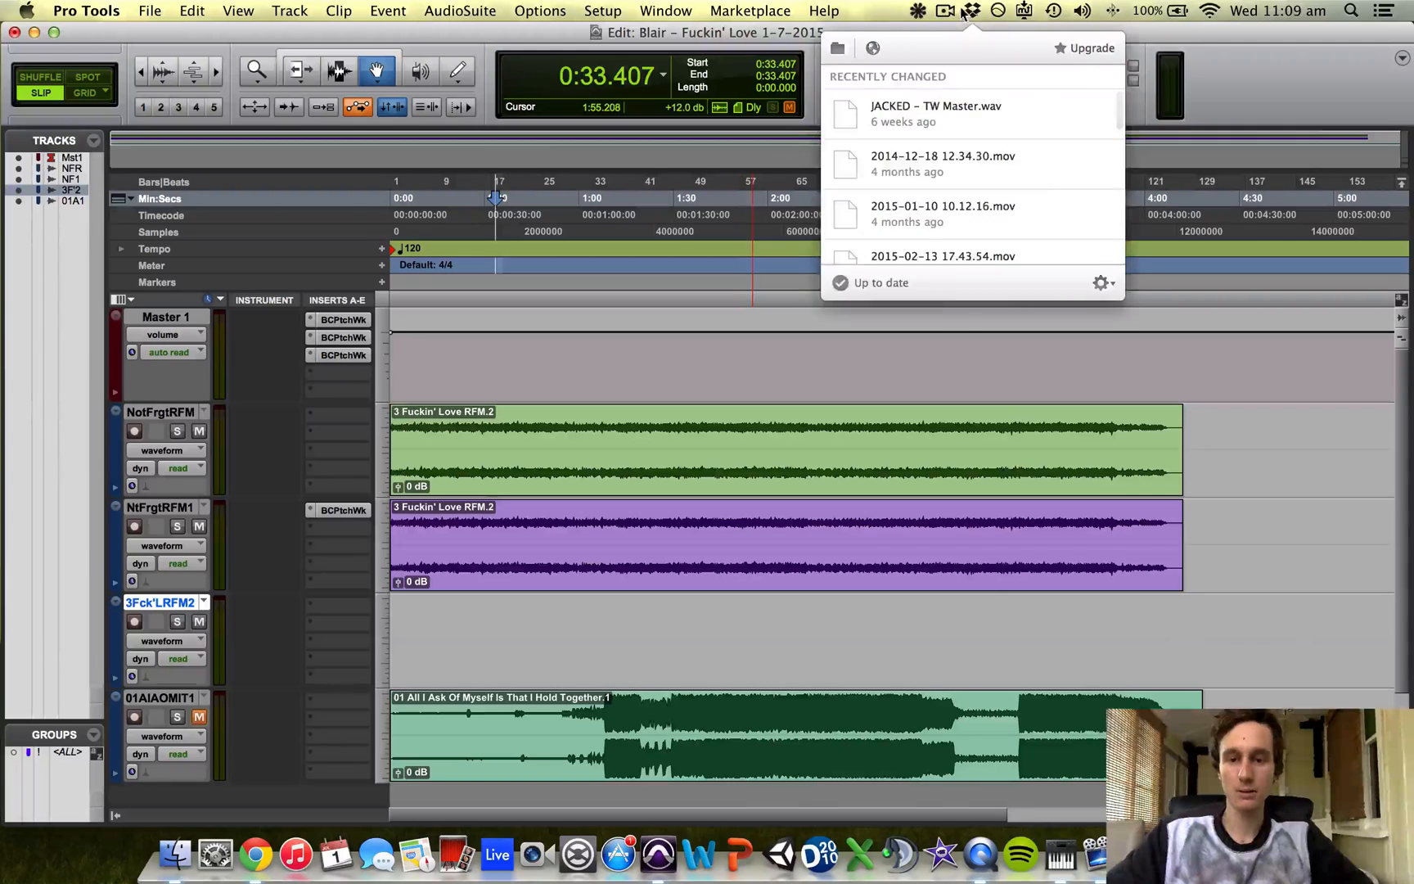